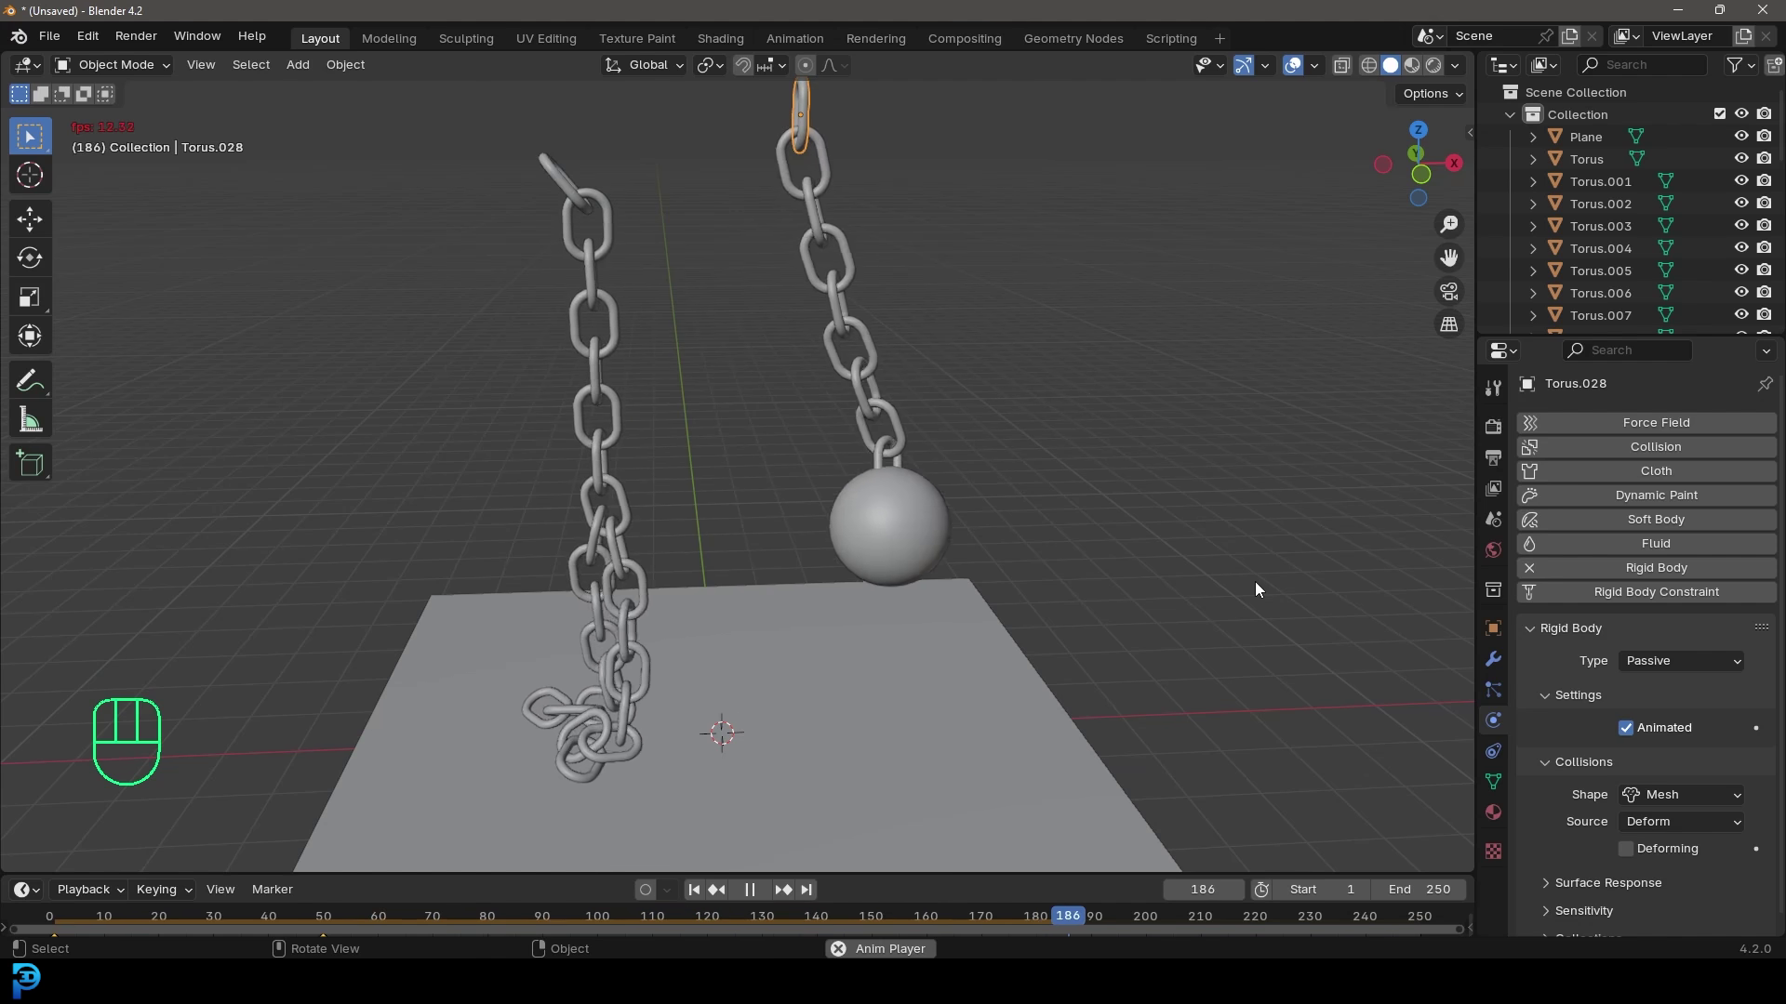
- Stop playback, box-select the left chain's links, and replay the simulation from frame 1
middle_drag(1204, 551, 1014, 495)
key(space)
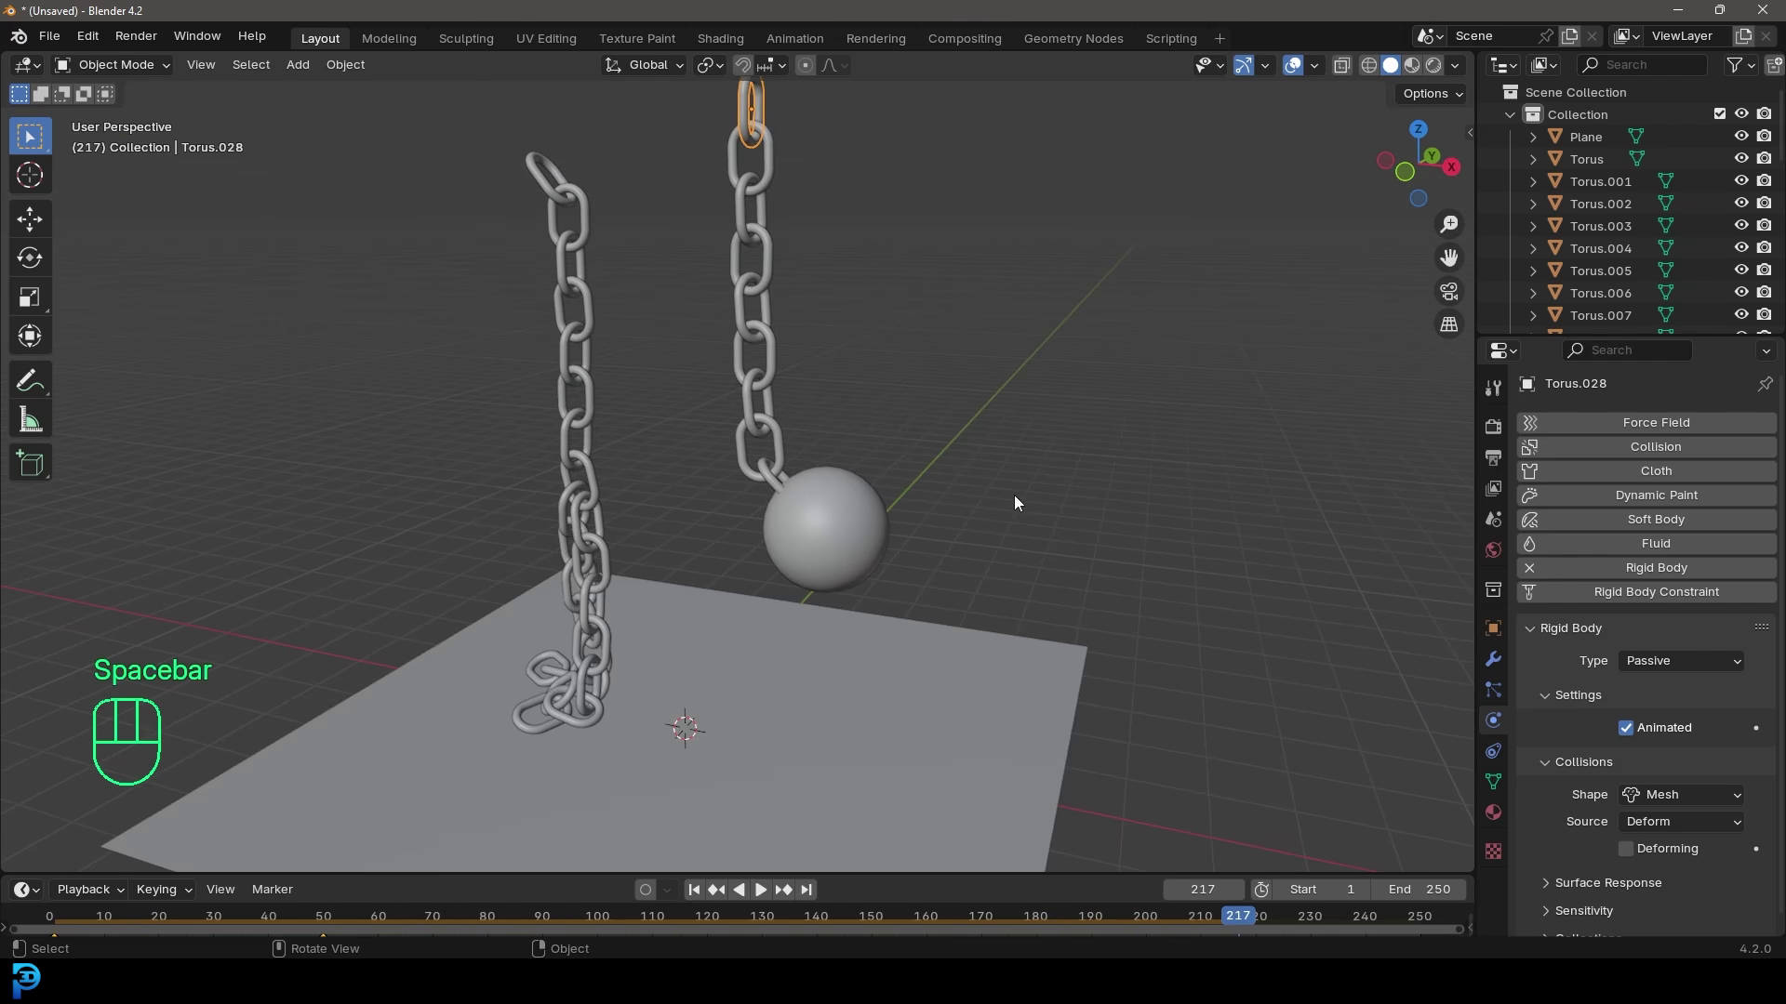
middle_drag(405, 369, 518, 123)
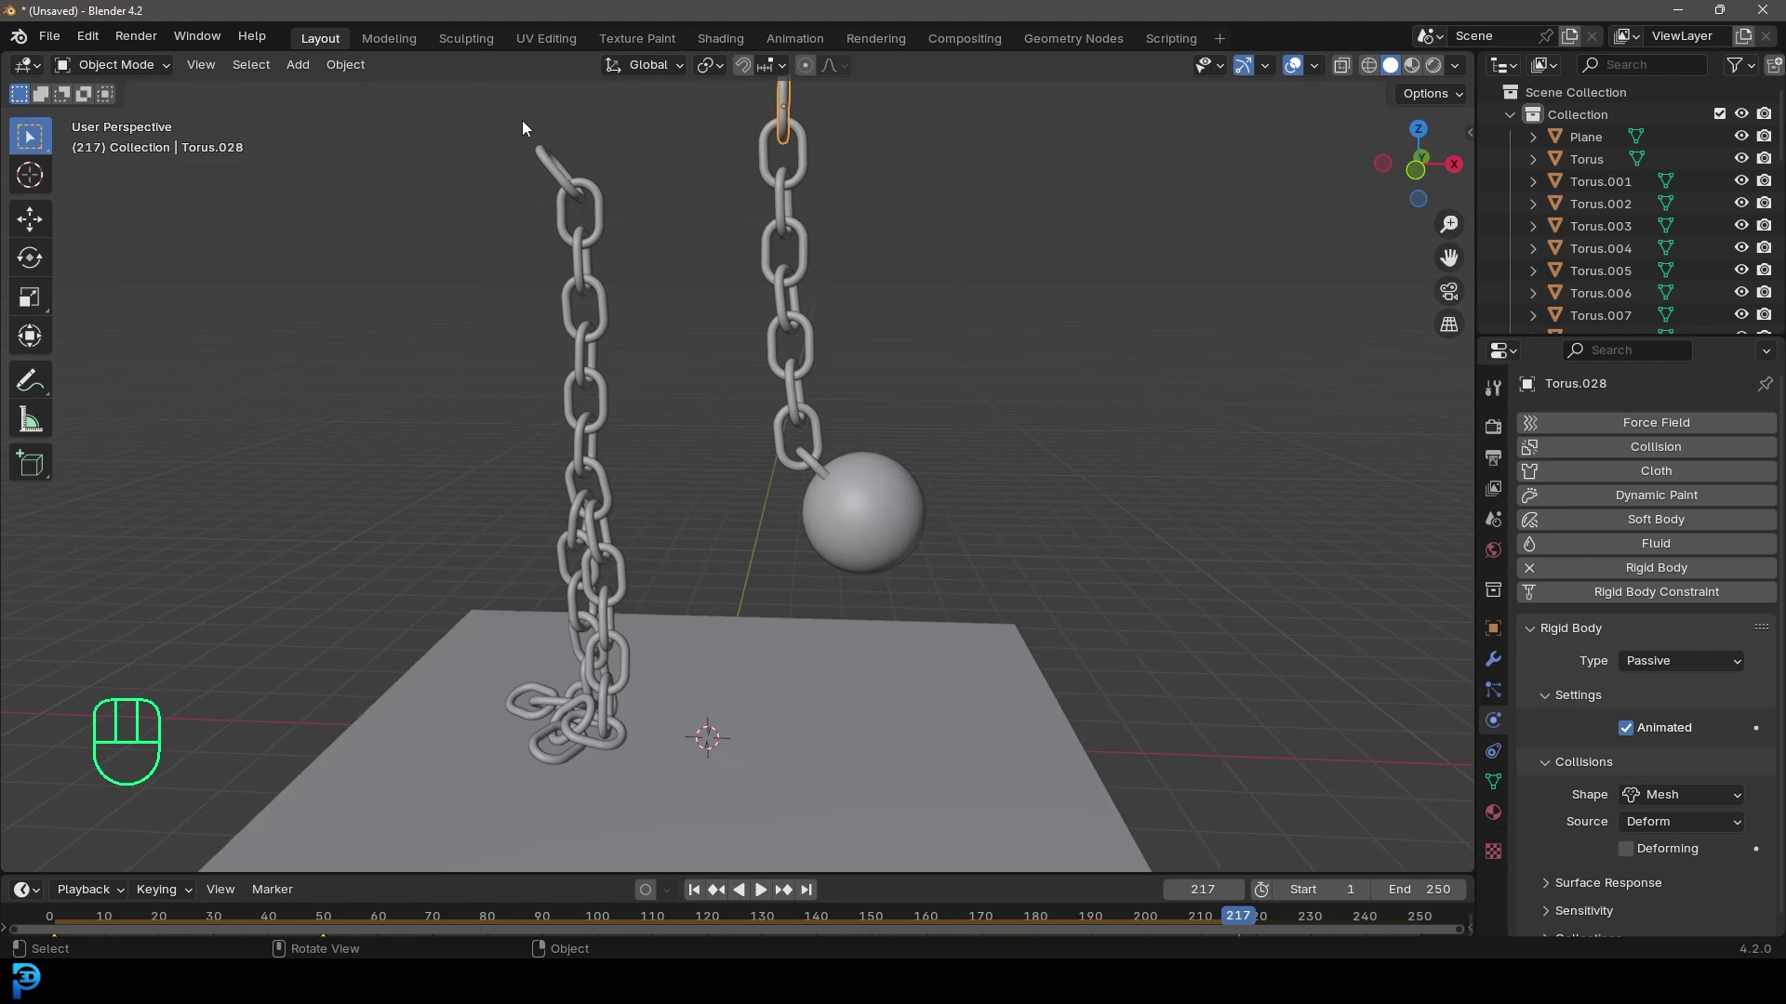
drag(518, 119, 629, 578)
key(shift+Left)
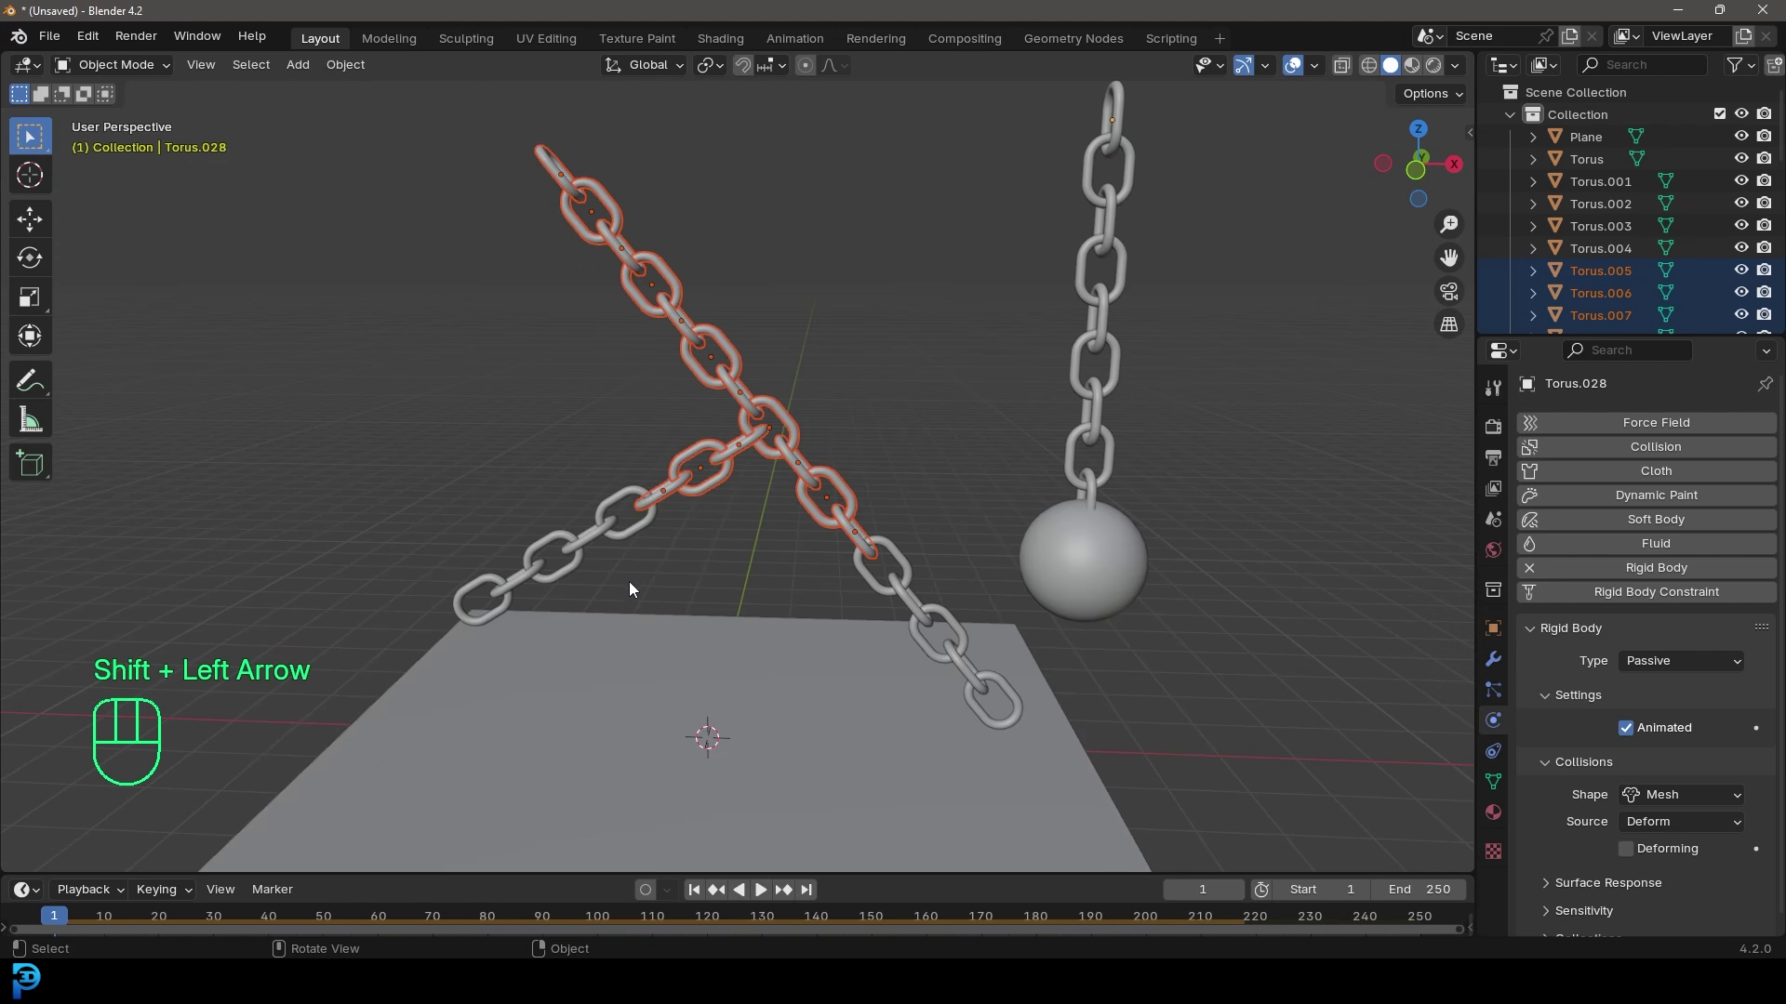
key(space)
key(space)
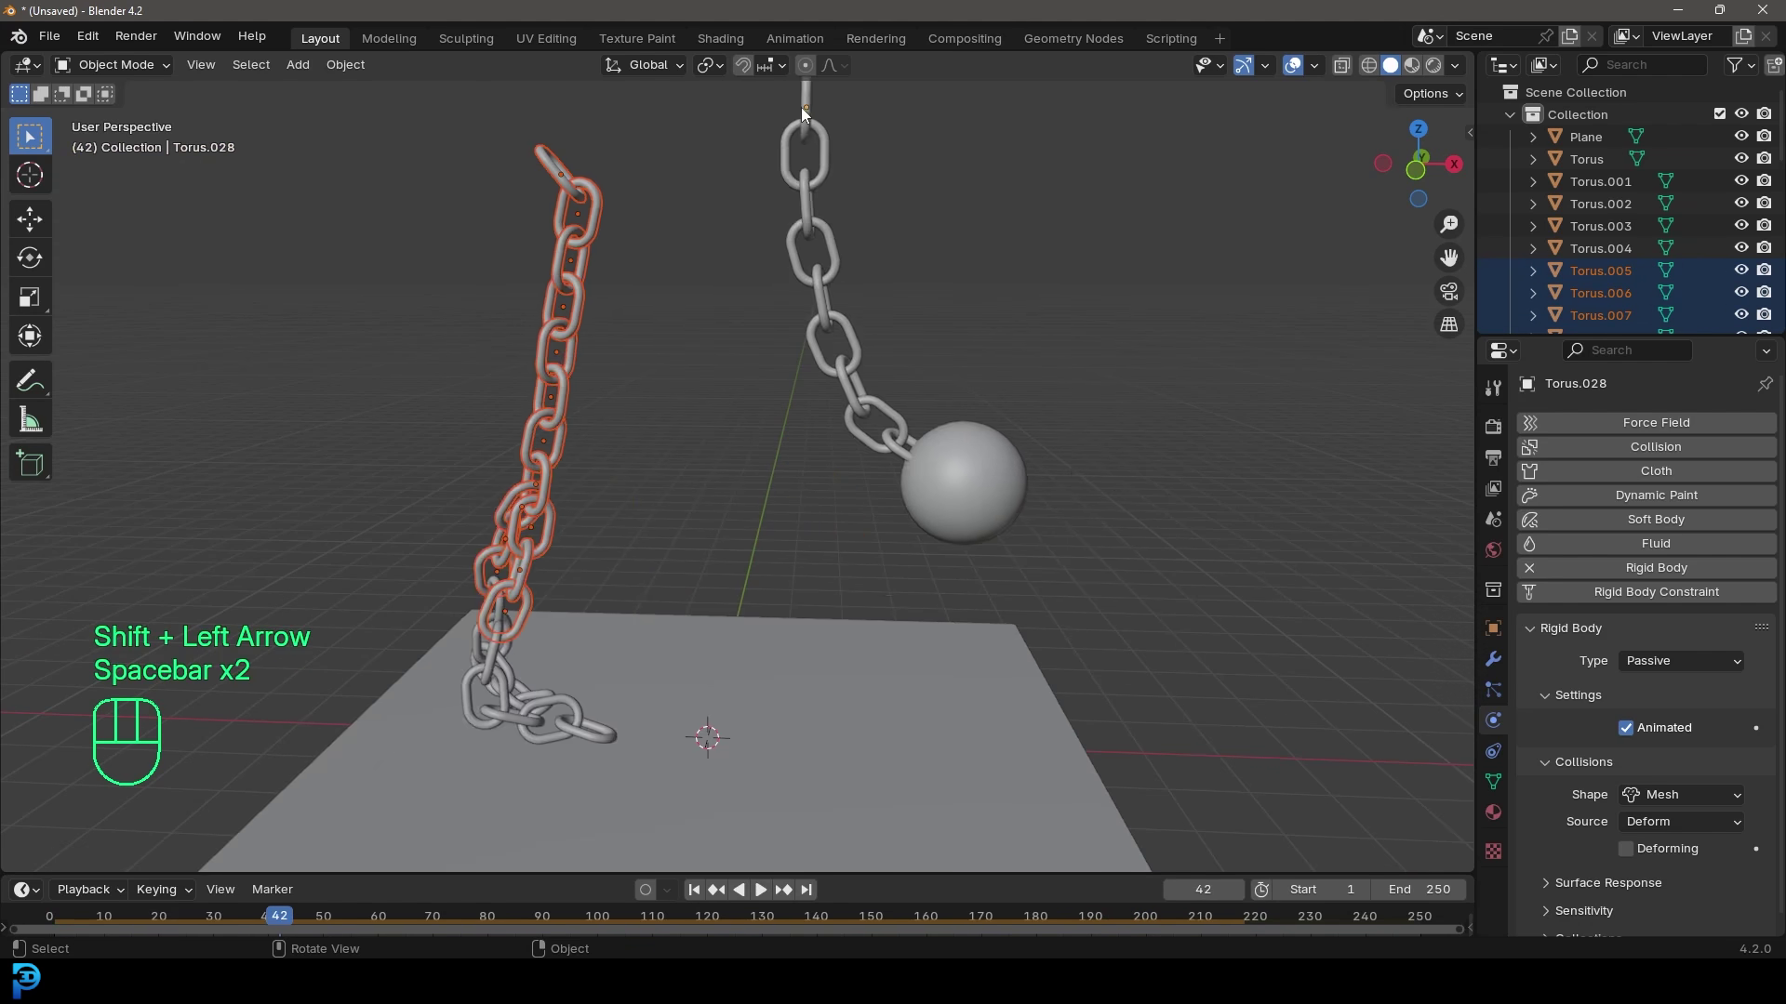
- Box-select the right chain with the wrecking ball and rewind to frame 1
middle_drag(800, 108, 725, 121)
drag(726, 121, 1030, 681)
middle_drag(1030, 681, 876, 570)
scroll(876, 570, up, 4)
middle_drag(649, 595, 864, 494)
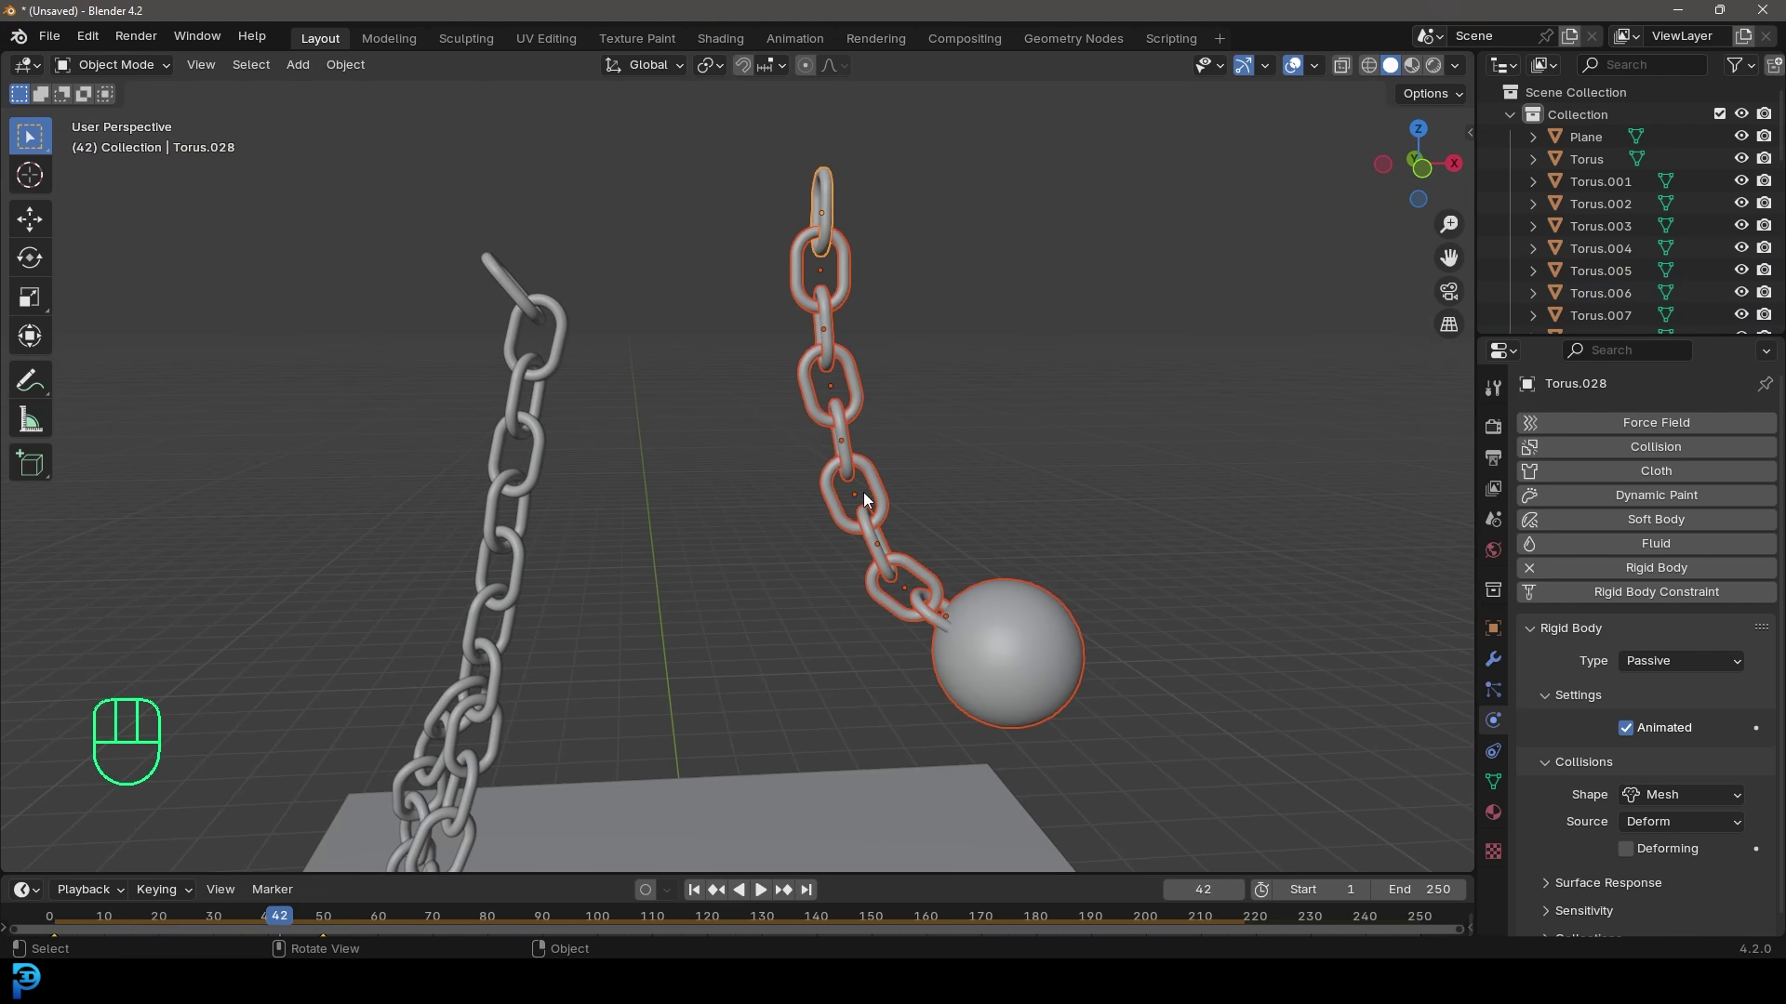
key(shift+Left)
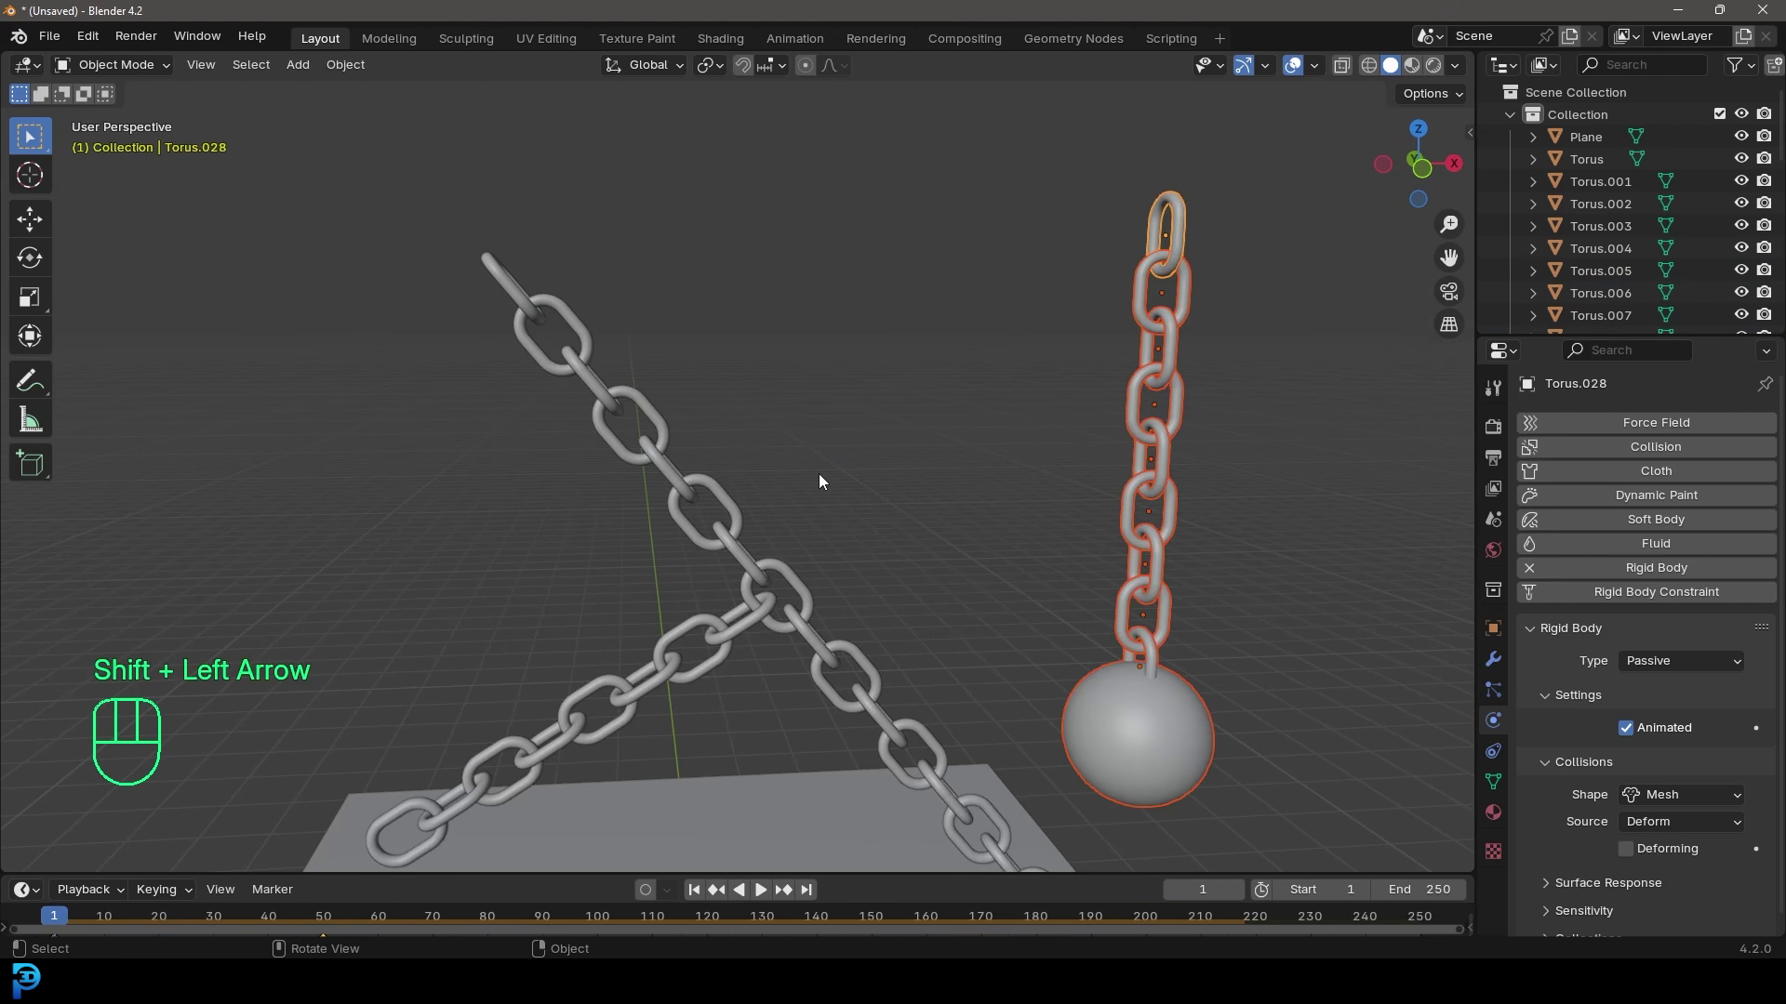
- Deselect everything and replay the simulation while orbiting around the chains
middle_drag(945, 494, 1021, 611)
key(alt+a)
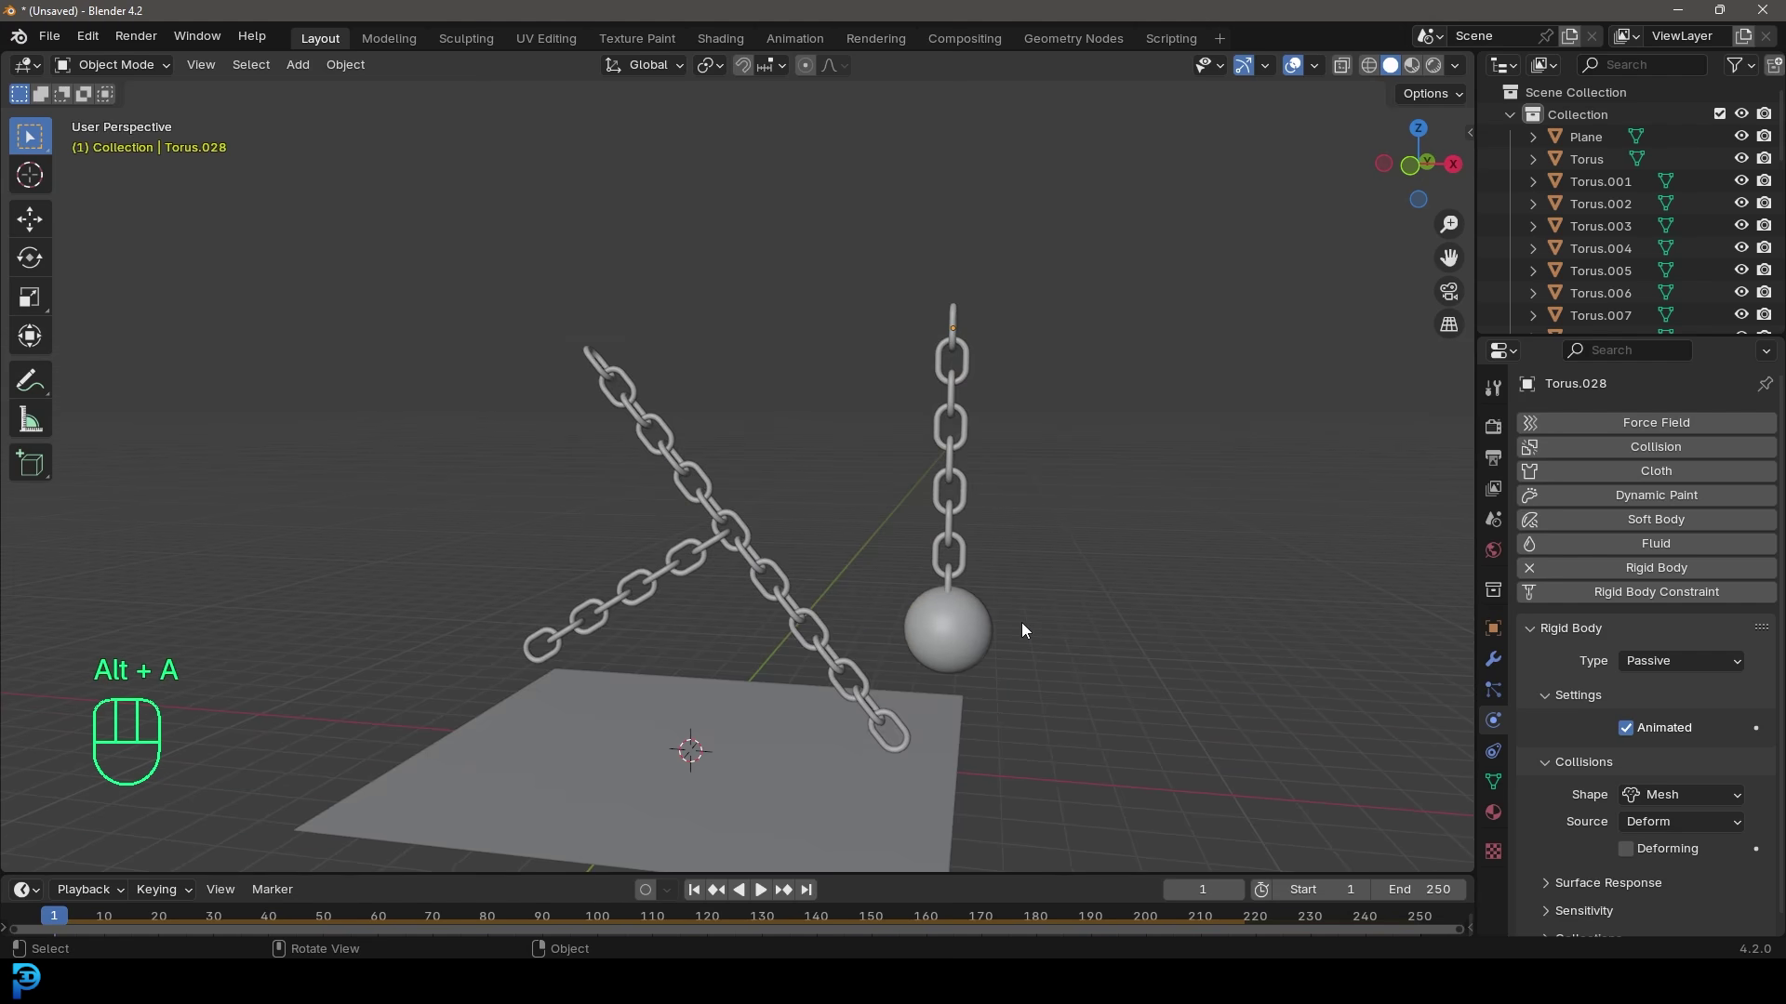
key(space)
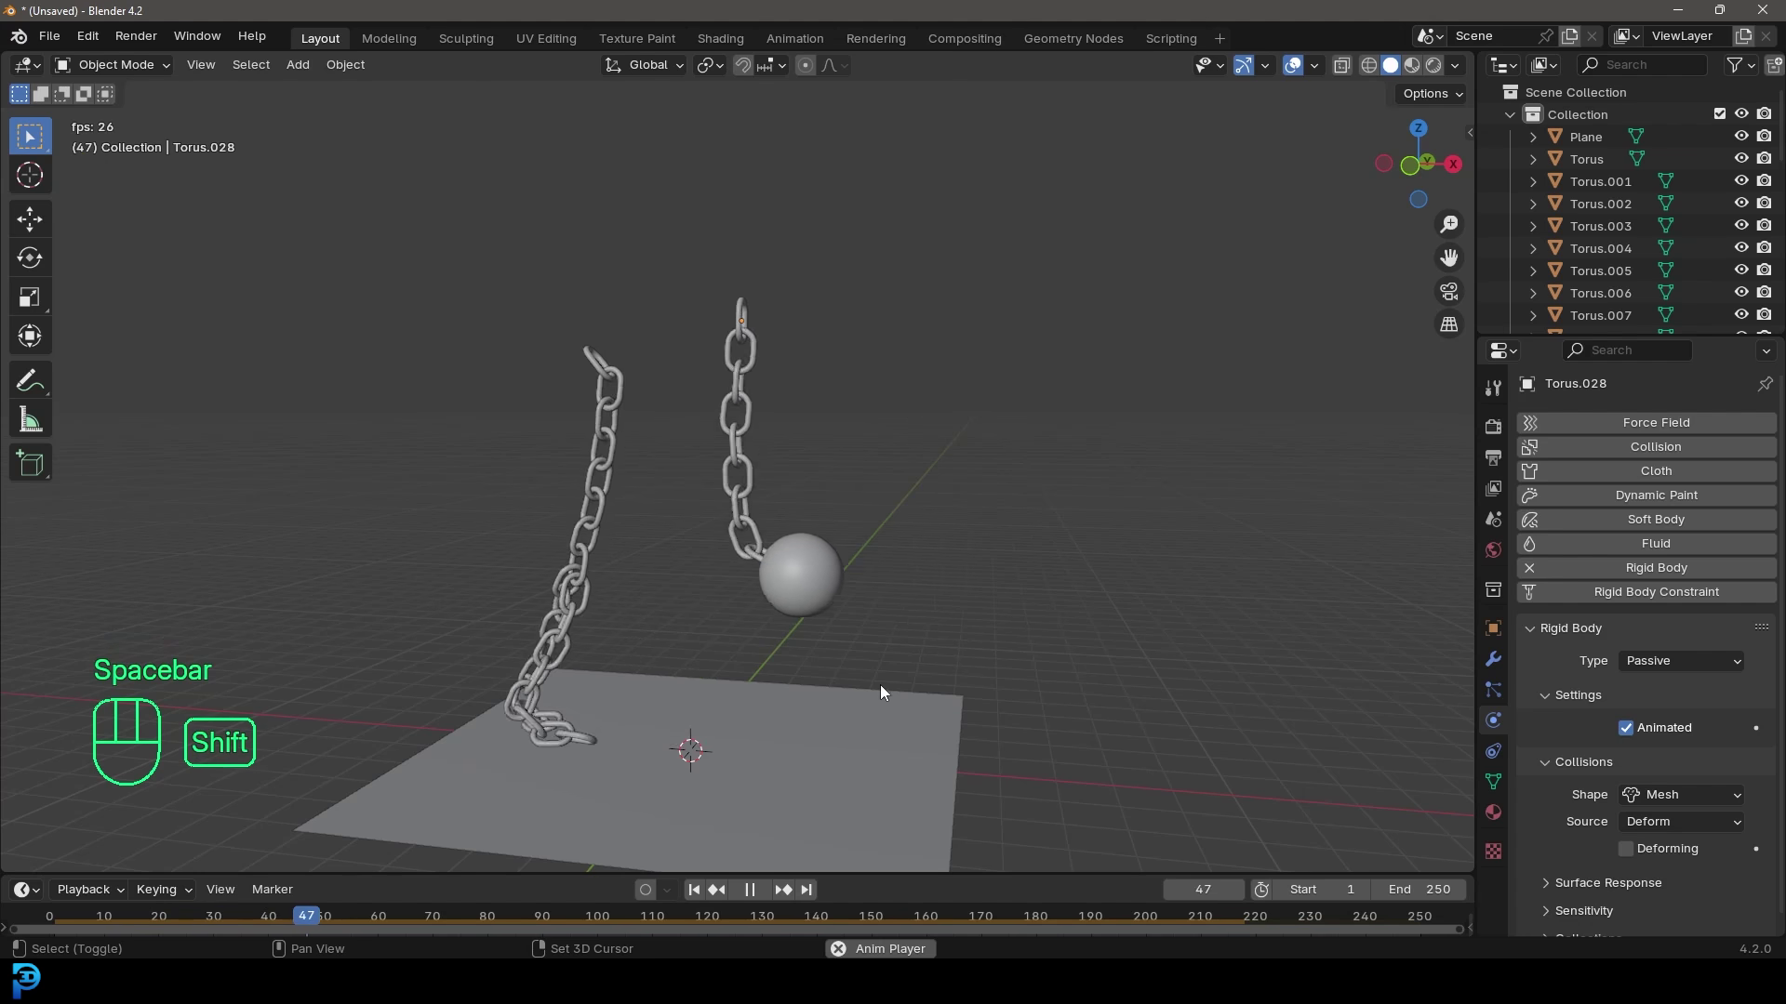
shift+middle_drag(880, 684, 928, 588)
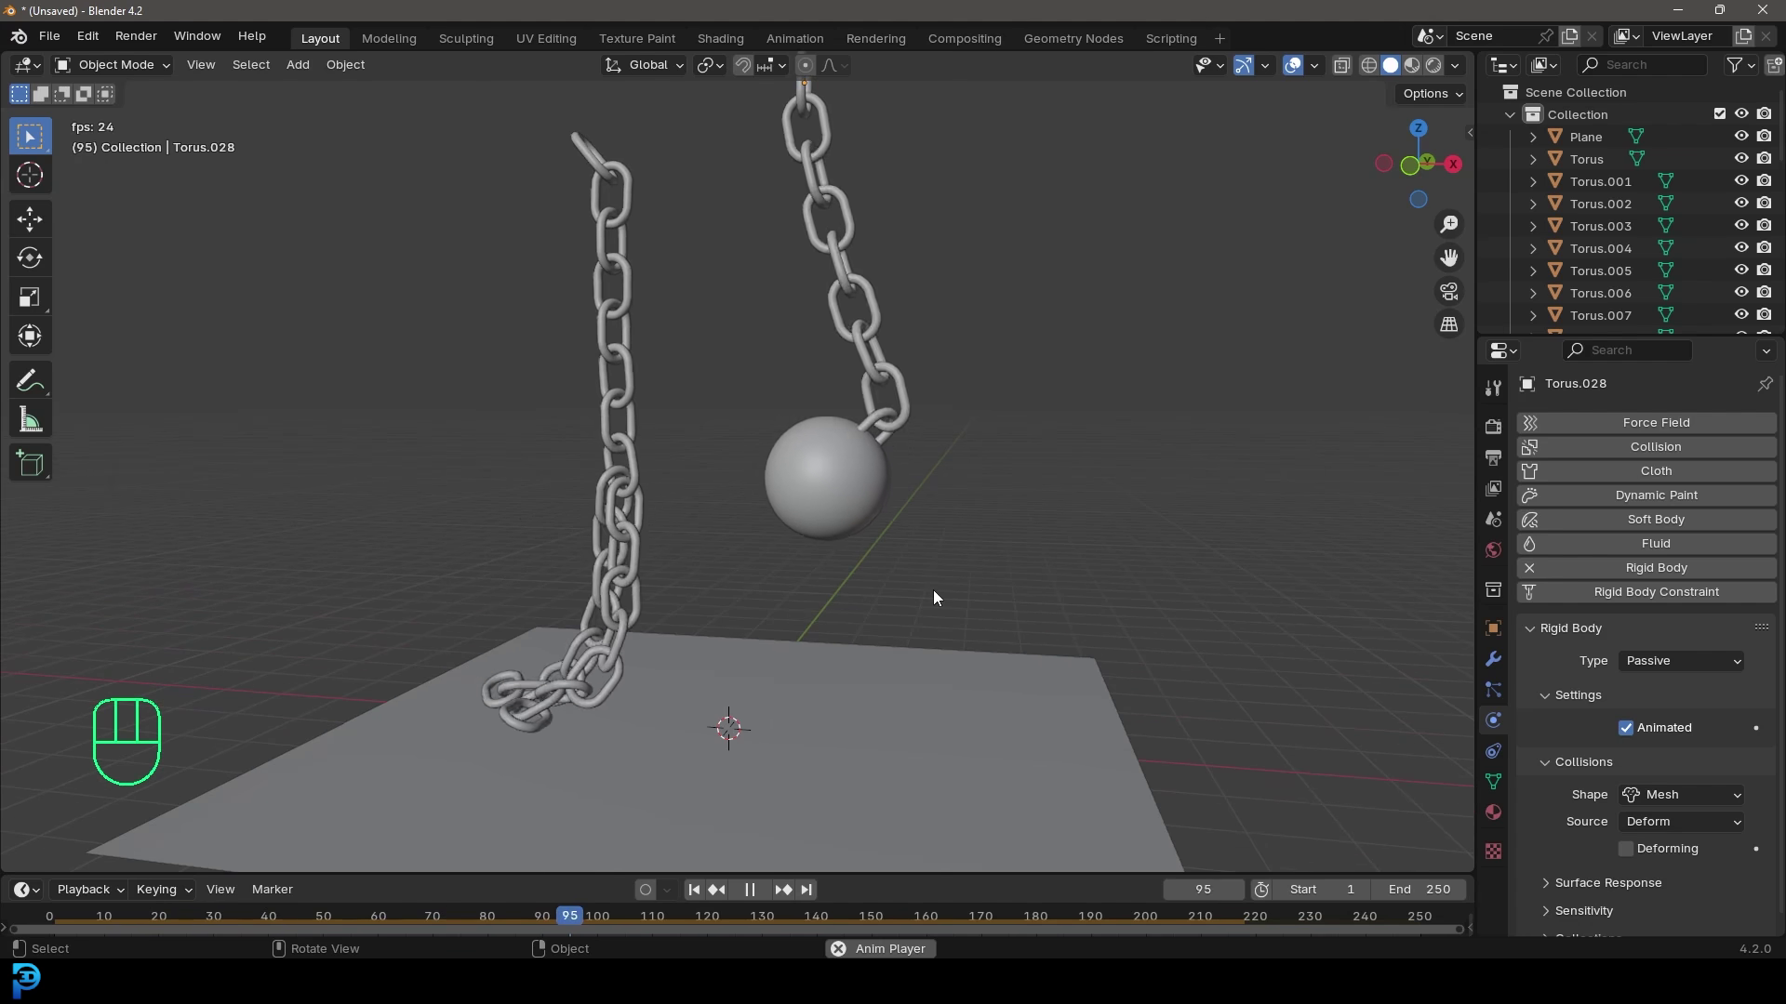
middle_drag(934, 589, 855, 706)
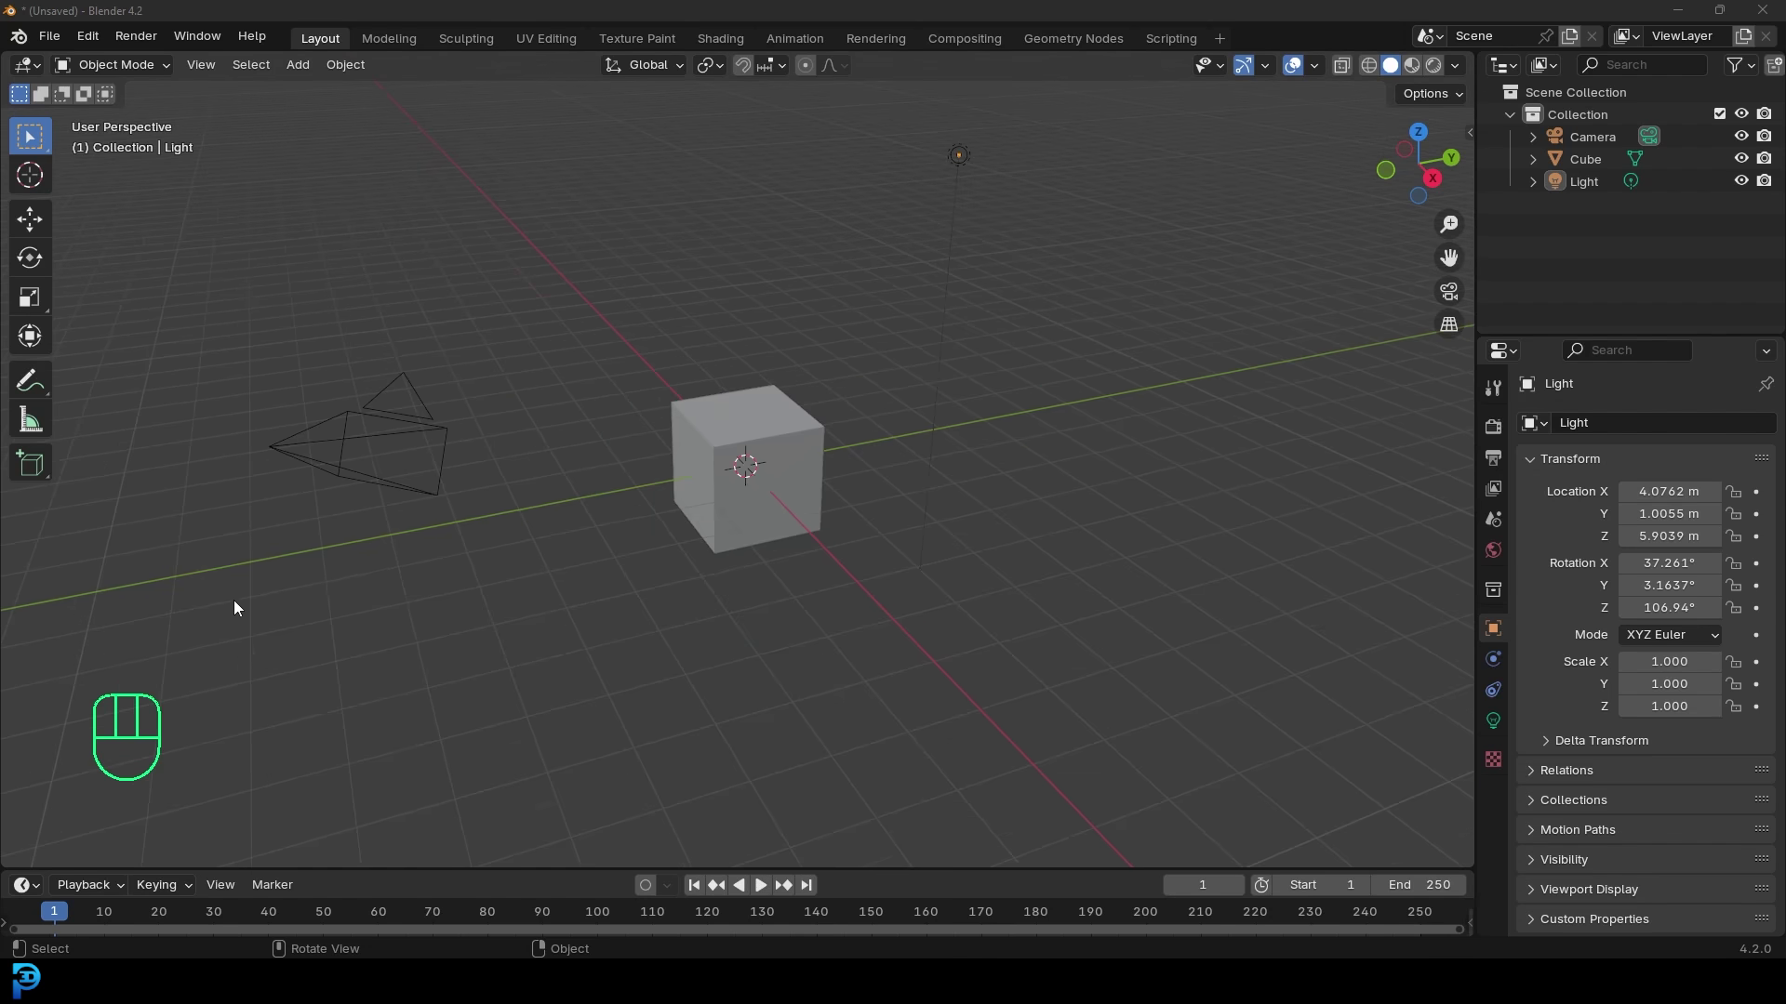
- Delete the default camera, cube and light, add a torus, and edit it in front view
drag(228, 661, 1074, 132)
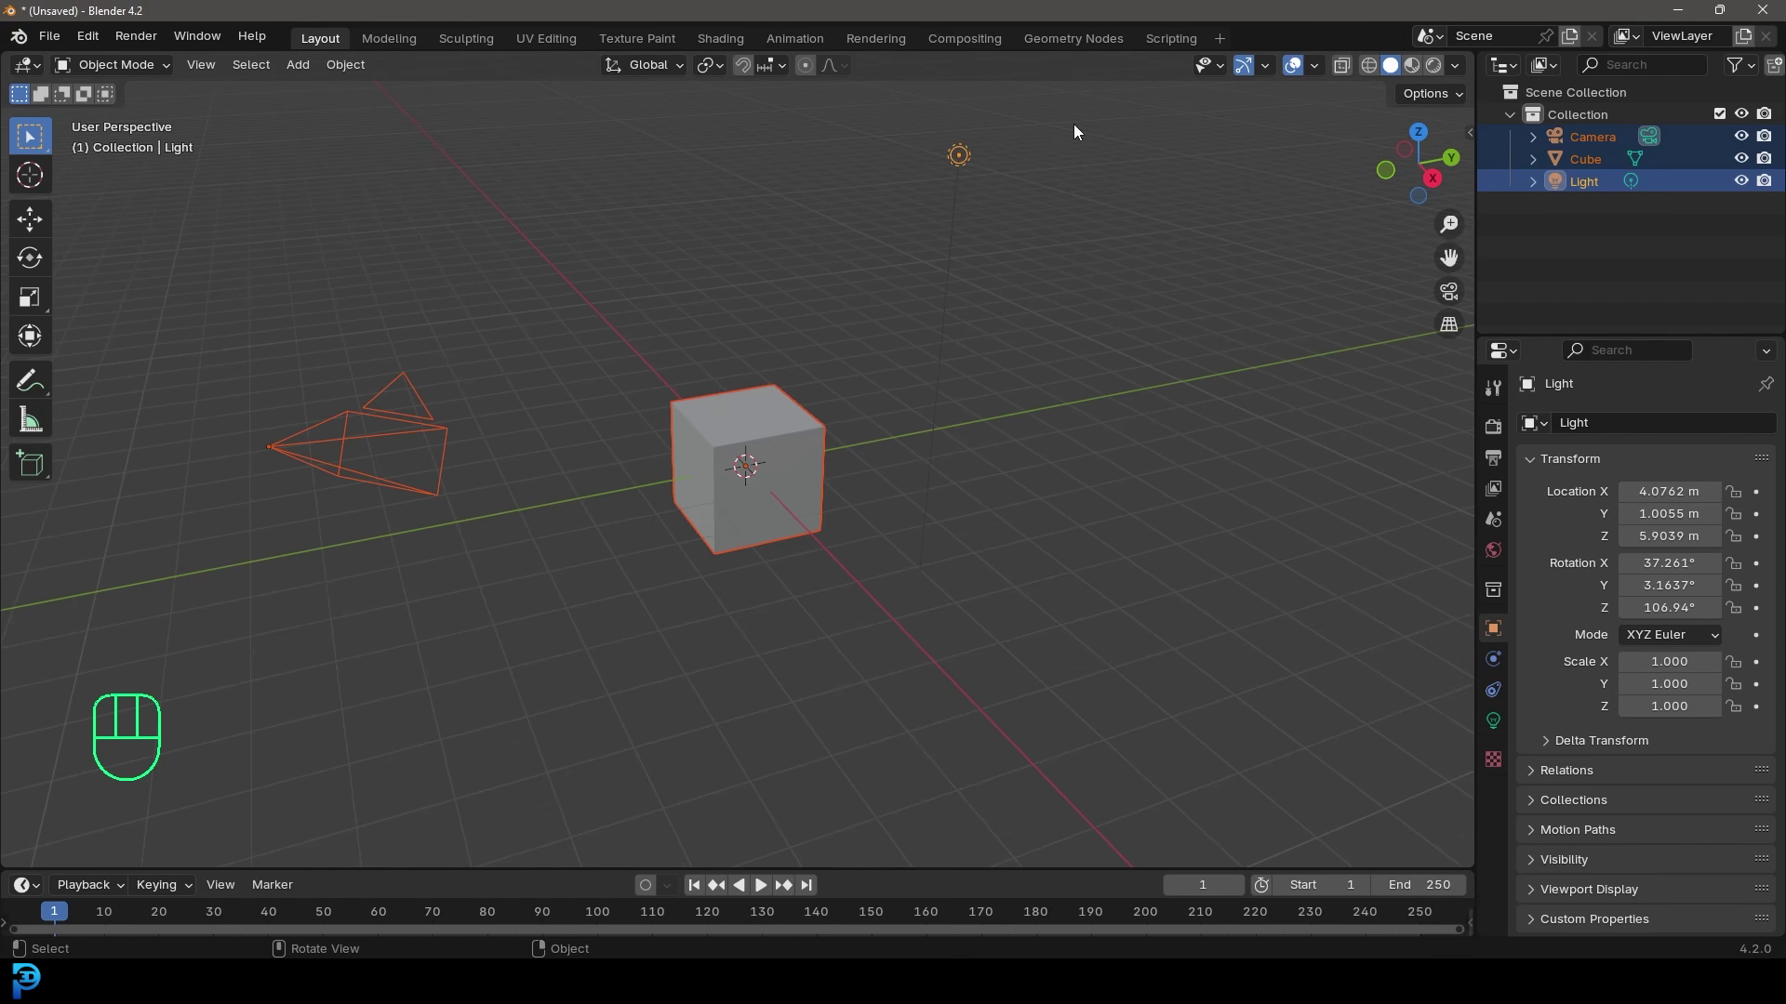
key(Delete)
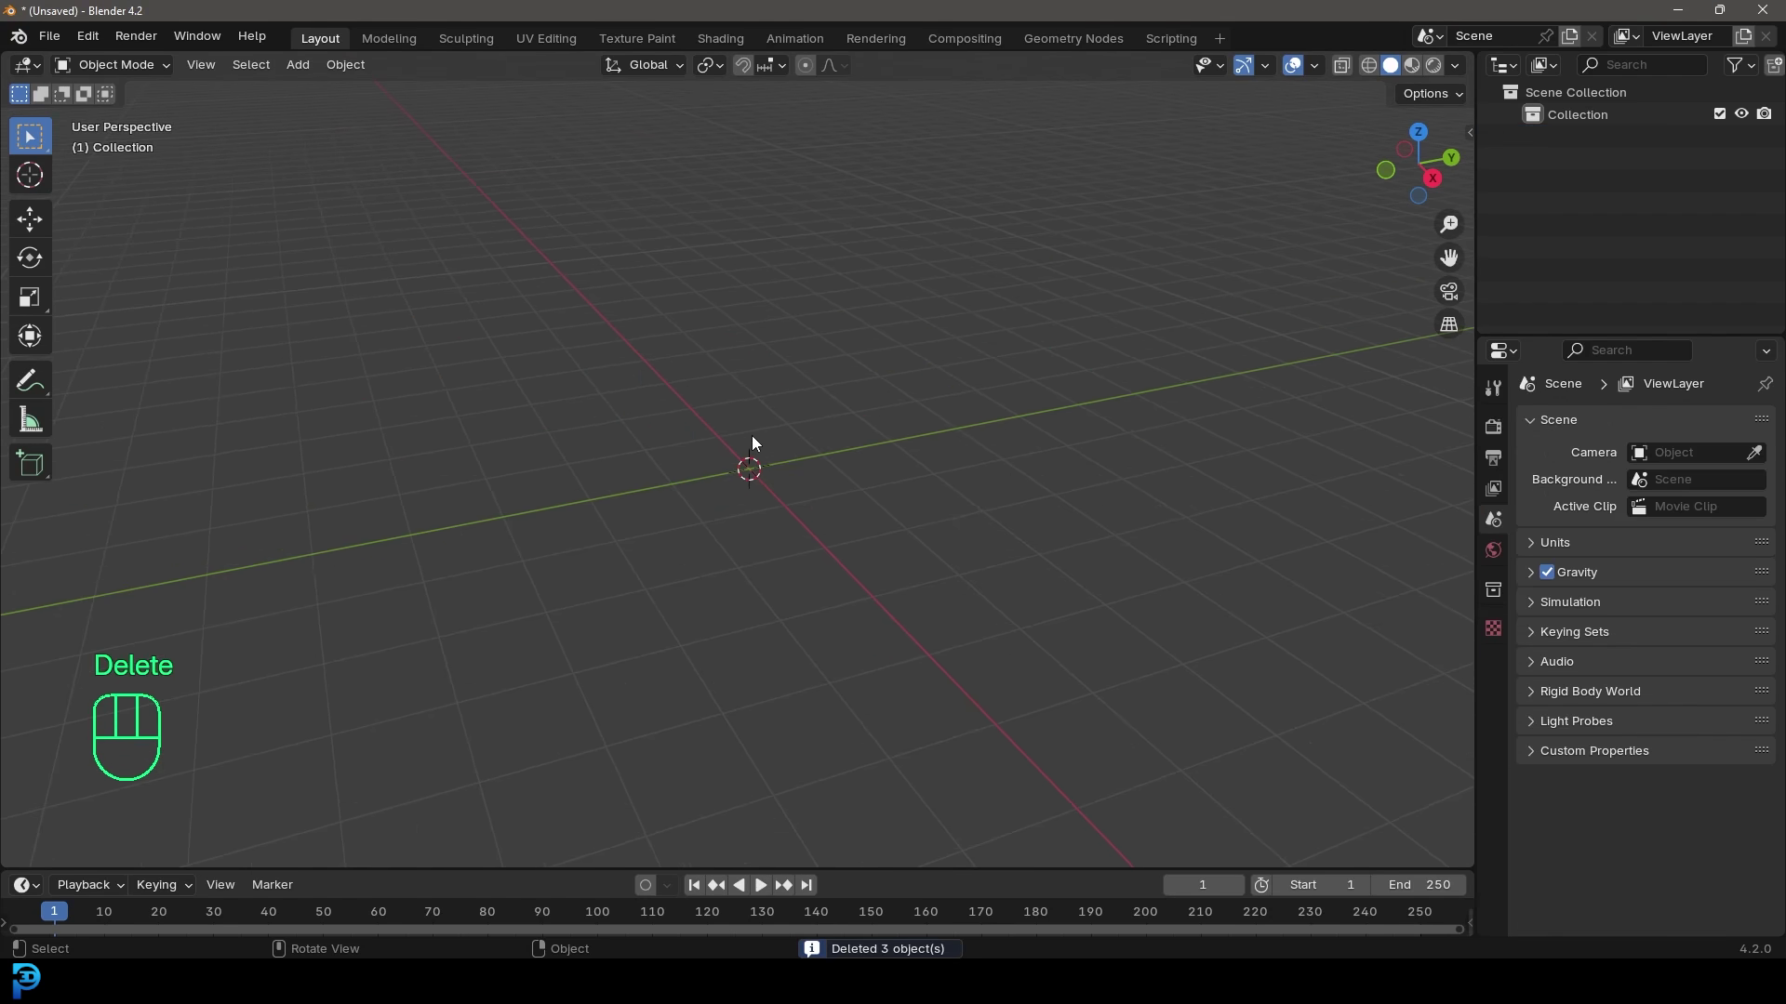
key(shift+a)
mouse_move(657, 473)
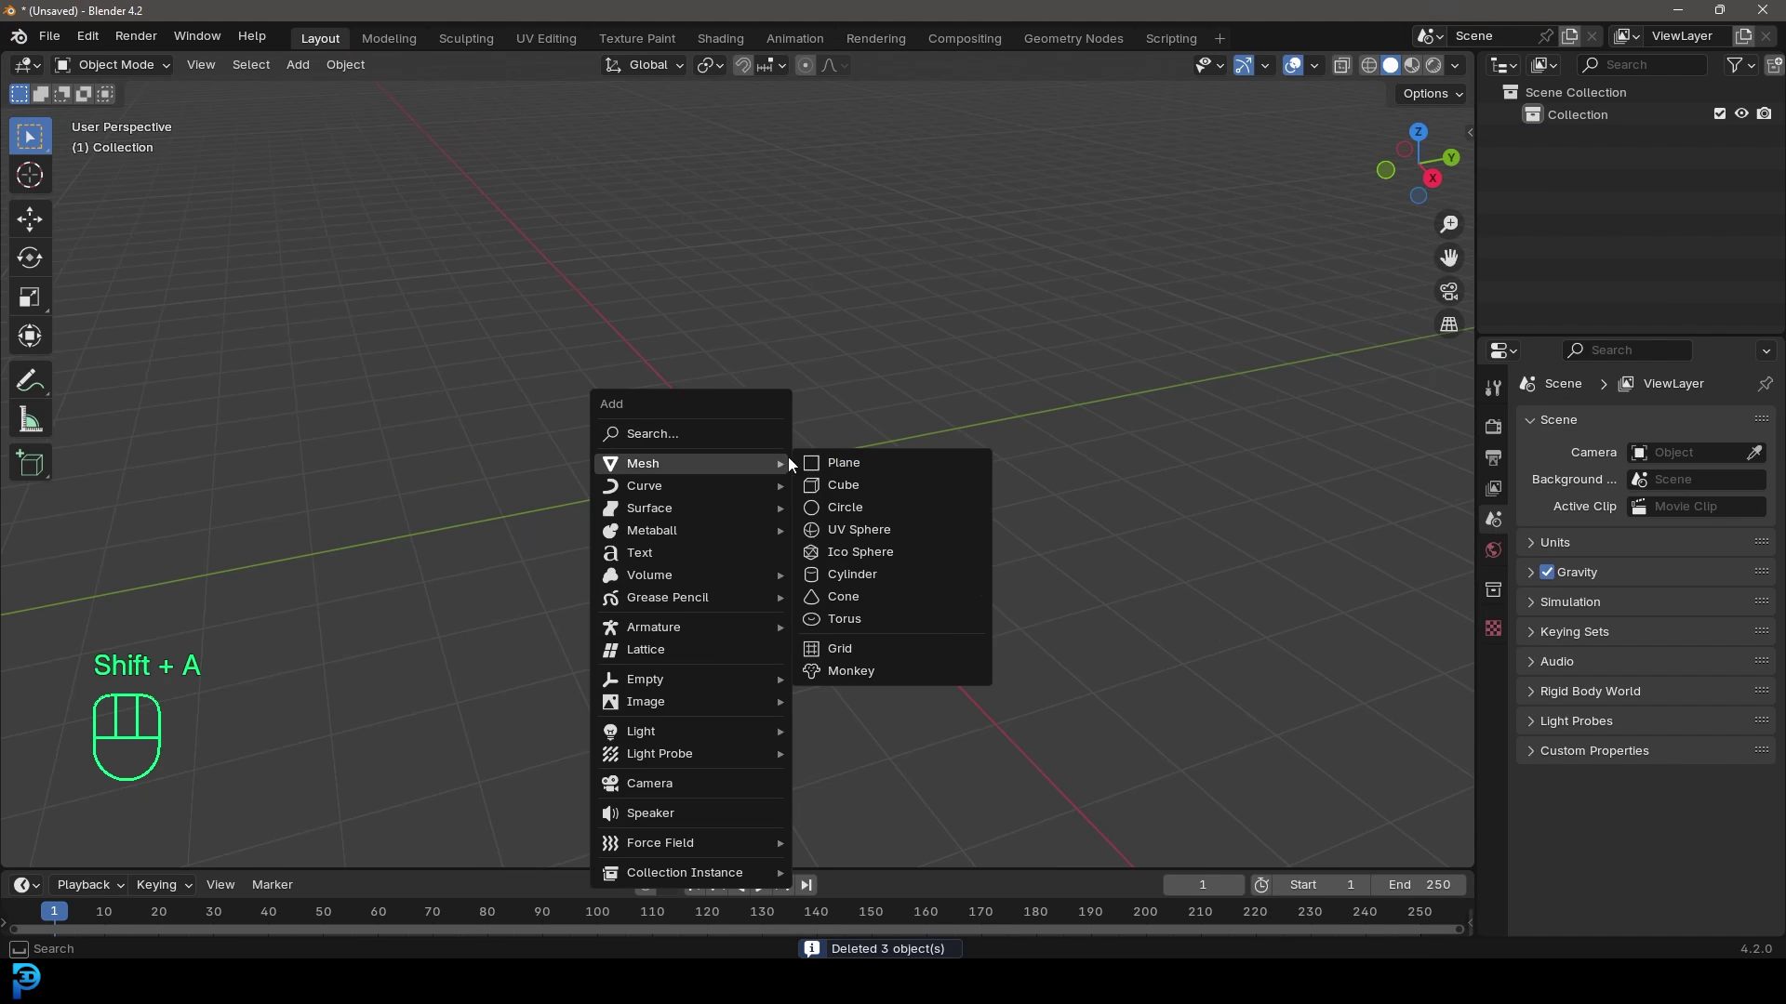
click(841, 618)
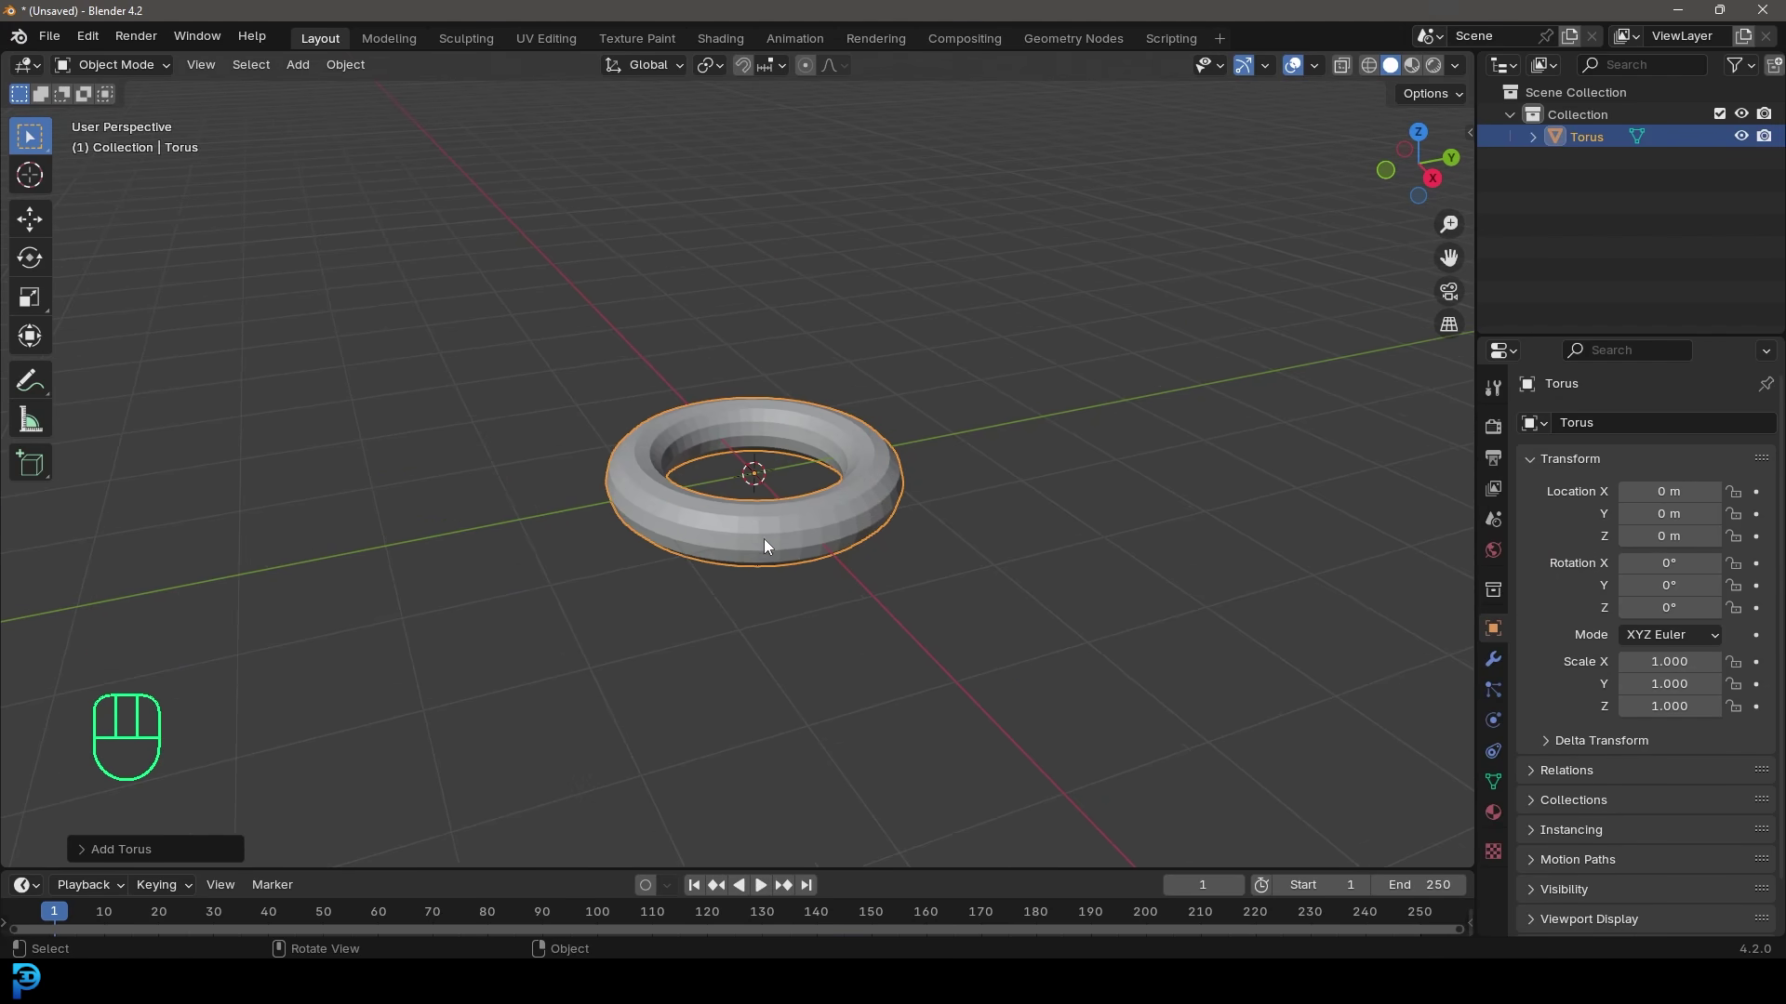
key(Tab)
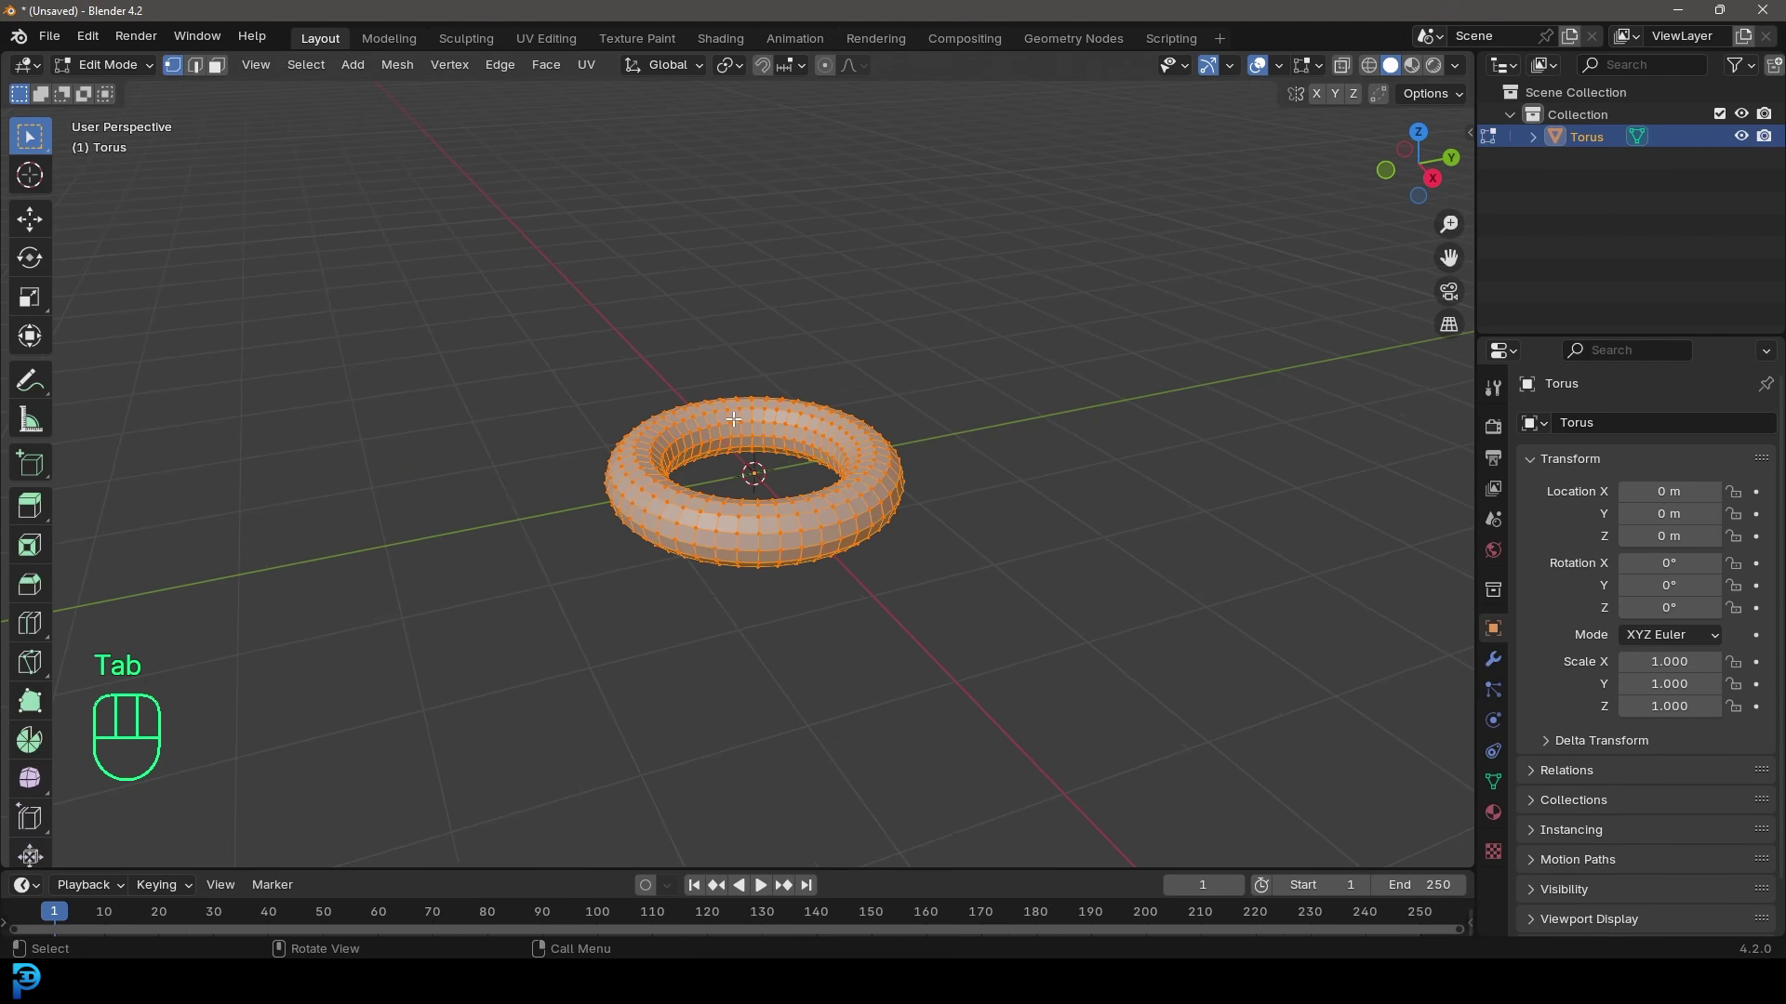
key(KP_1)
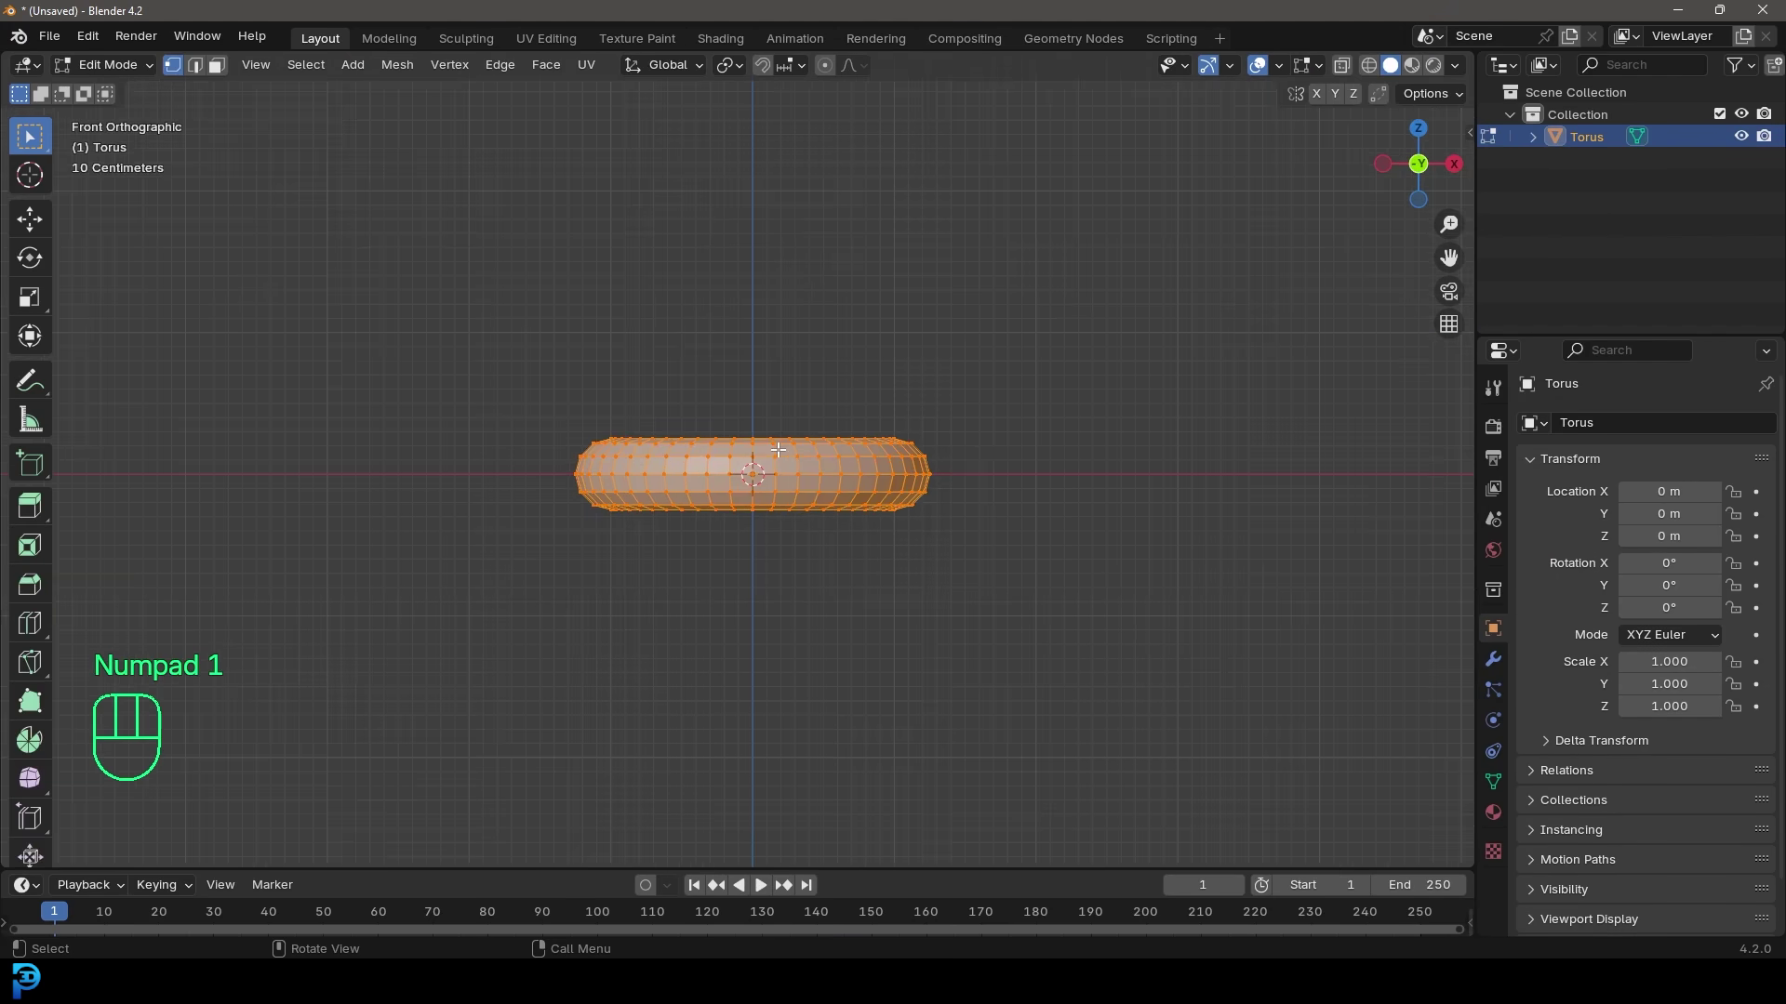
- Rotate the torus mesh 90° around X to stand it upright
key(r)
text(x)
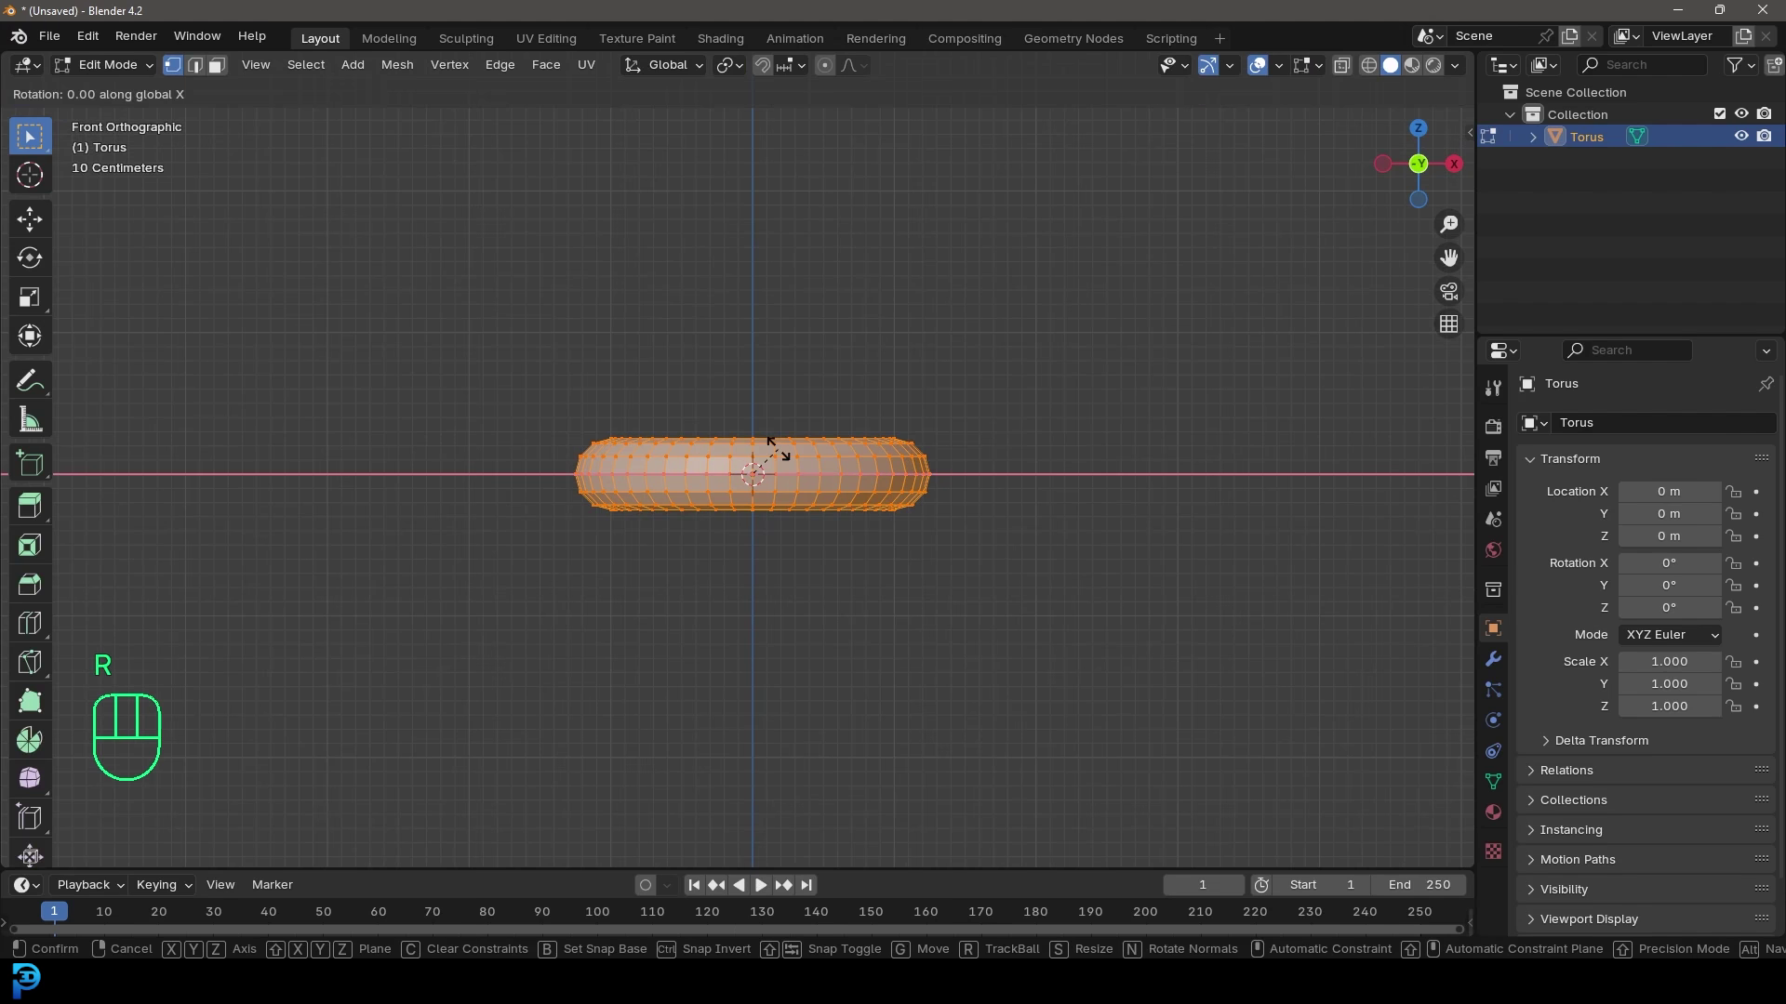
text(90)
key(Return)
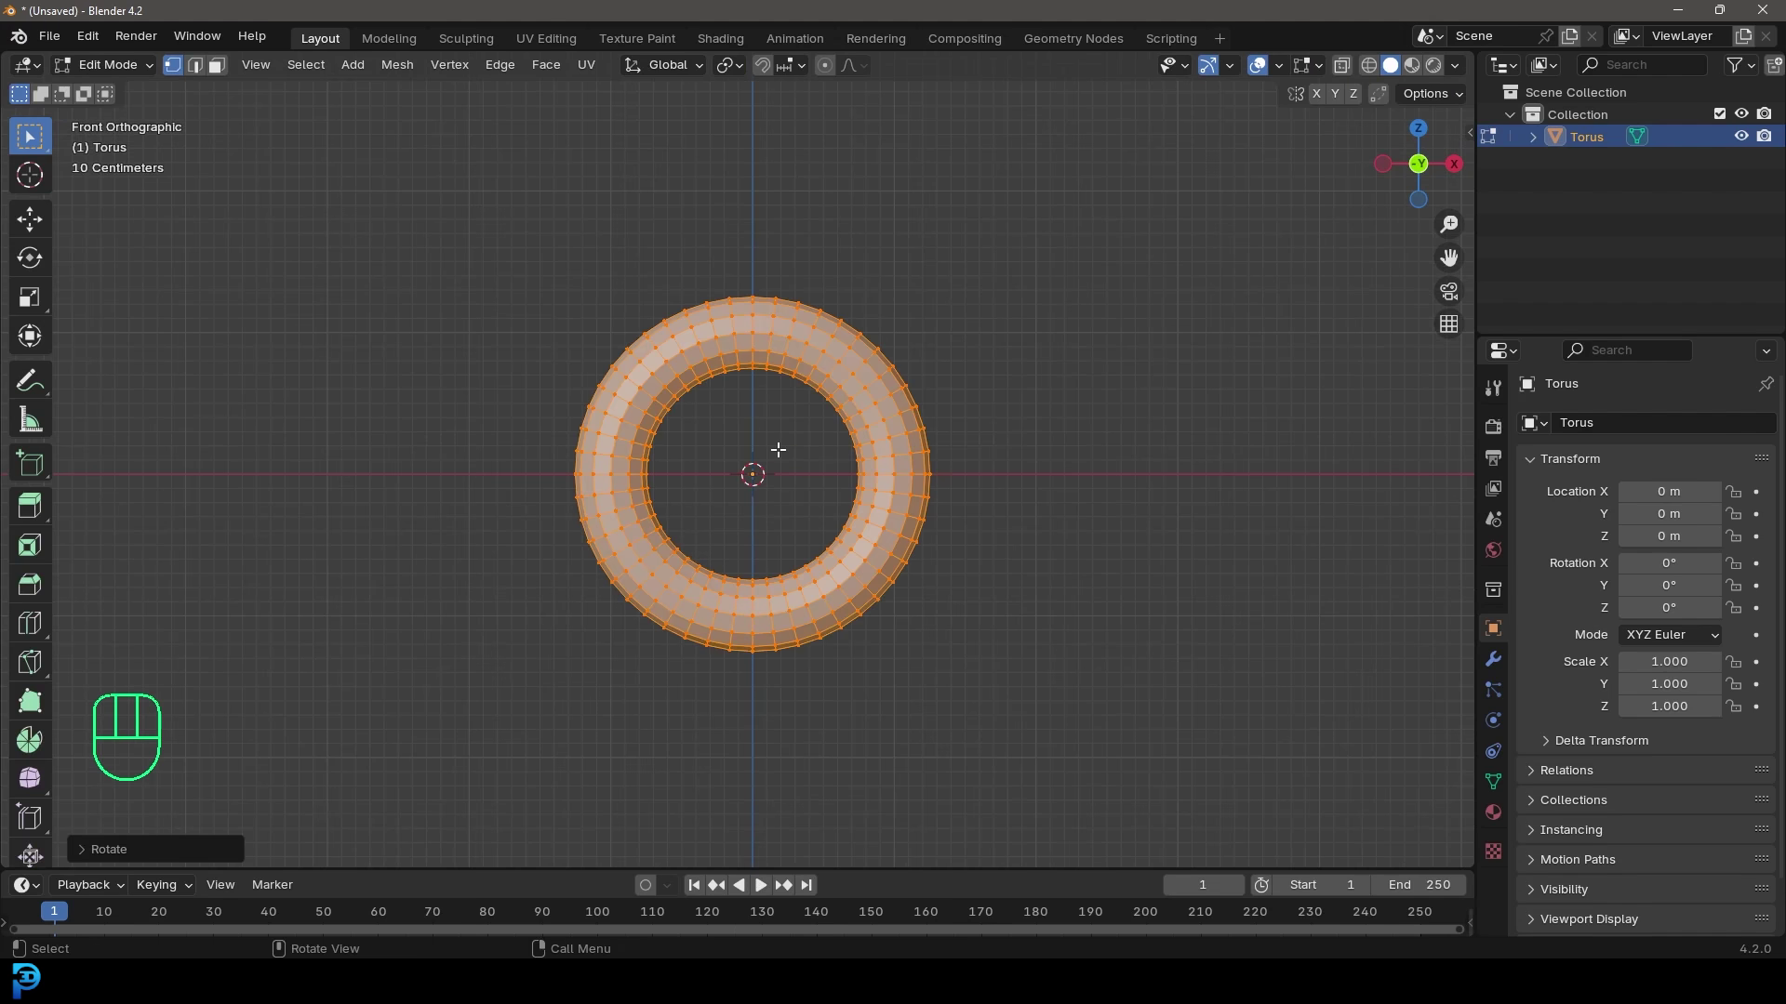
- With X-ray on, extrude the torus's upper half straight up Z into an oval link
click(1343, 67)
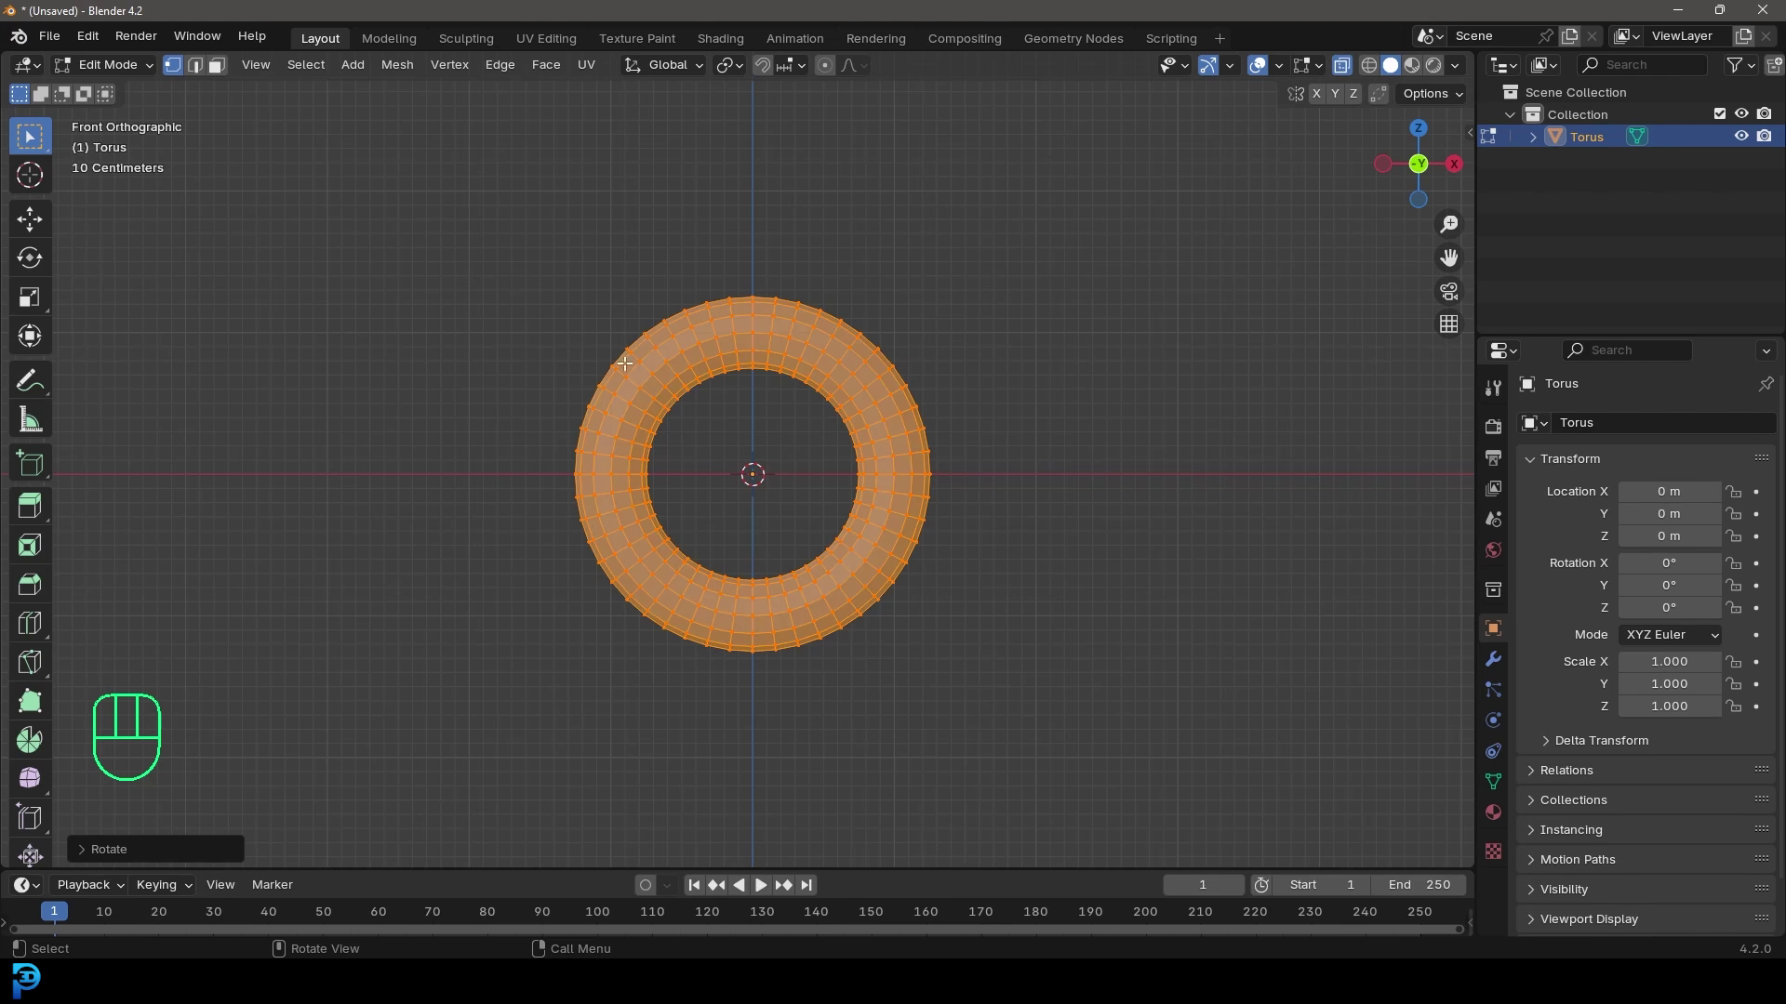
drag(299, 134, 1130, 481)
scroll(996, 617, up, 3)
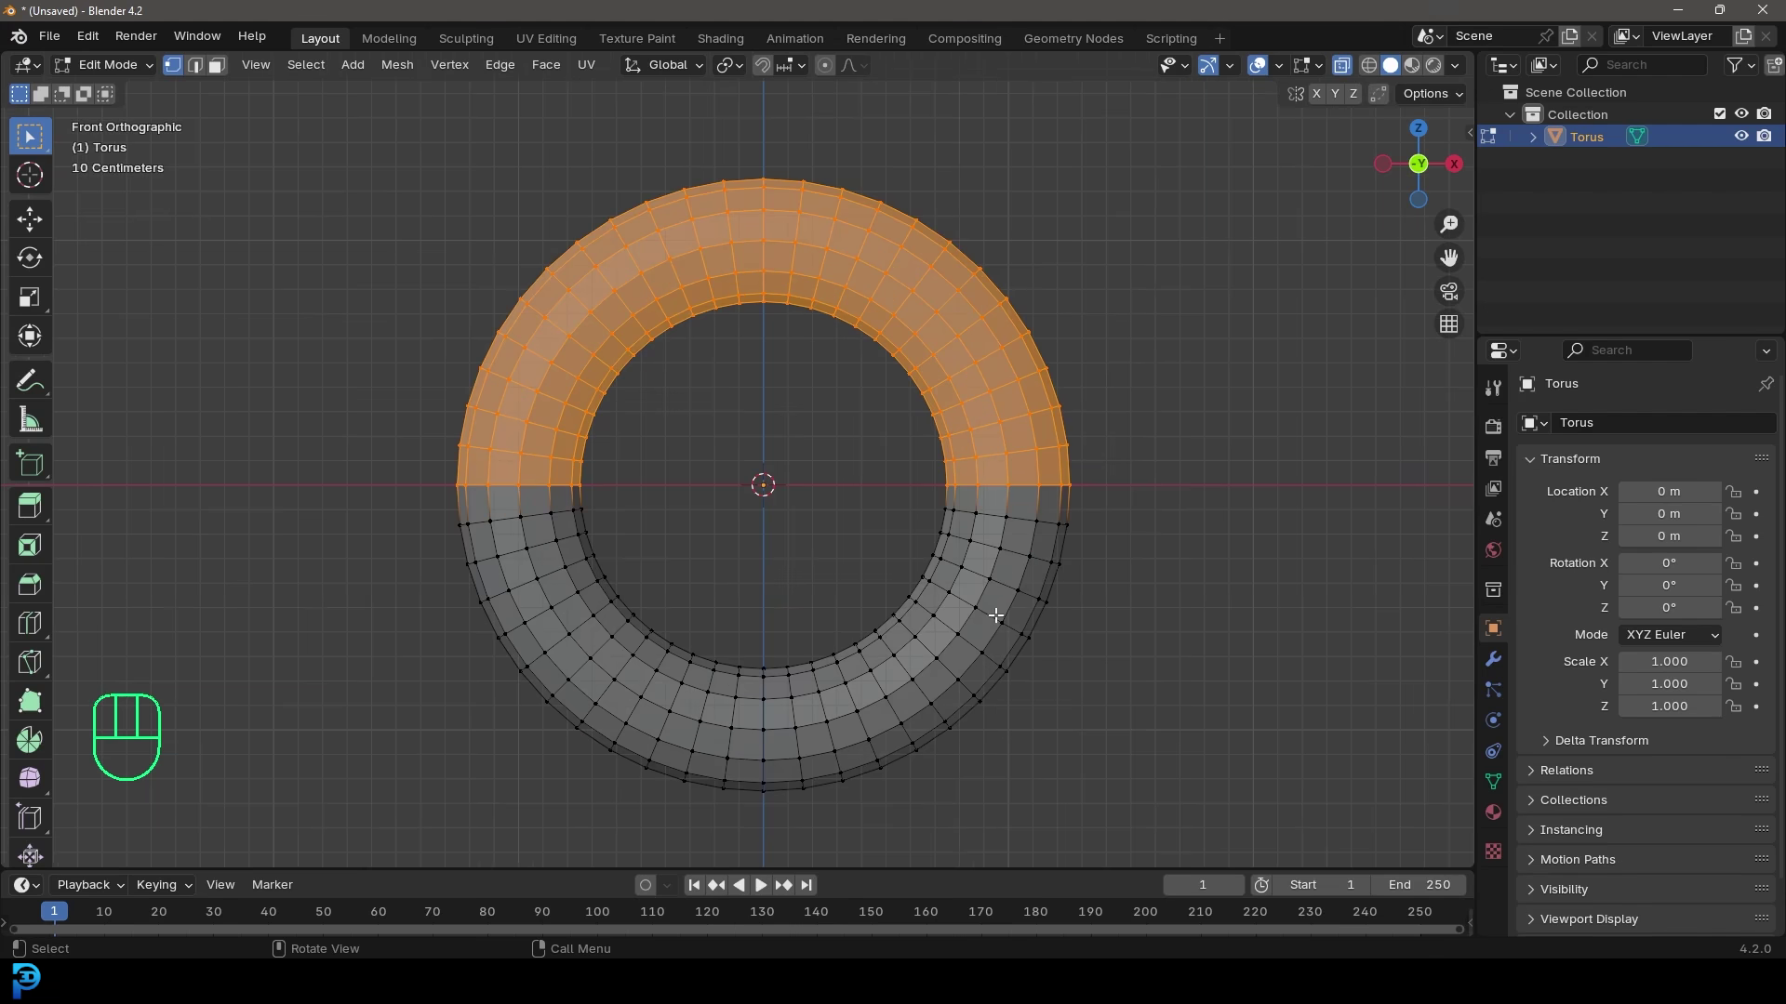
scroll(990, 625, down, 1)
scroll(989, 625, down, 2)
key(e)
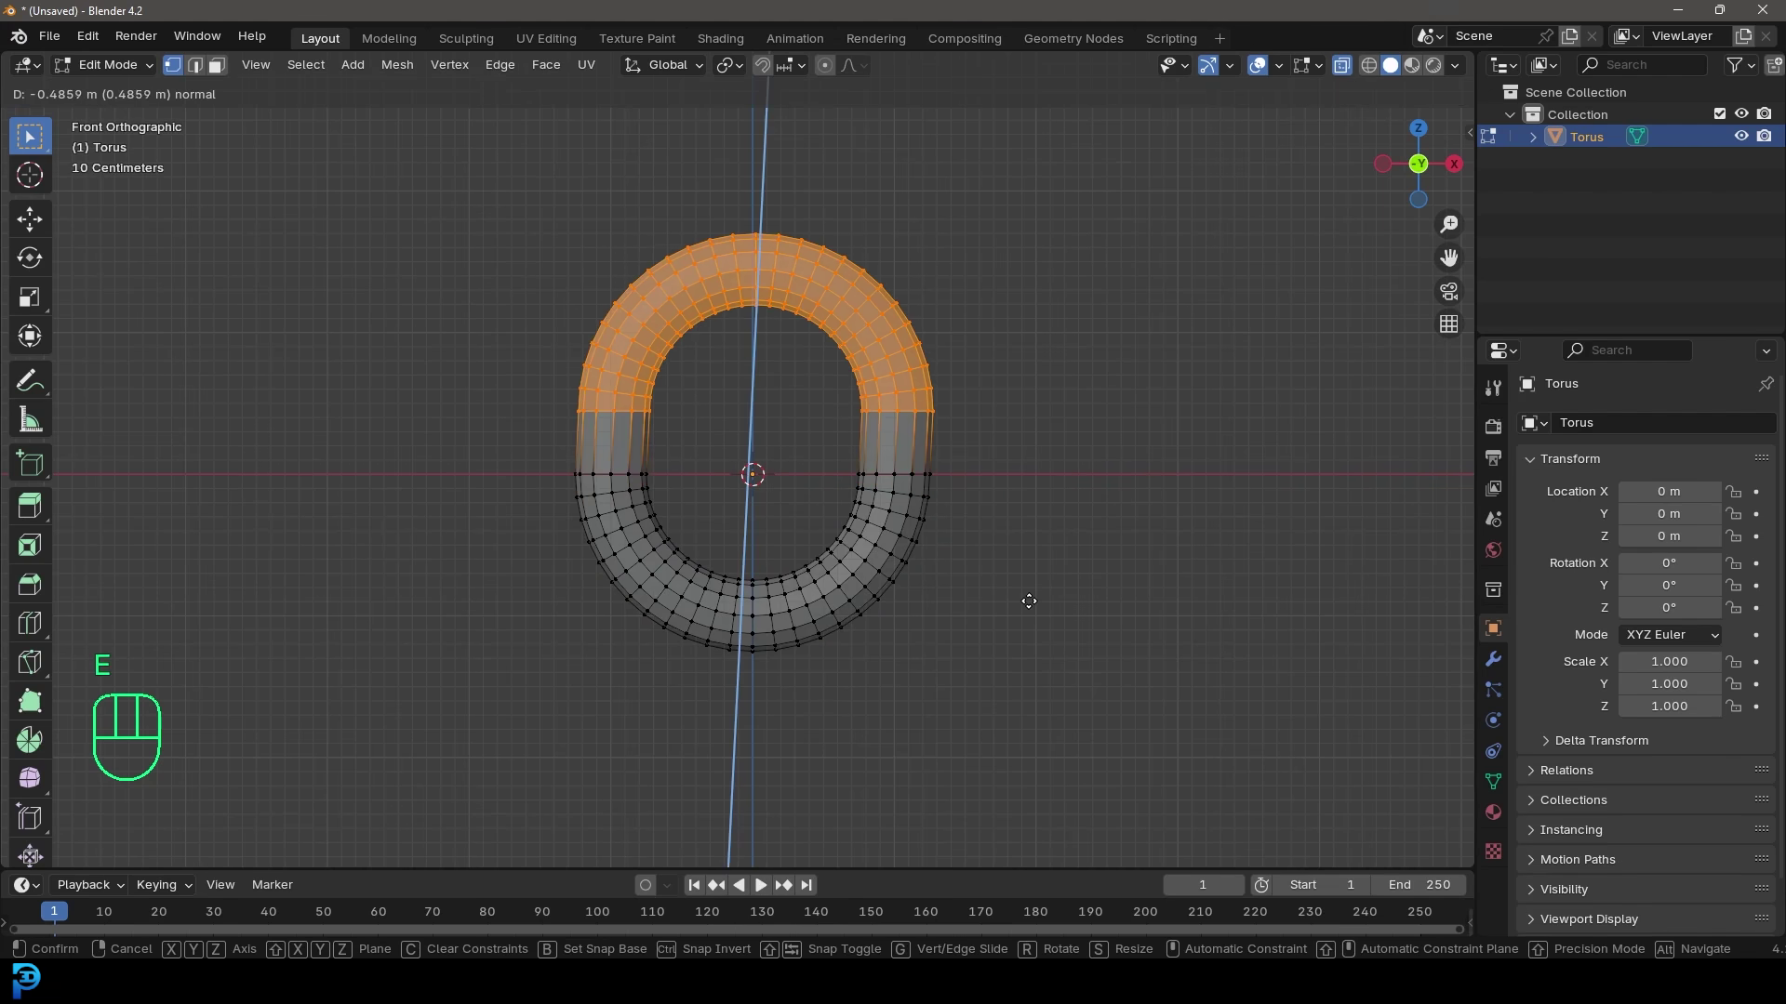
key(z)
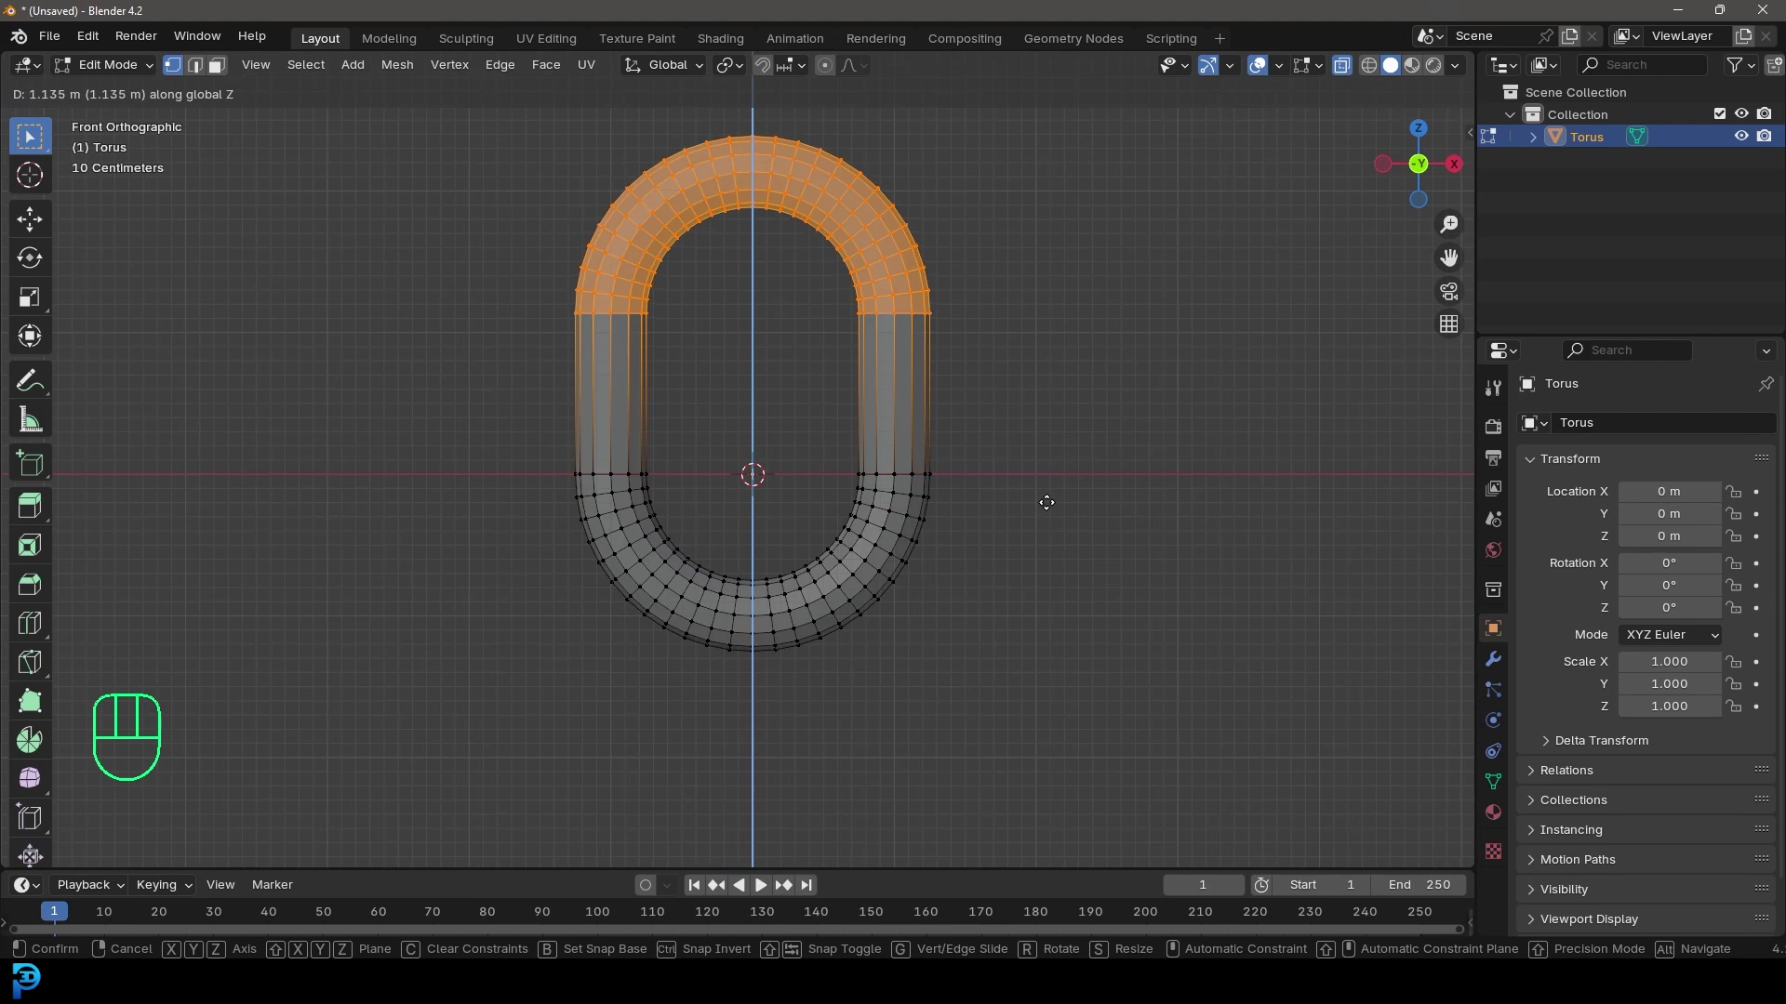
click(1041, 494)
- Move the whole link mesh down along Z so it centres on the origin
key(a)
scroll(868, 418, up, 1)
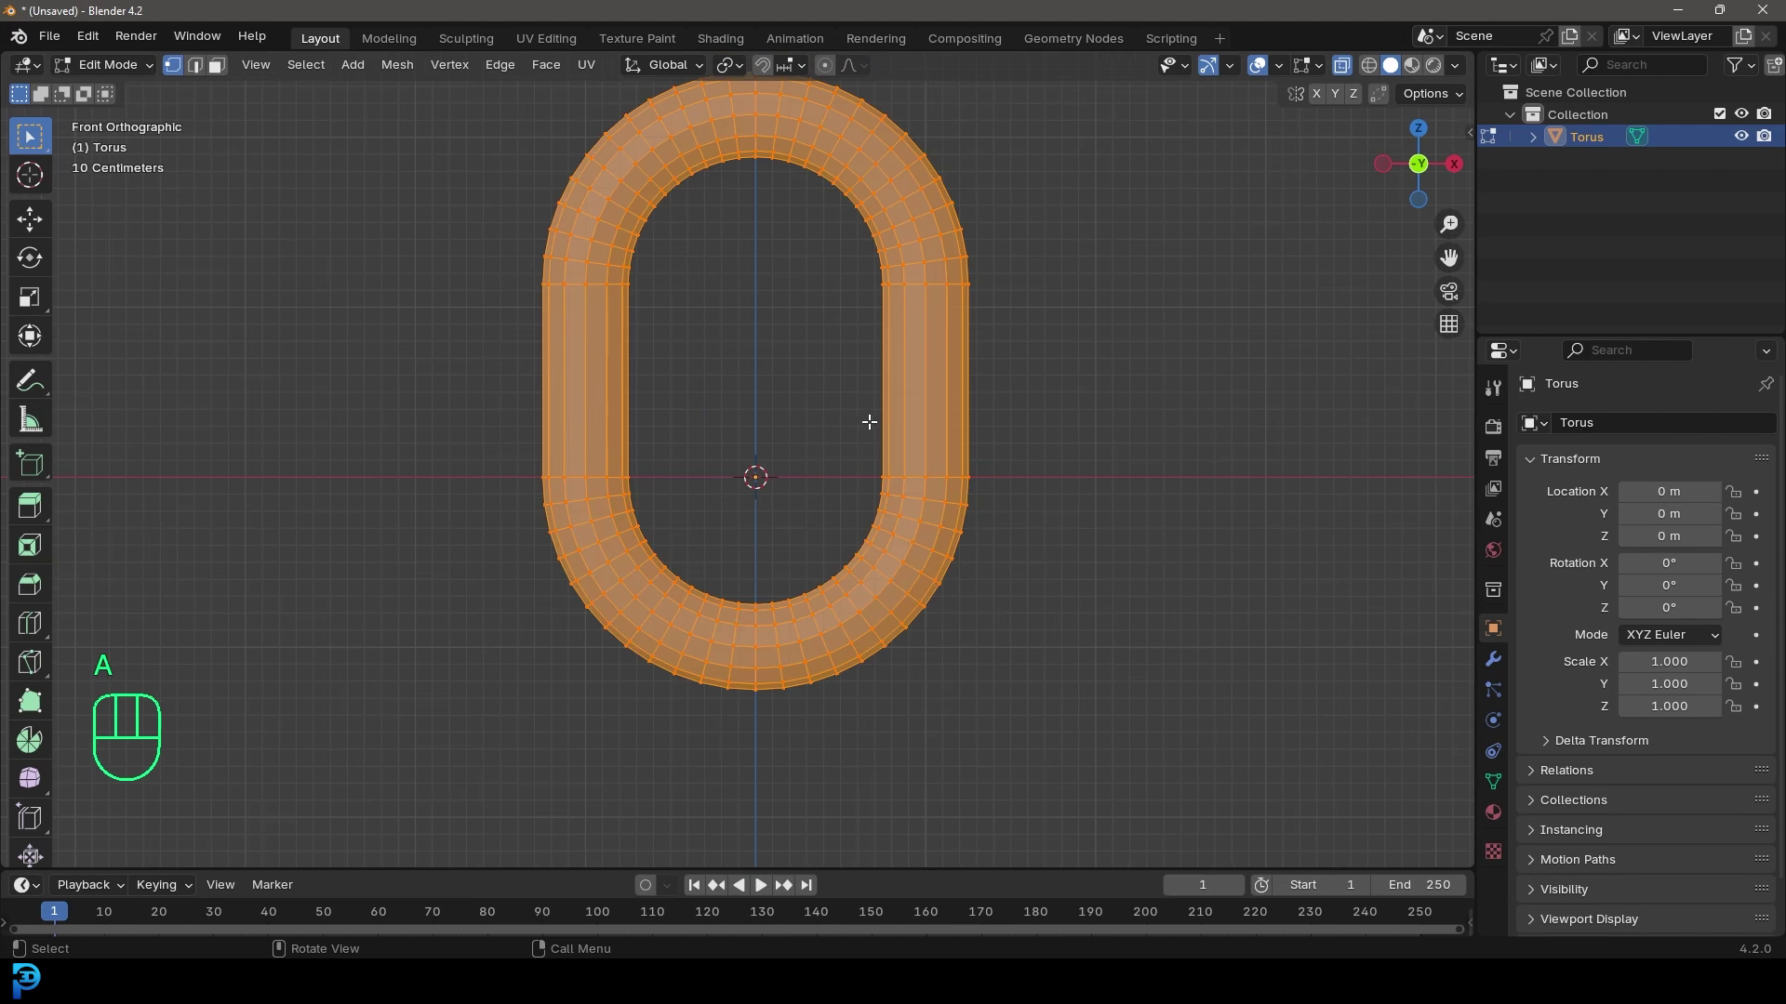
shift+middle_drag(868, 419, 789, 415)
key(g)
key(z)
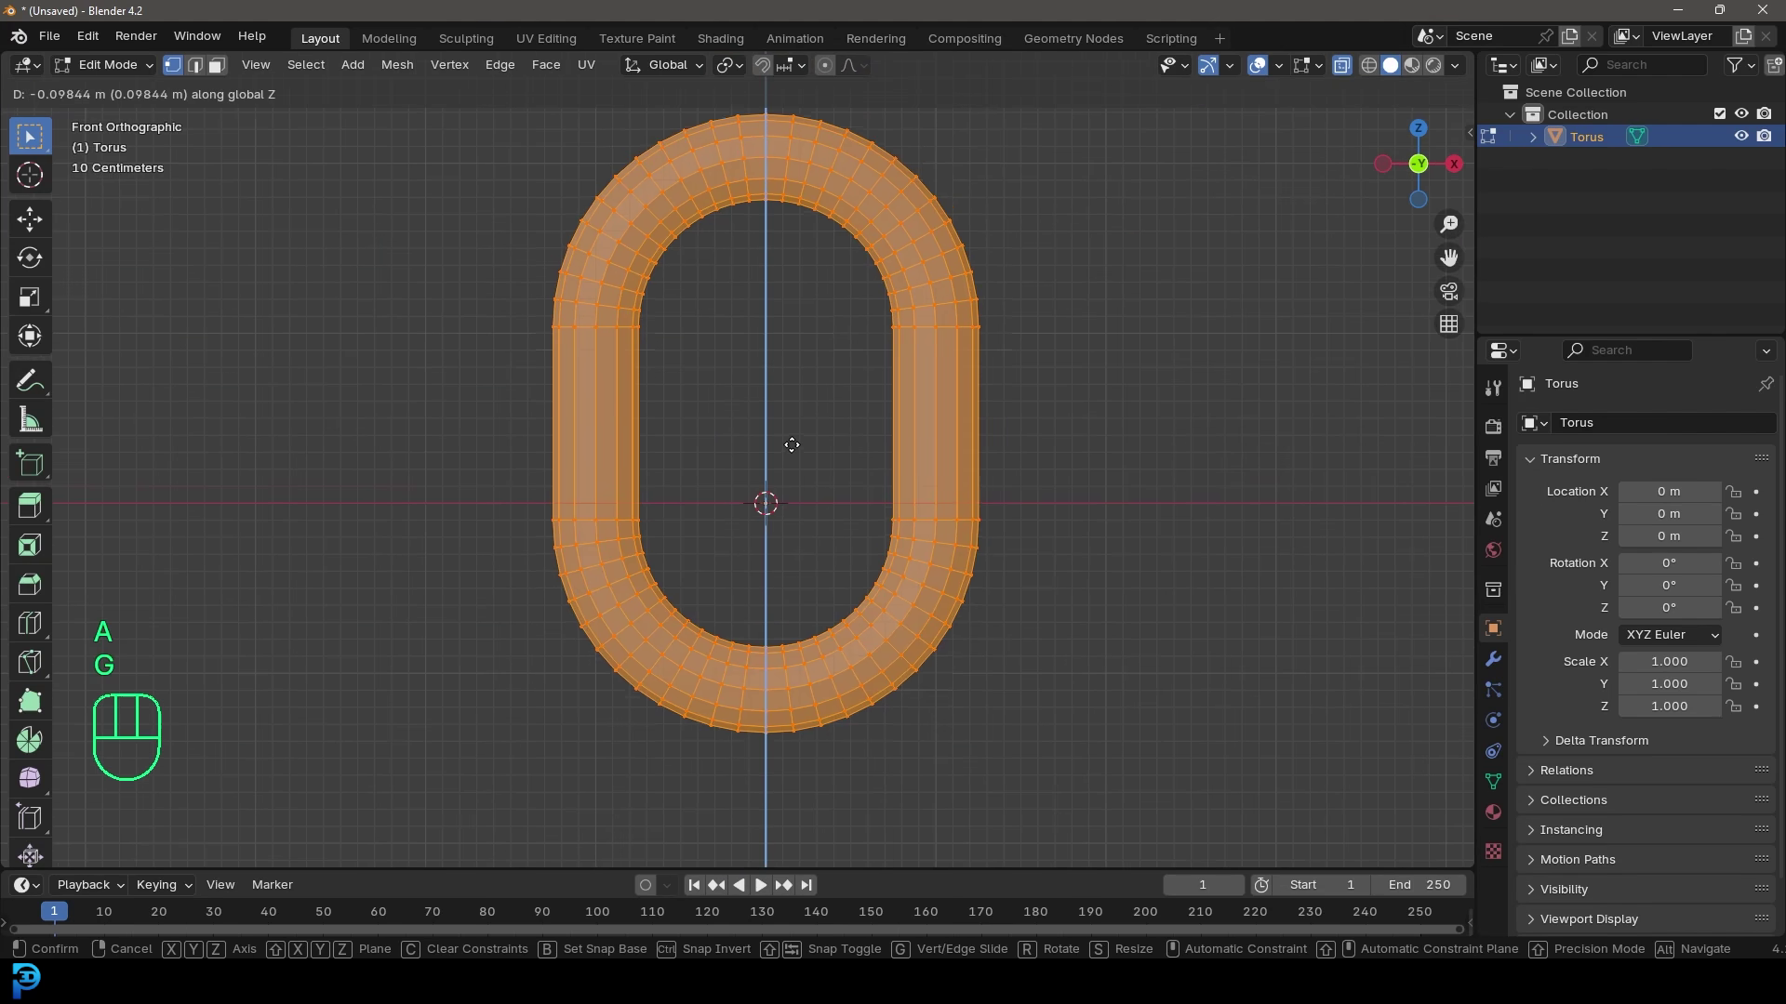
click(802, 509)
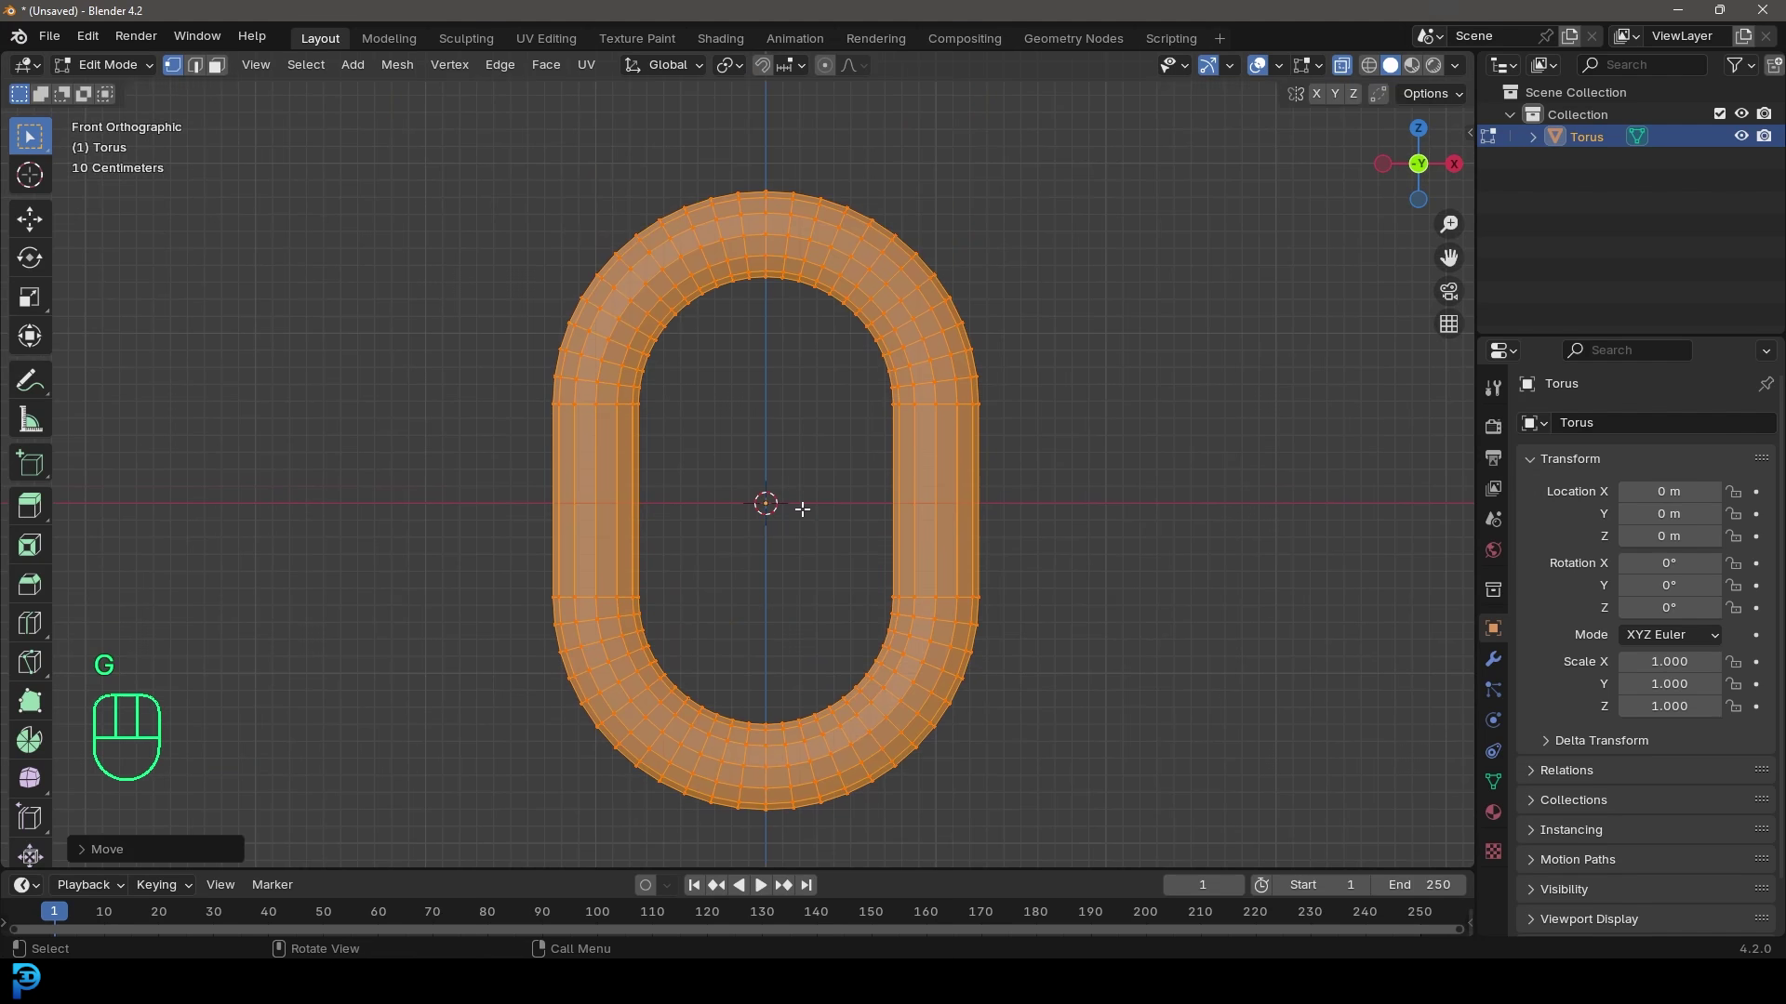
- Switch the link from Edit Mode back to Object Mode
scroll(763, 497, down, 2)
mouse_move(841, 502)
middle_down()
mouse_move(466, 534)
mouse_move(698, 548)
mouse_move(828, 518)
middle_up()
scroll(834, 518, up, 2)
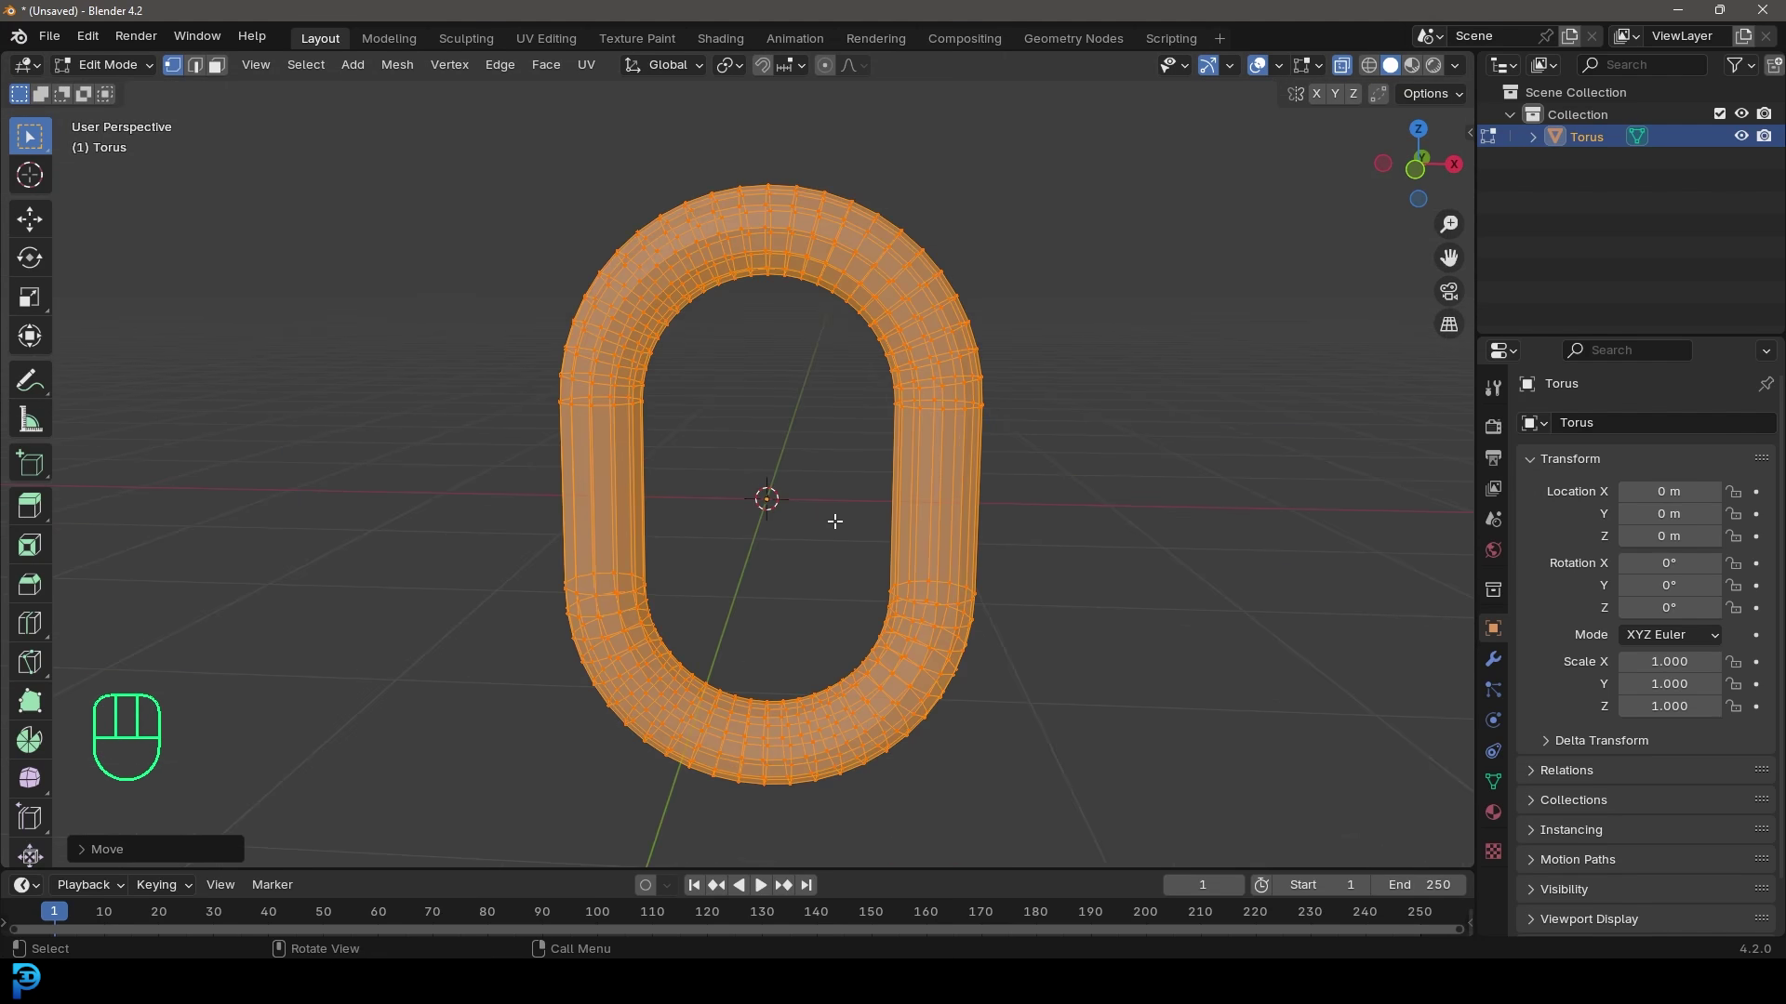
scroll(840, 518, down, 2)
click(104, 64)
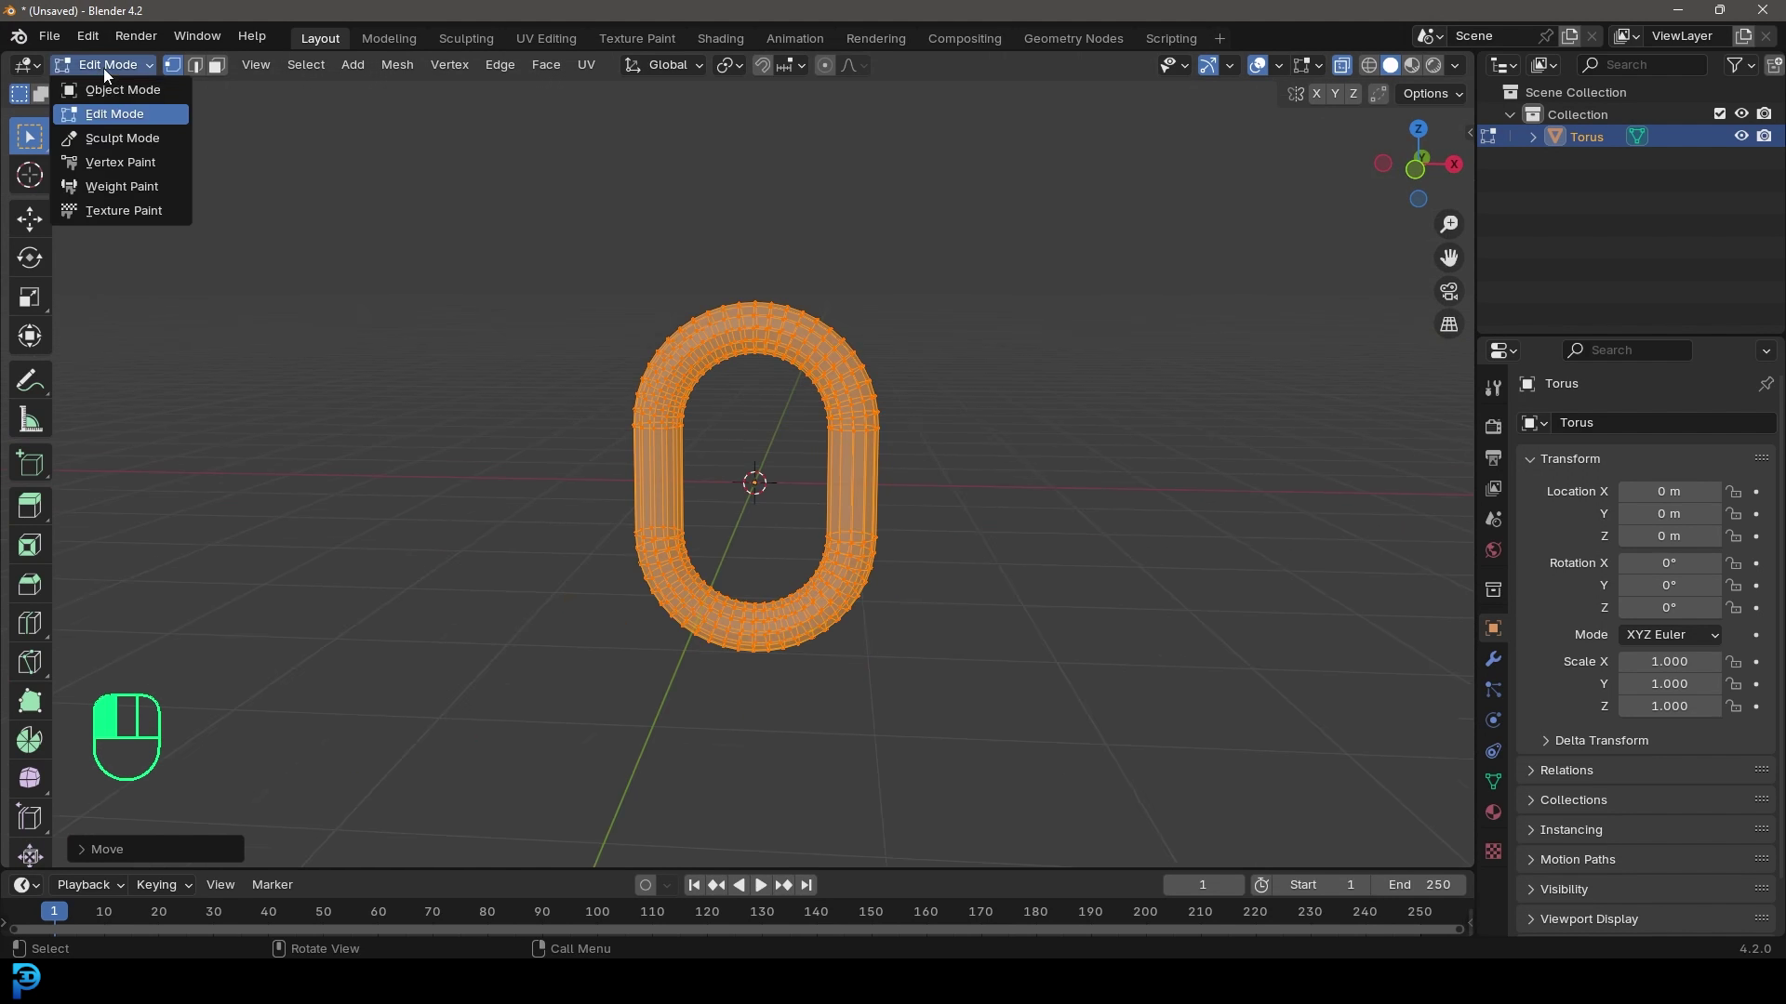
click(110, 88)
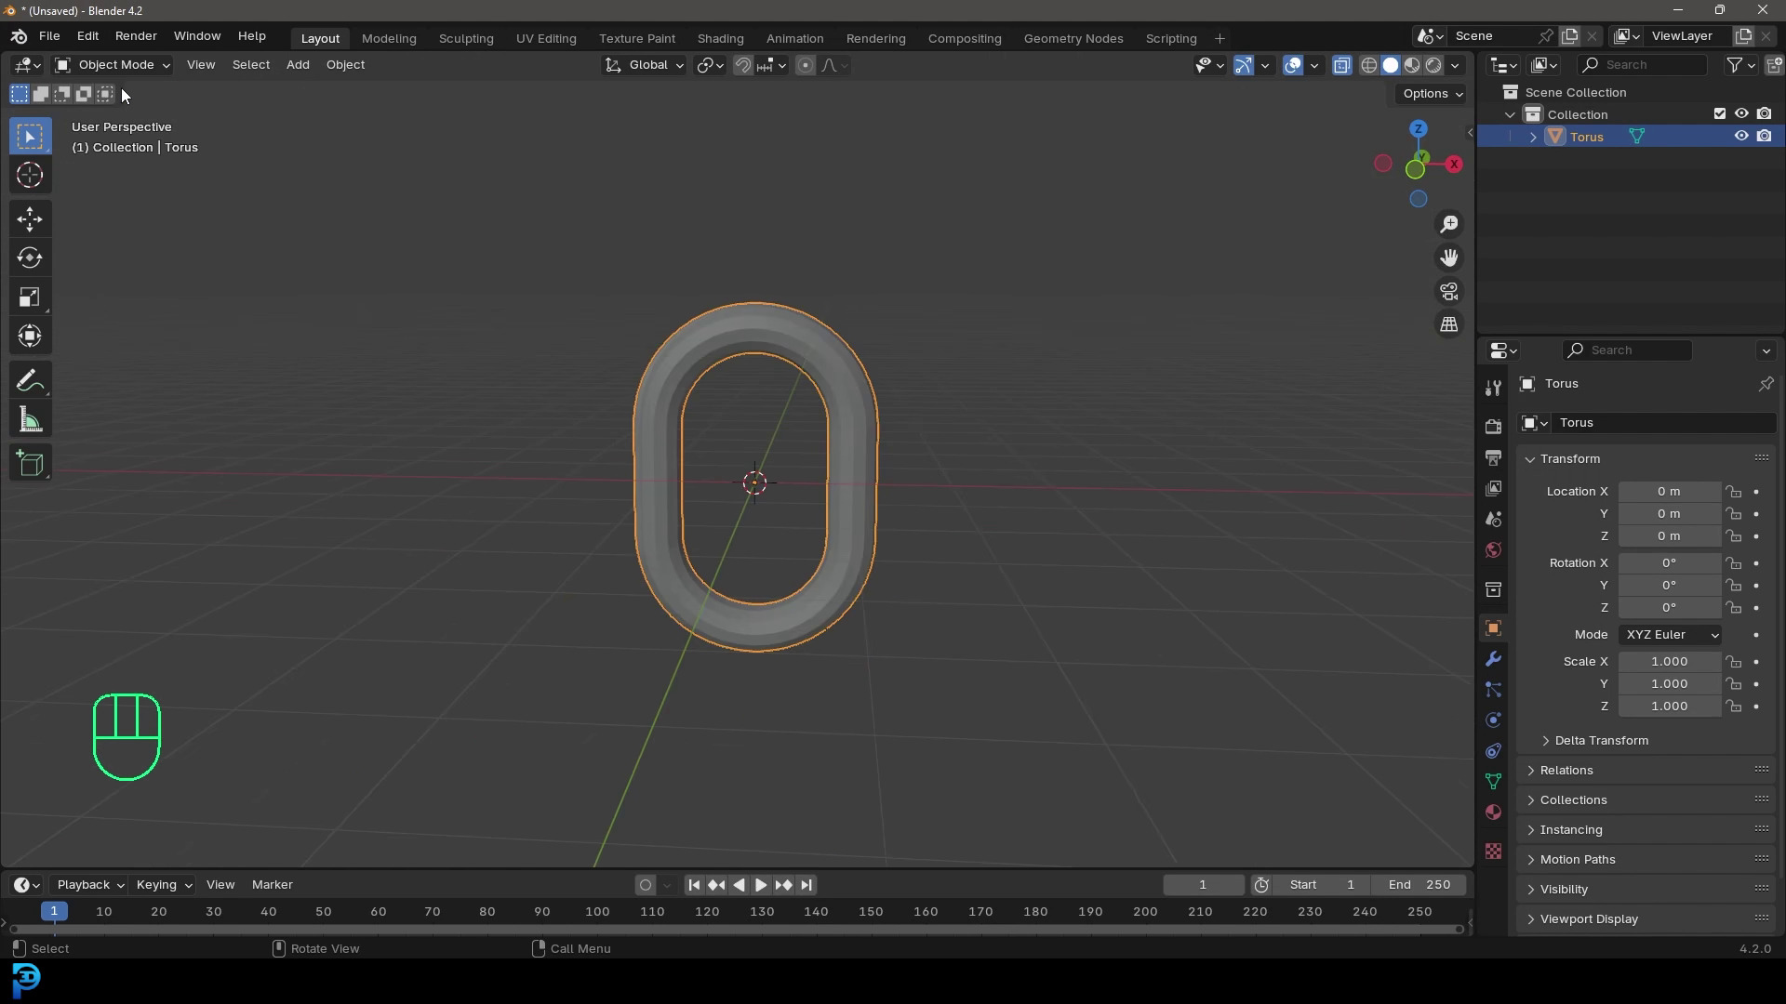
- Turn off X-ray and give the link smooth shading
click(1342, 72)
scroll(947, 291, up, 1)
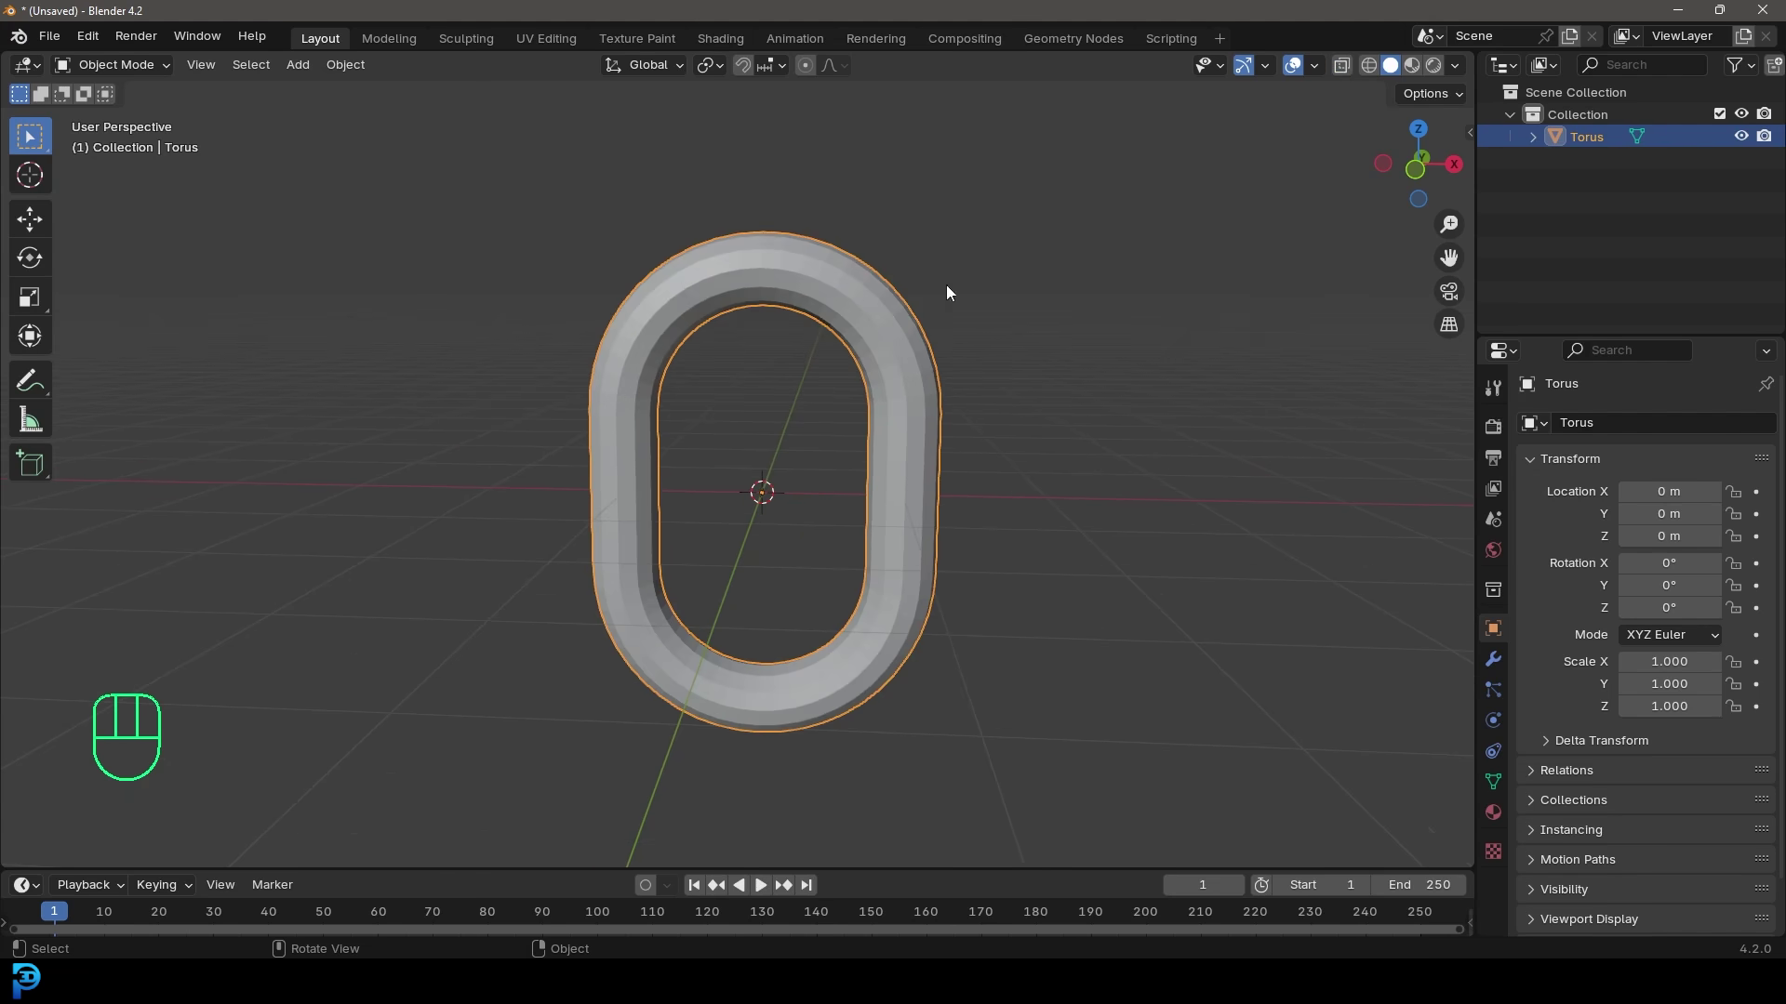
right_click(755, 268)
click(650, 264)
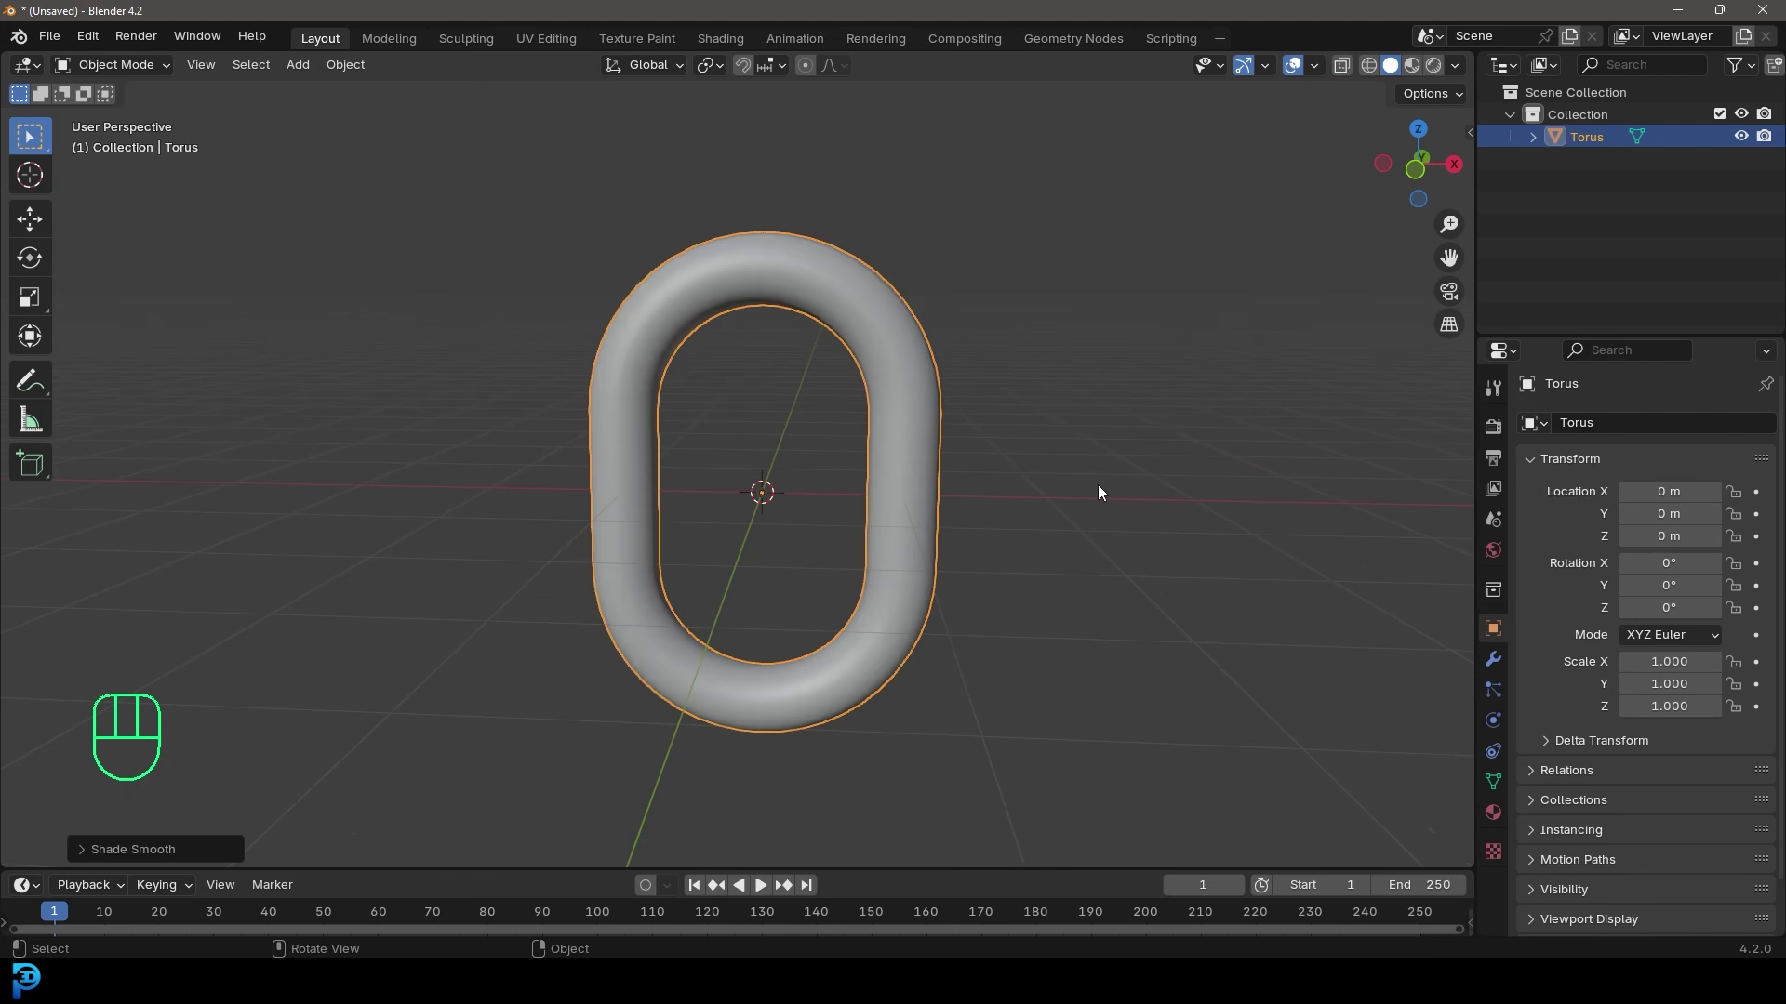
- In front view, scale the link down to 0.25
key(KP_1)
scroll(951, 425, down, 7)
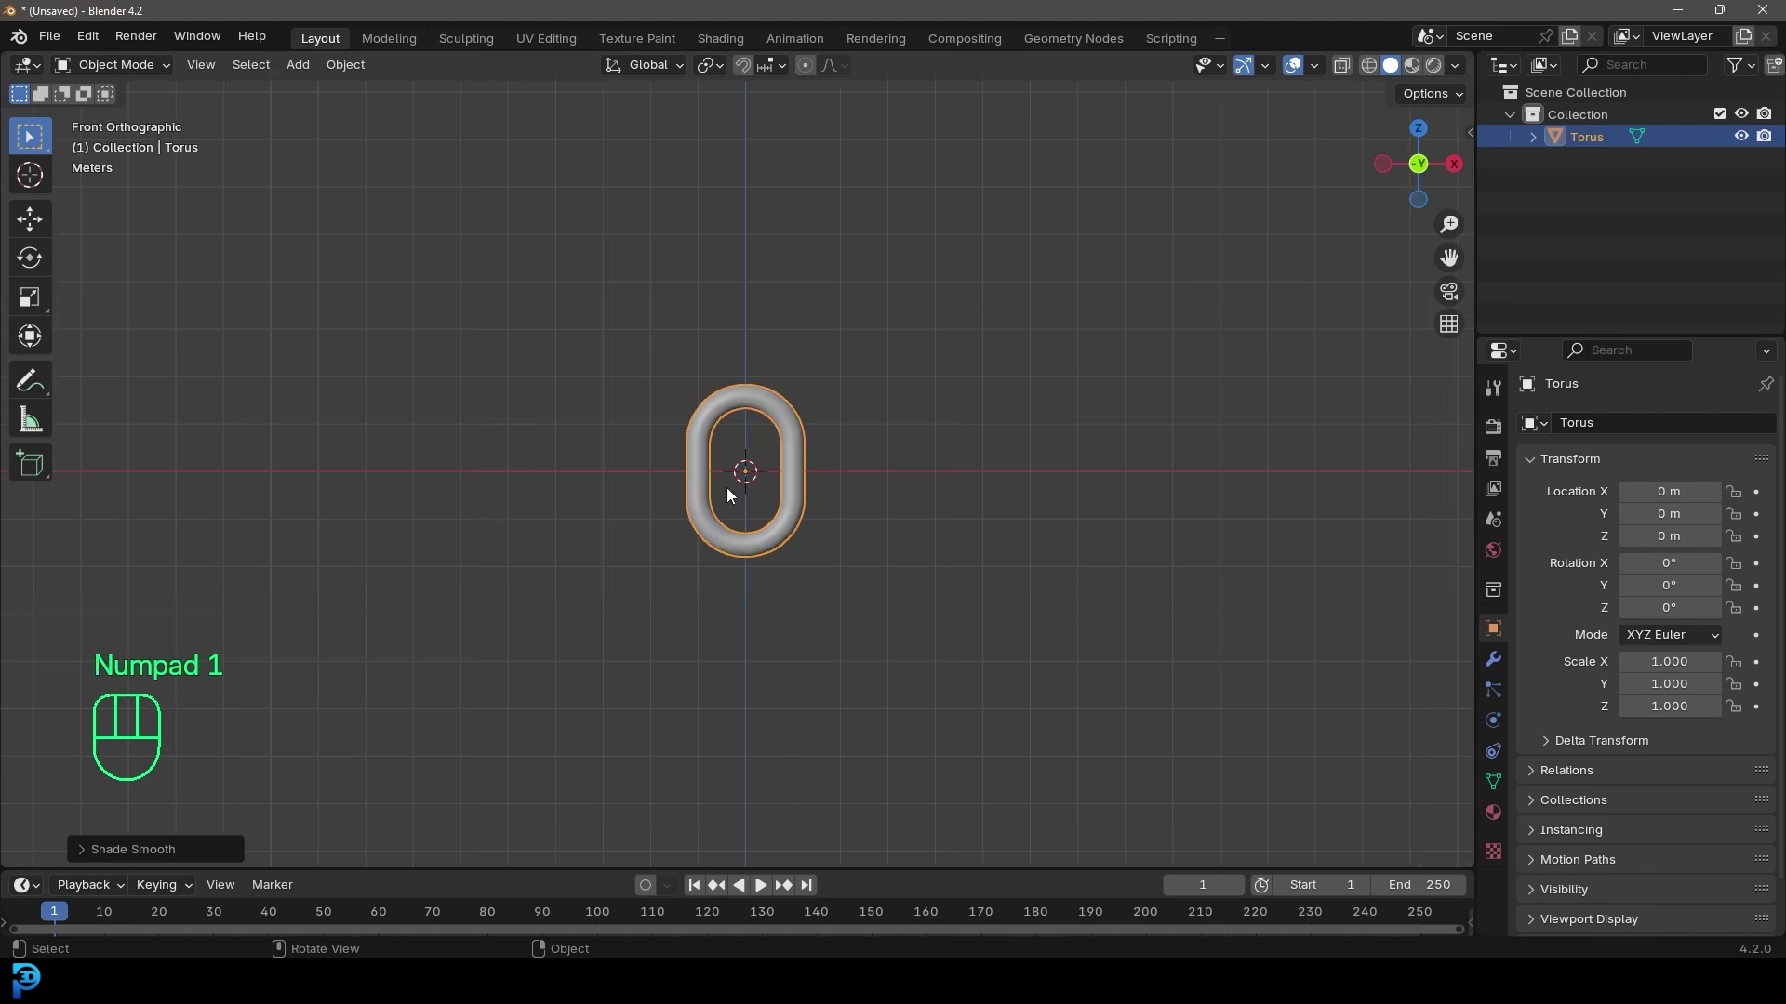
scroll(869, 487, up, 4)
scroll(1001, 548, up, 2)
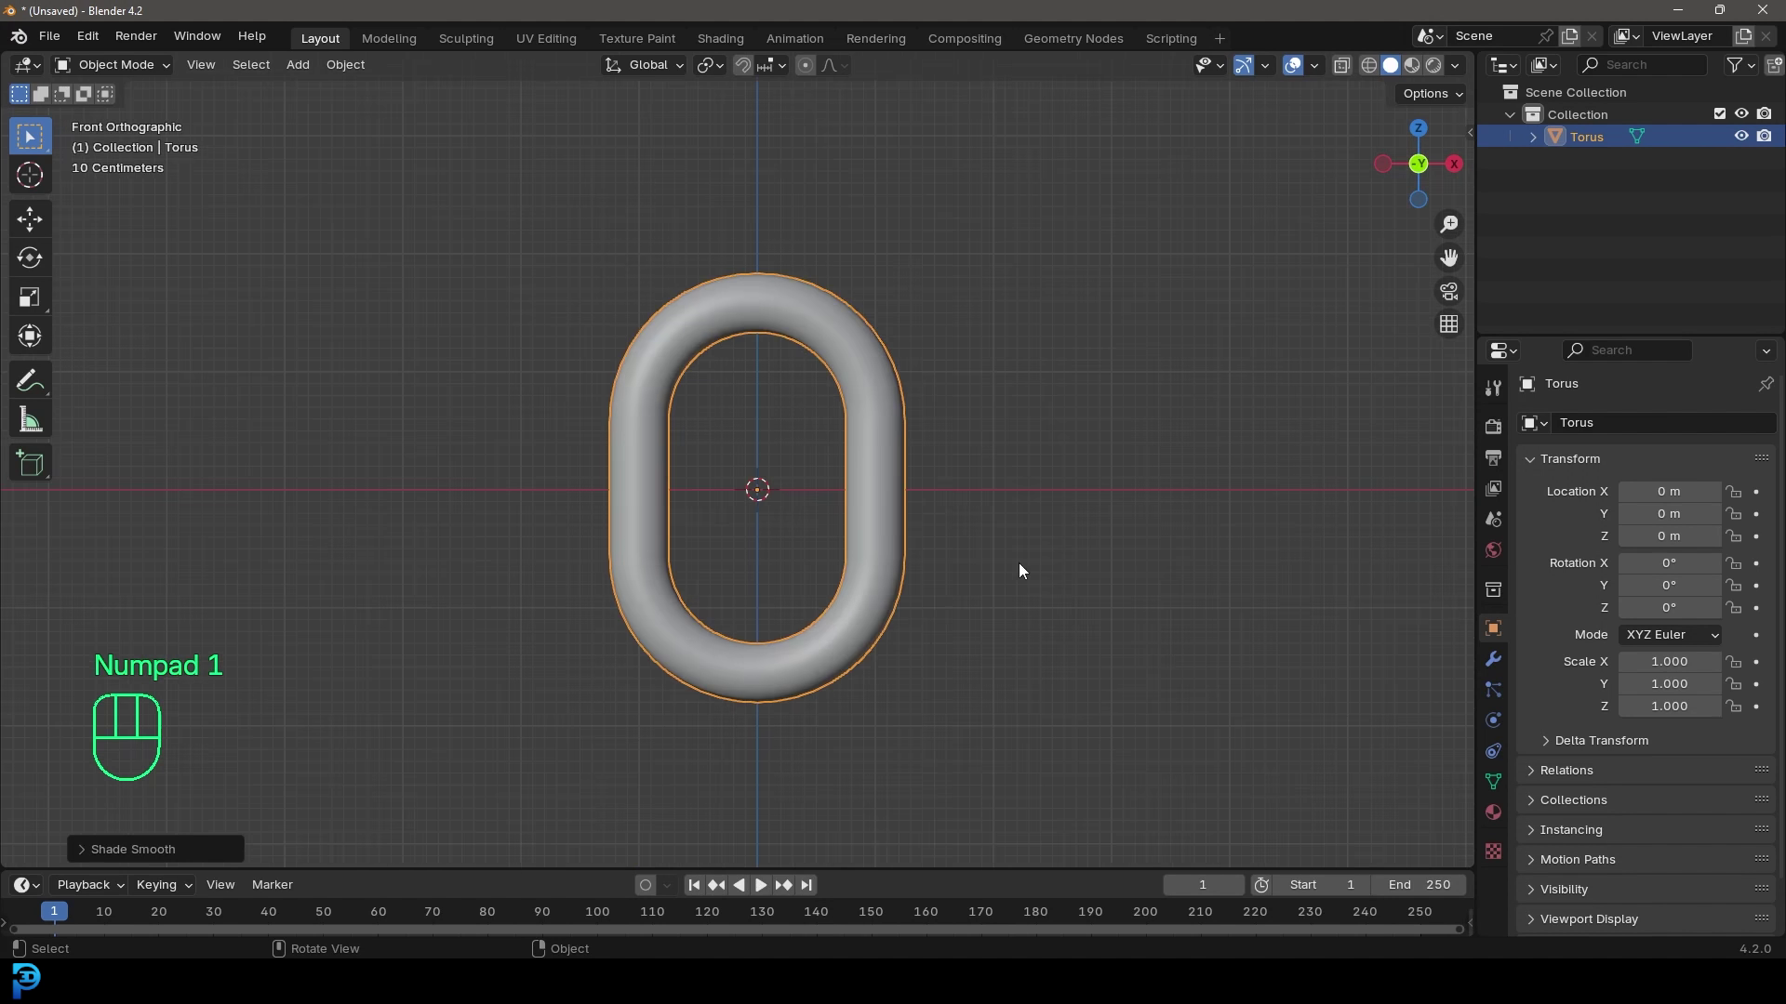
text(s)
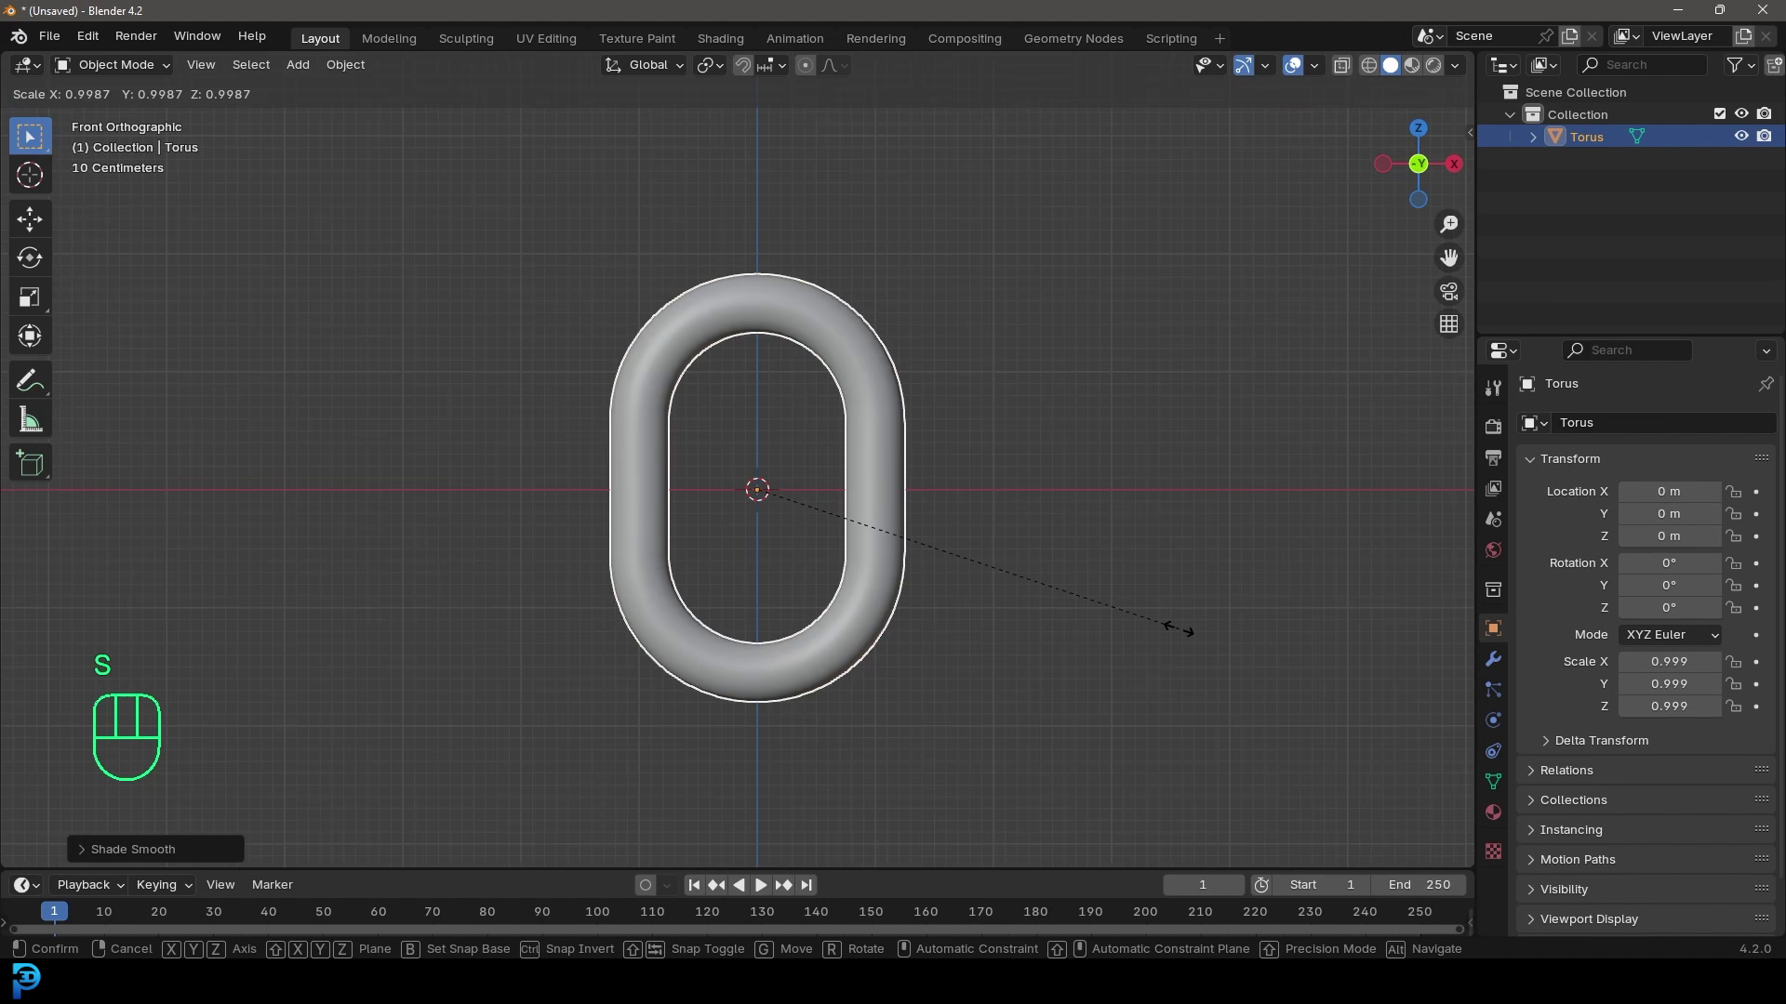
text(.25)
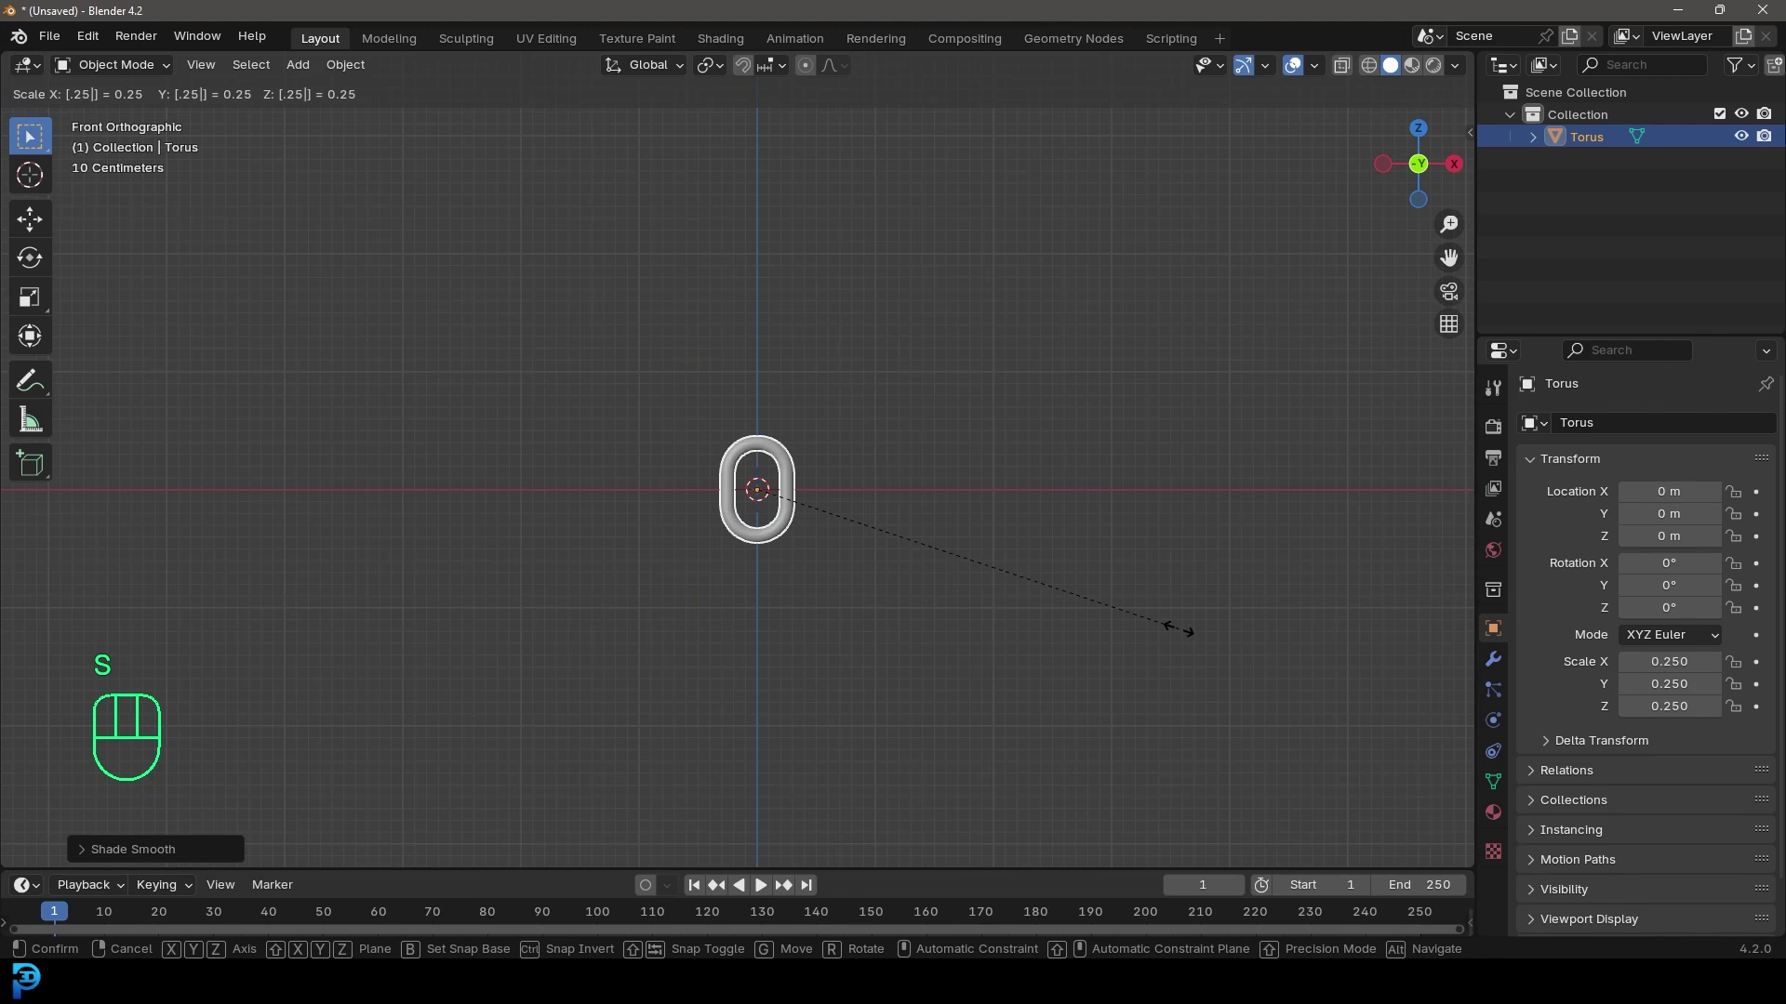
key(Return)
- Apply the scale so the link's scale reads 1.000
scroll(836, 490, up, 4)
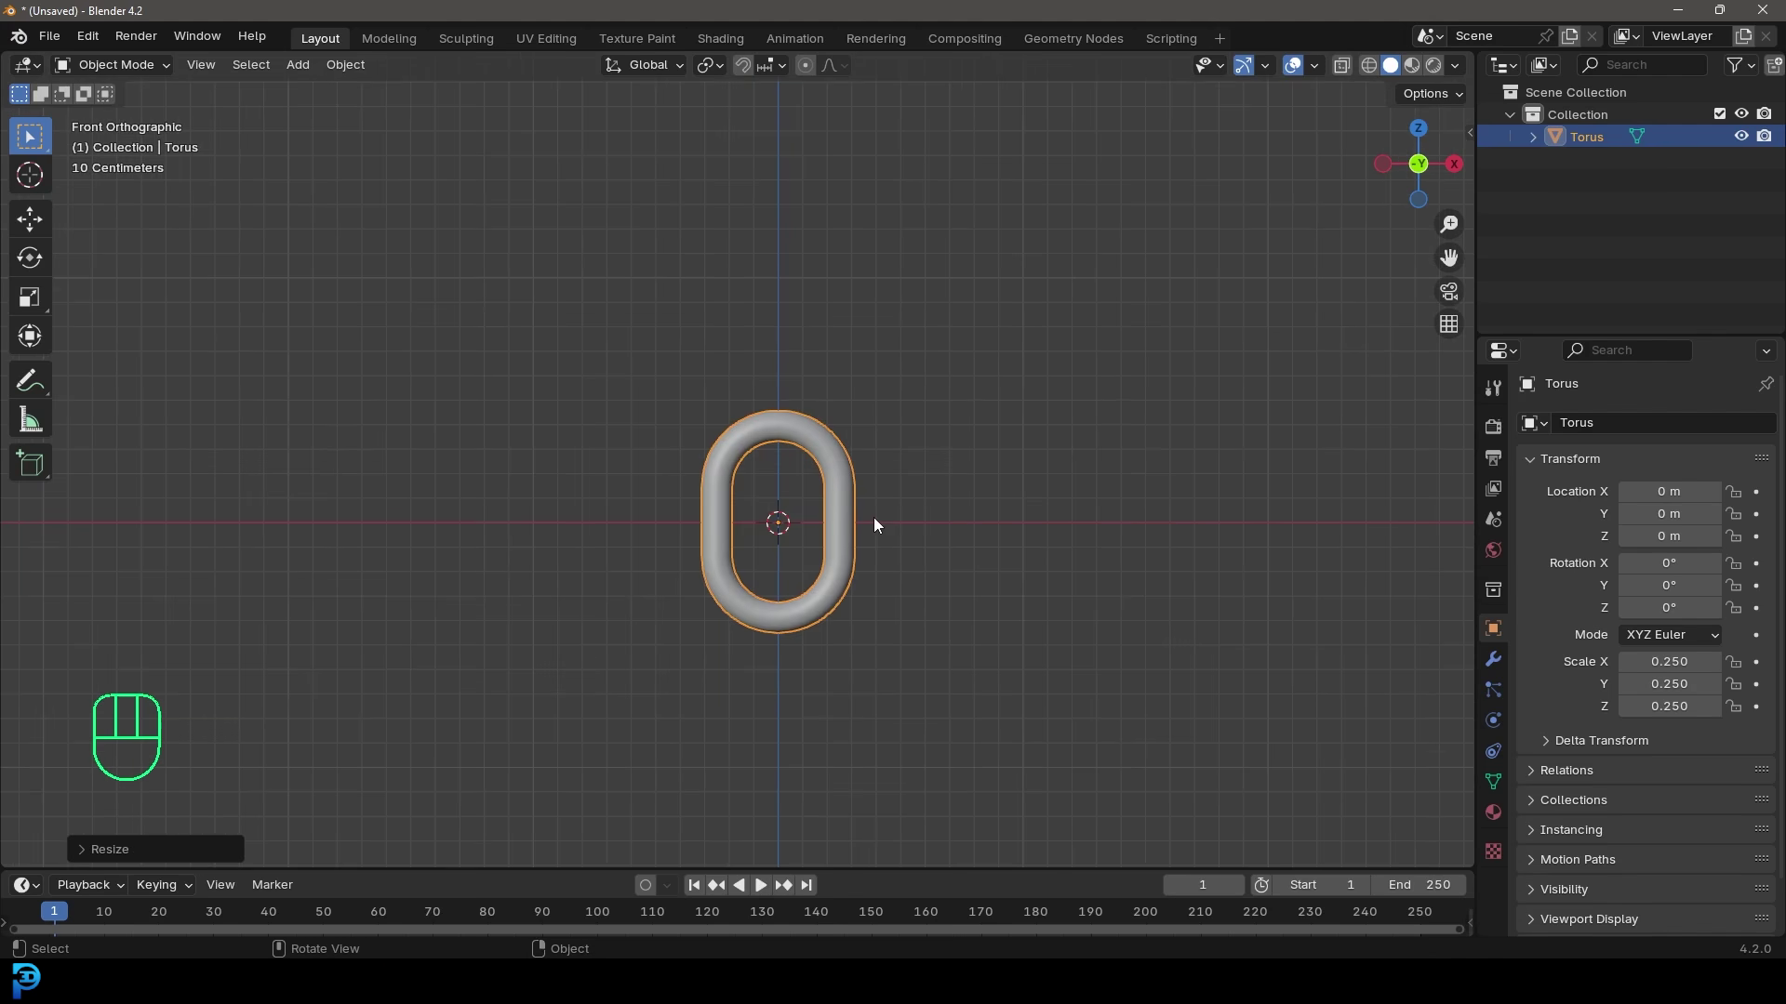
shift+middle_drag(889, 569, 861, 506)
scroll(811, 421, up, 3)
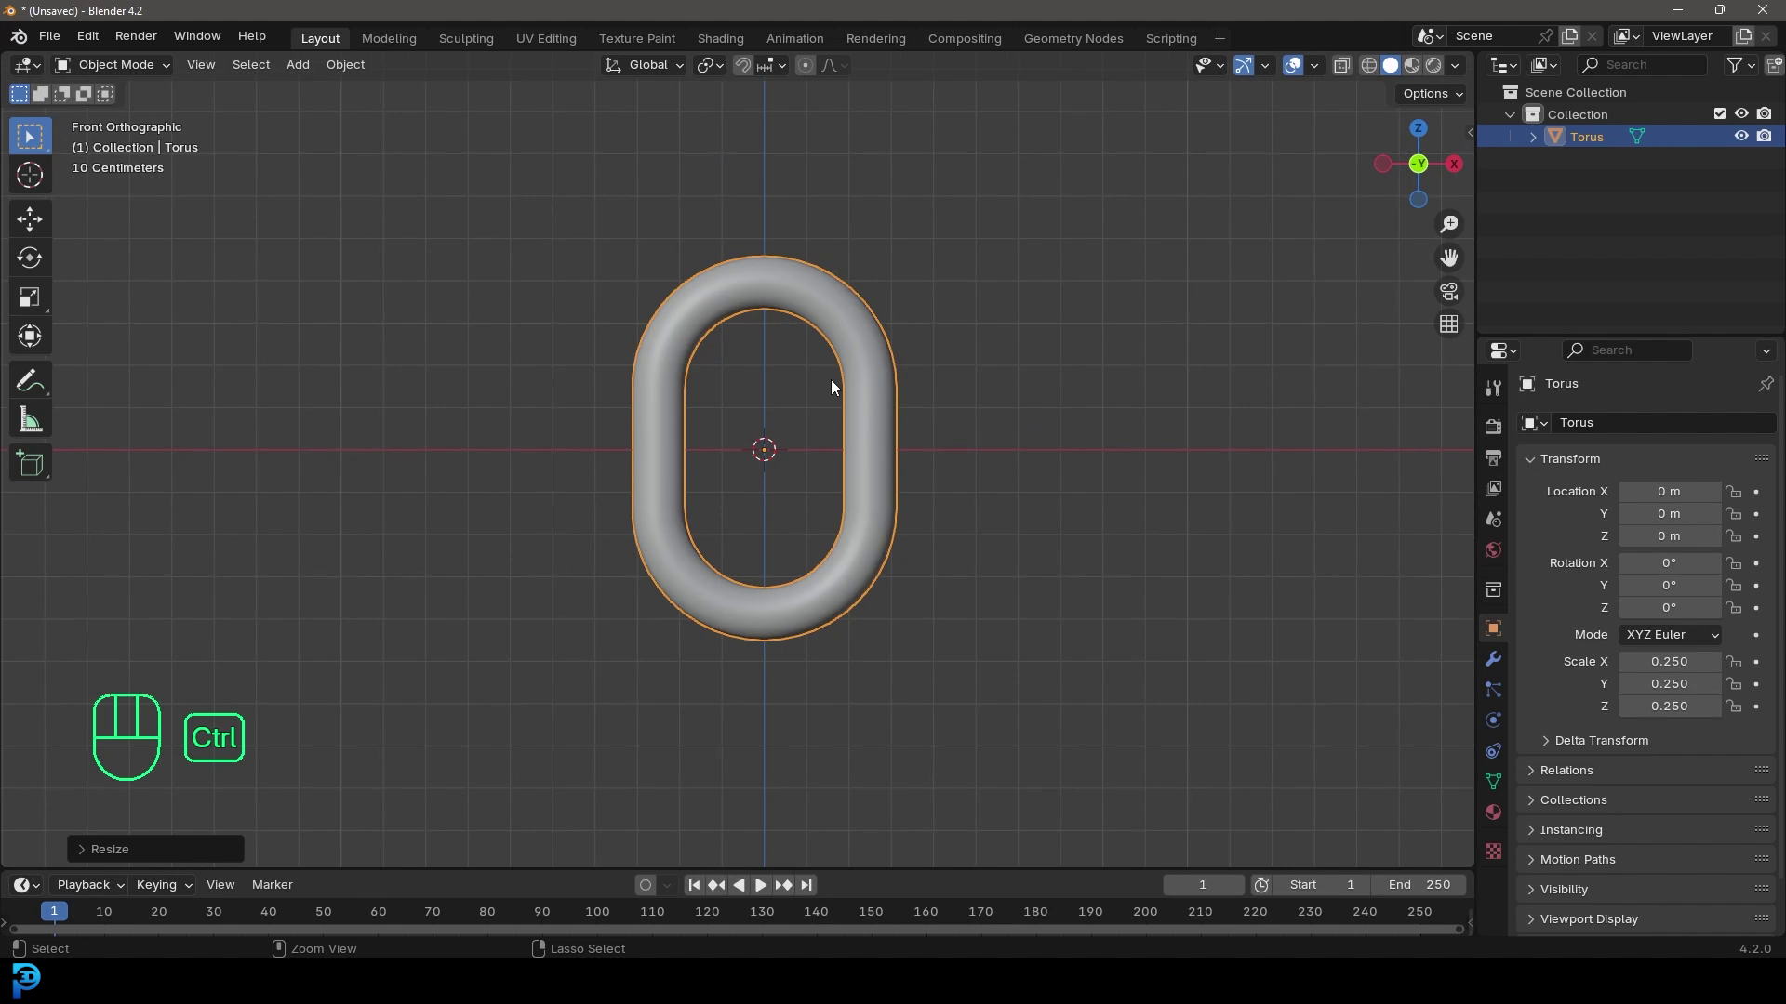
key(ctrl+a)
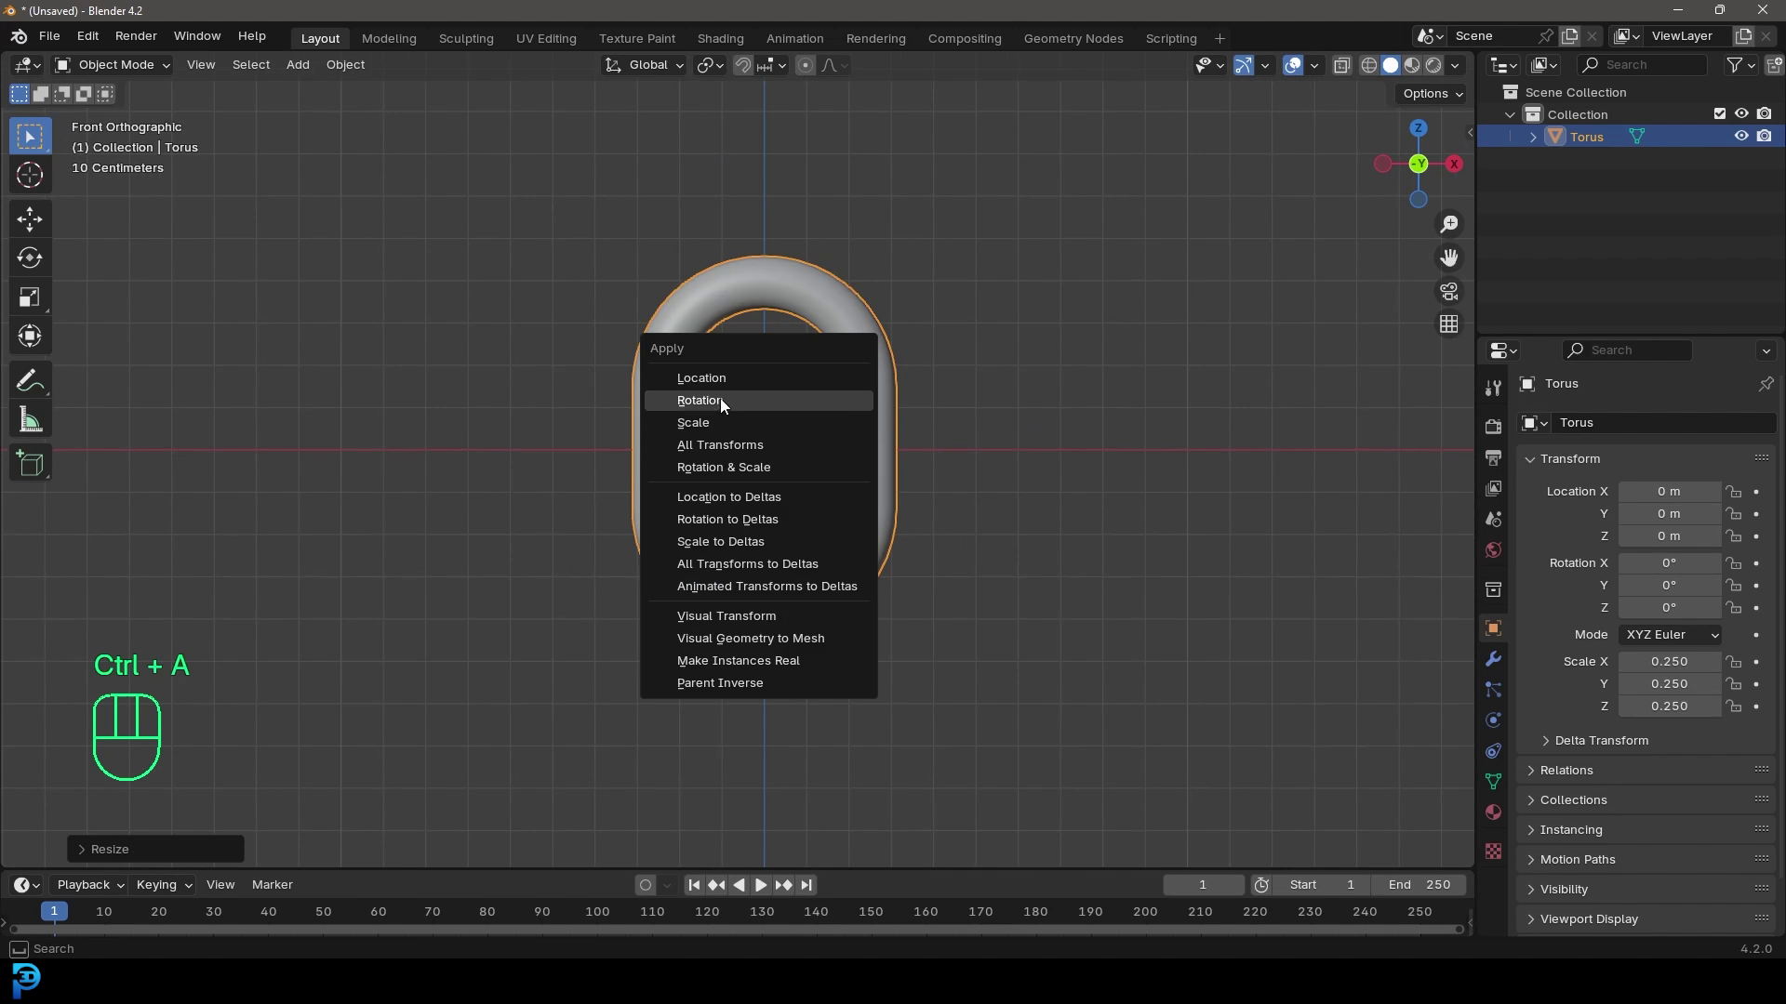
click(771, 425)
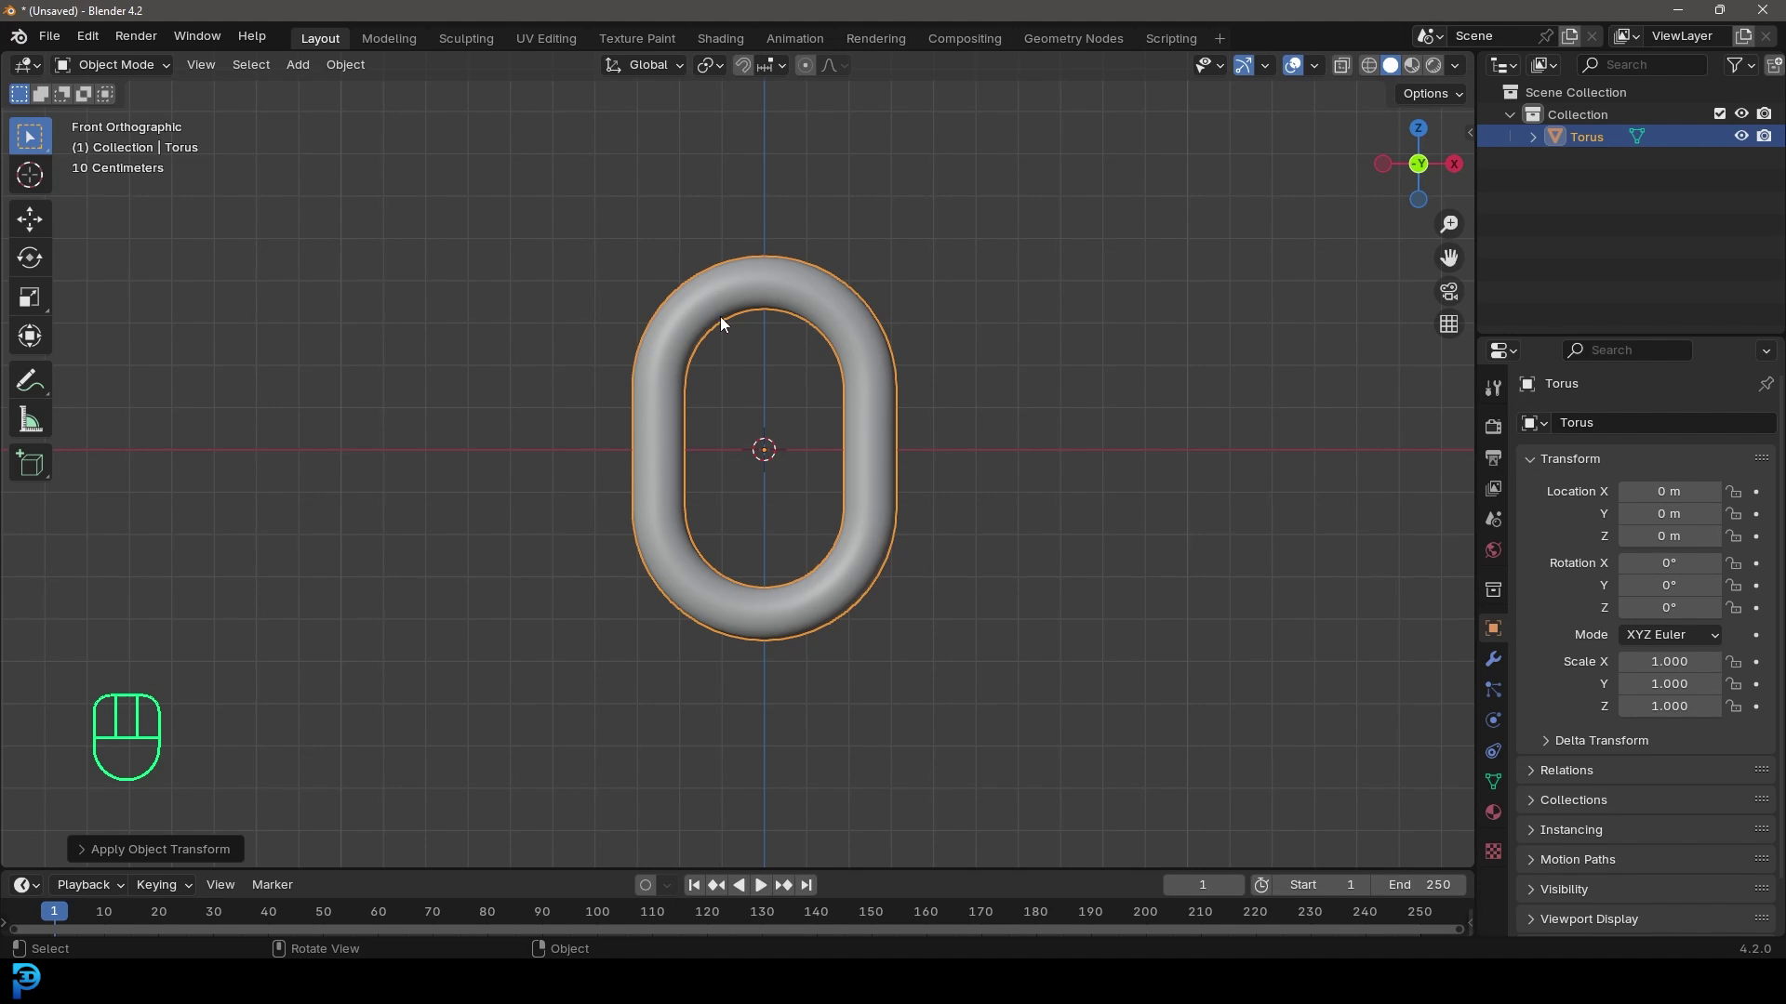
scroll(930, 288, down, 4)
- Duplicate the link, move the copy up along Z, and rotate it 90° around Z
key(shift+d)
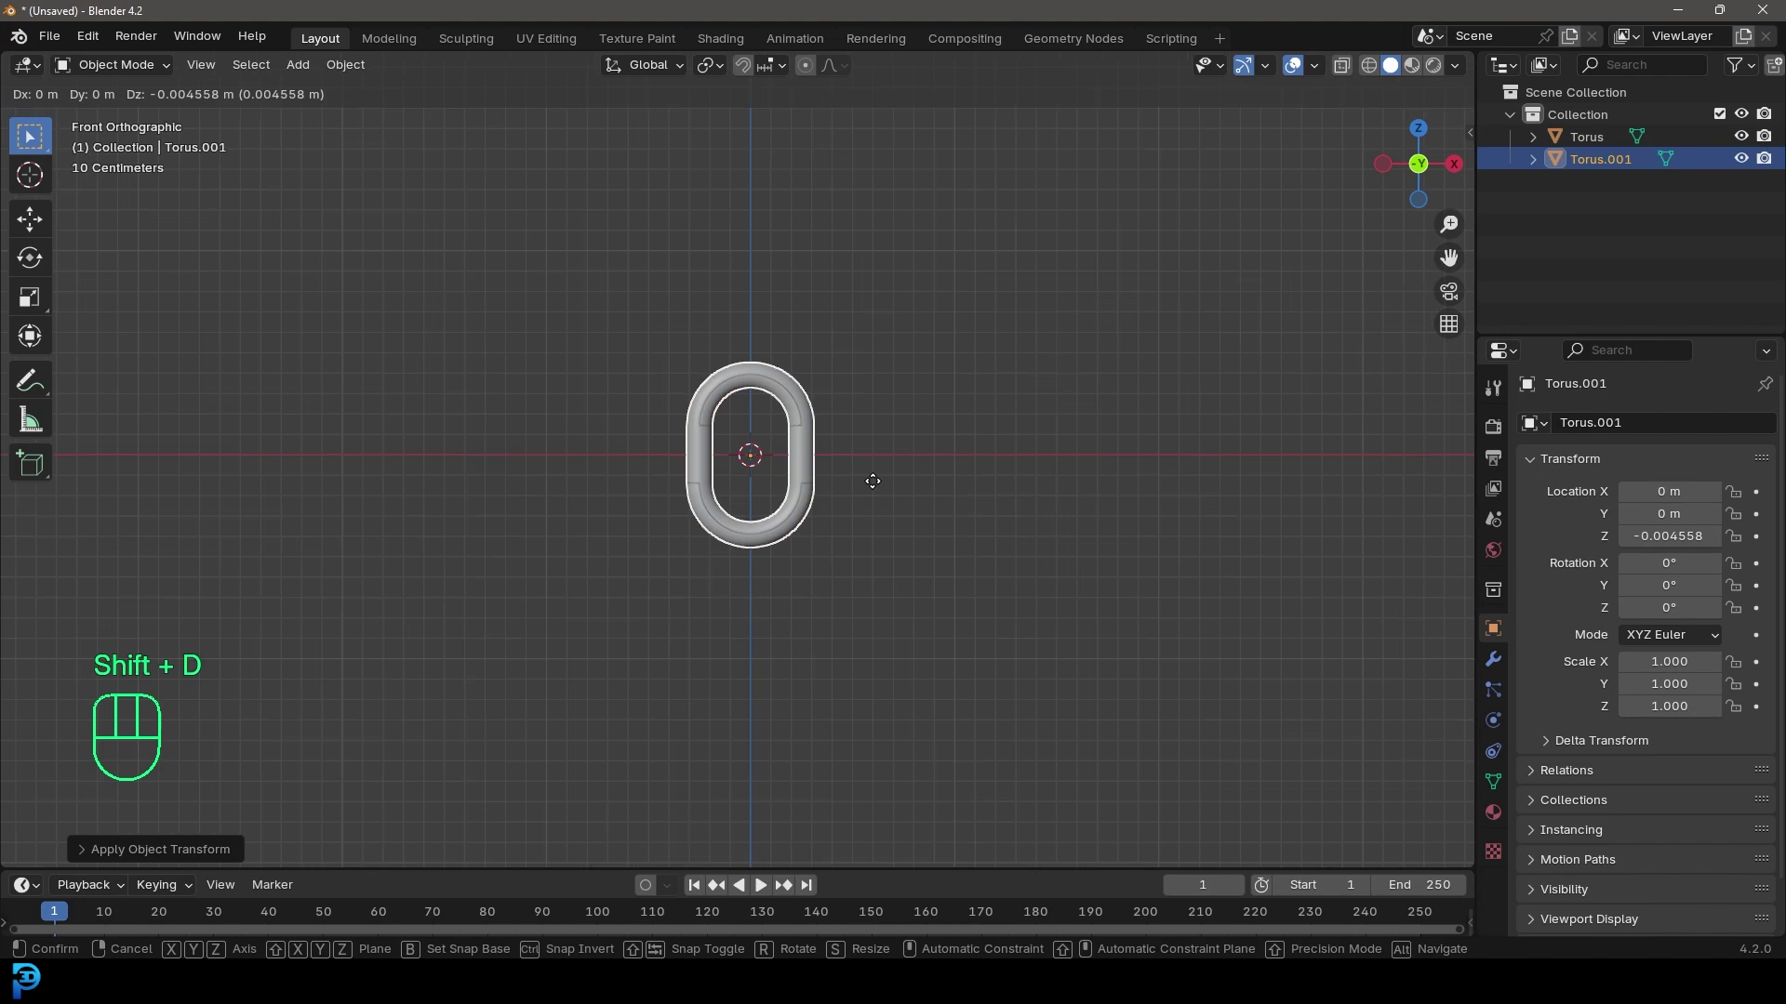
key(z)
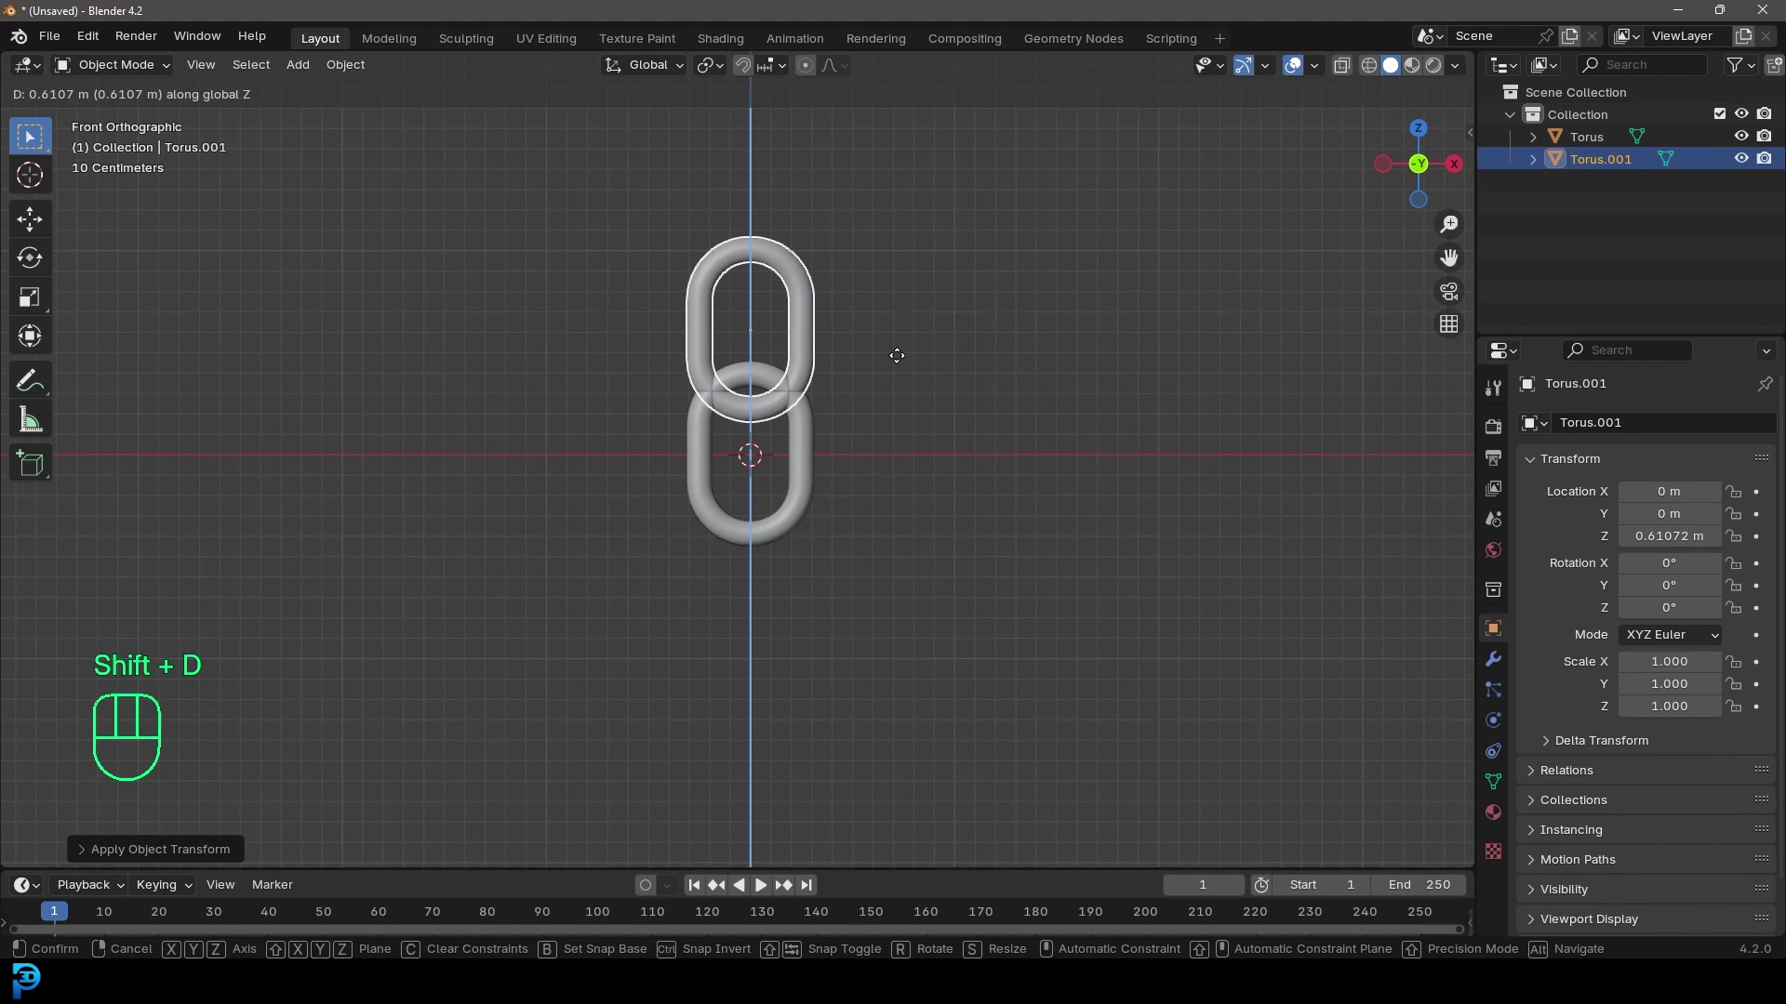
click(898, 362)
scroll(726, 394, up, 5)
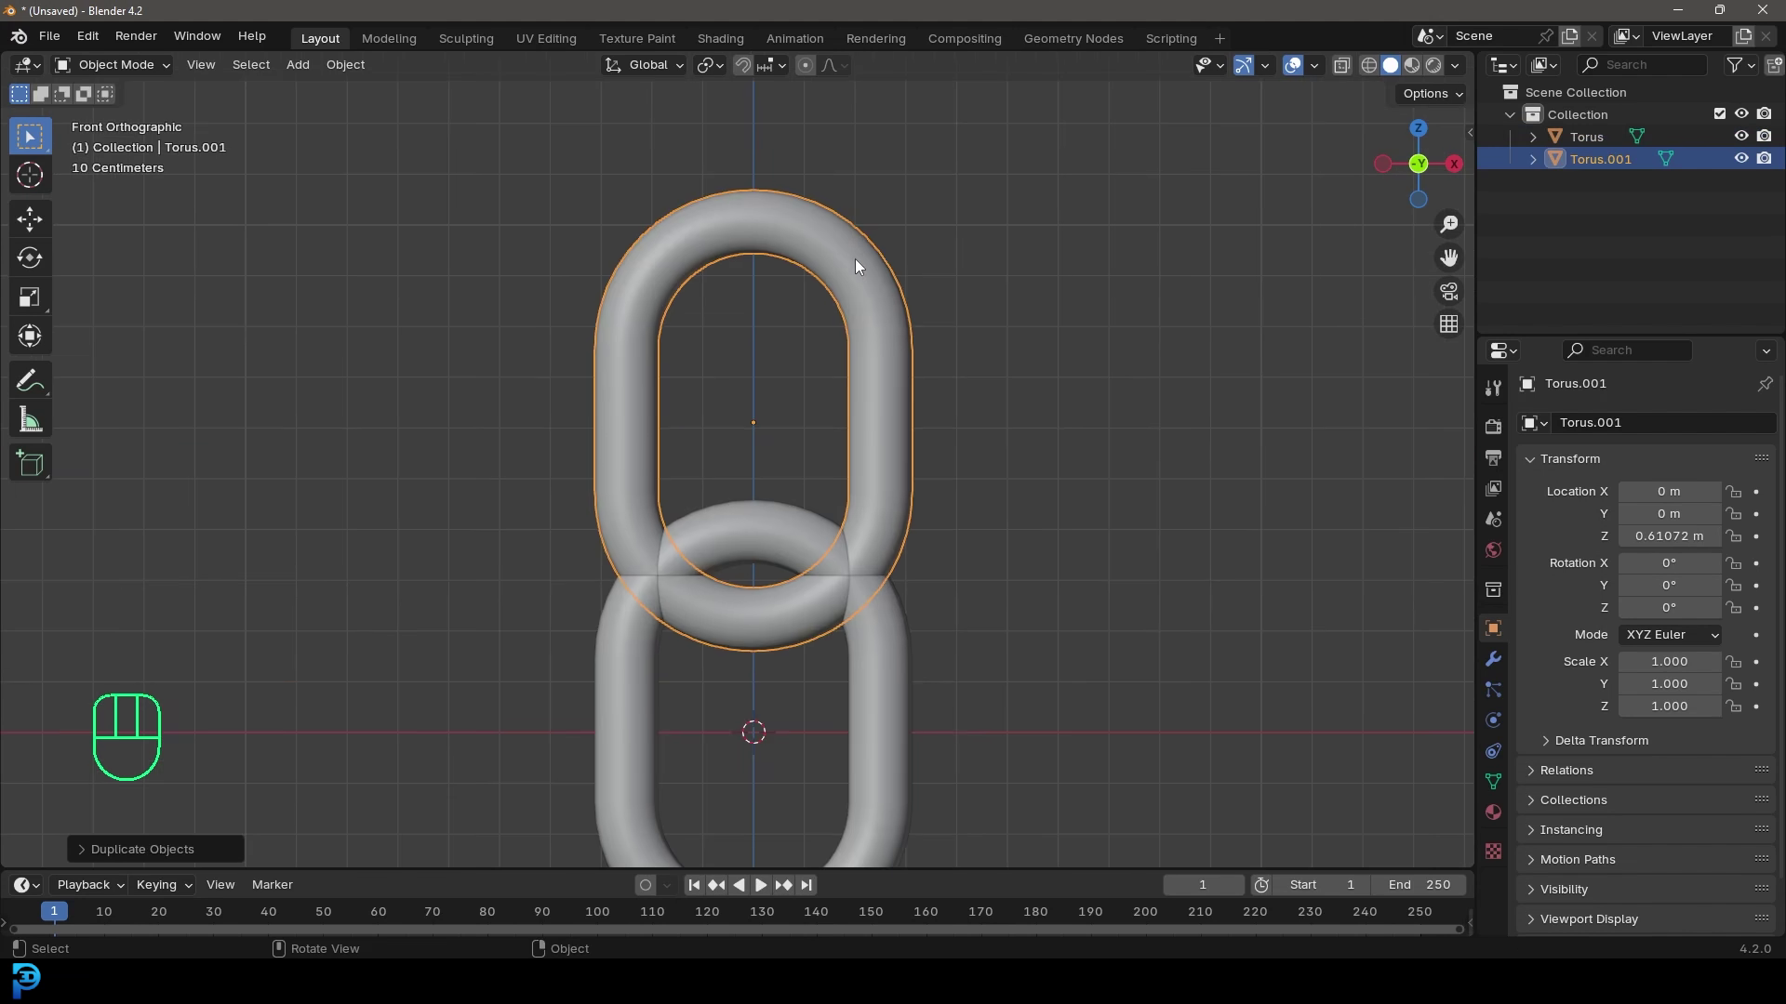
text(rz90)
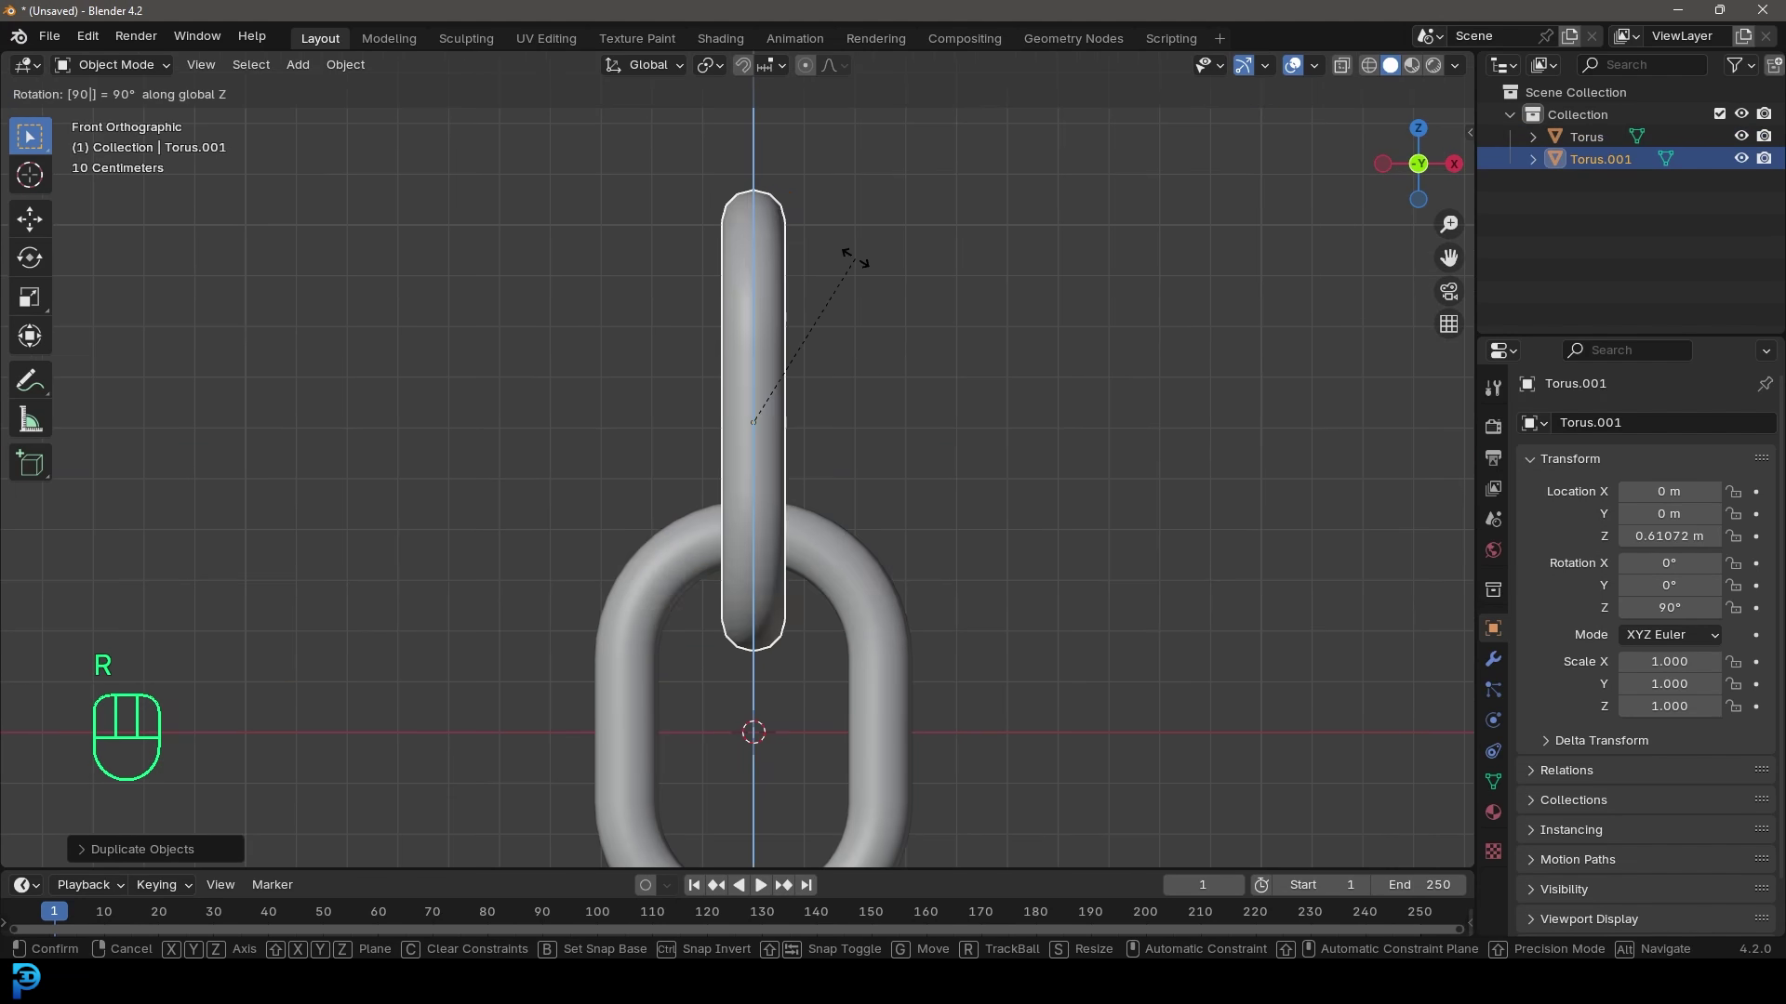
key(Return)
- Box-select both interlocked links in perspective view
scroll(781, 459, down, 5)
middle_drag(781, 458, 669, 507)
scroll(1134, 637, up, 2)
drag(940, 717, 638, 204)
middle_drag(949, 503, 882, 493)
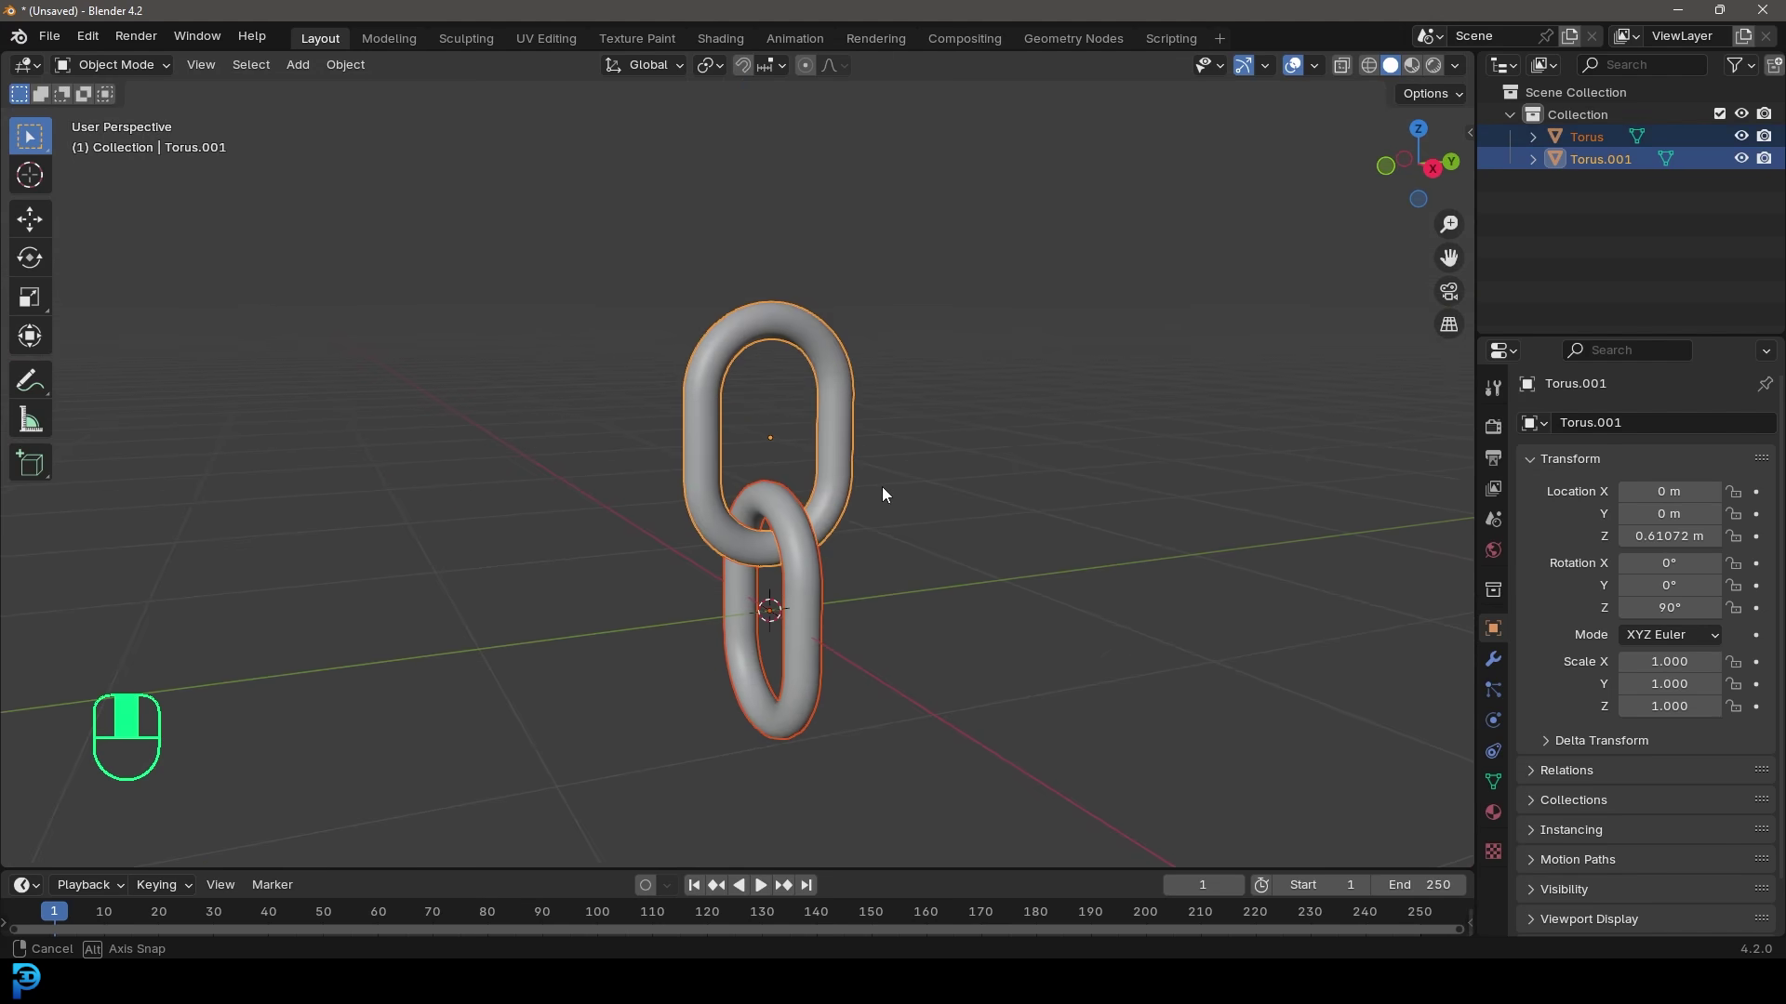
- Duplicate the selected link pair and place it on top of the chain along Z
key(shift+d)
key(z)
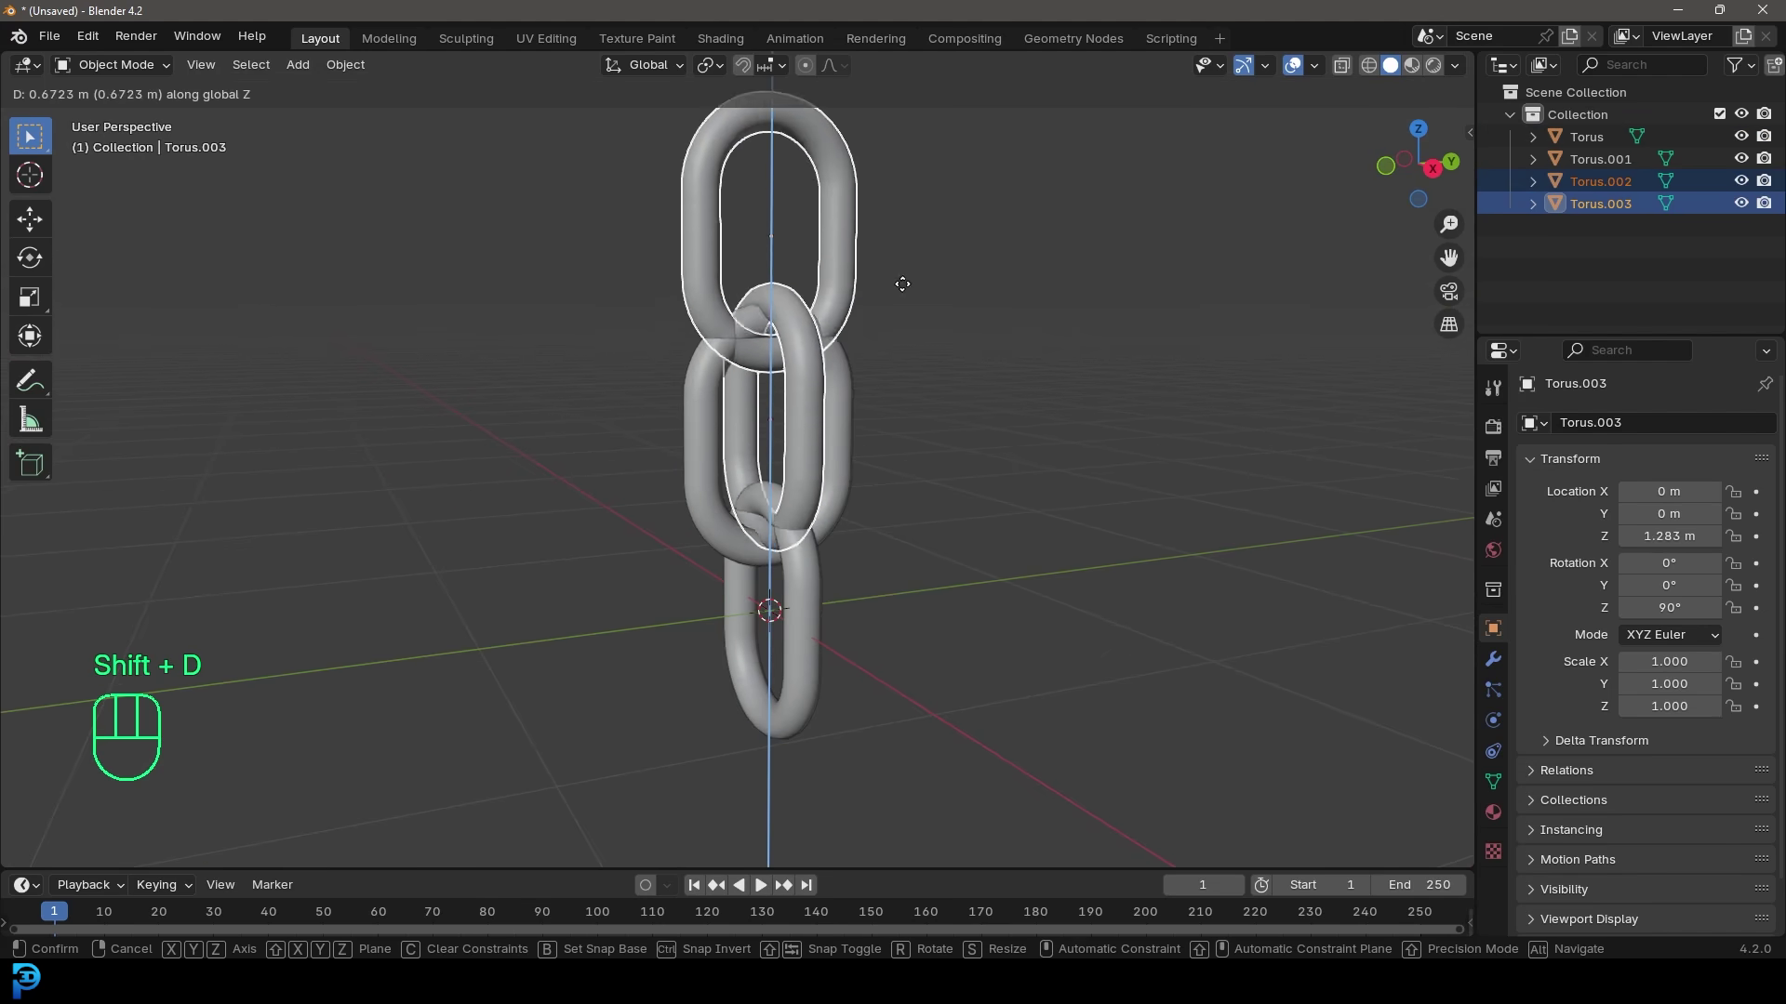
click(919, 123)
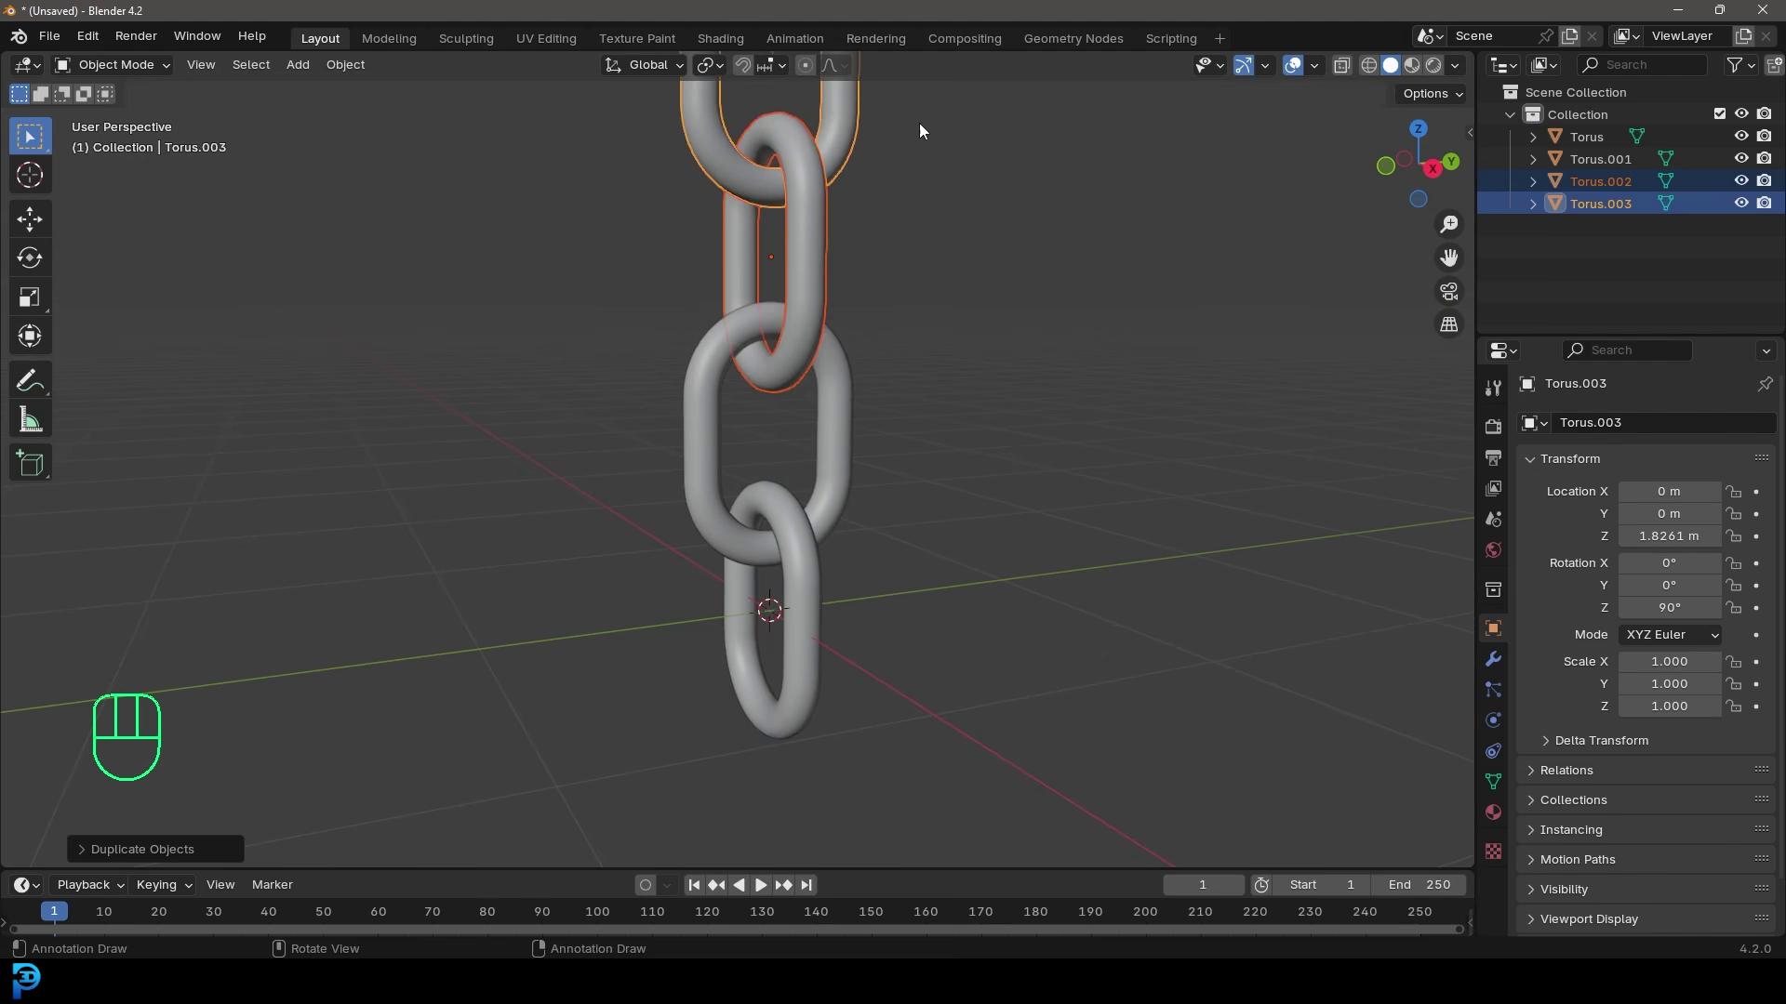
middle_drag(855, 393, 957, 521)
scroll(1152, 410, down, 4)
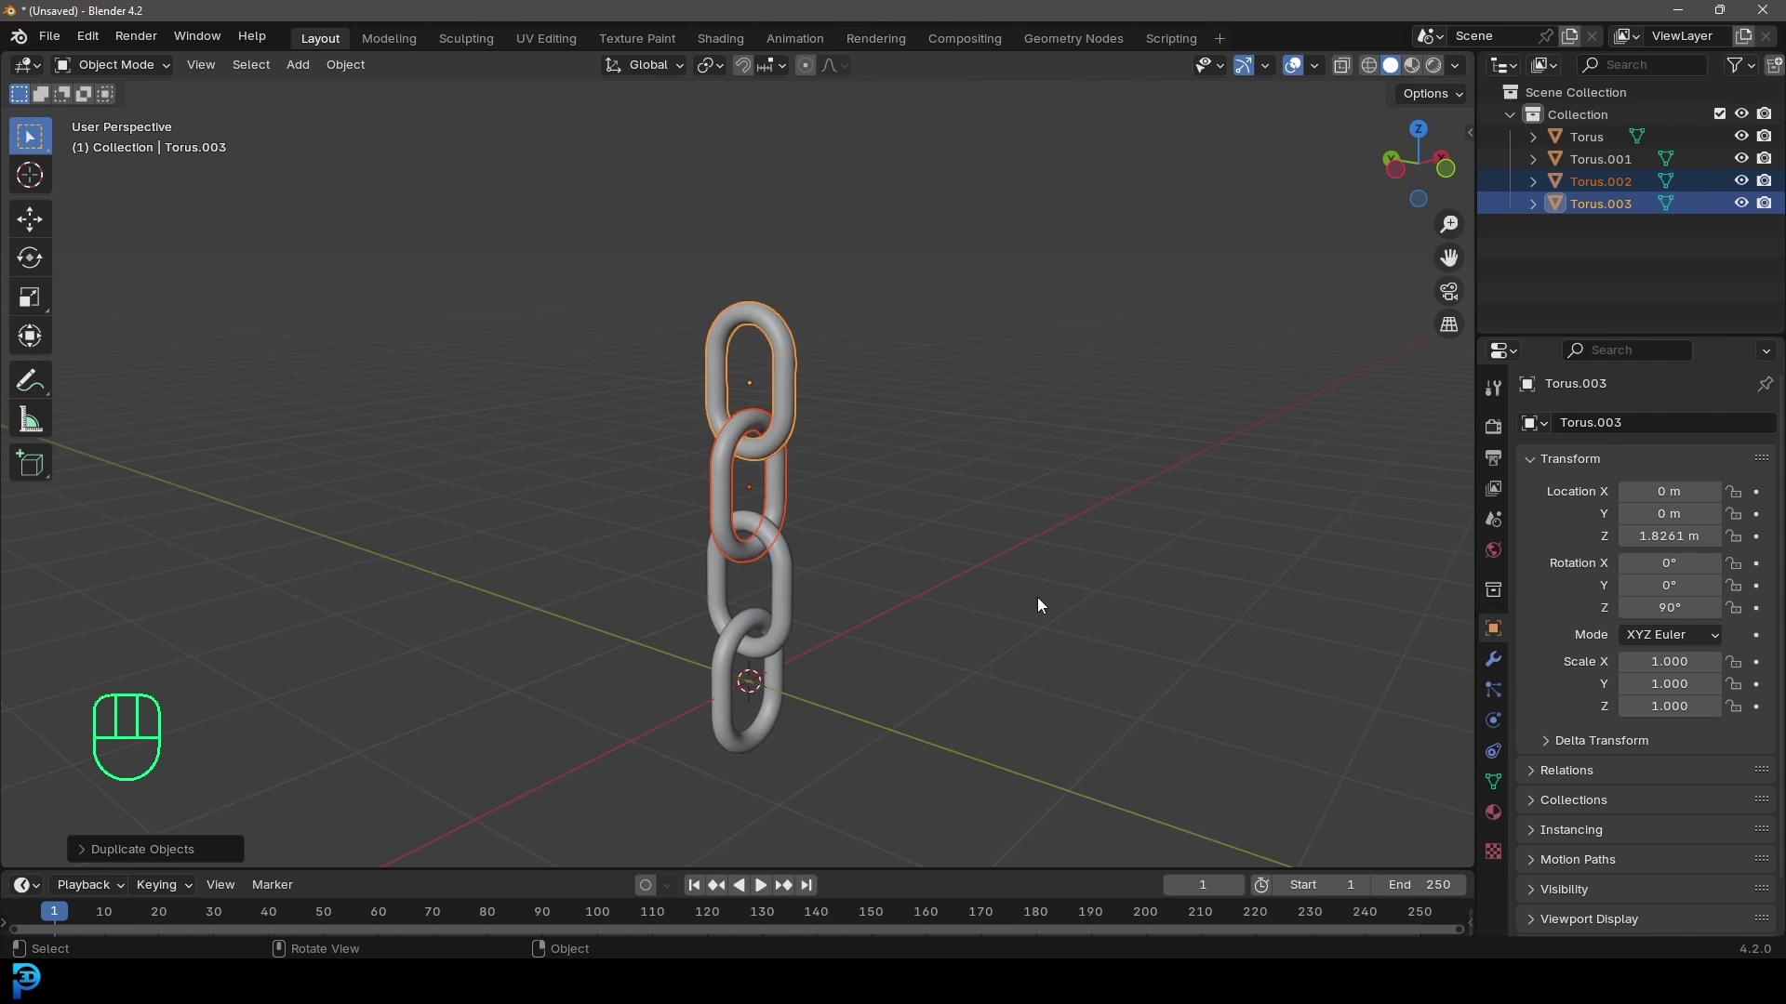
- Repeat the duplication three times with Shift+R to lengthen the chain
key(shift+r)
key(shift+r)
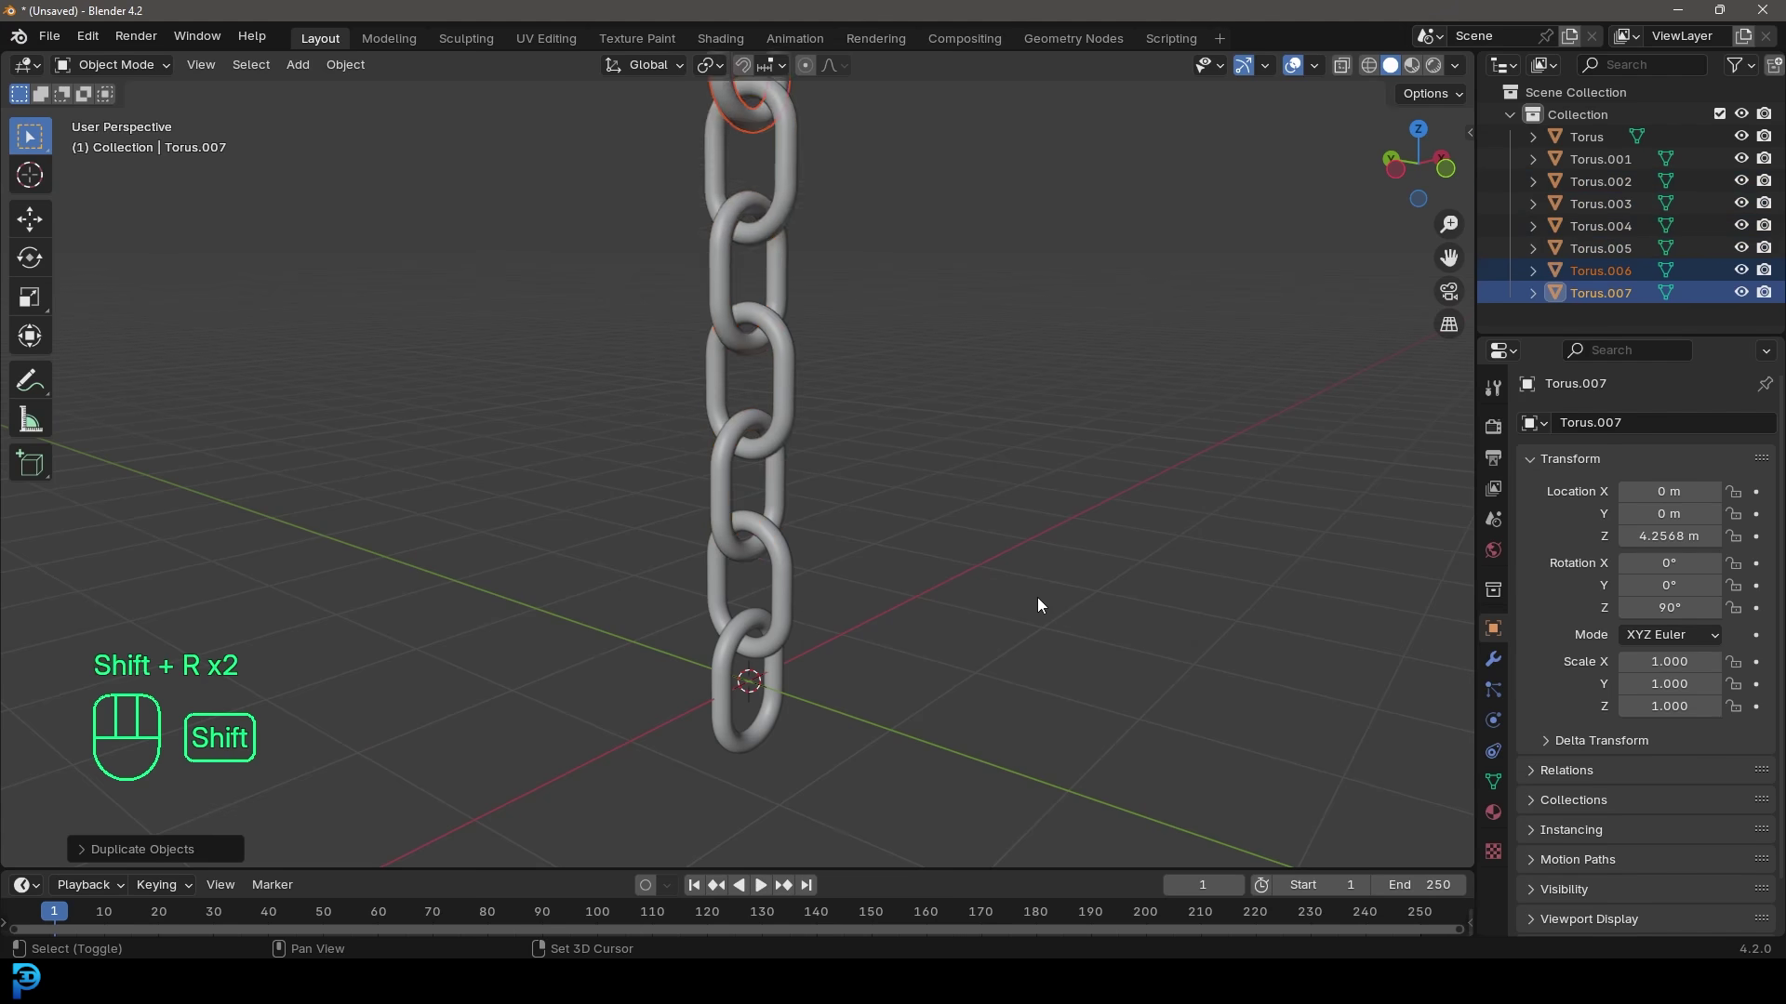
scroll(956, 564, down, 3)
key(shift+r)
key(shift+r)
scroll(950, 567, down, 2)
middle_drag(950, 568, 884, 576)
key(shift+r)
key(shift+r)
key(shift+r)
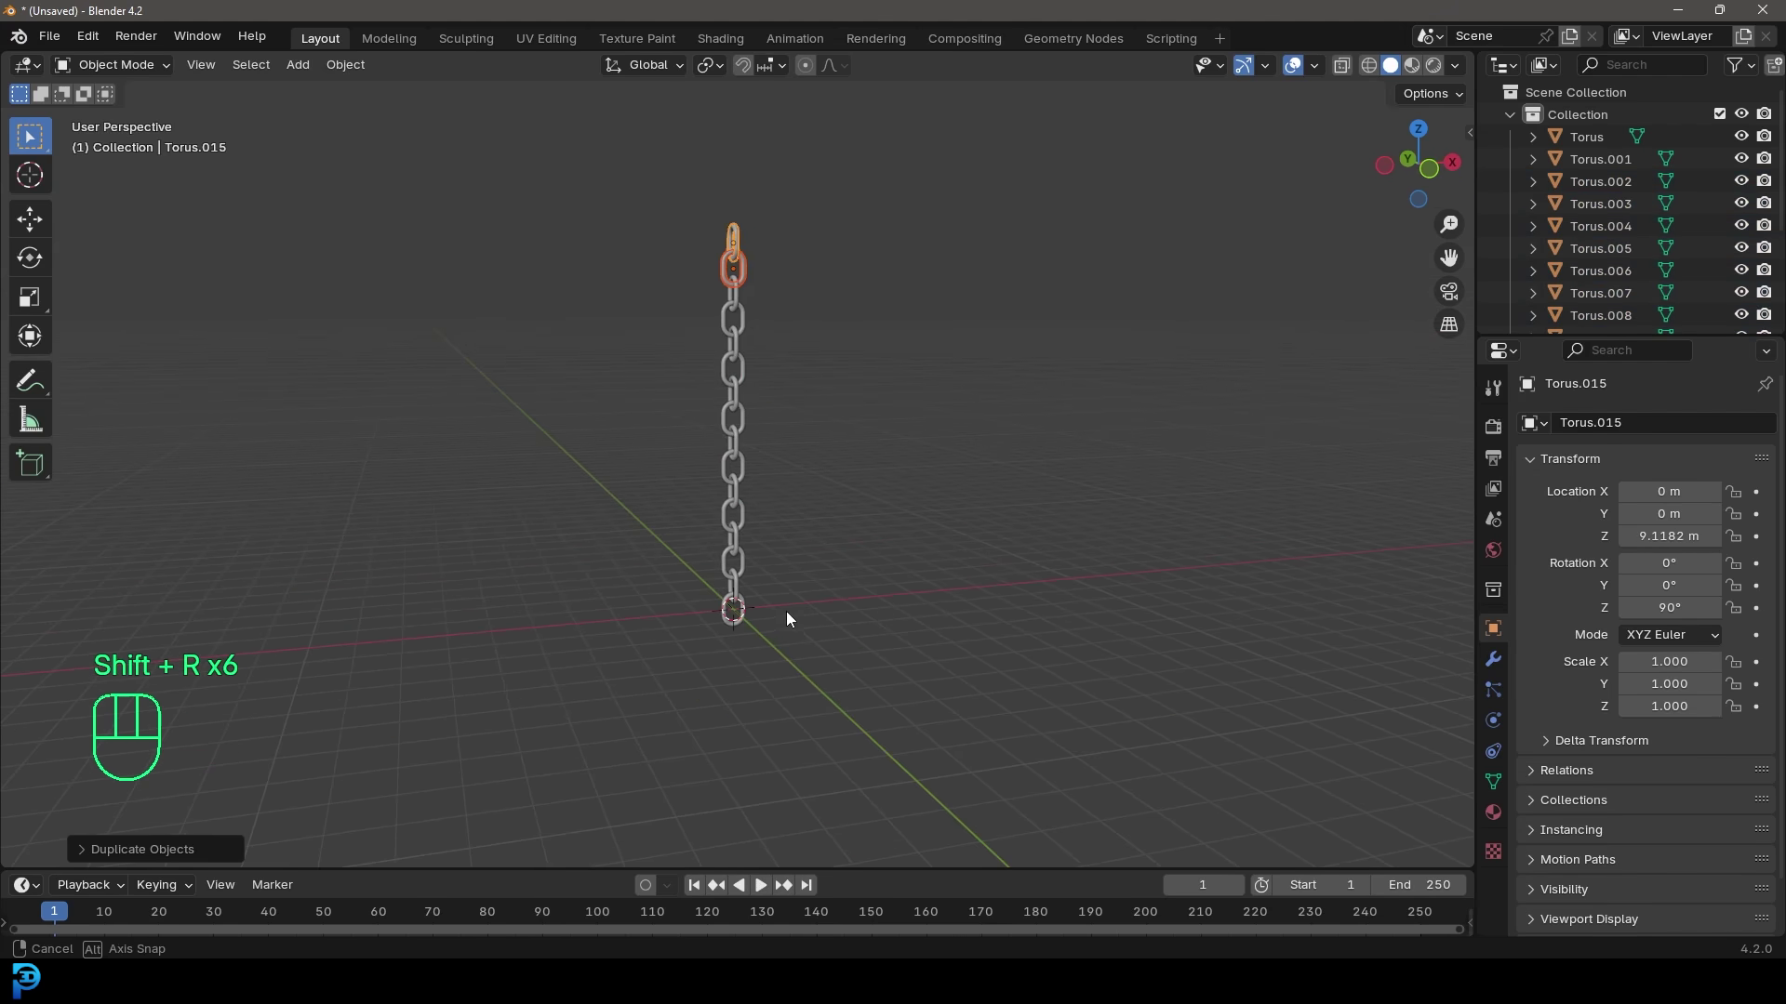
- Frame the full chain and box-select all sixteen links
middle_drag(786, 617, 858, 614)
middle_drag(788, 567, 827, 626)
middle_drag(847, 488, 729, 458)
drag(600, 244, 818, 689)
scroll(713, 478, up, 8)
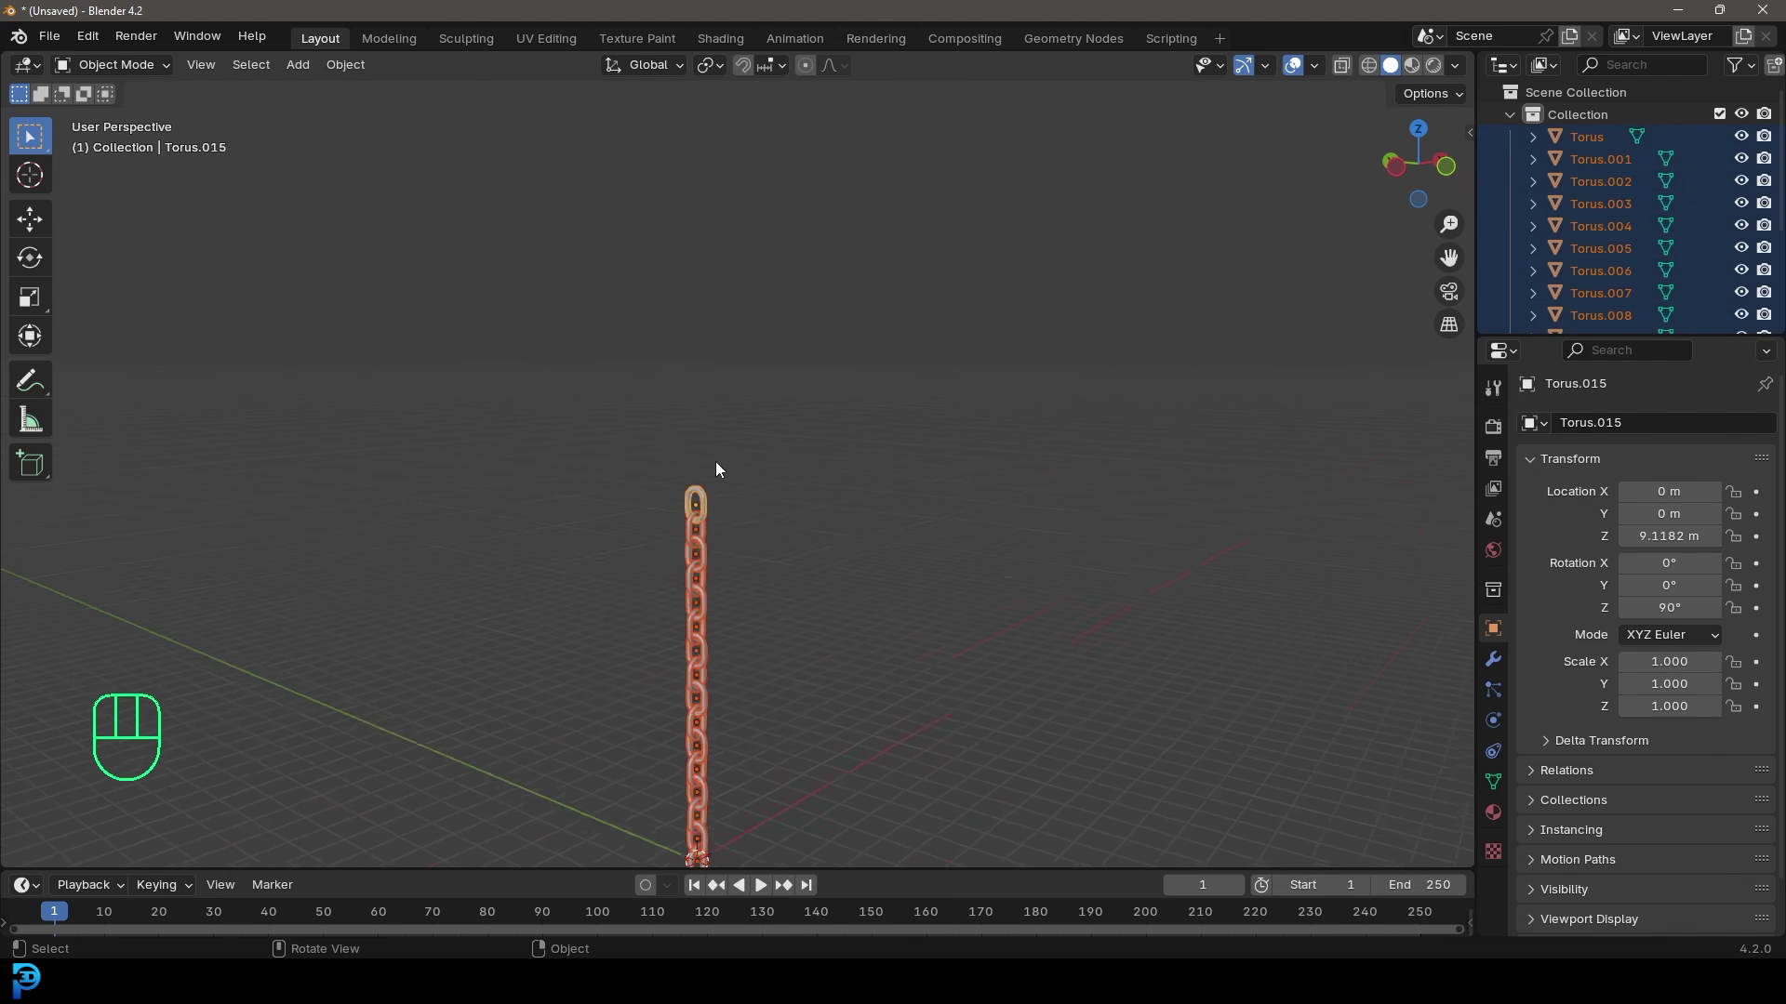
shift+middle_drag(714, 478, 786, 291)
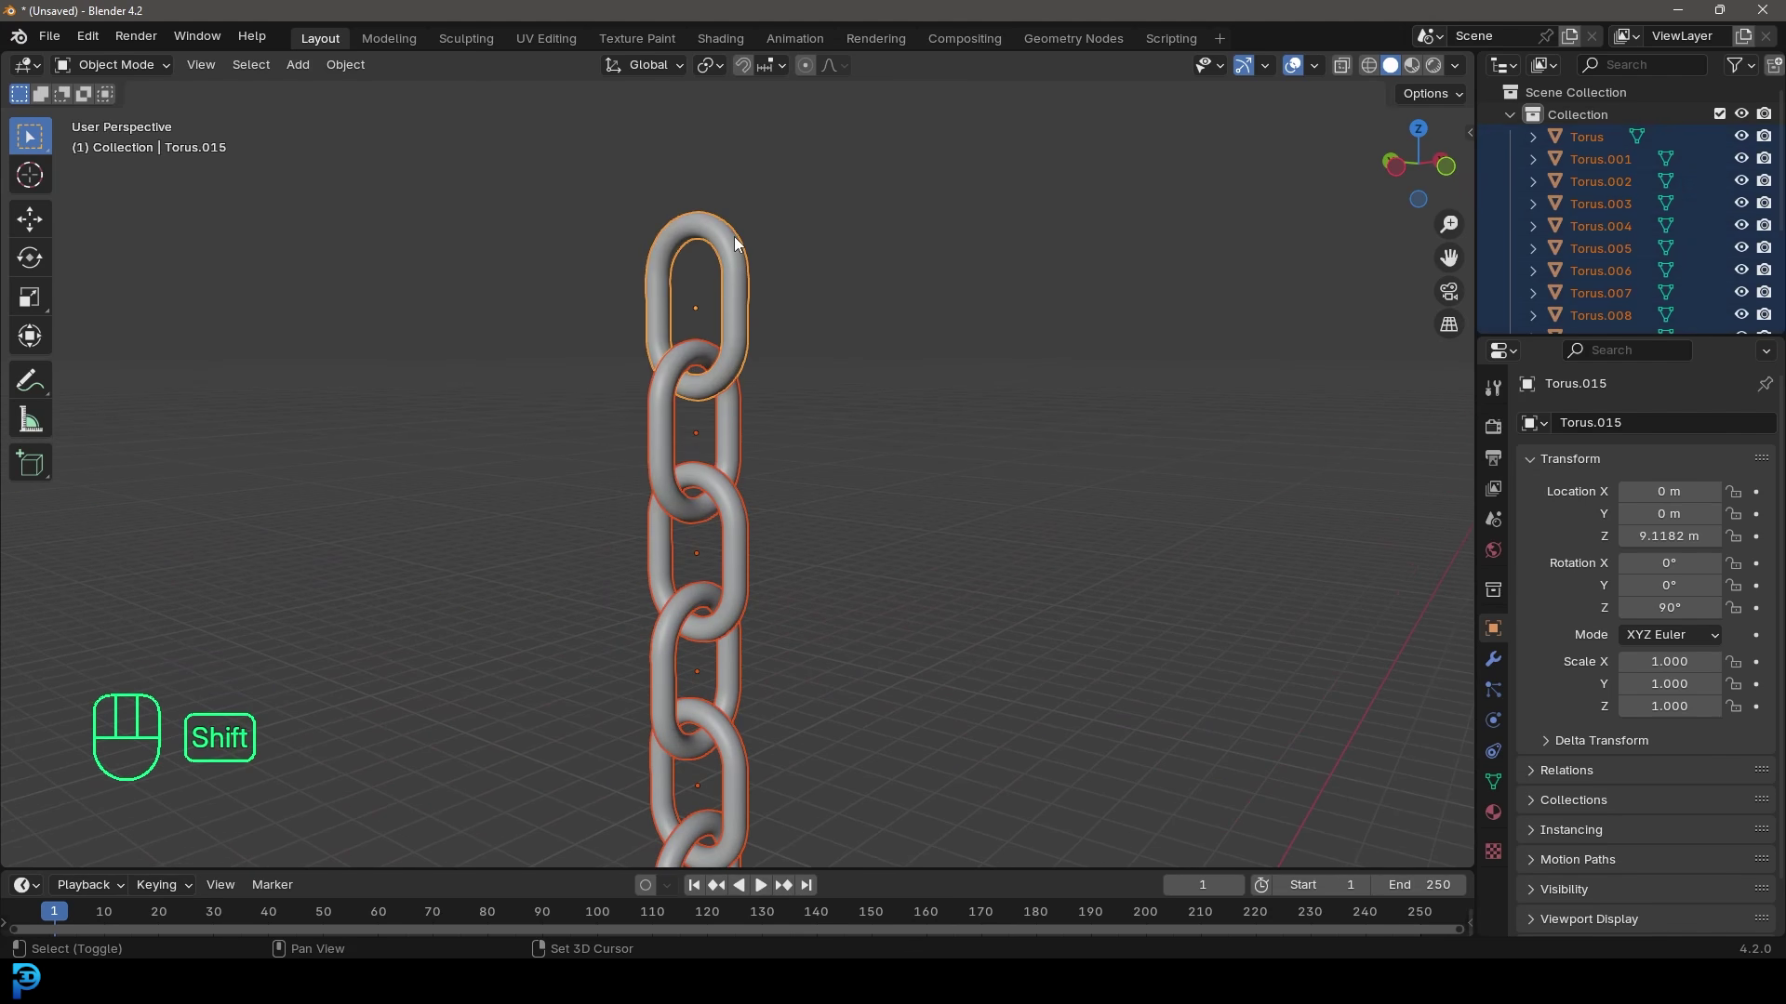
- Adjust the selection so the top link becomes the active object
shift+click(677, 311)
shift+click(653, 391)
shift+click(660, 233)
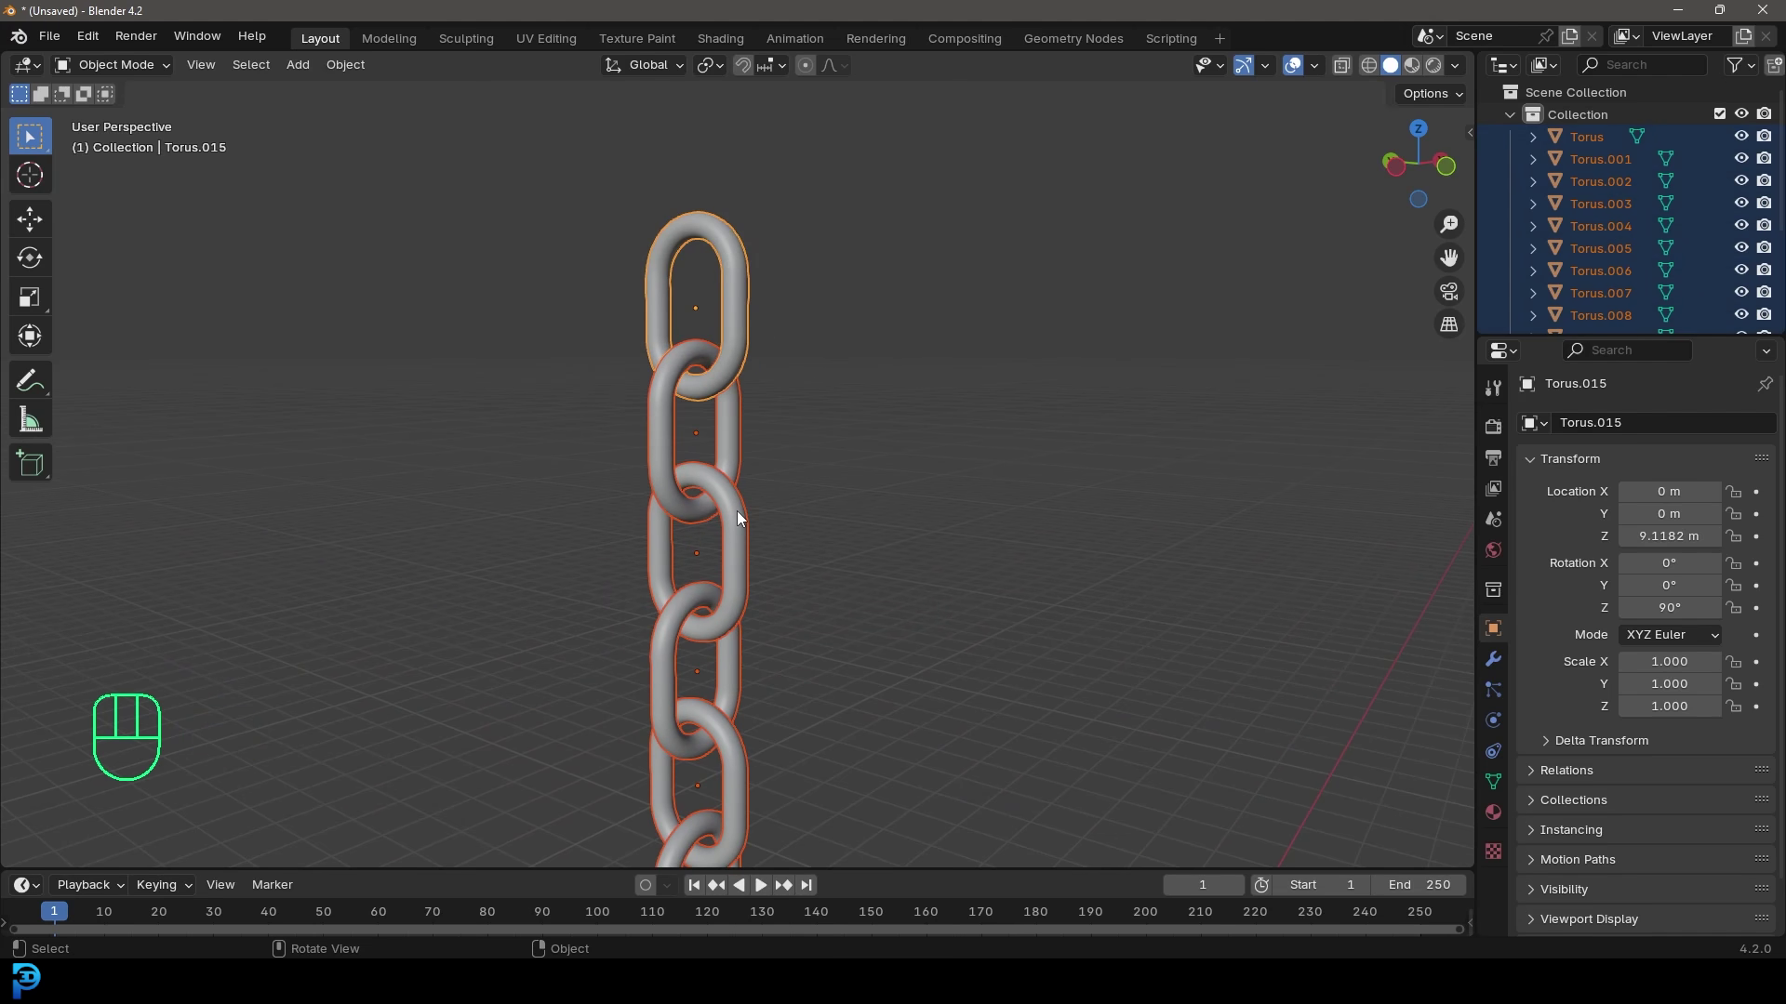
- Add a Rigid Body in Physics properties and set its collision shape to Mesh
click(1493, 721)
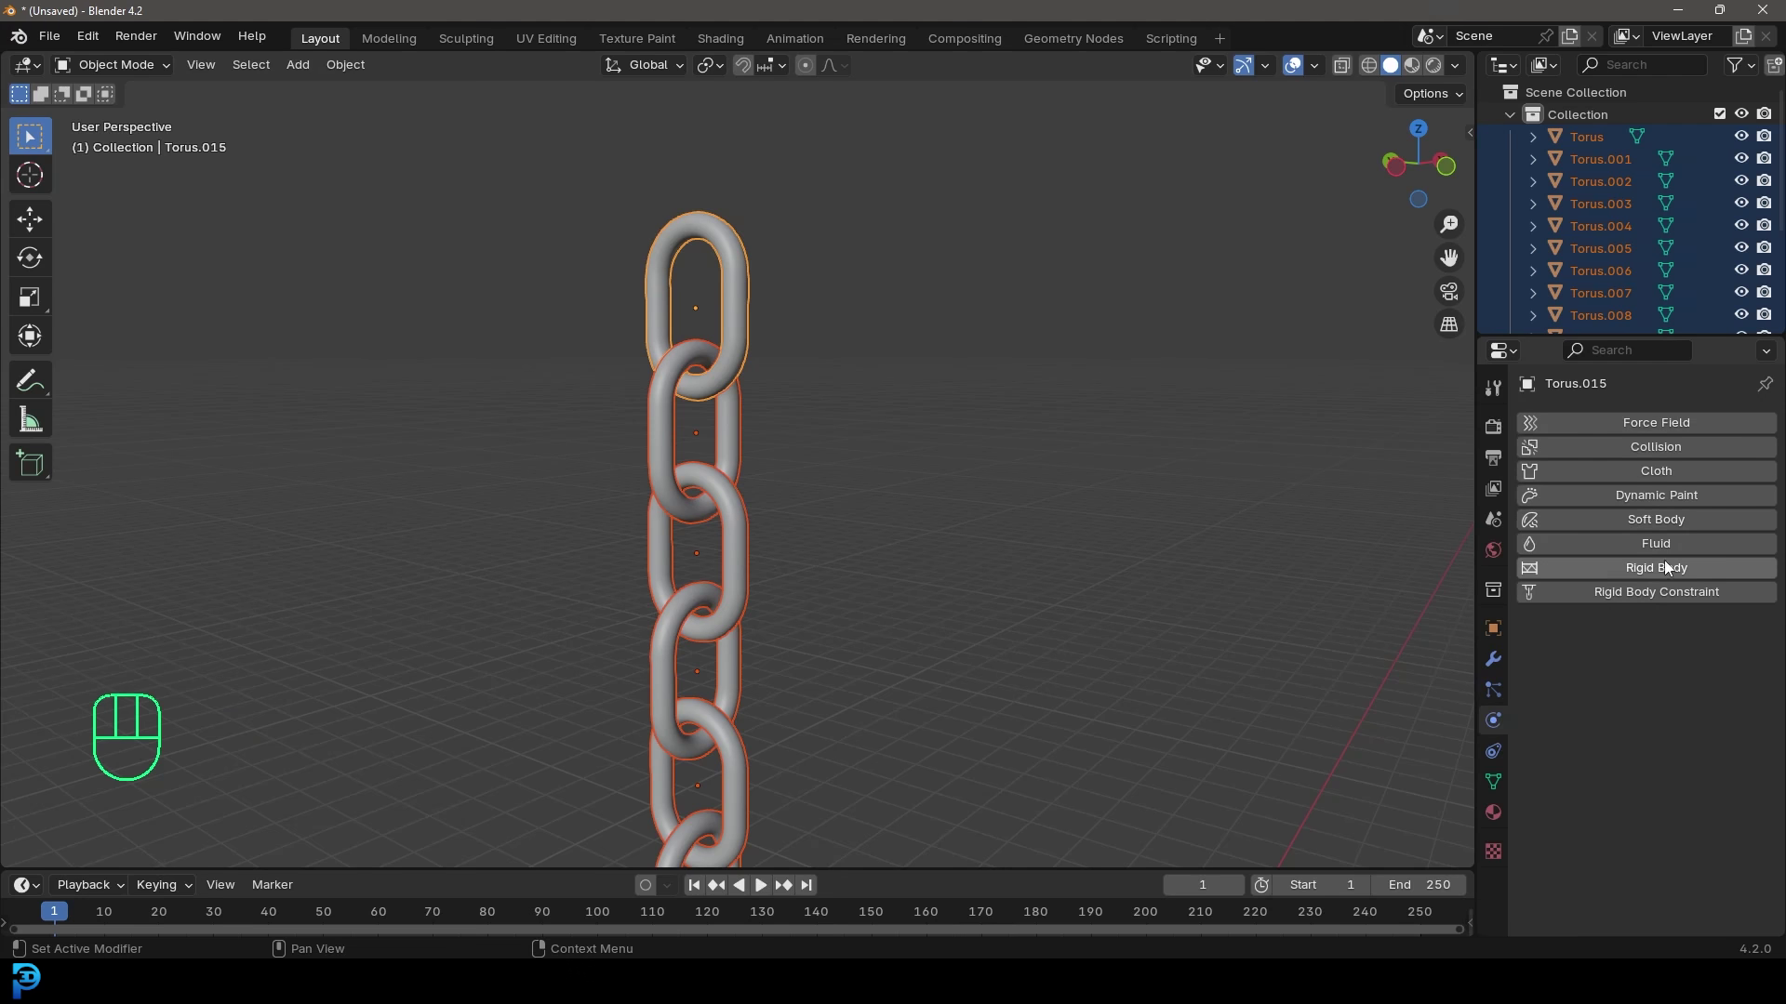
click(1616, 570)
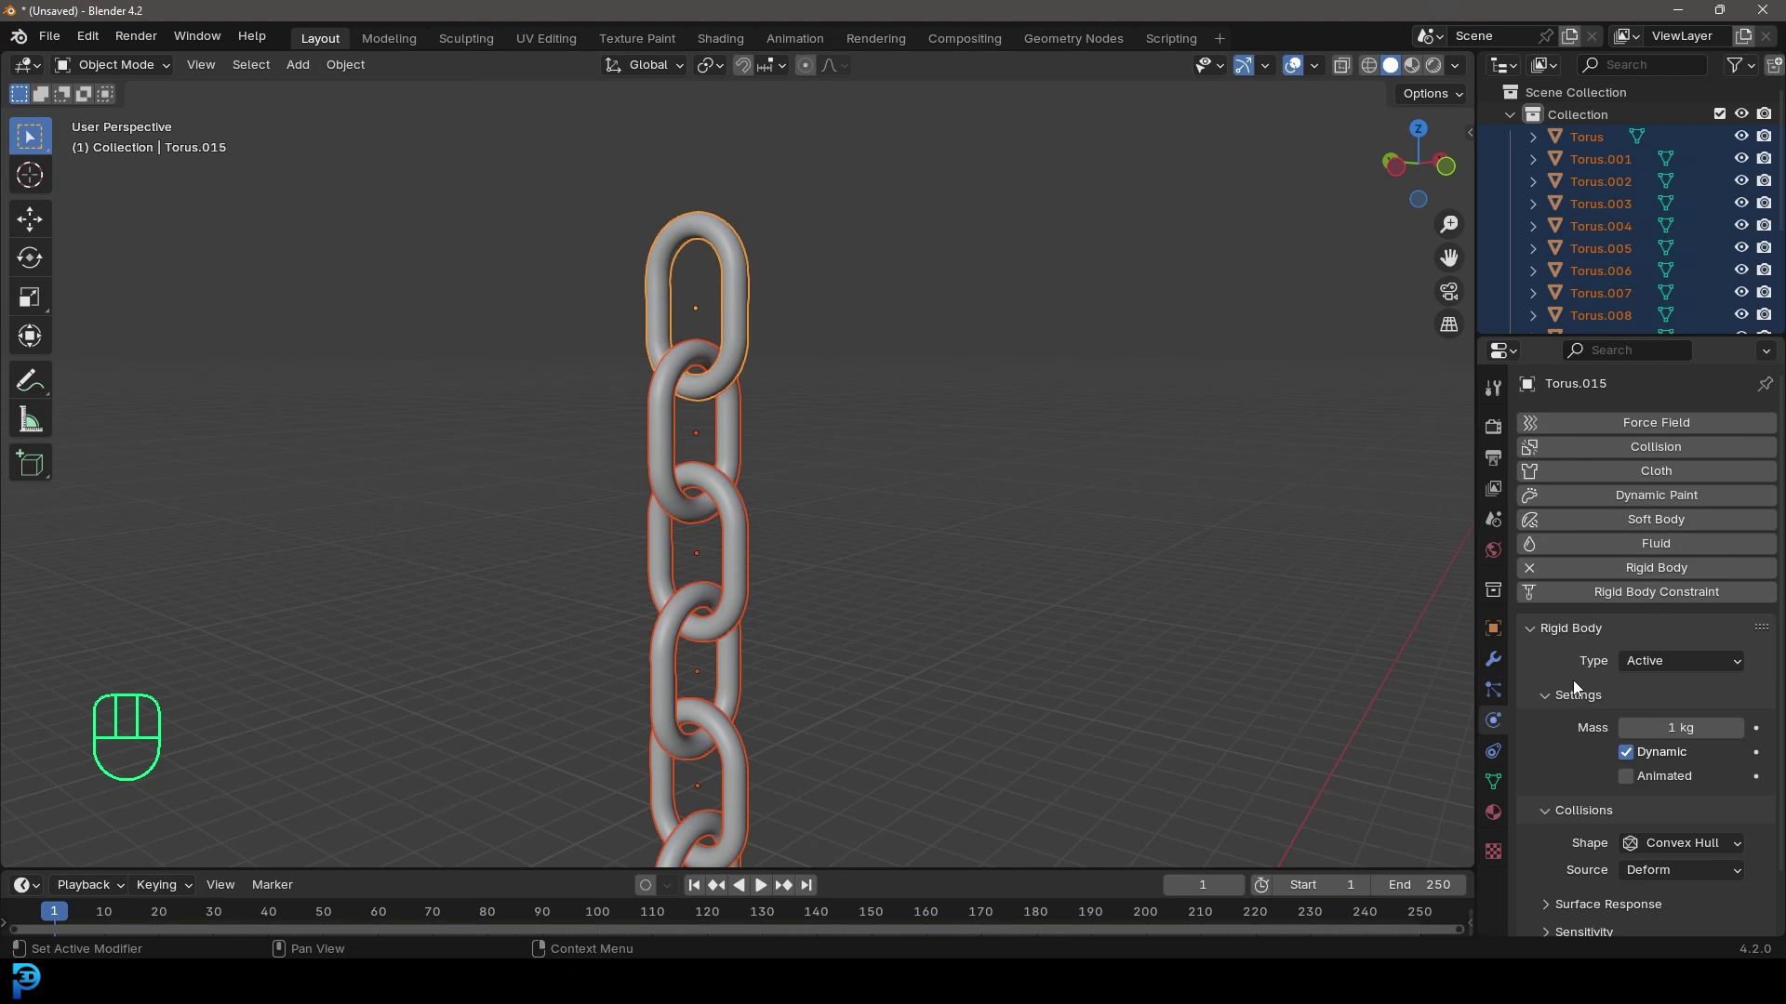
scroll(1561, 734, down, 2)
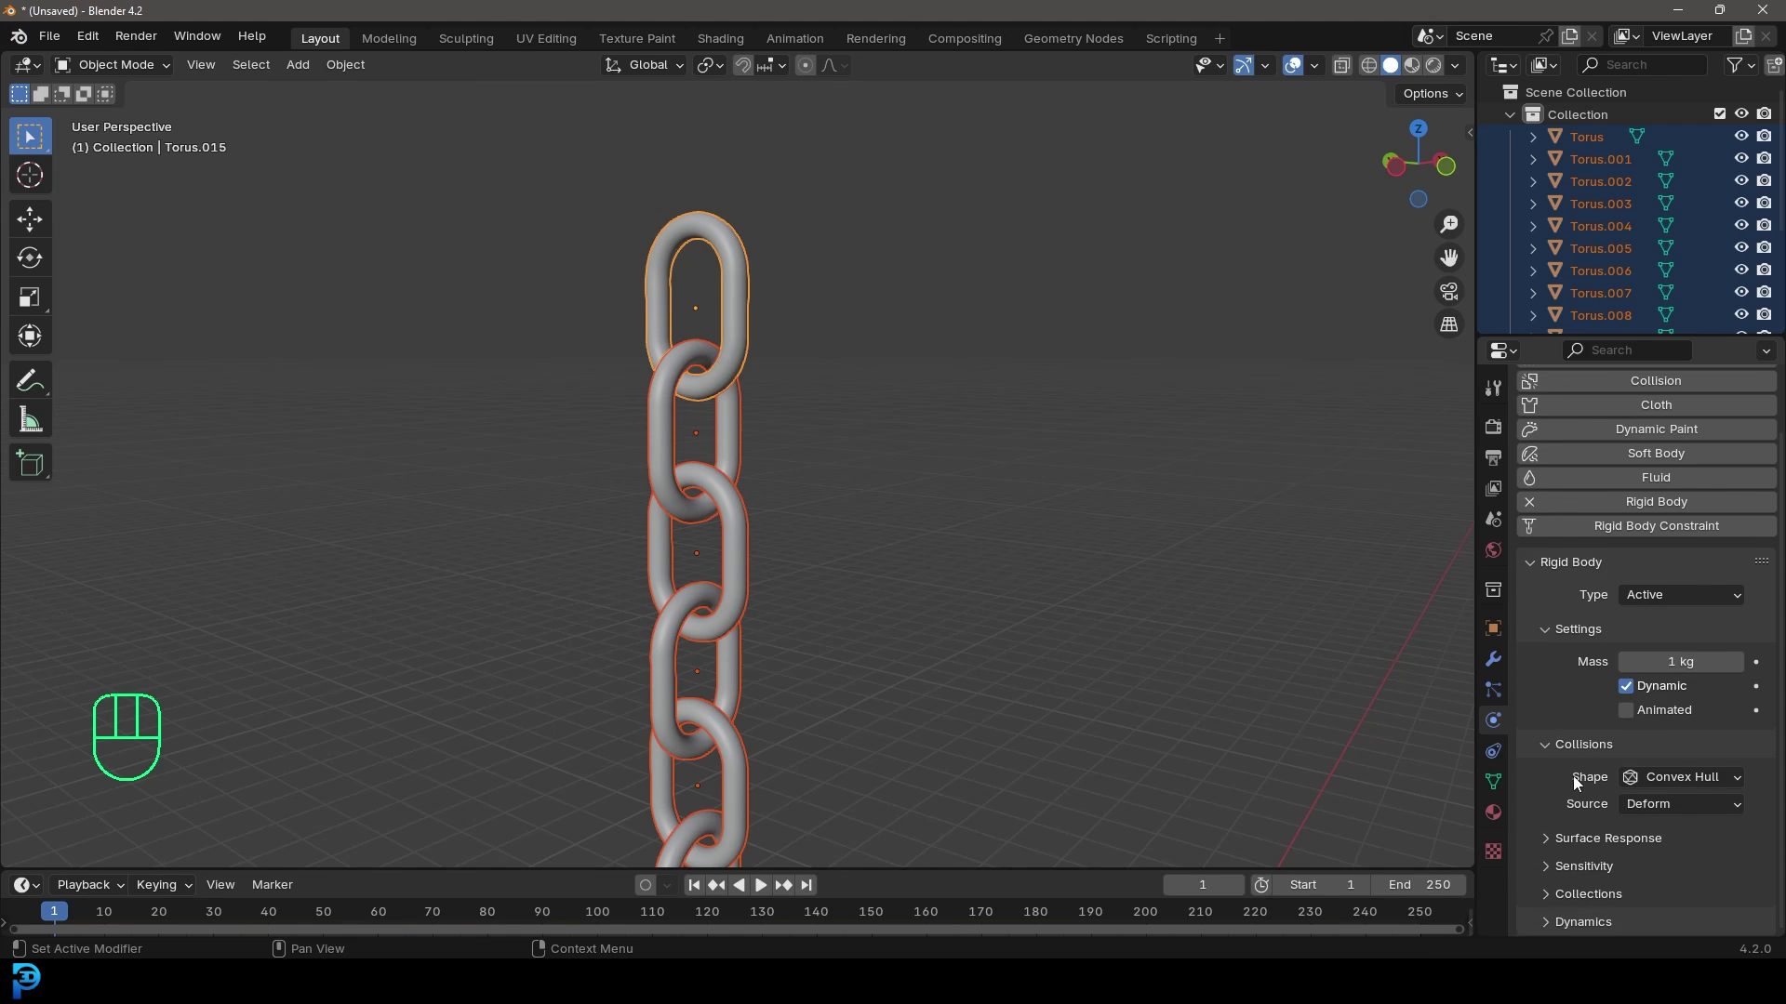
click(1665, 779)
click(1642, 724)
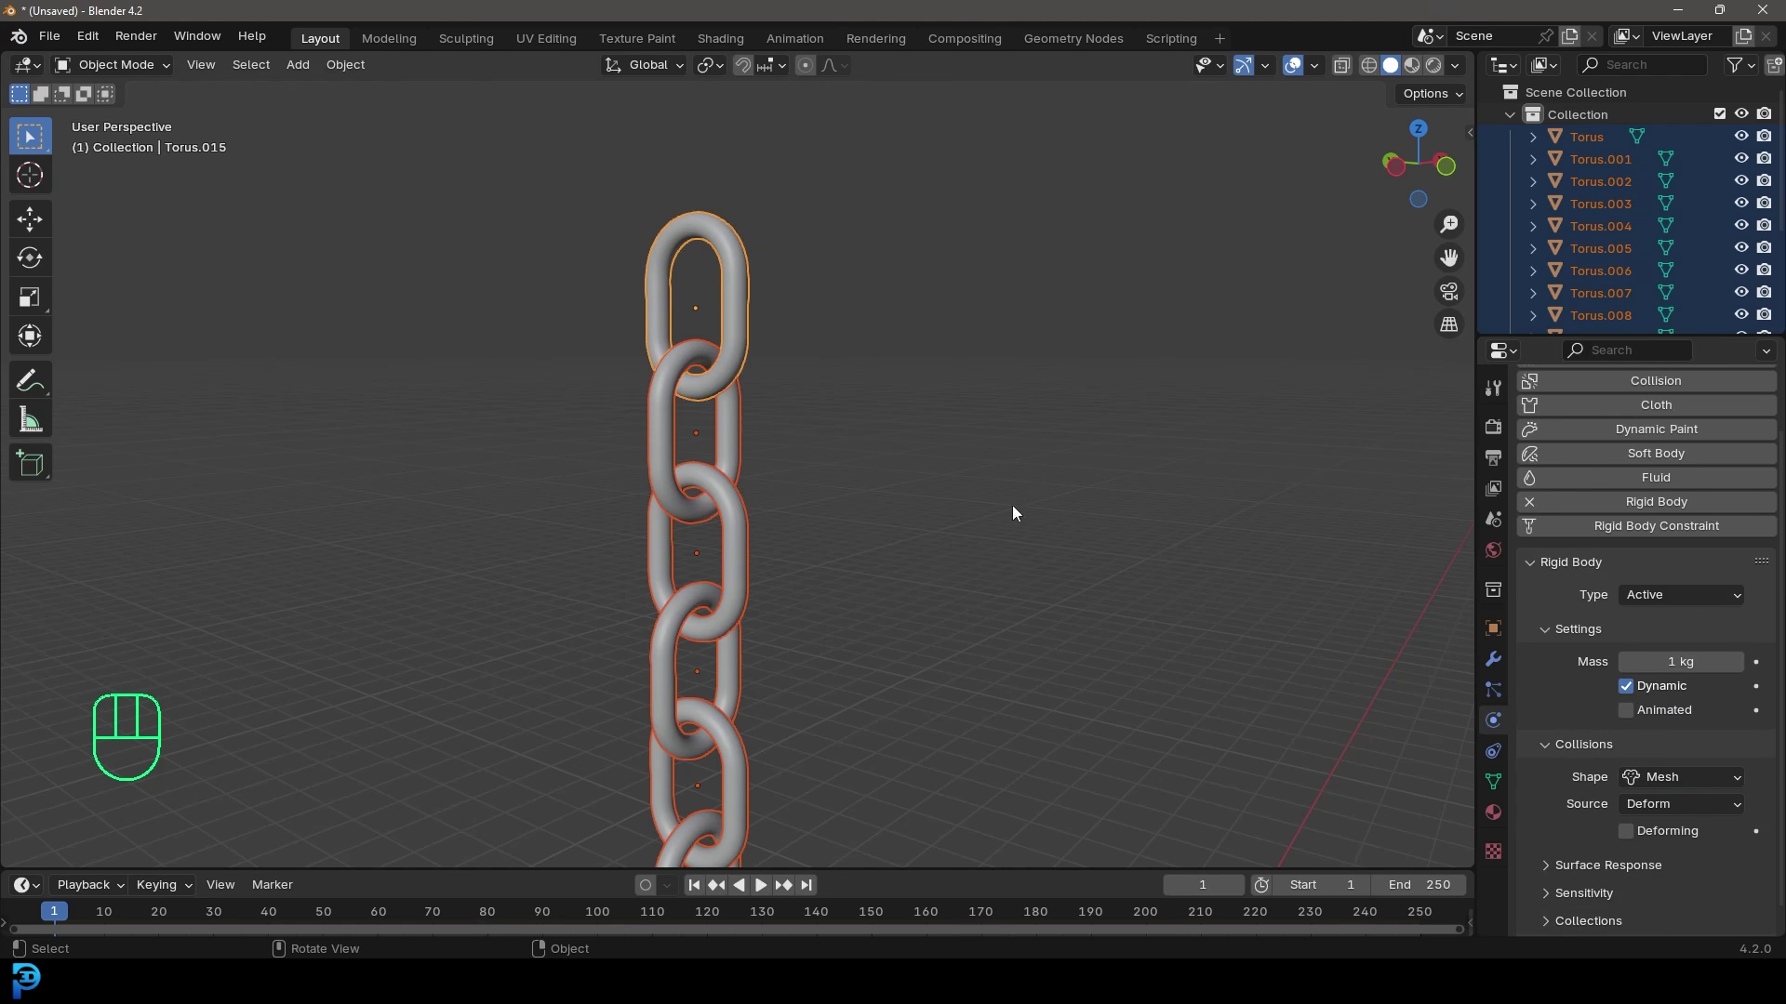
scroll(668, 409, down, 4)
scroll(726, 461, up, 3)
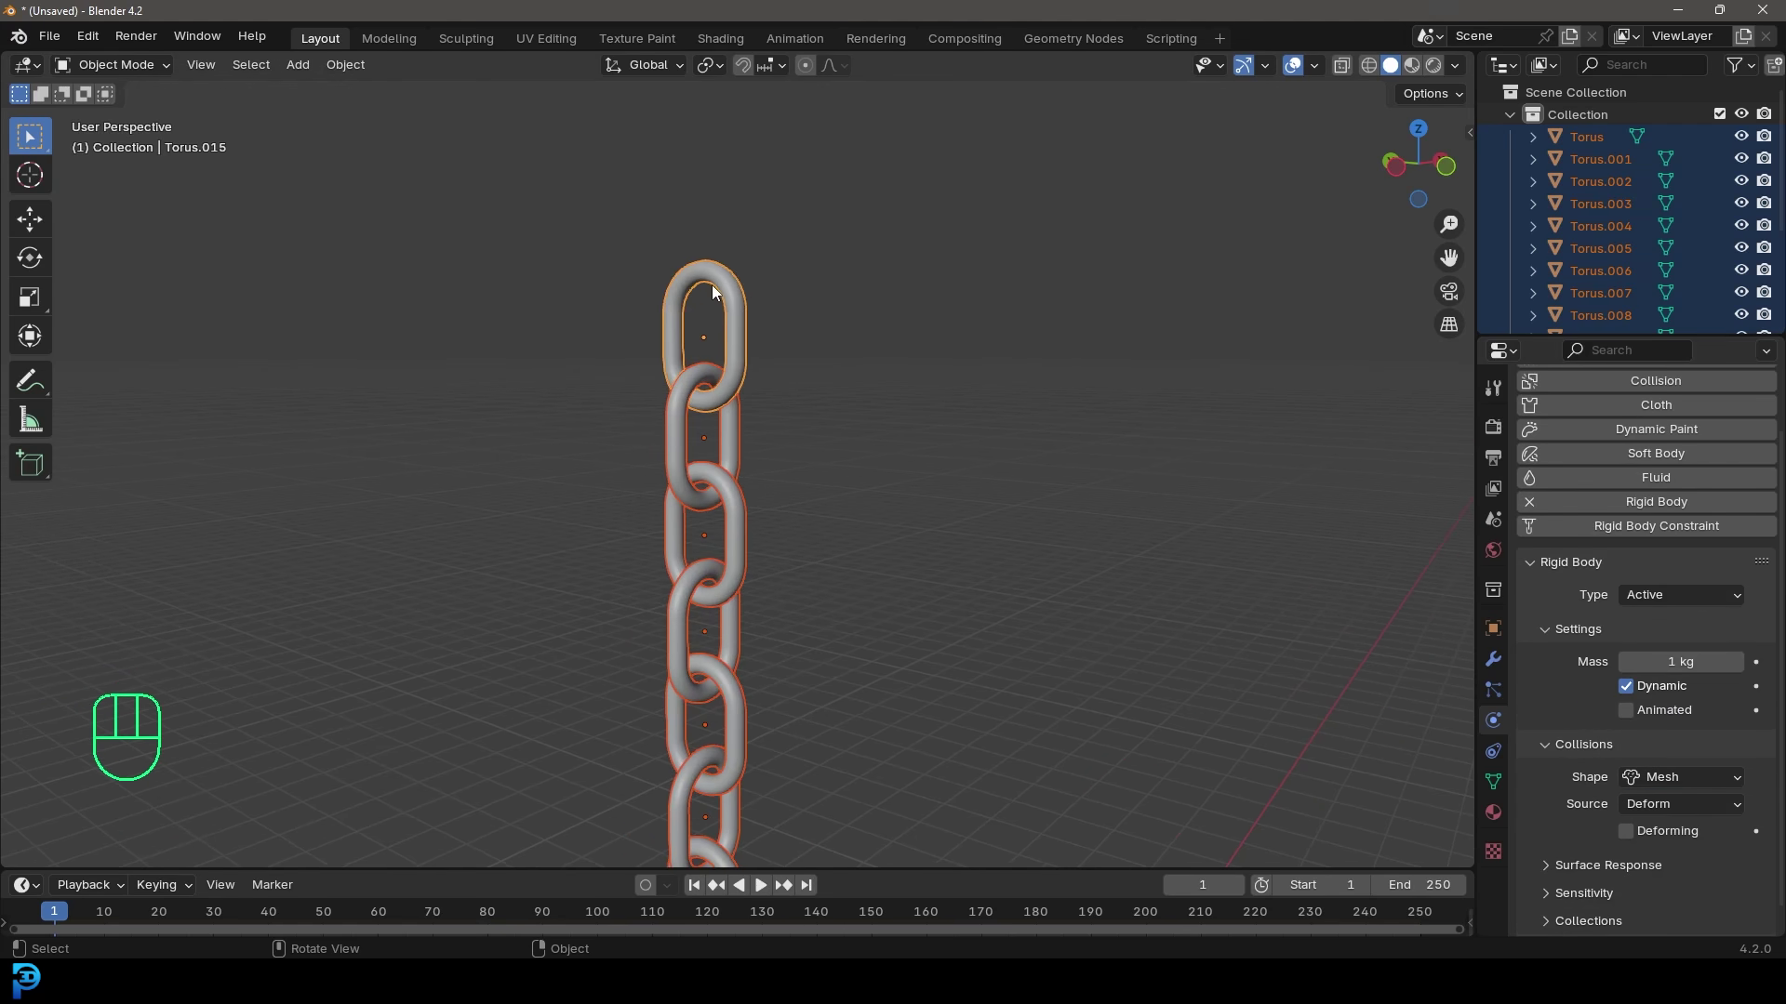
scroll(722, 292, up, 1)
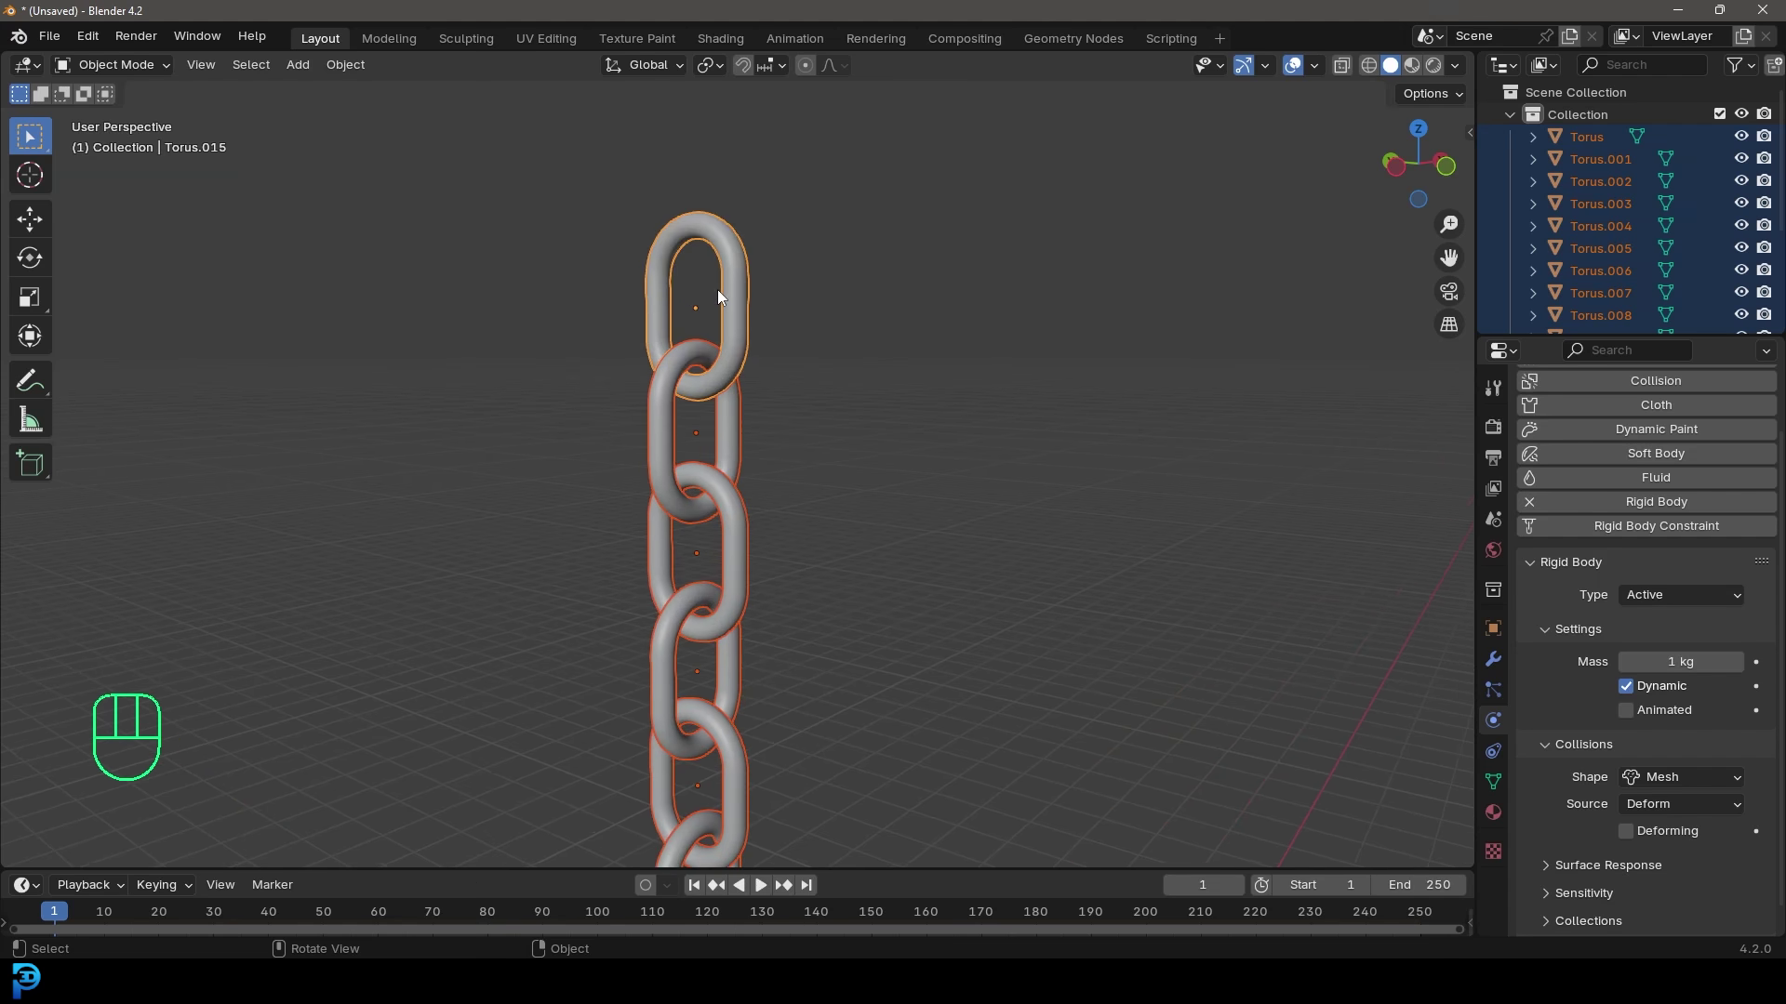
- Run Copy from Active via F3 so all selected links share the rigid body settings
key(F3)
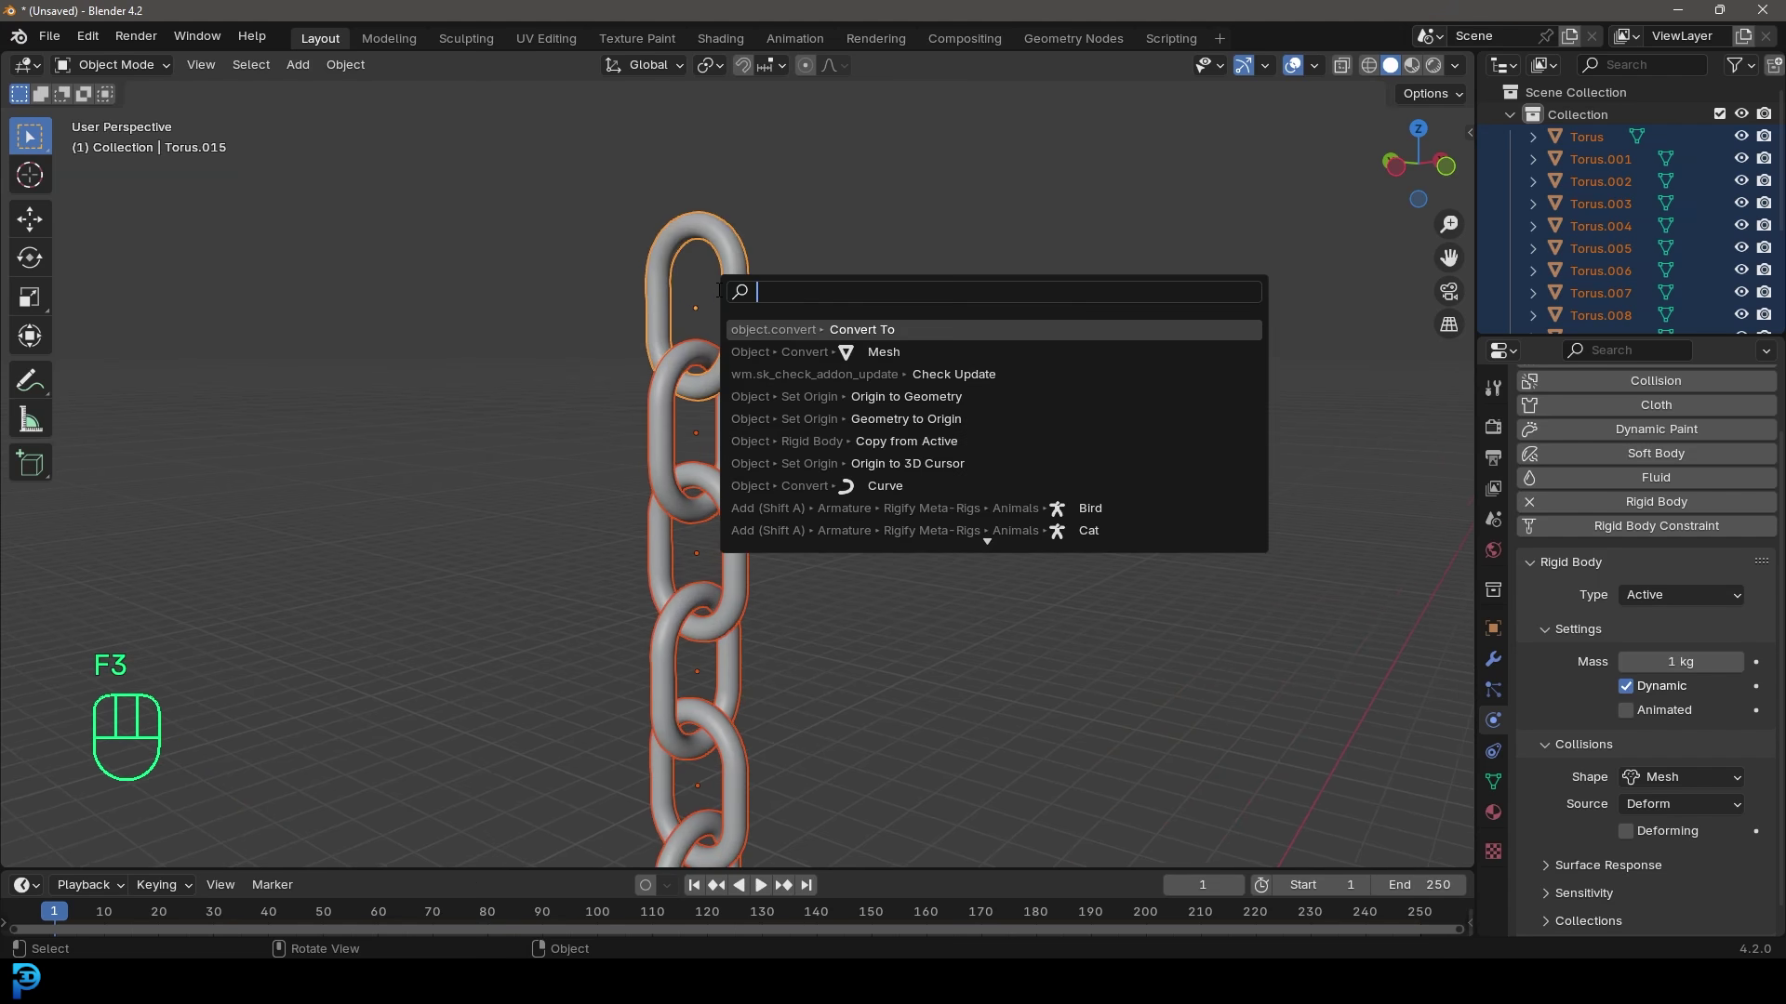
text(copy fr)
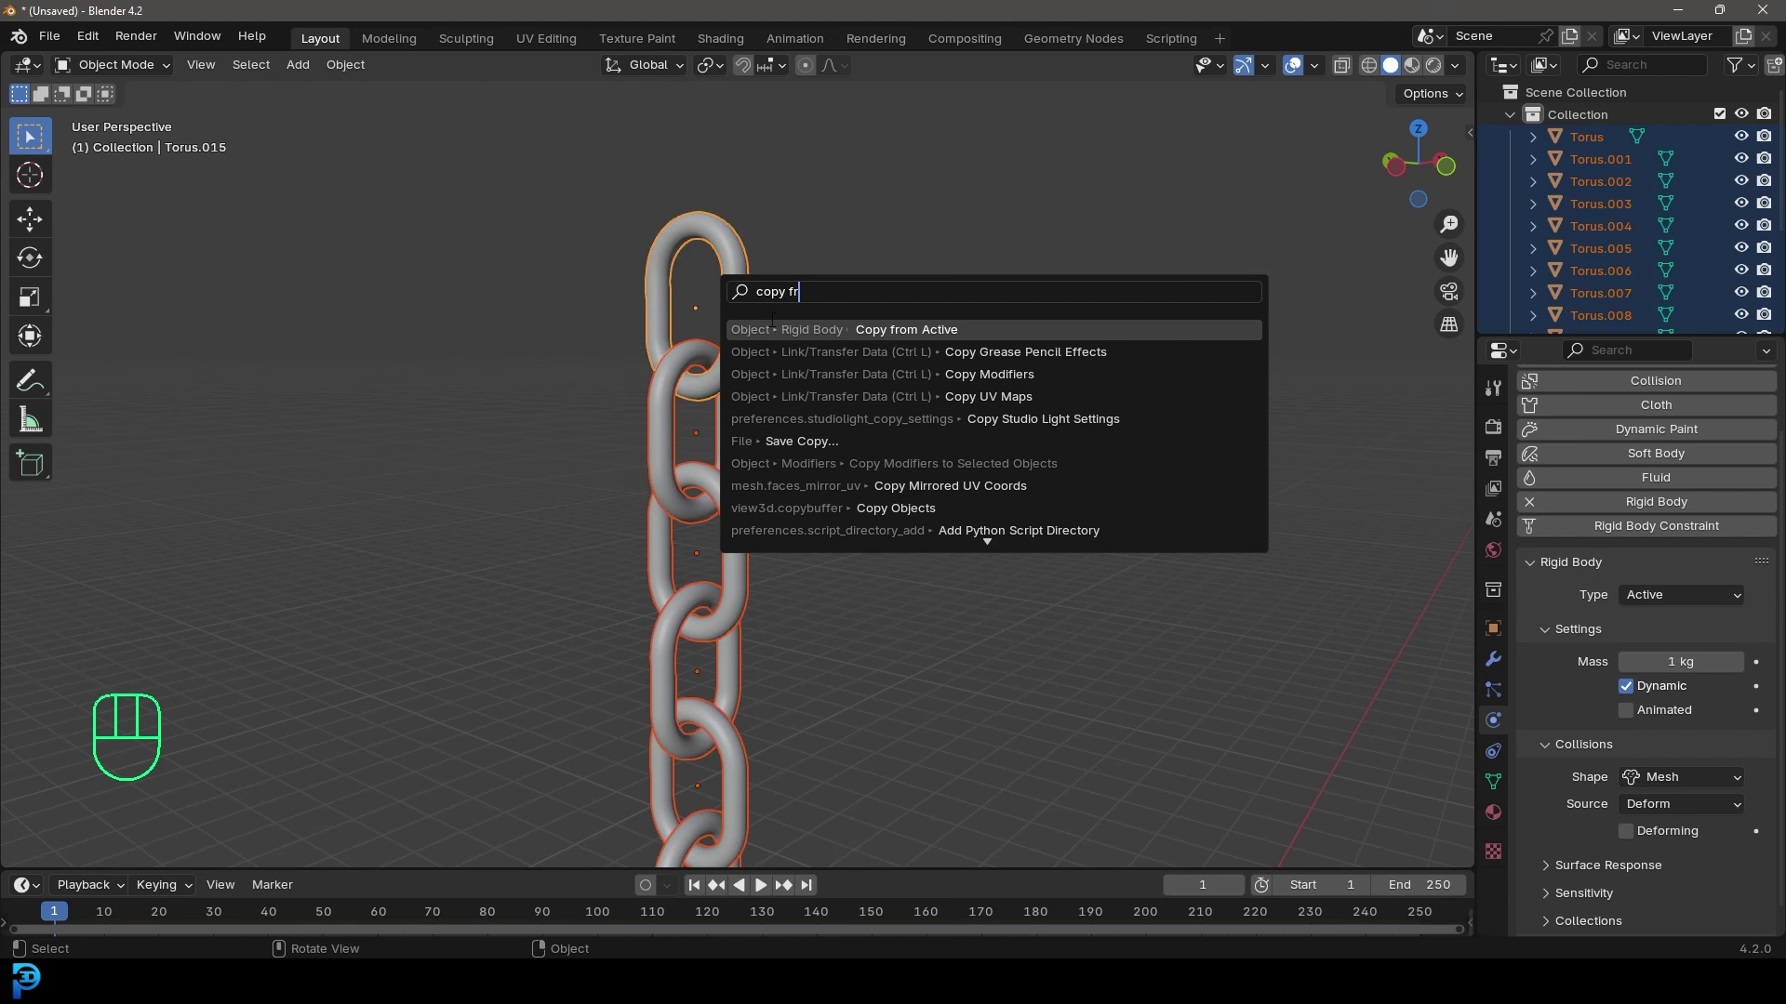
click(918, 329)
scroll(845, 285, up, 2)
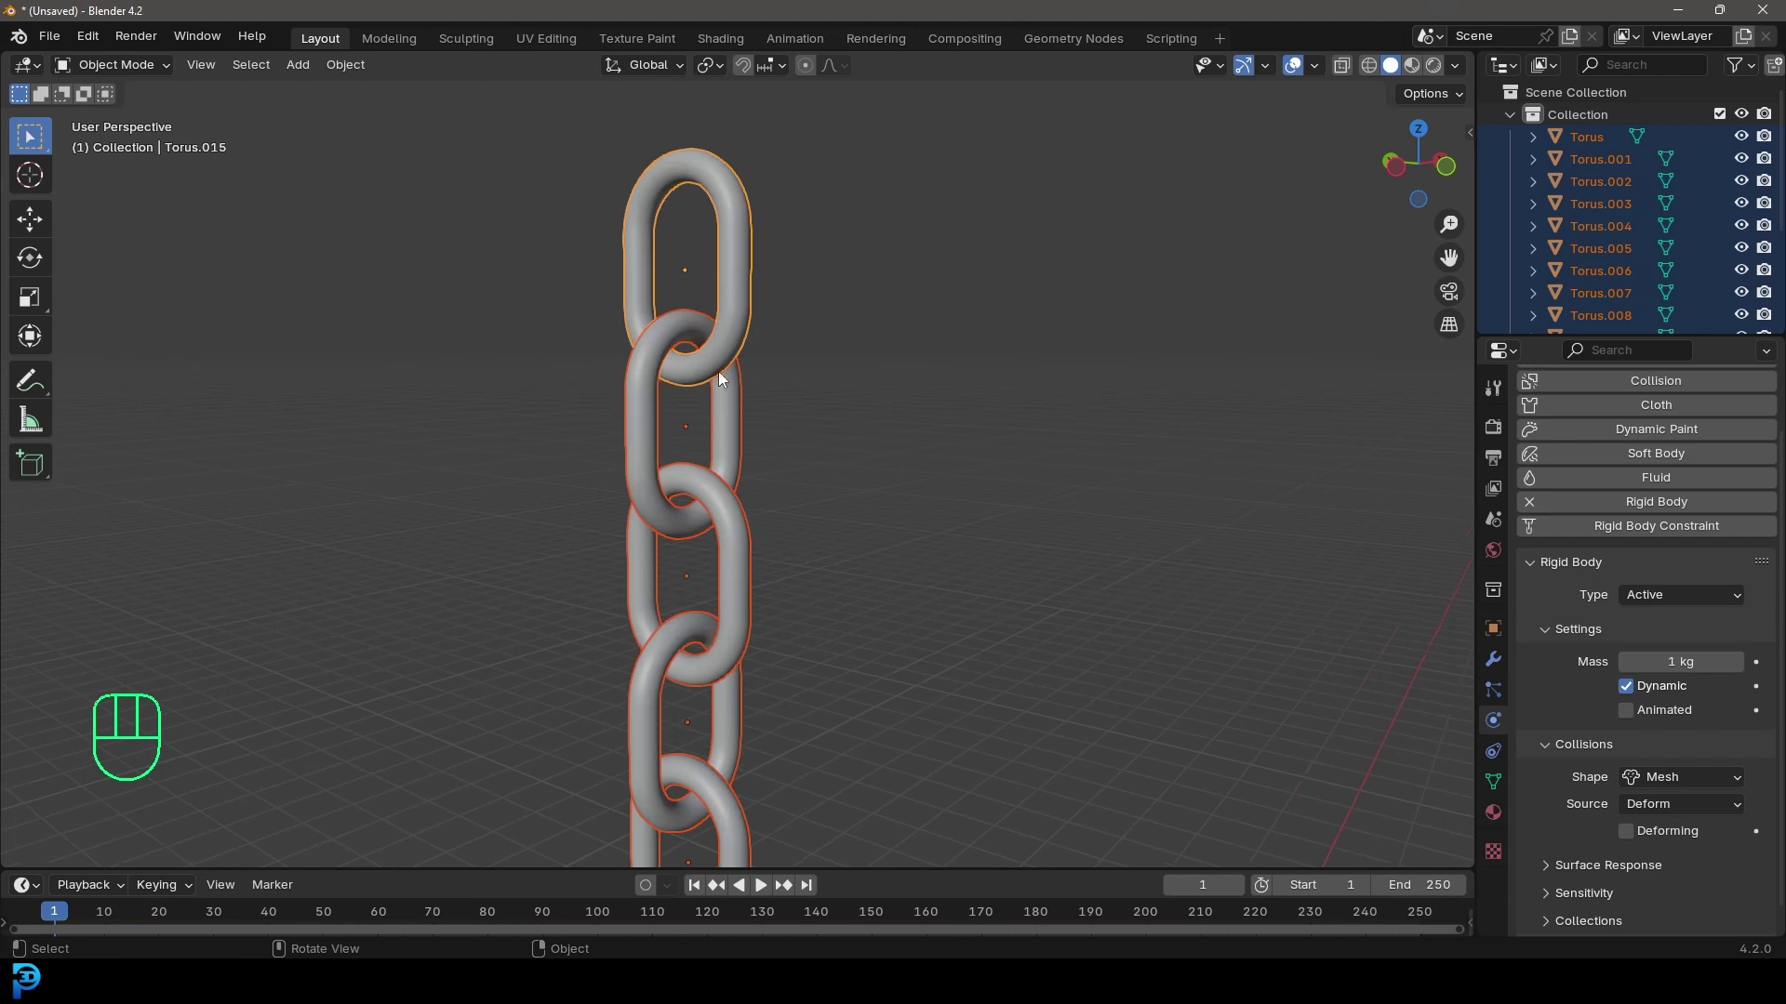
click(650, 385)
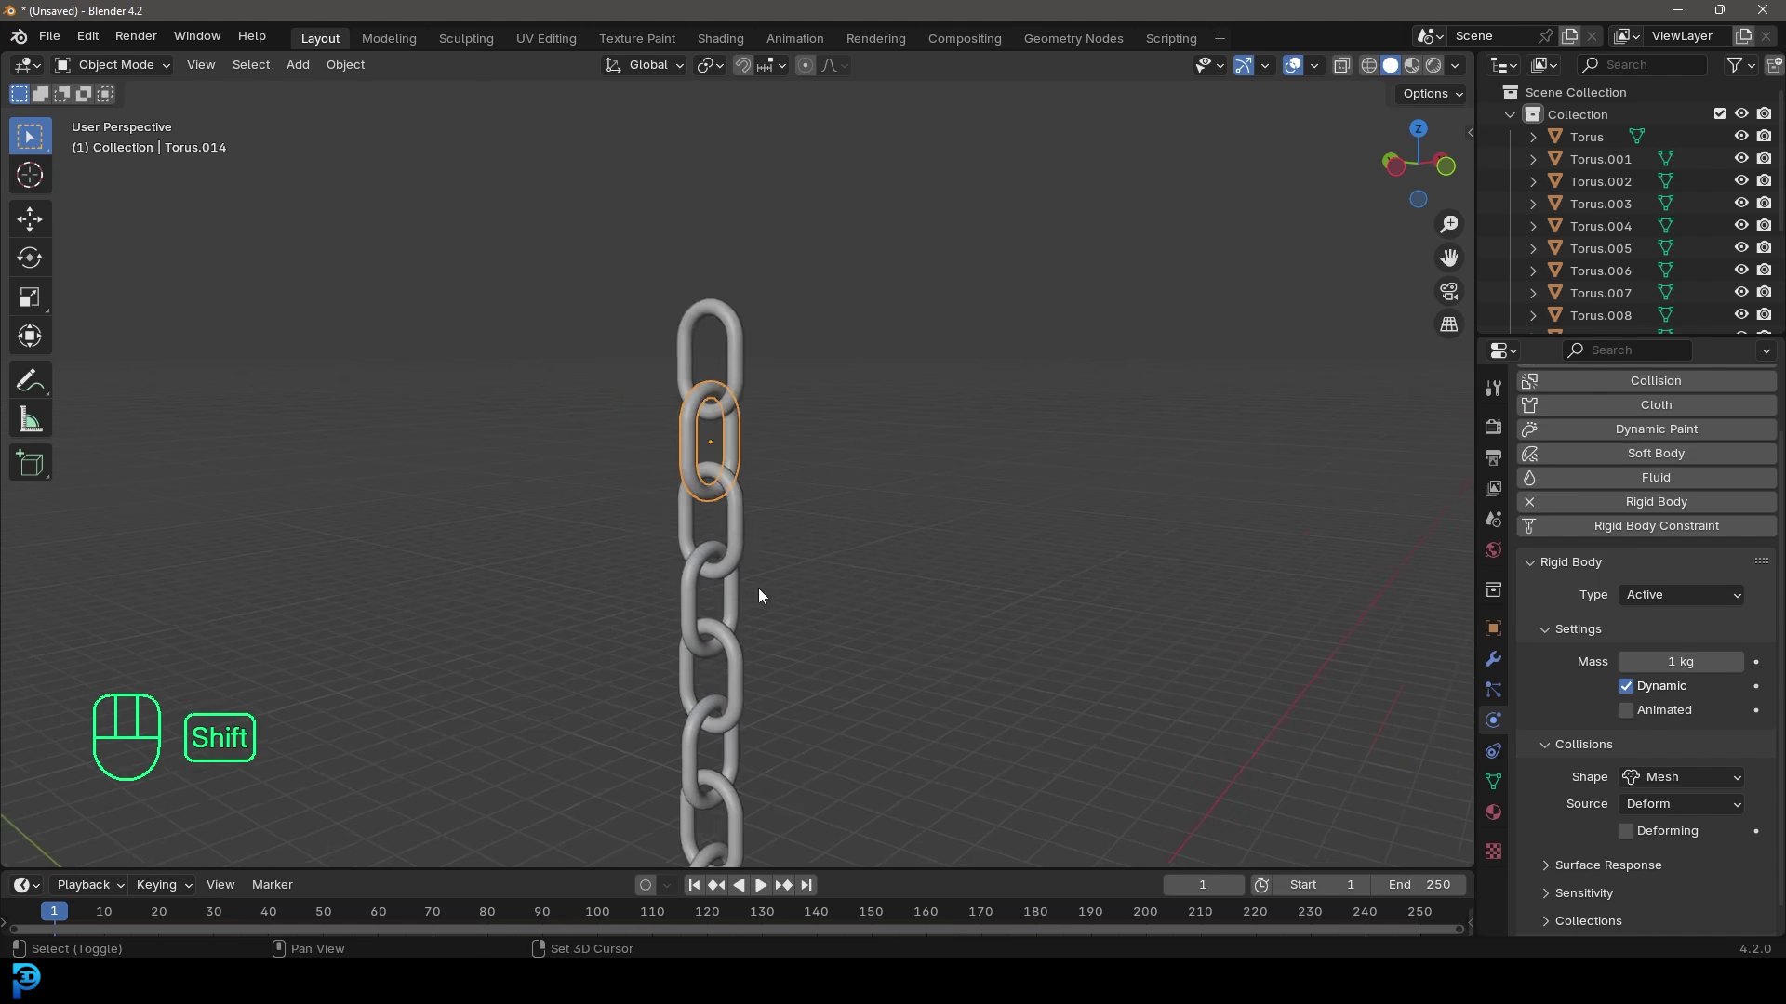
- Enlarge the timeline, play the simulation to test the fall, then rewind to frame 1
scroll(737, 398, down, 6)
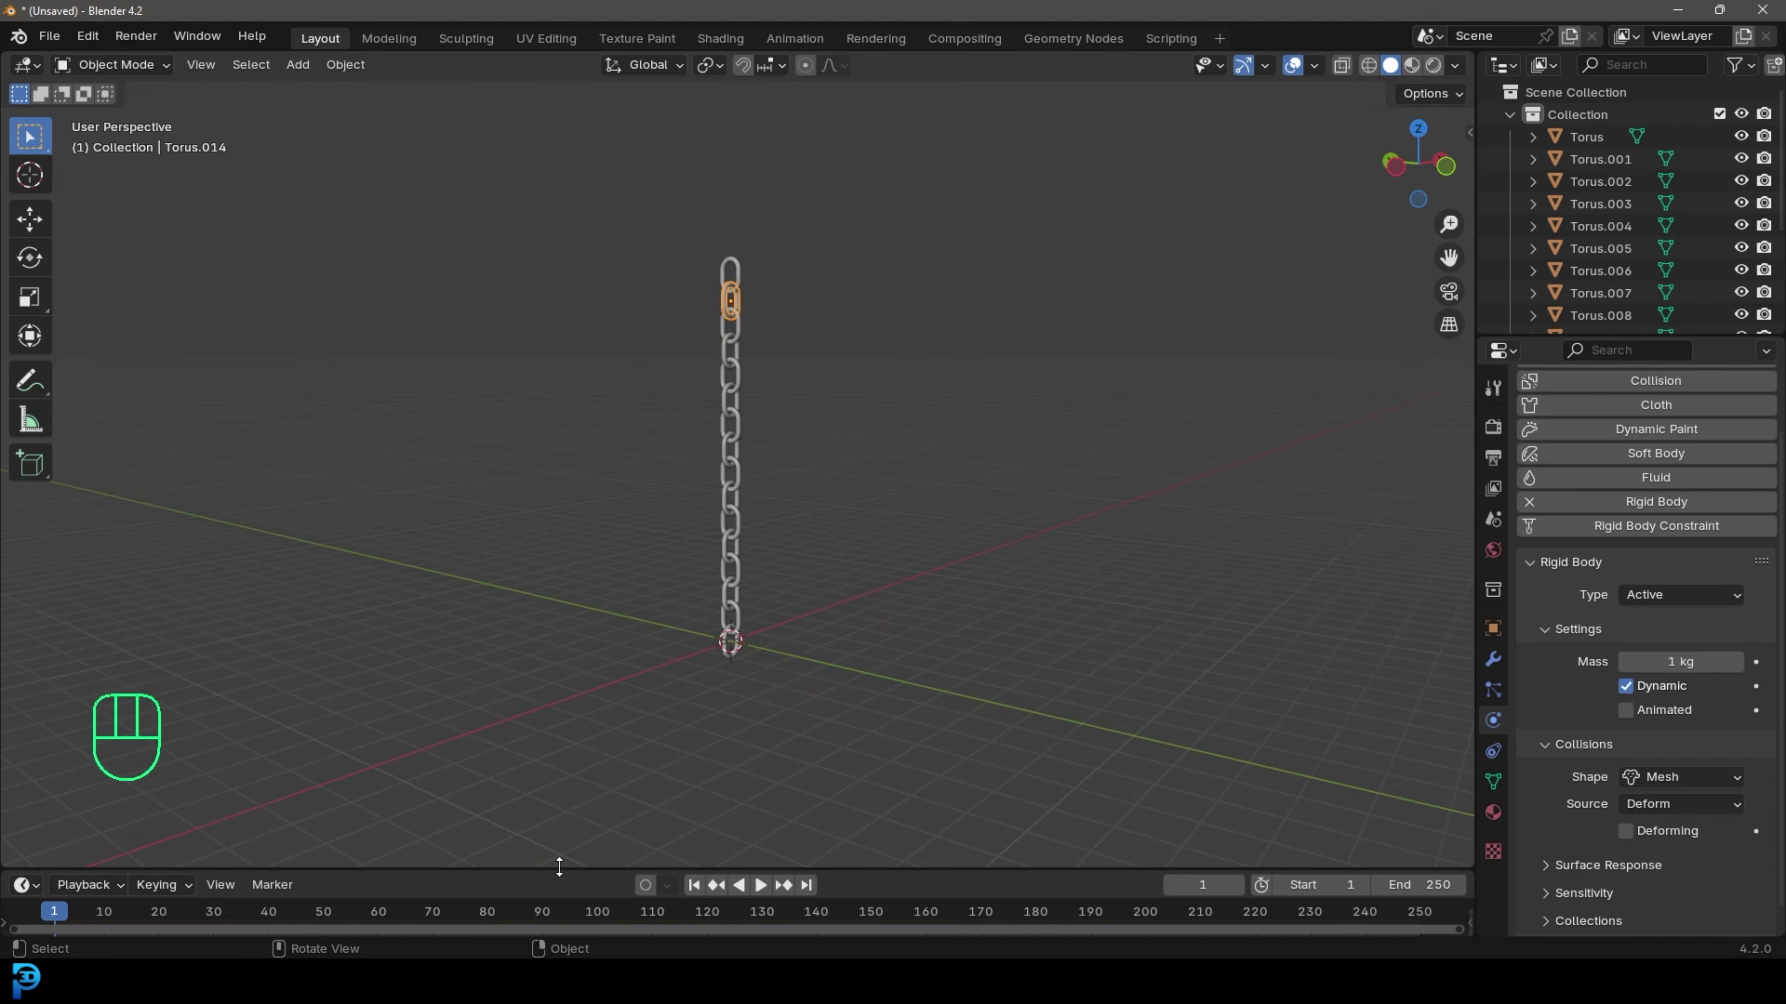
drag(559, 867, 559, 738)
key(space)
click(59, 800)
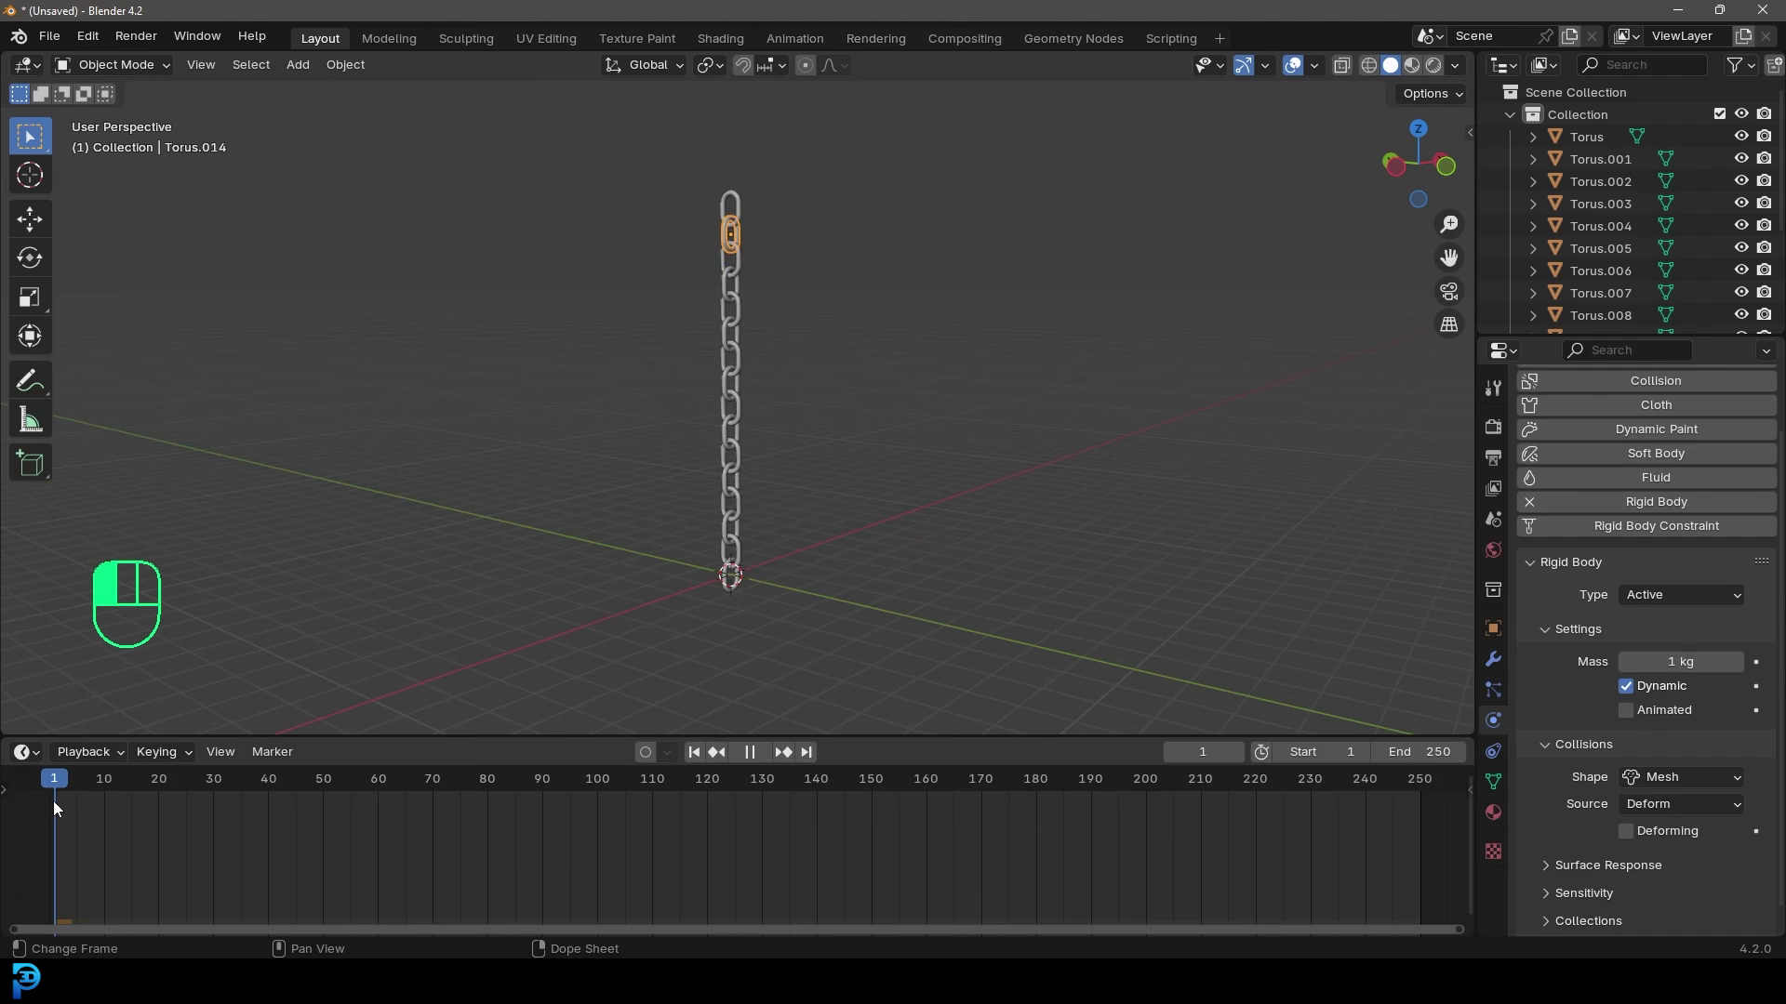
middle_drag(655, 489, 823, 515)
key(space)
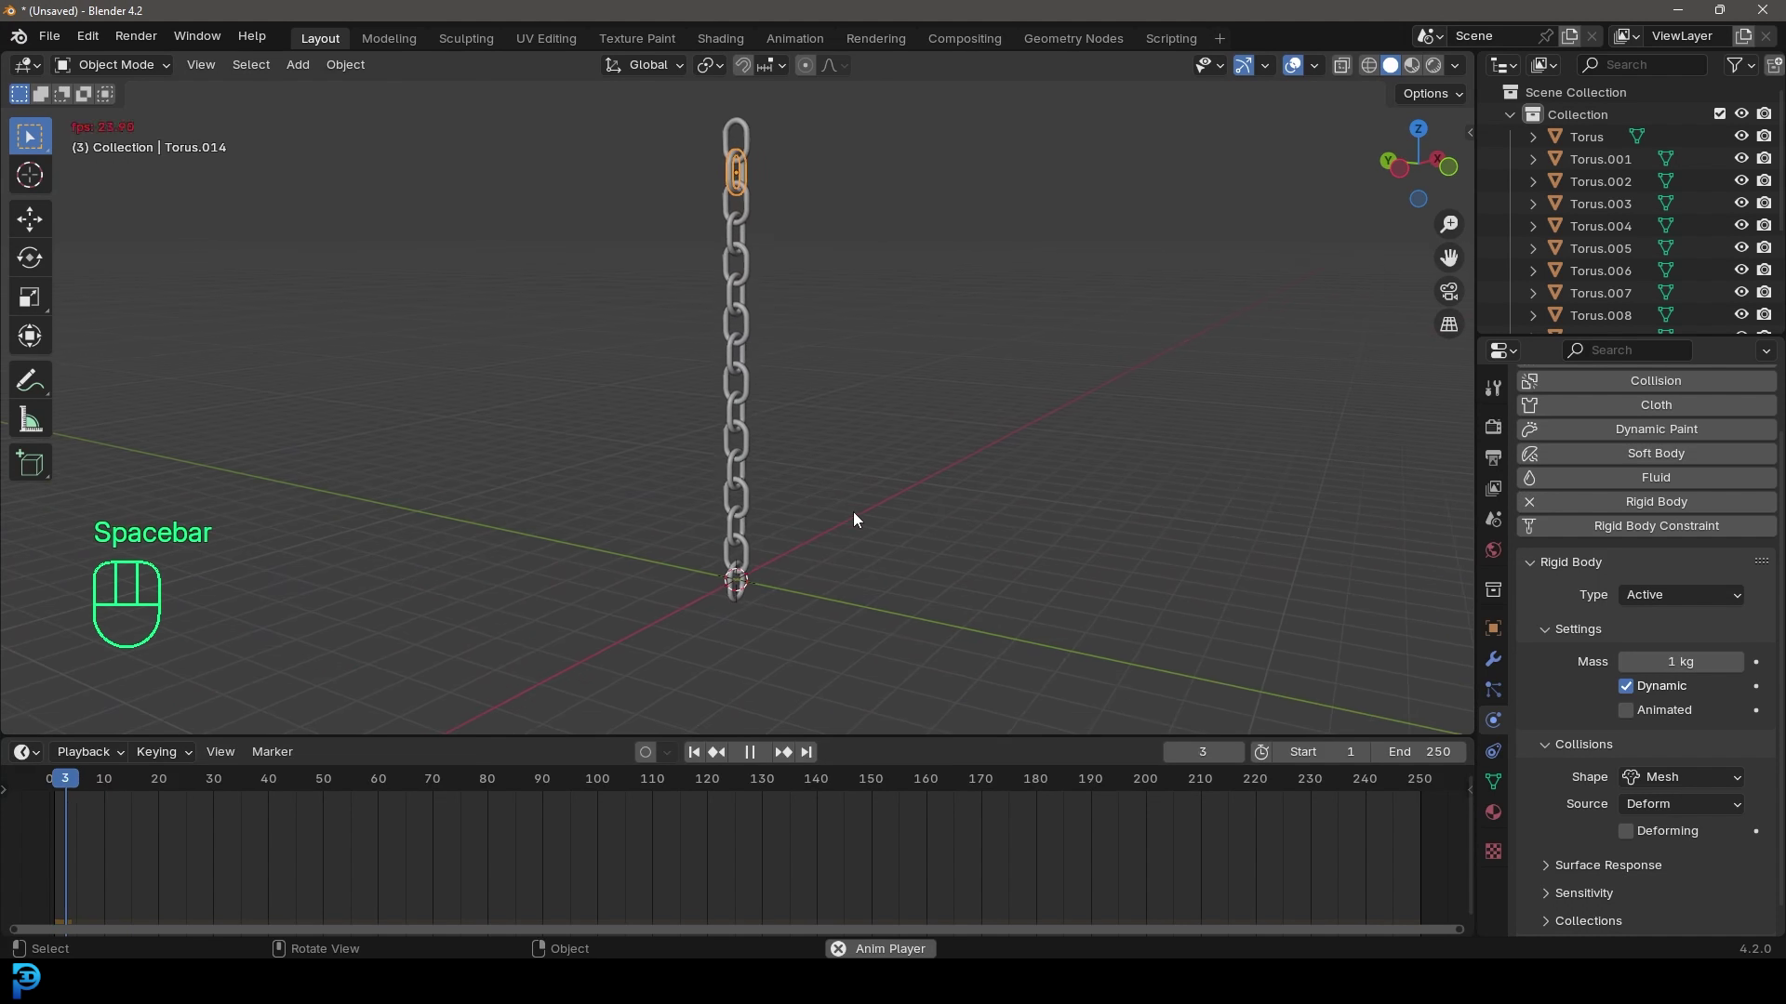
key(space)
key(shift+Left)
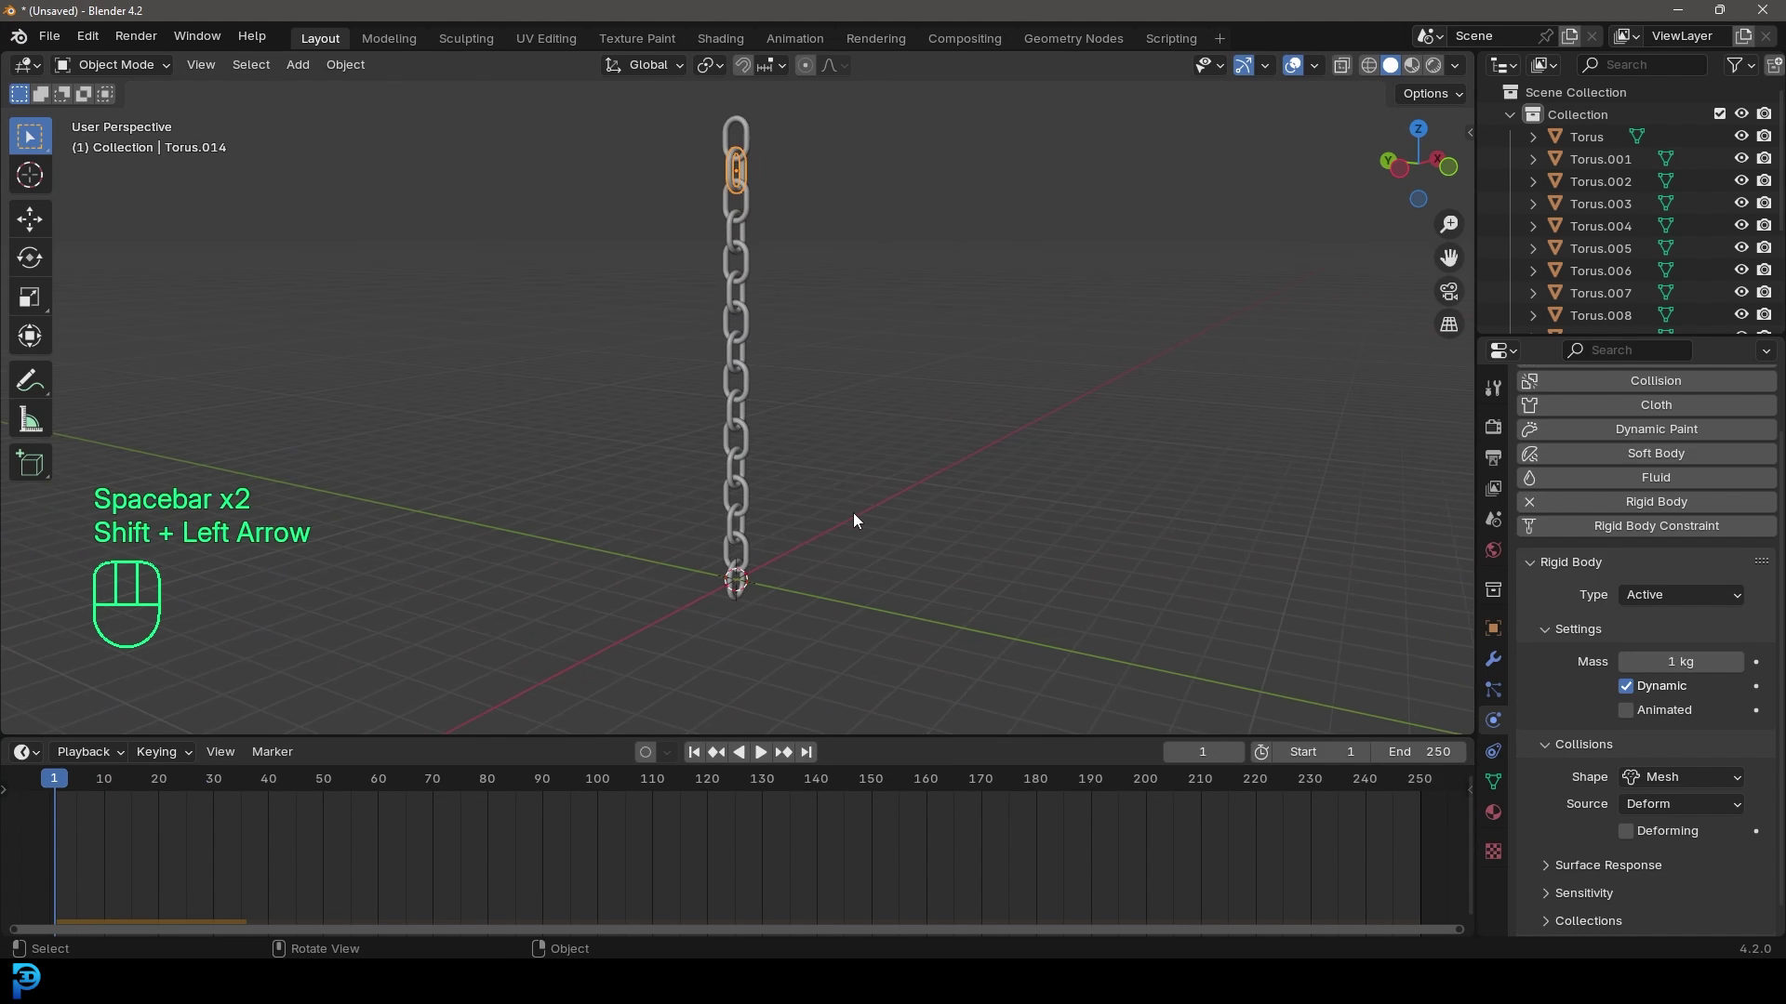
middle_drag(885, 506, 758, 450)
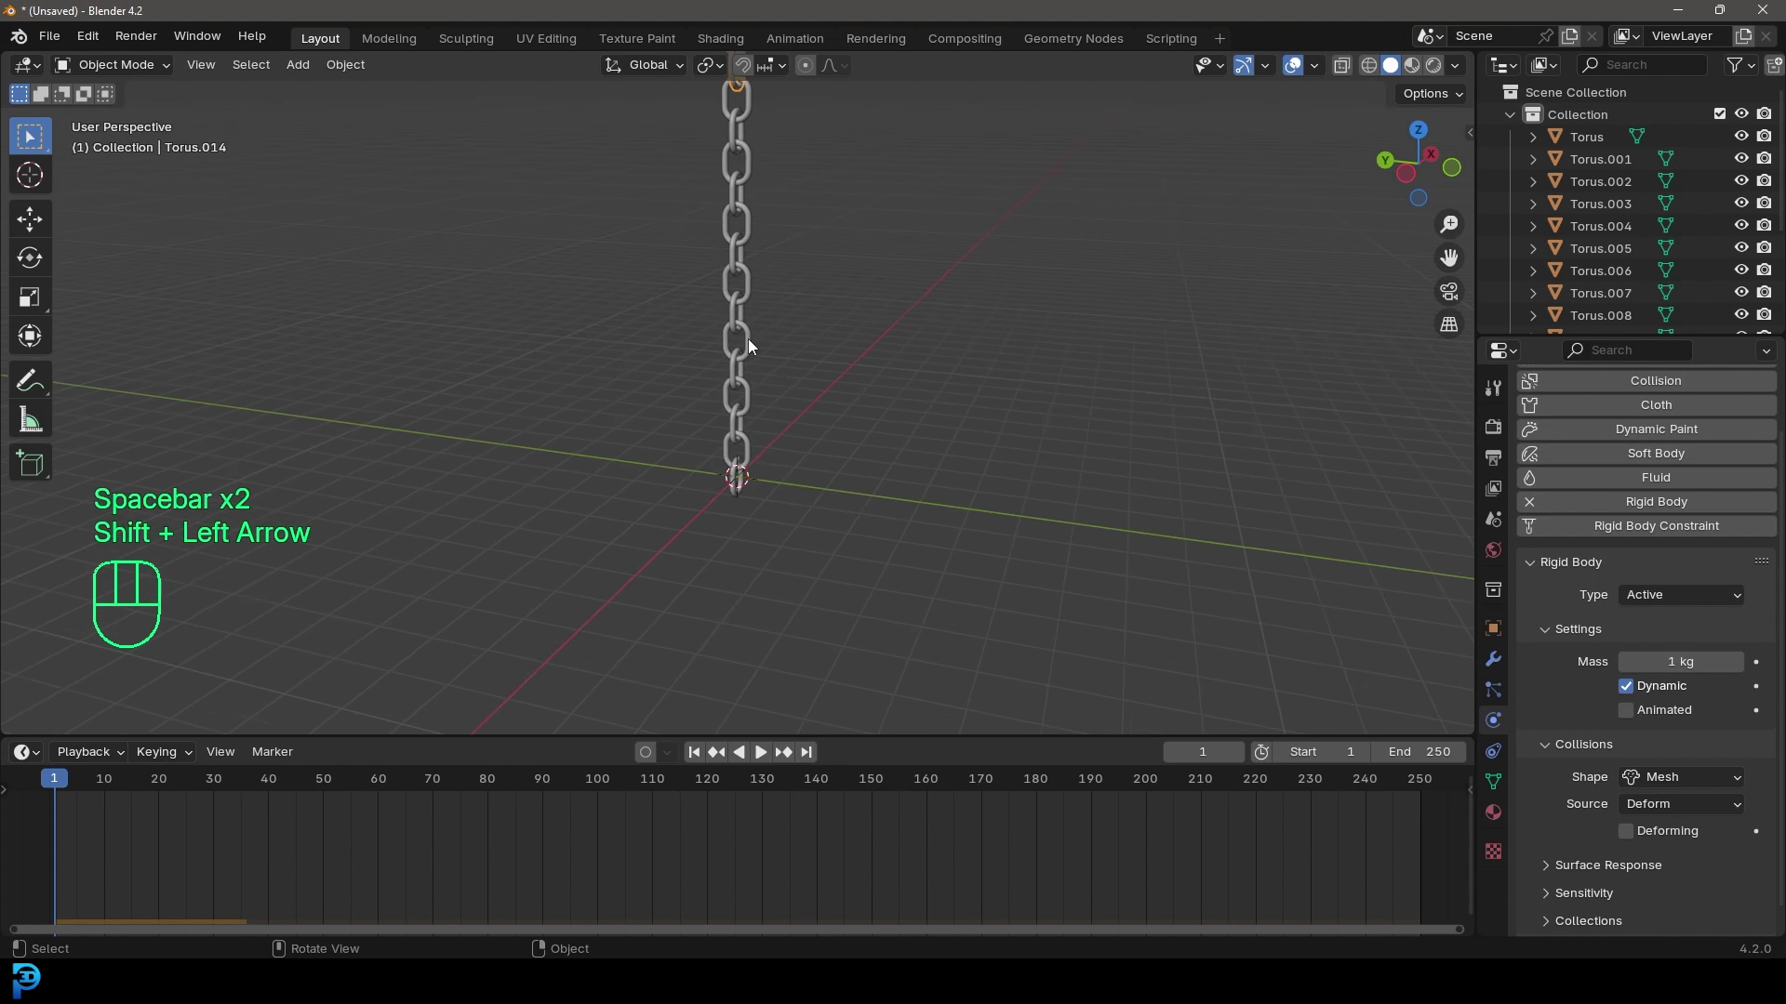
key(shift+a)
- Add a plane, scale it up, and apply its scale
mouse_move(671, 333)
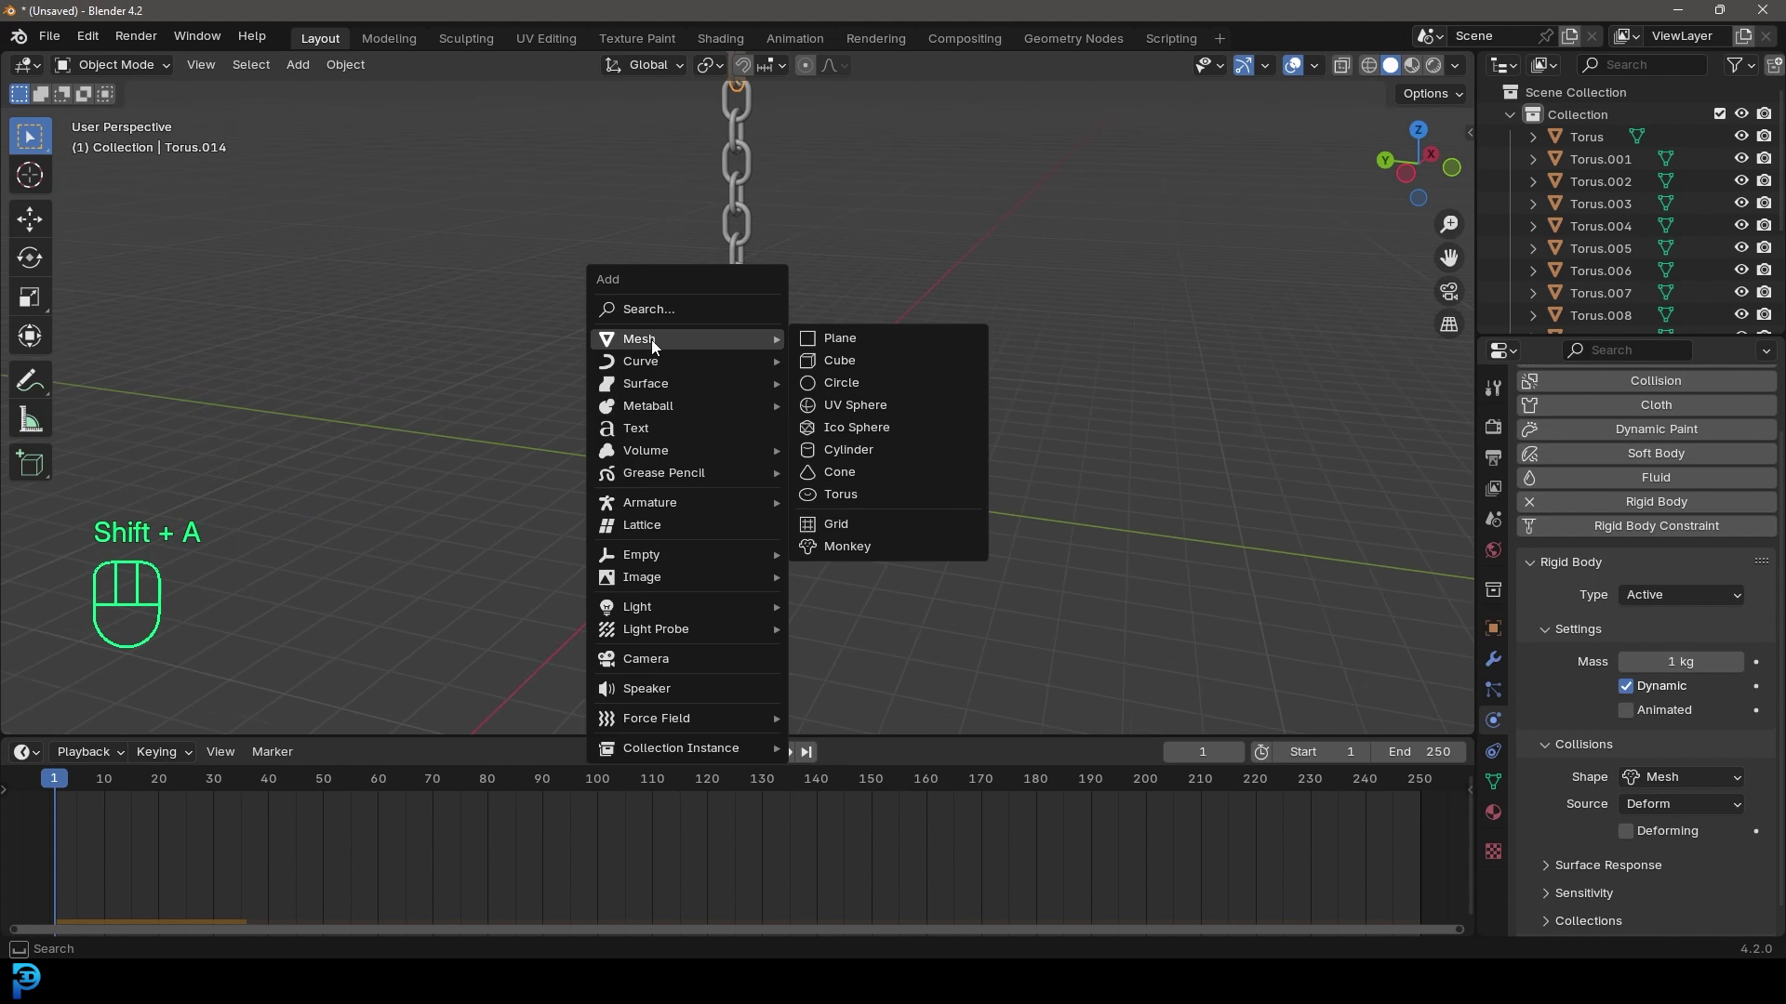
click(827, 339)
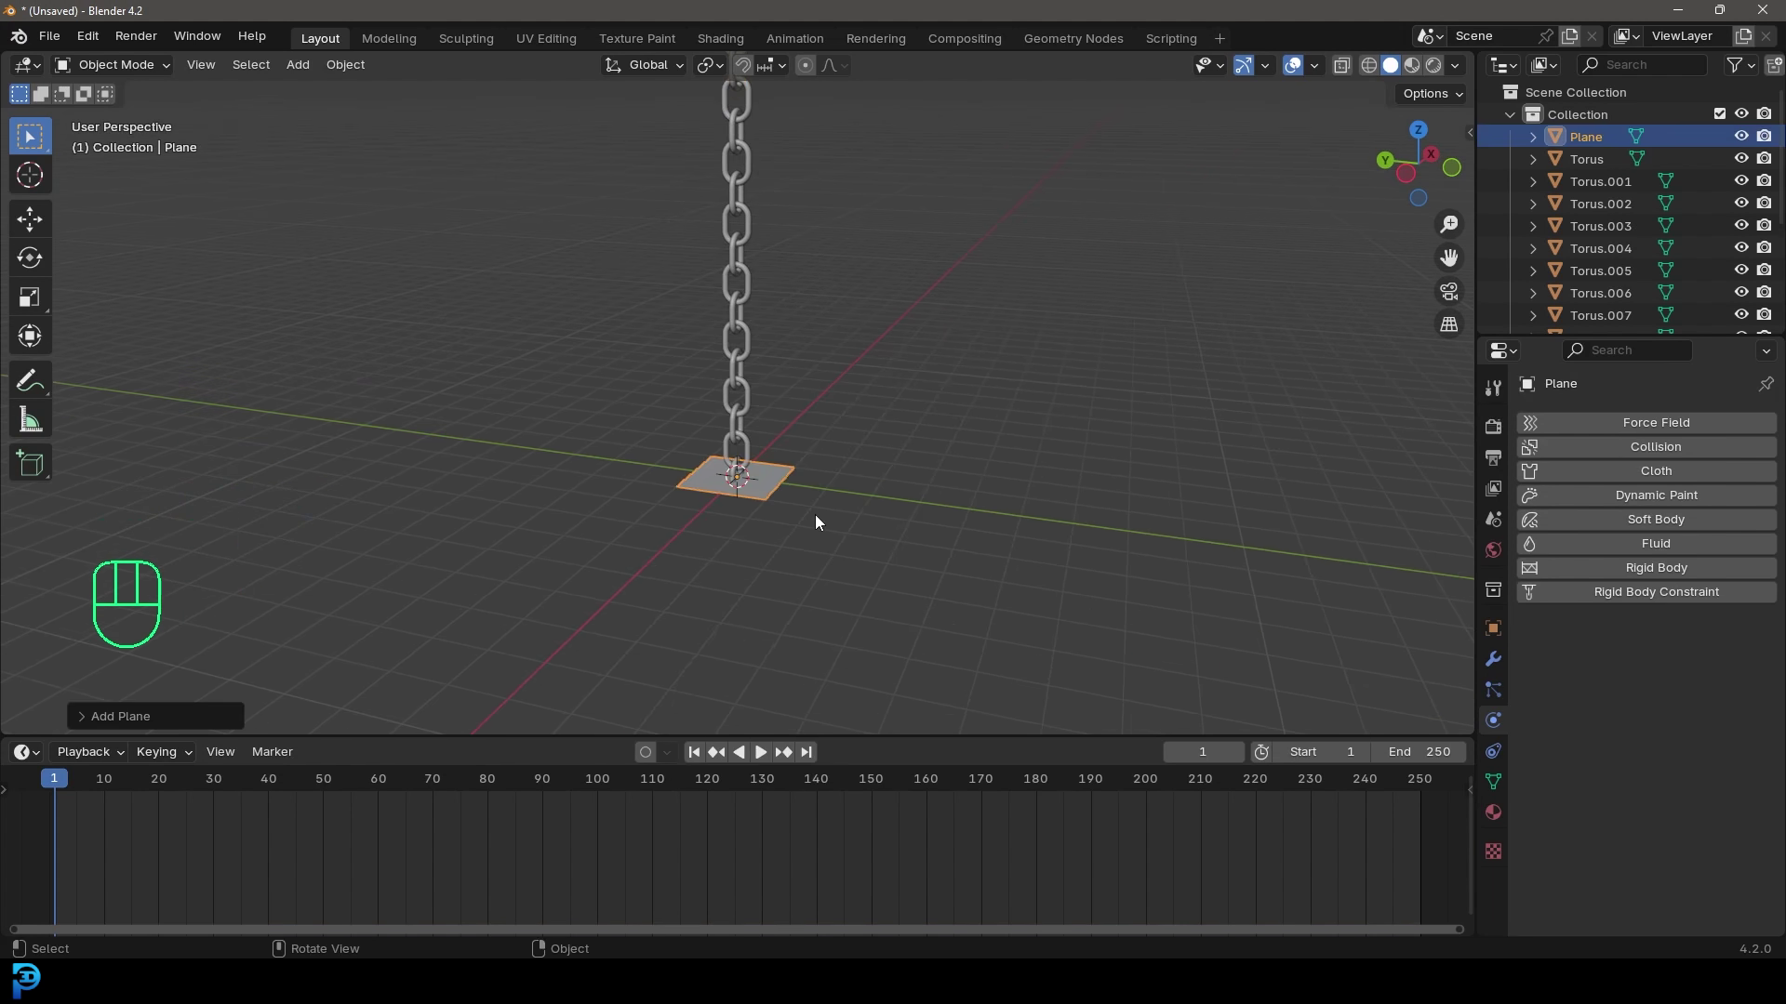
key(s)
click(1152, 625)
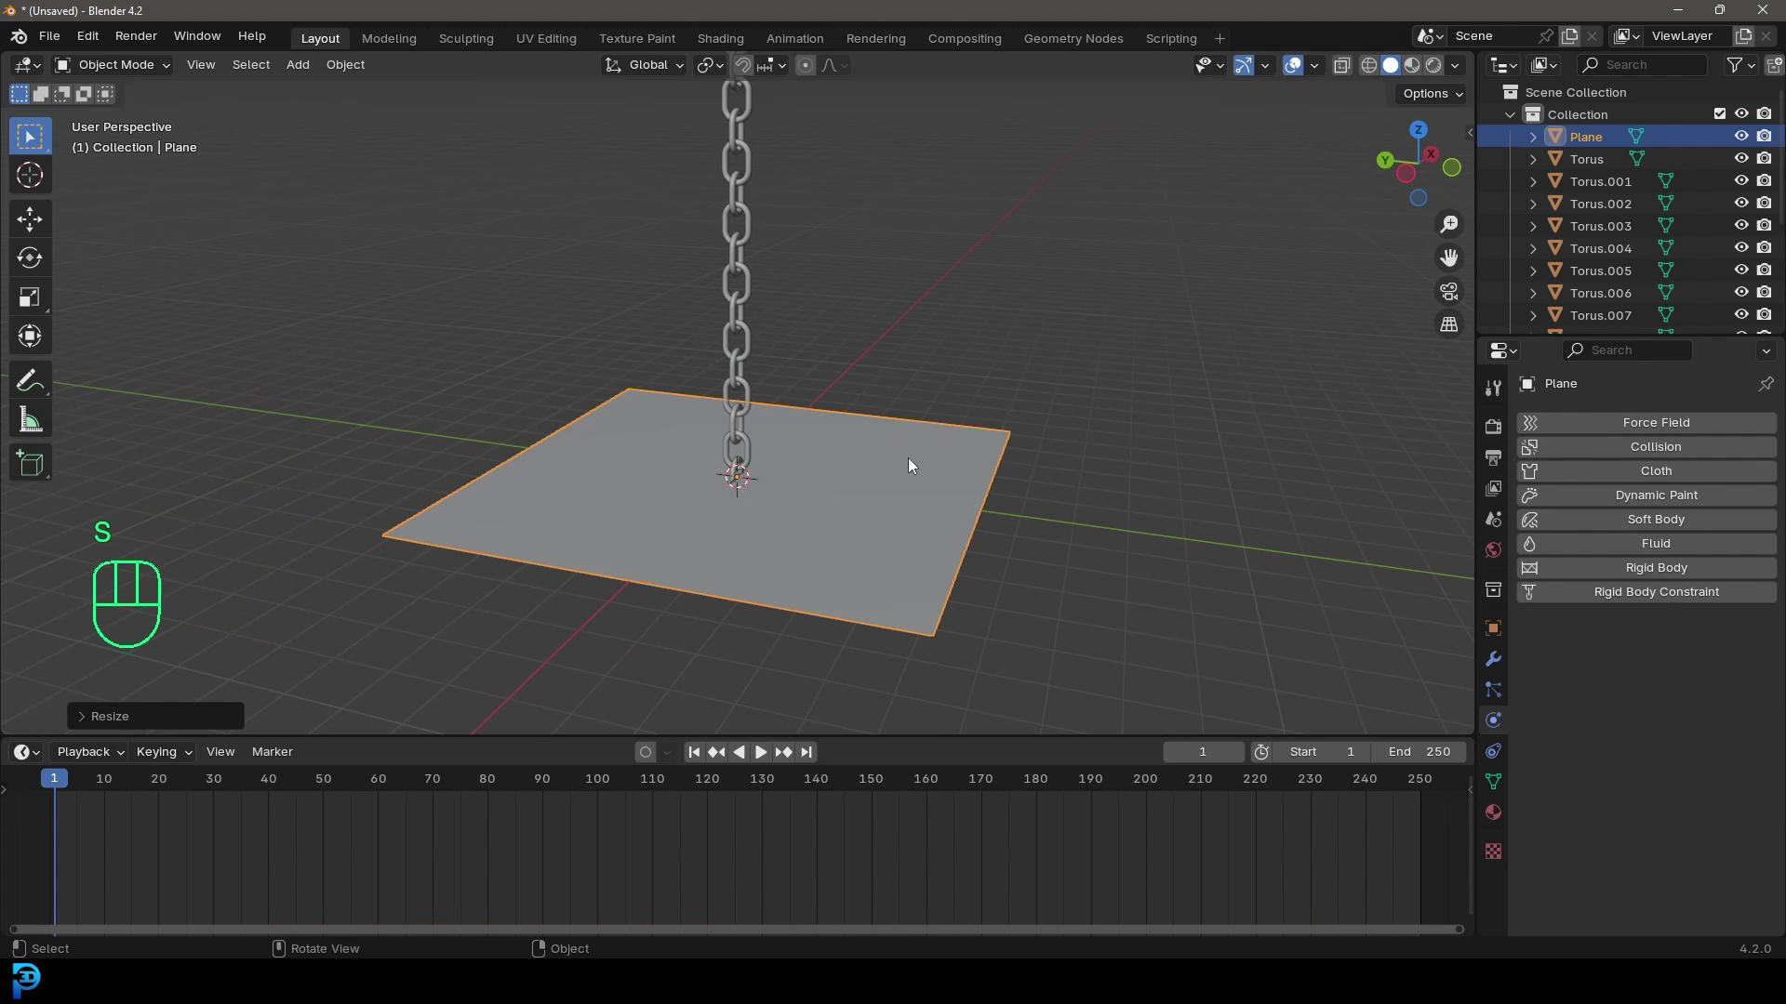
key(ctrl+a)
click(791, 465)
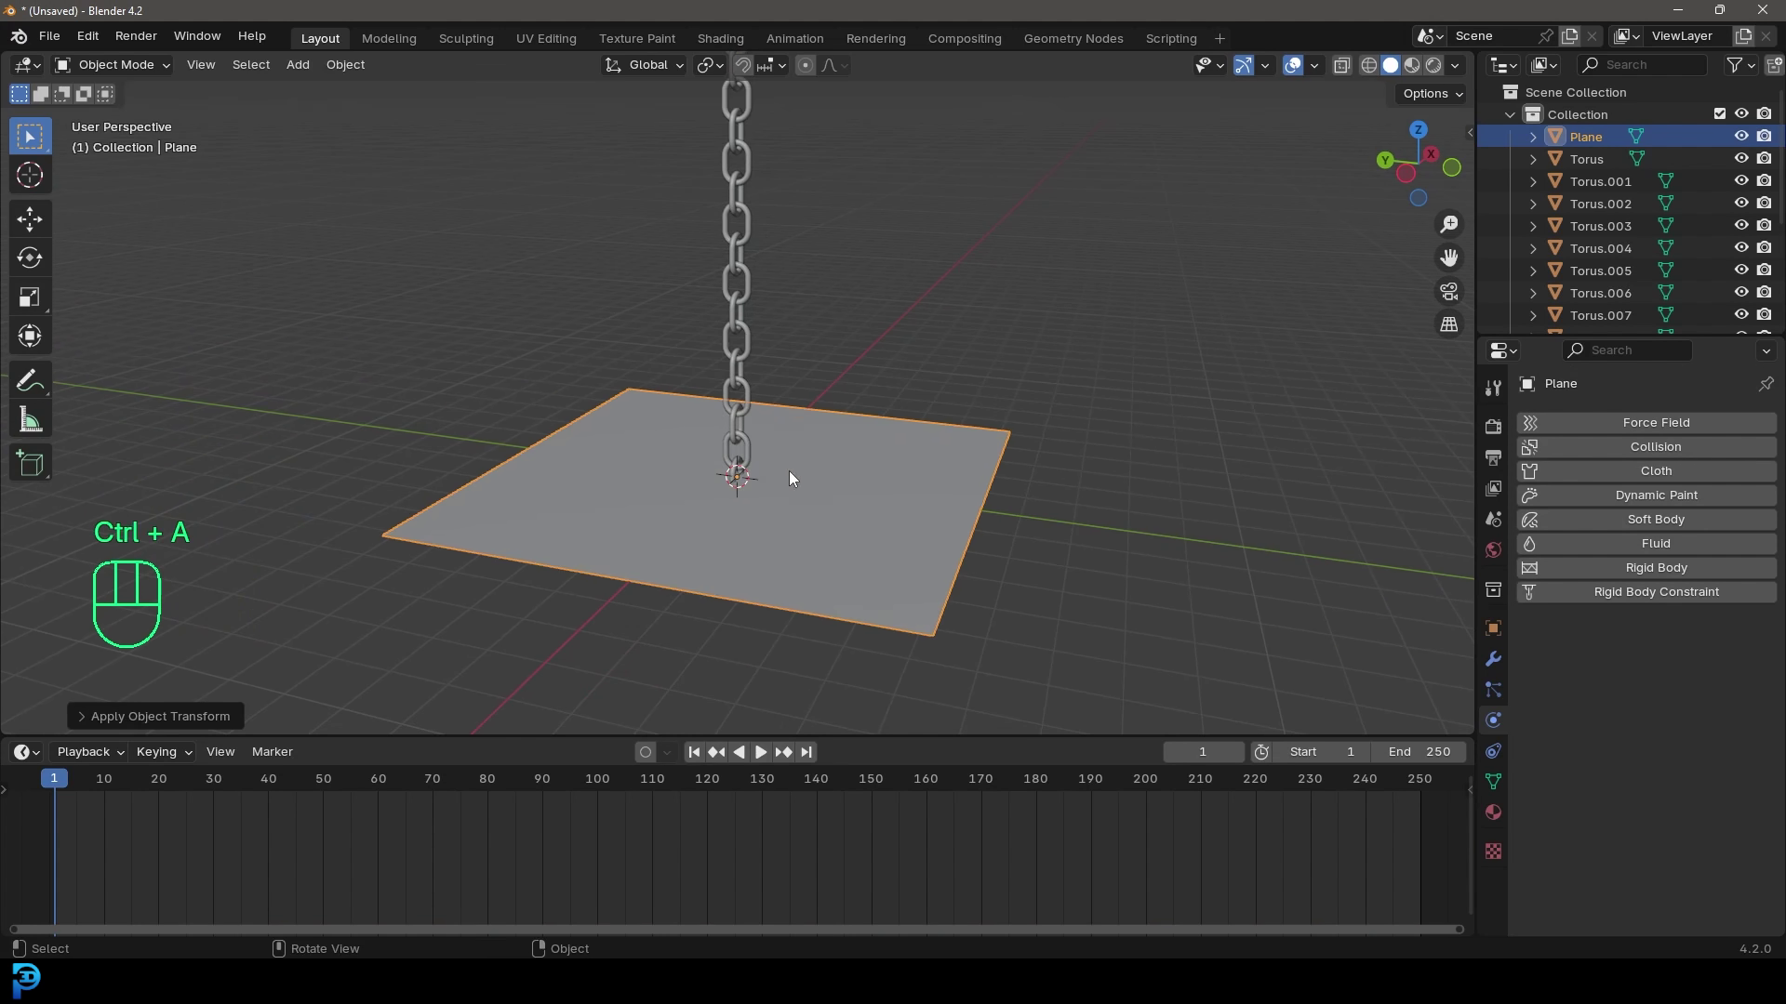
- In front wireframe view, box-select the chain links and lift them along Z
key(KP_1)
key(z)
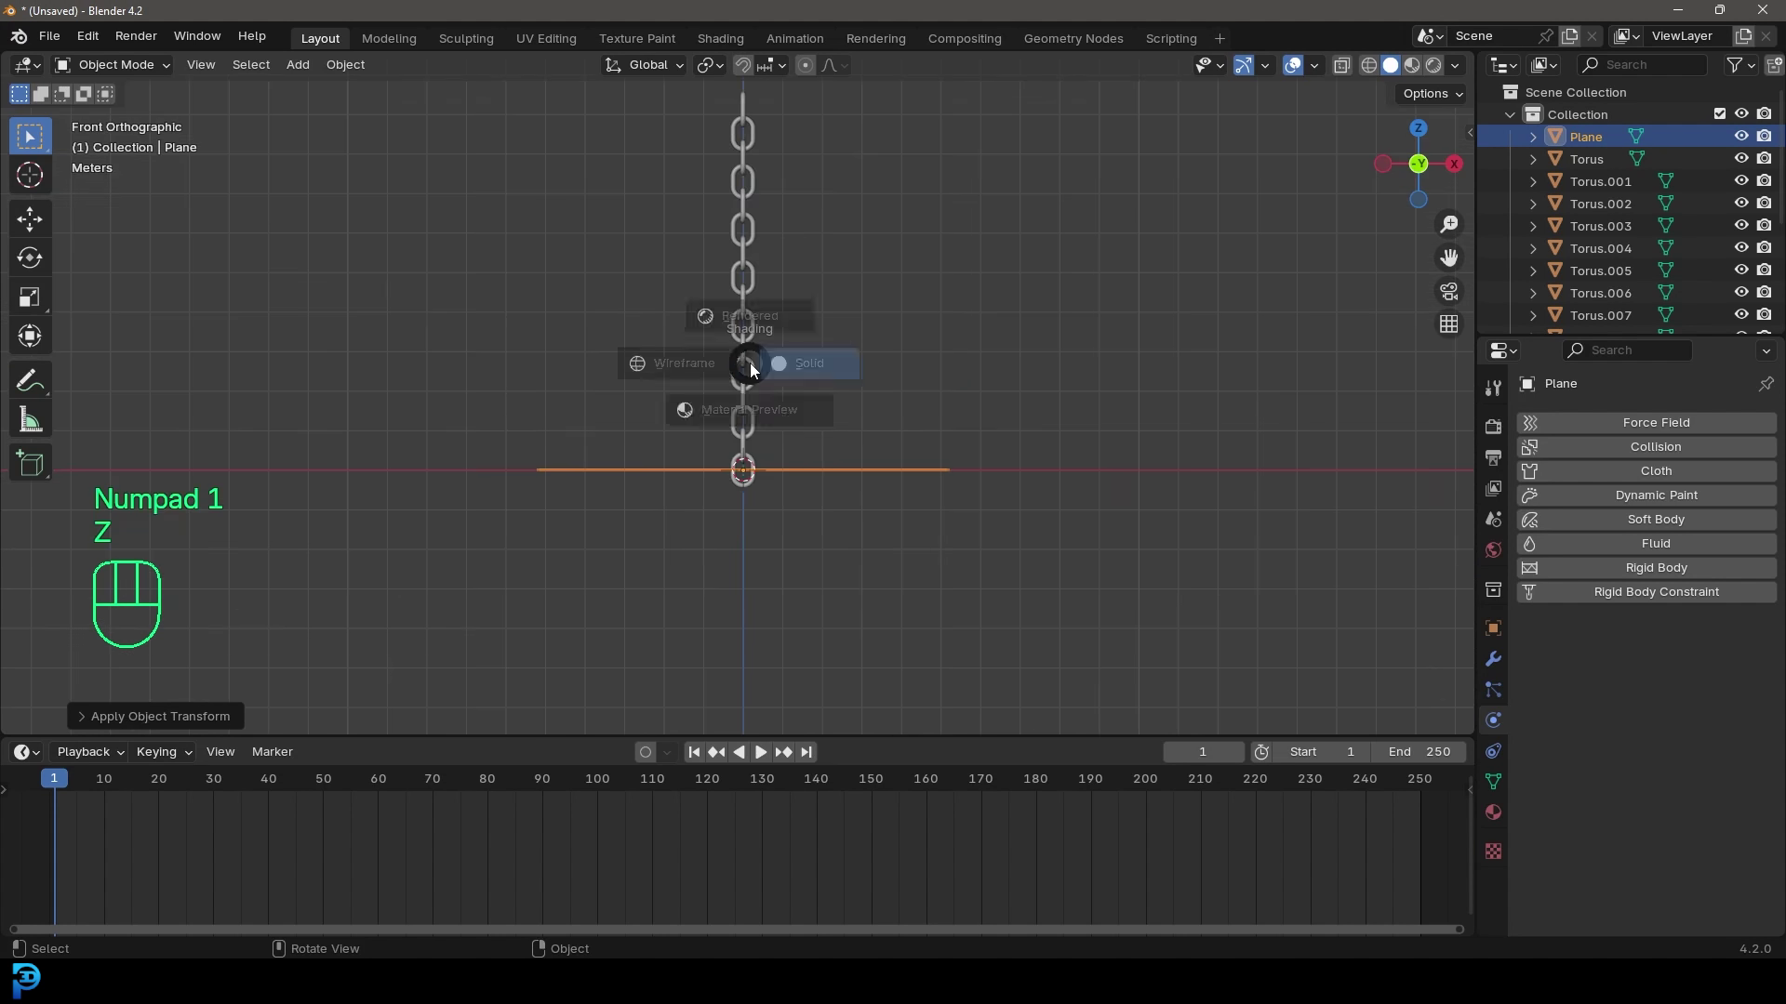
click(655, 357)
drag(722, 456, 792, 78)
key(g)
key(z)
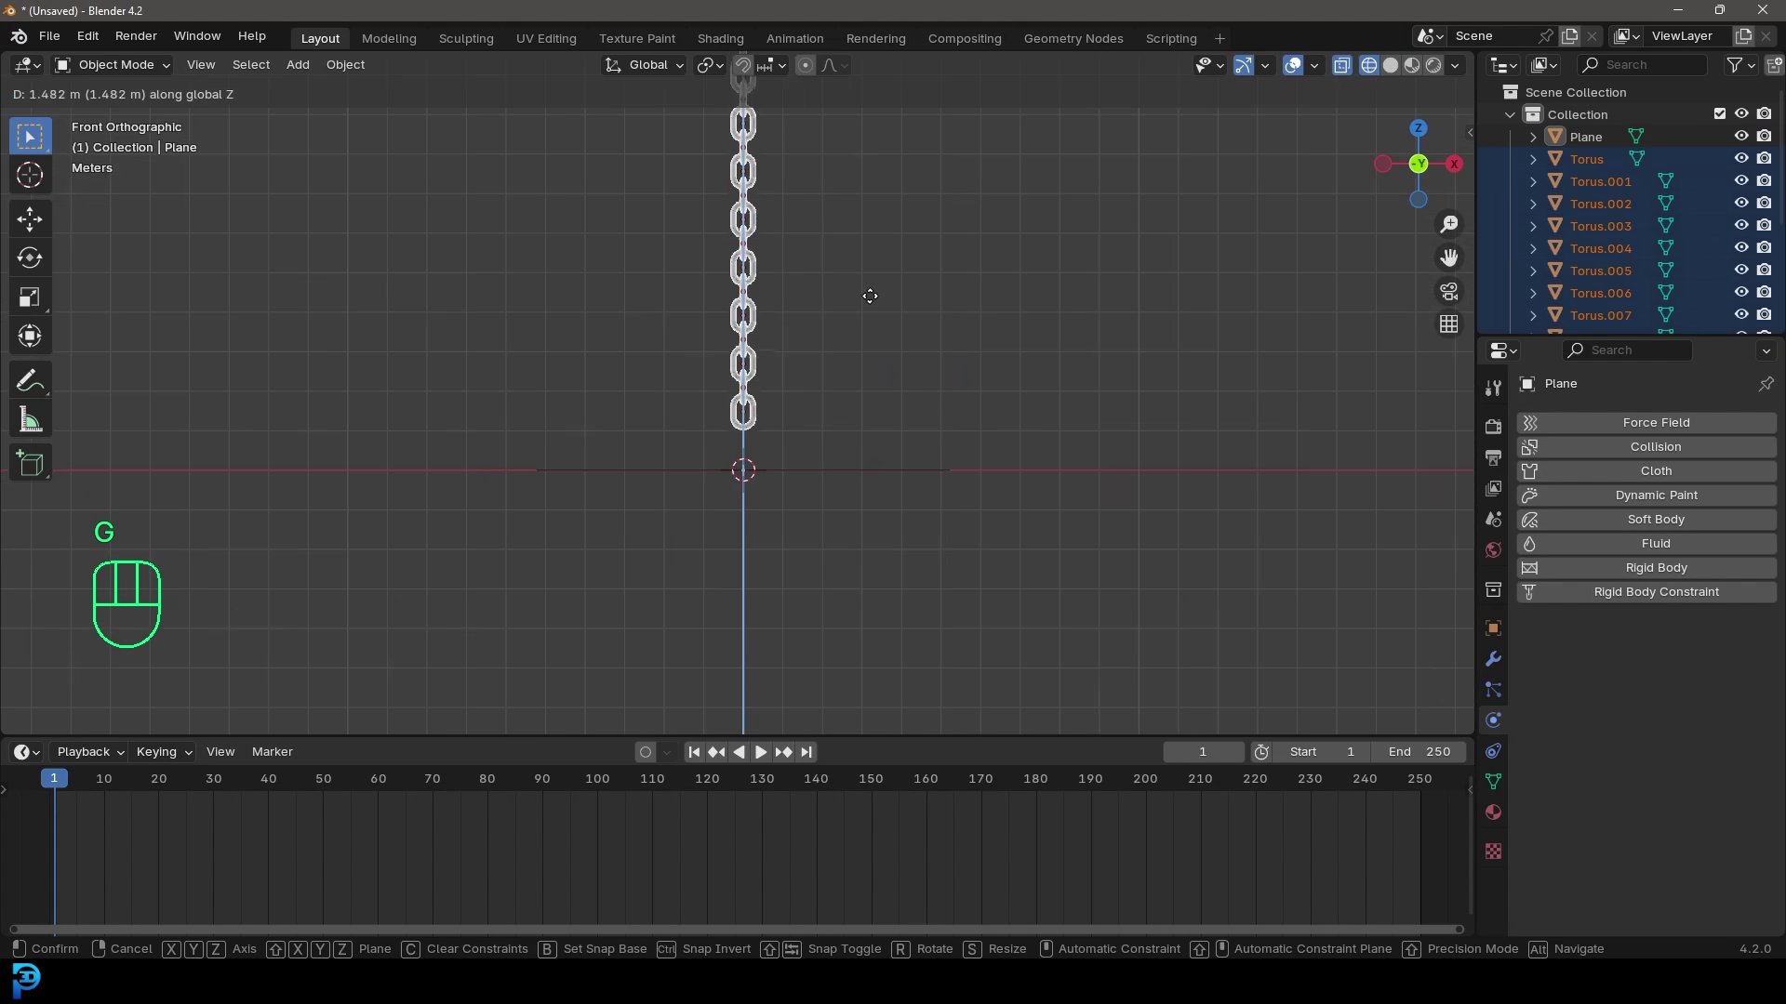
click(871, 308)
- Return to solid shading and select the ground plane
key(z)
click(934, 314)
mouse_move(935, 314)
middle_down()
mouse_move(991, 324)
mouse_move(840, 376)
mouse_move(891, 365)
mouse_move(879, 376)
middle_up()
click(840, 415)
scroll(840, 414, up, 2)
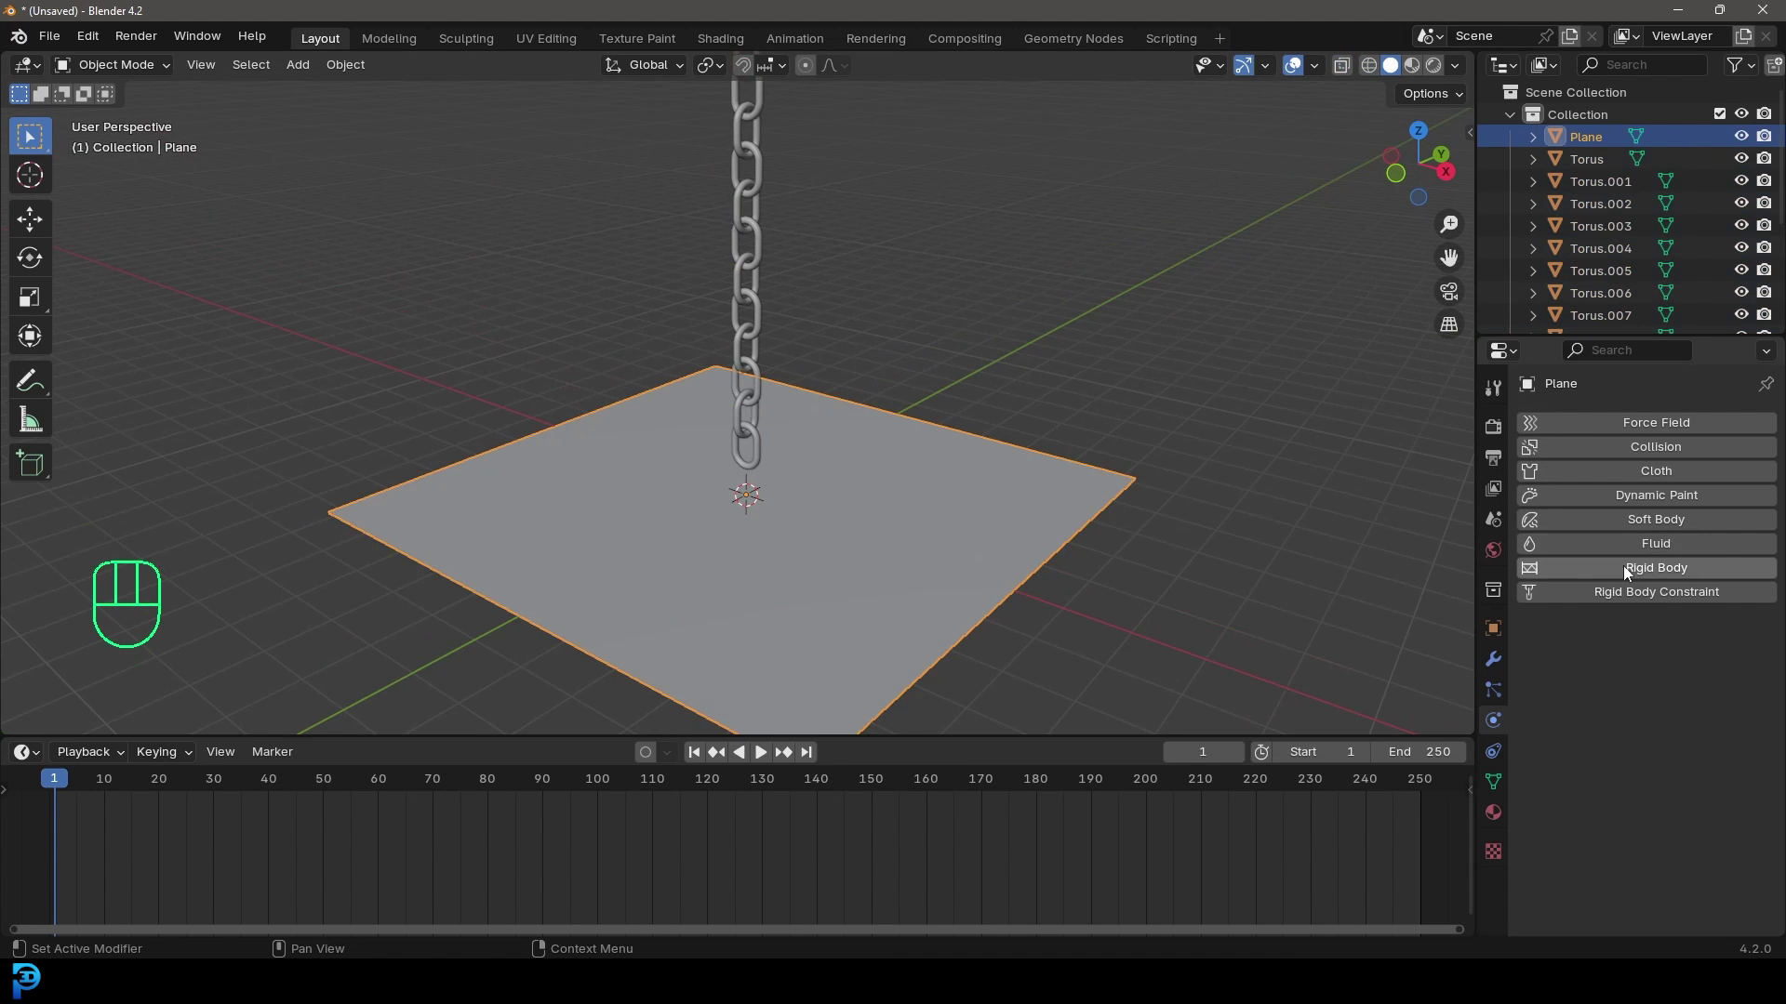
- Make the ground plane a Passive rigid body, play the chain falling onto it, then rewind to frame 1
click(1649, 567)
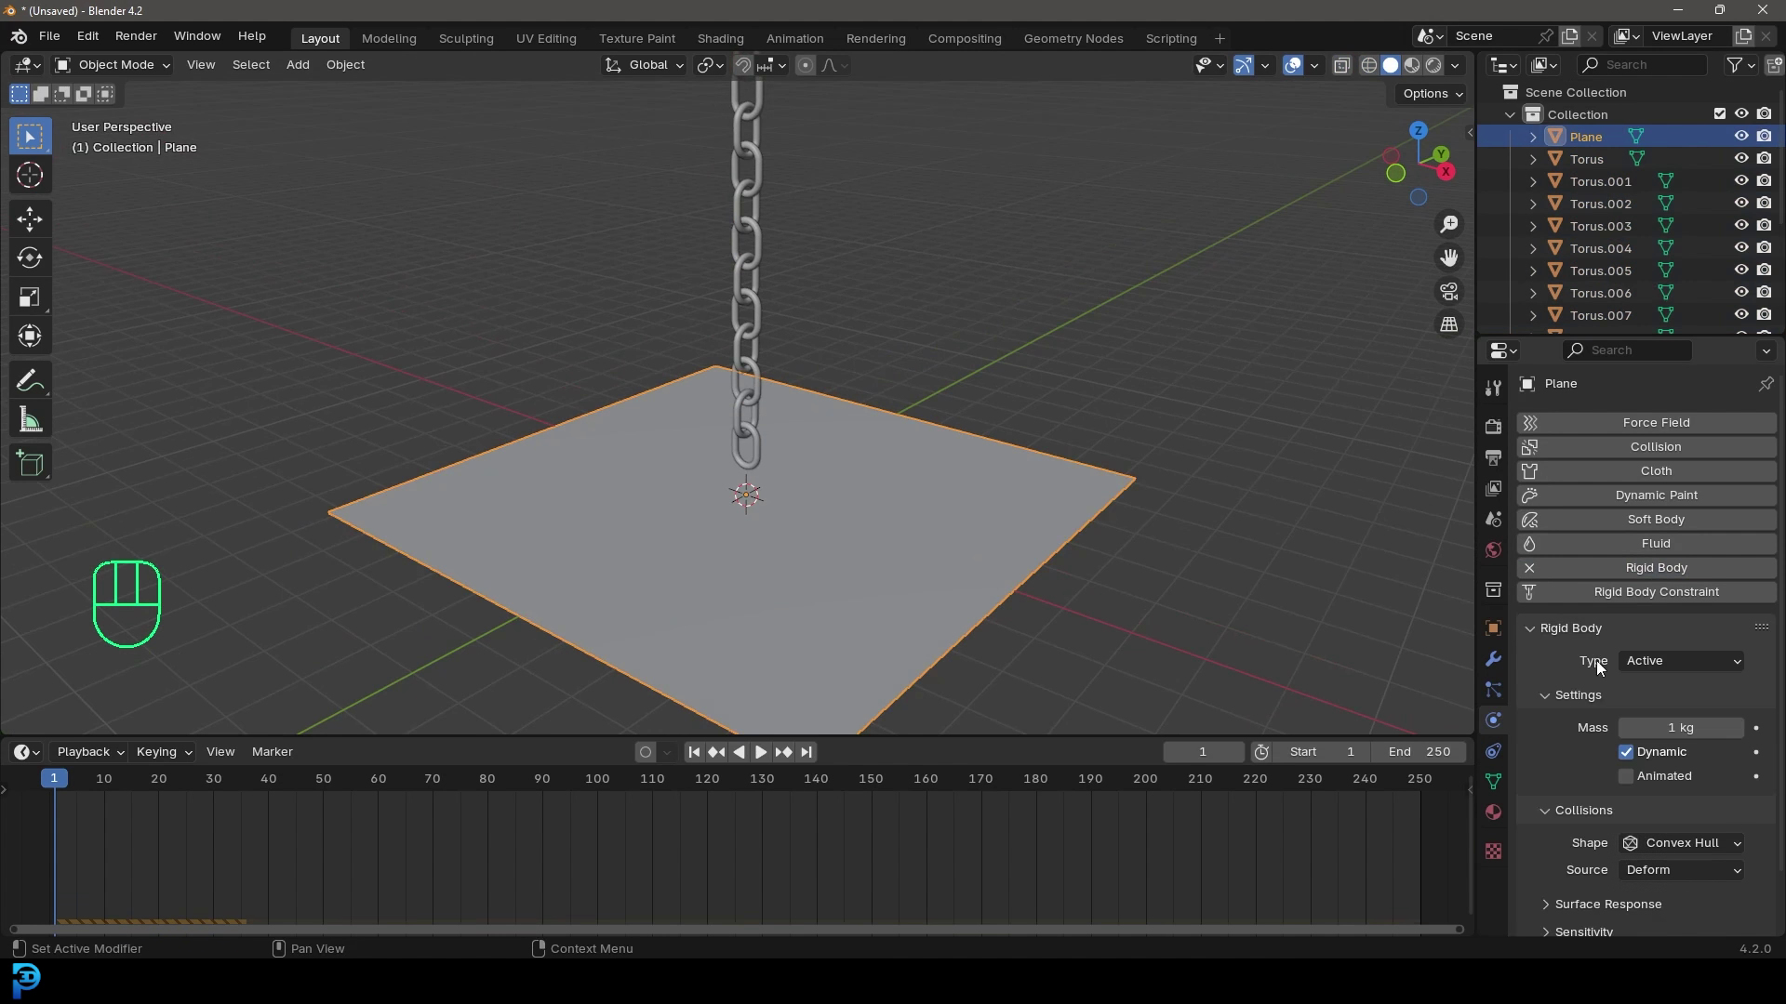
click(1661, 711)
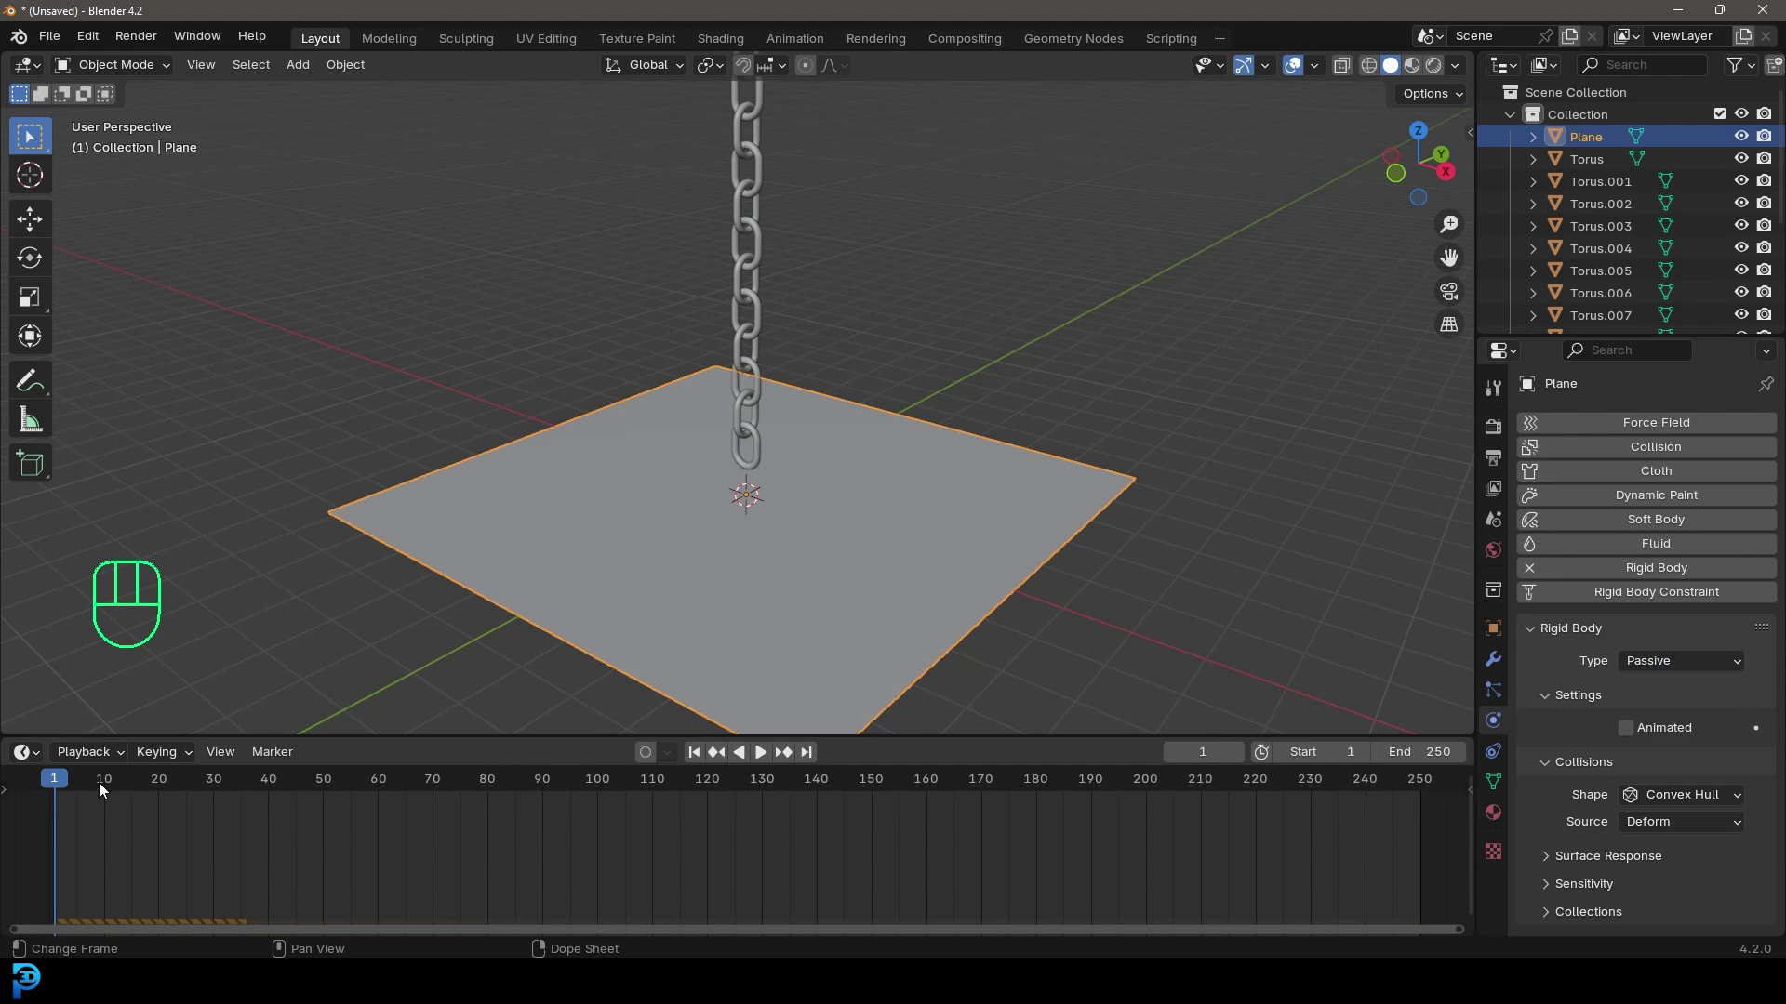
key(space)
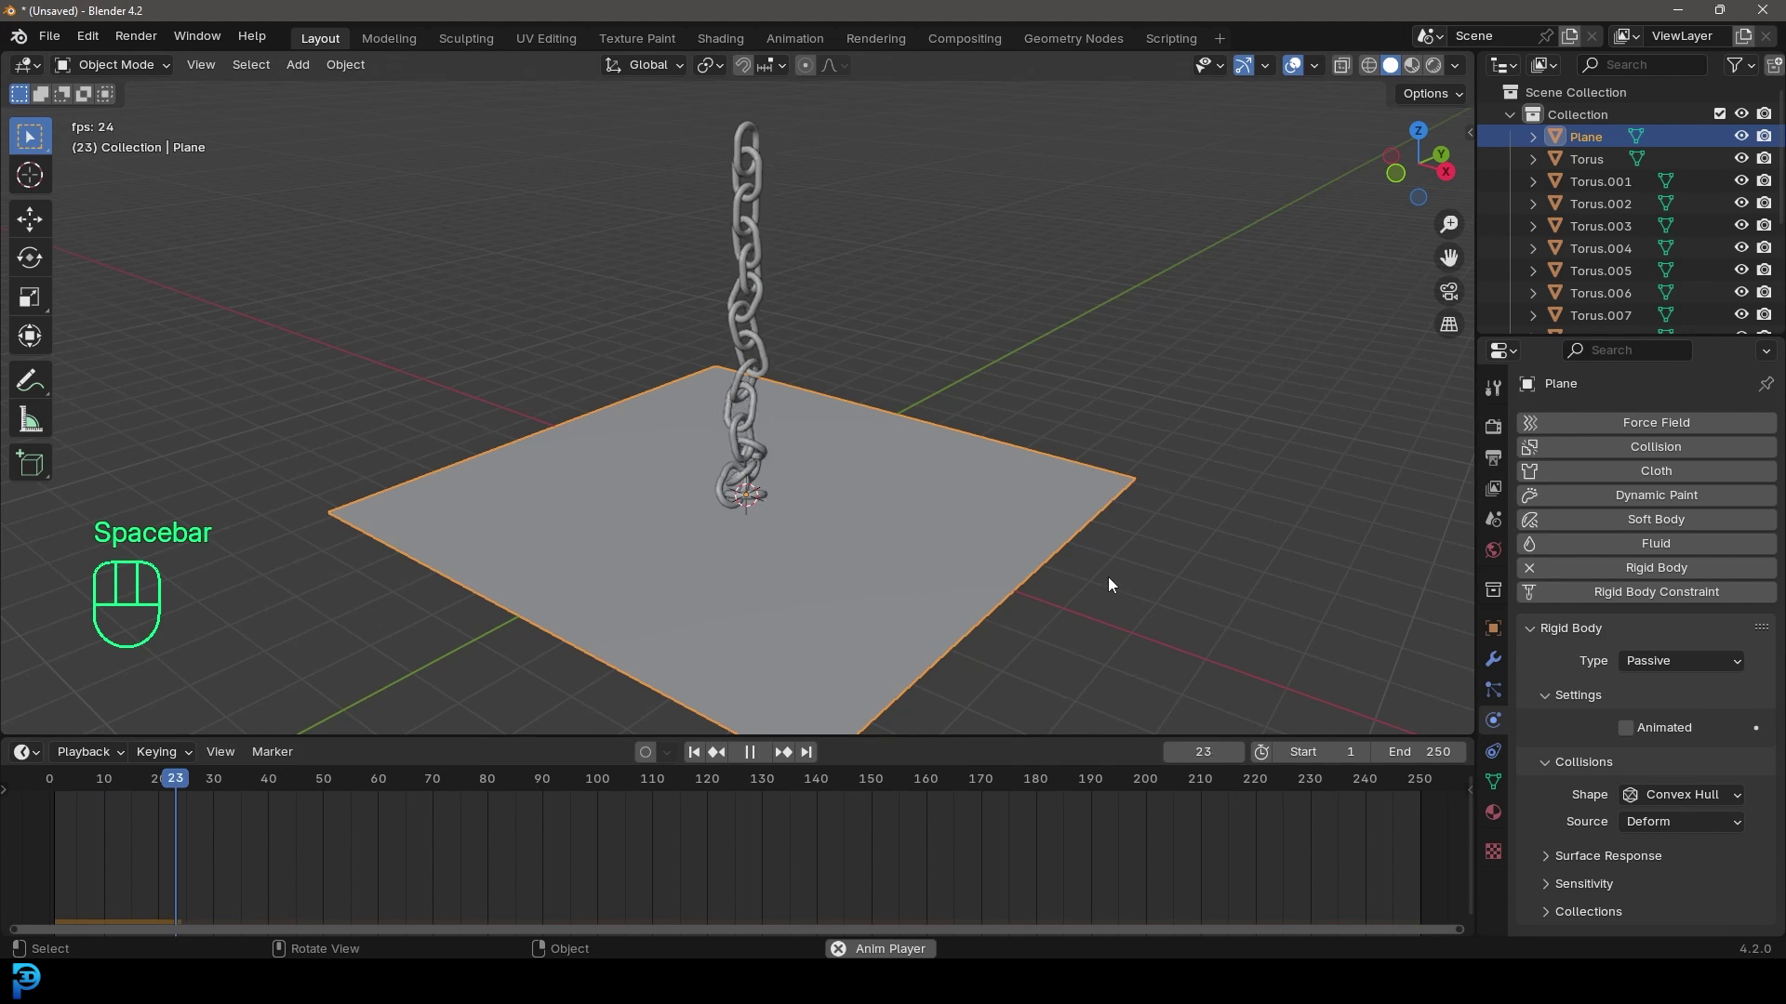
middle_drag(1058, 590, 1090, 592)
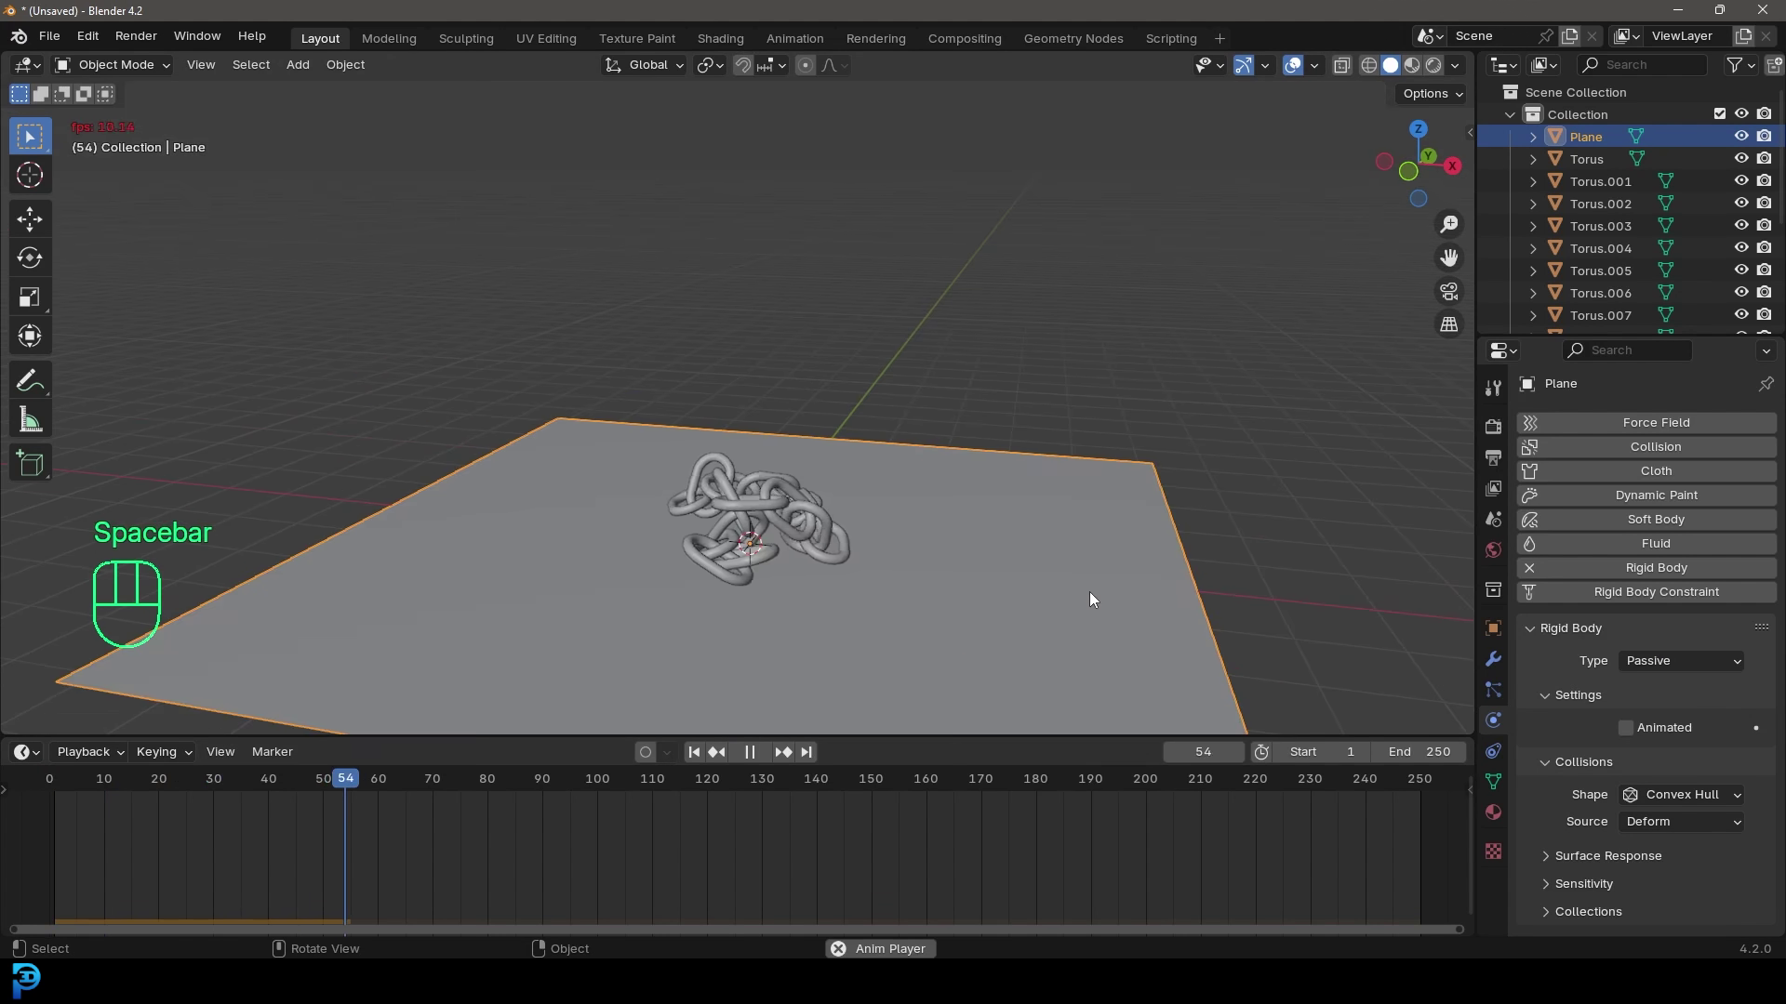
key(space)
middle_drag(1019, 510, 878, 407)
shift+middle_drag(867, 323, 849, 451)
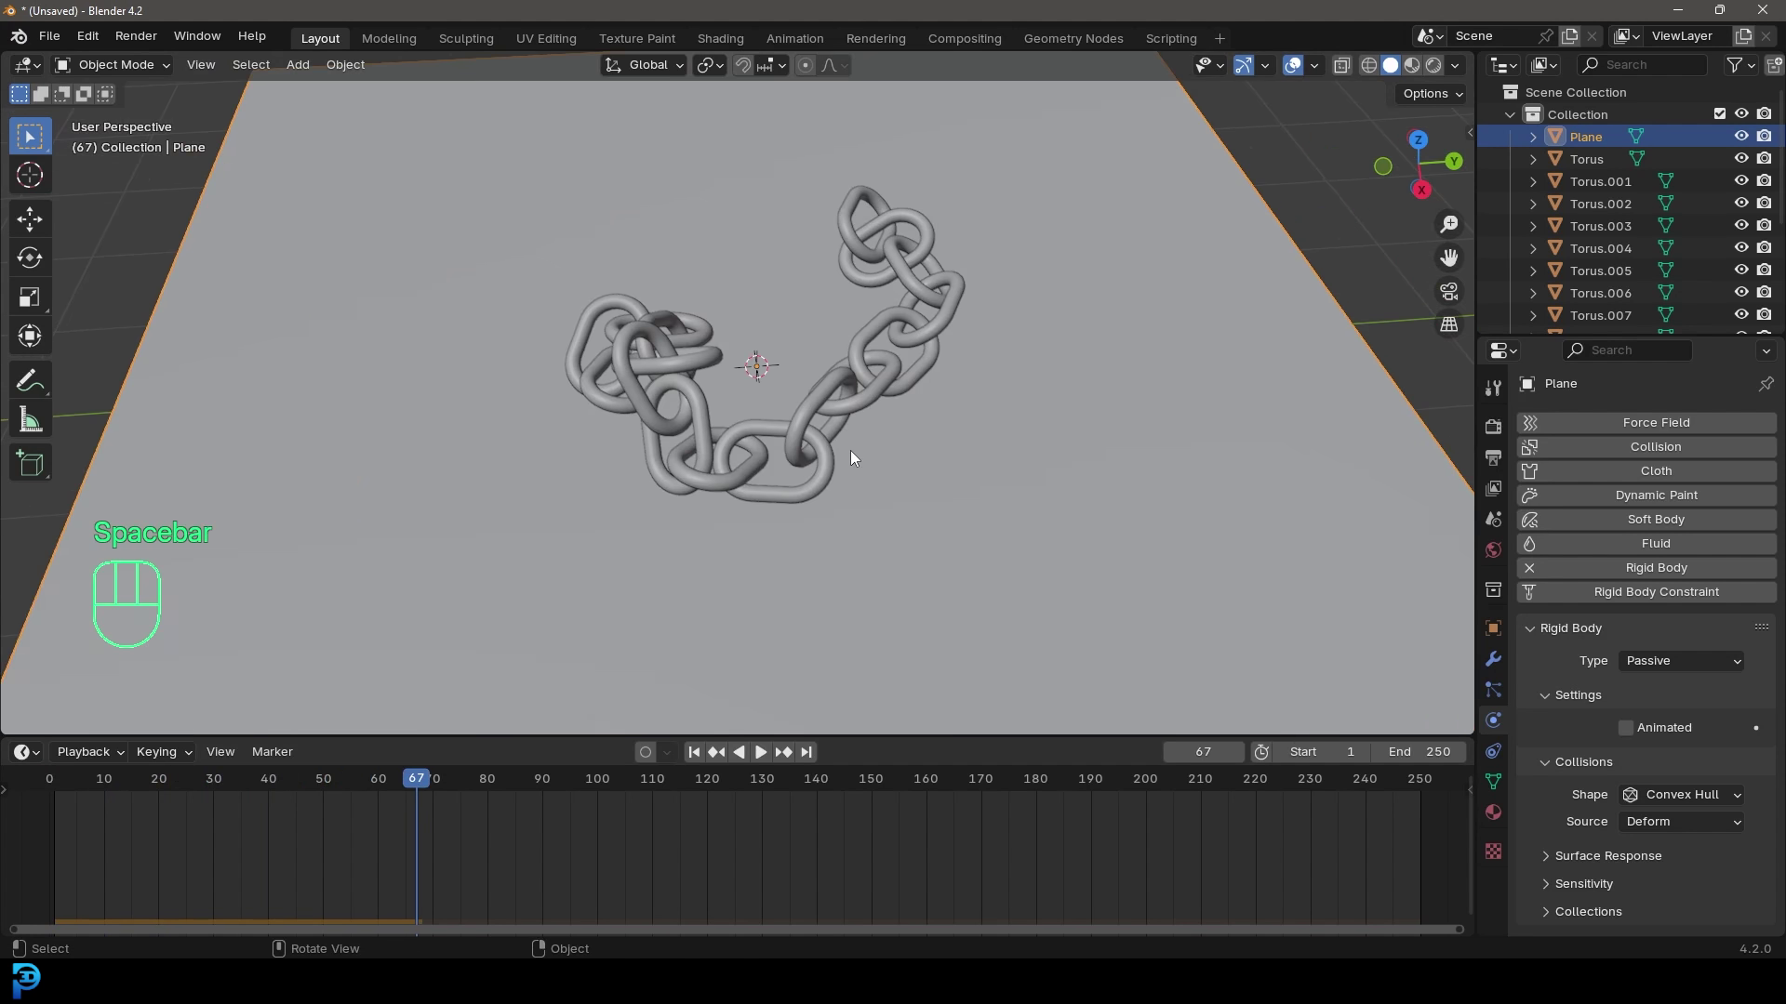
key(shift+Left)
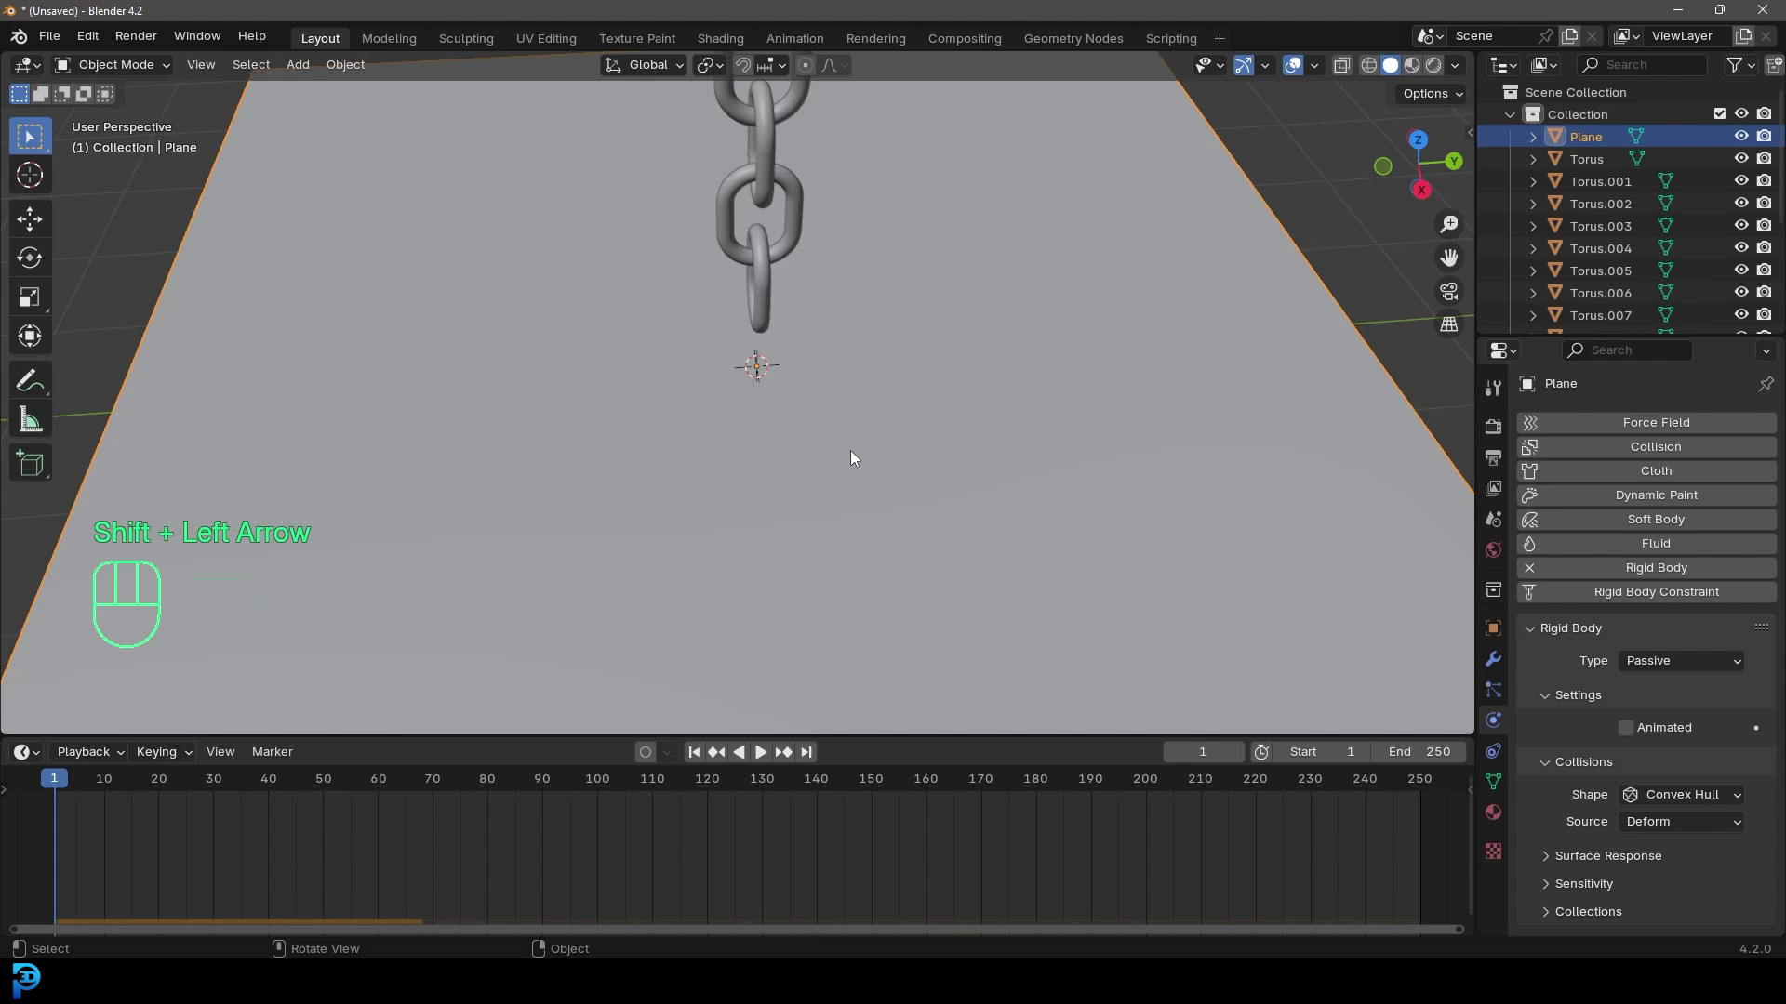
- In front view, select all chain links, rotate them about 45° and move them into place
key(KP_1)
scroll(717, 368, down, 4)
shift+middle_drag(717, 368, 772, 472)
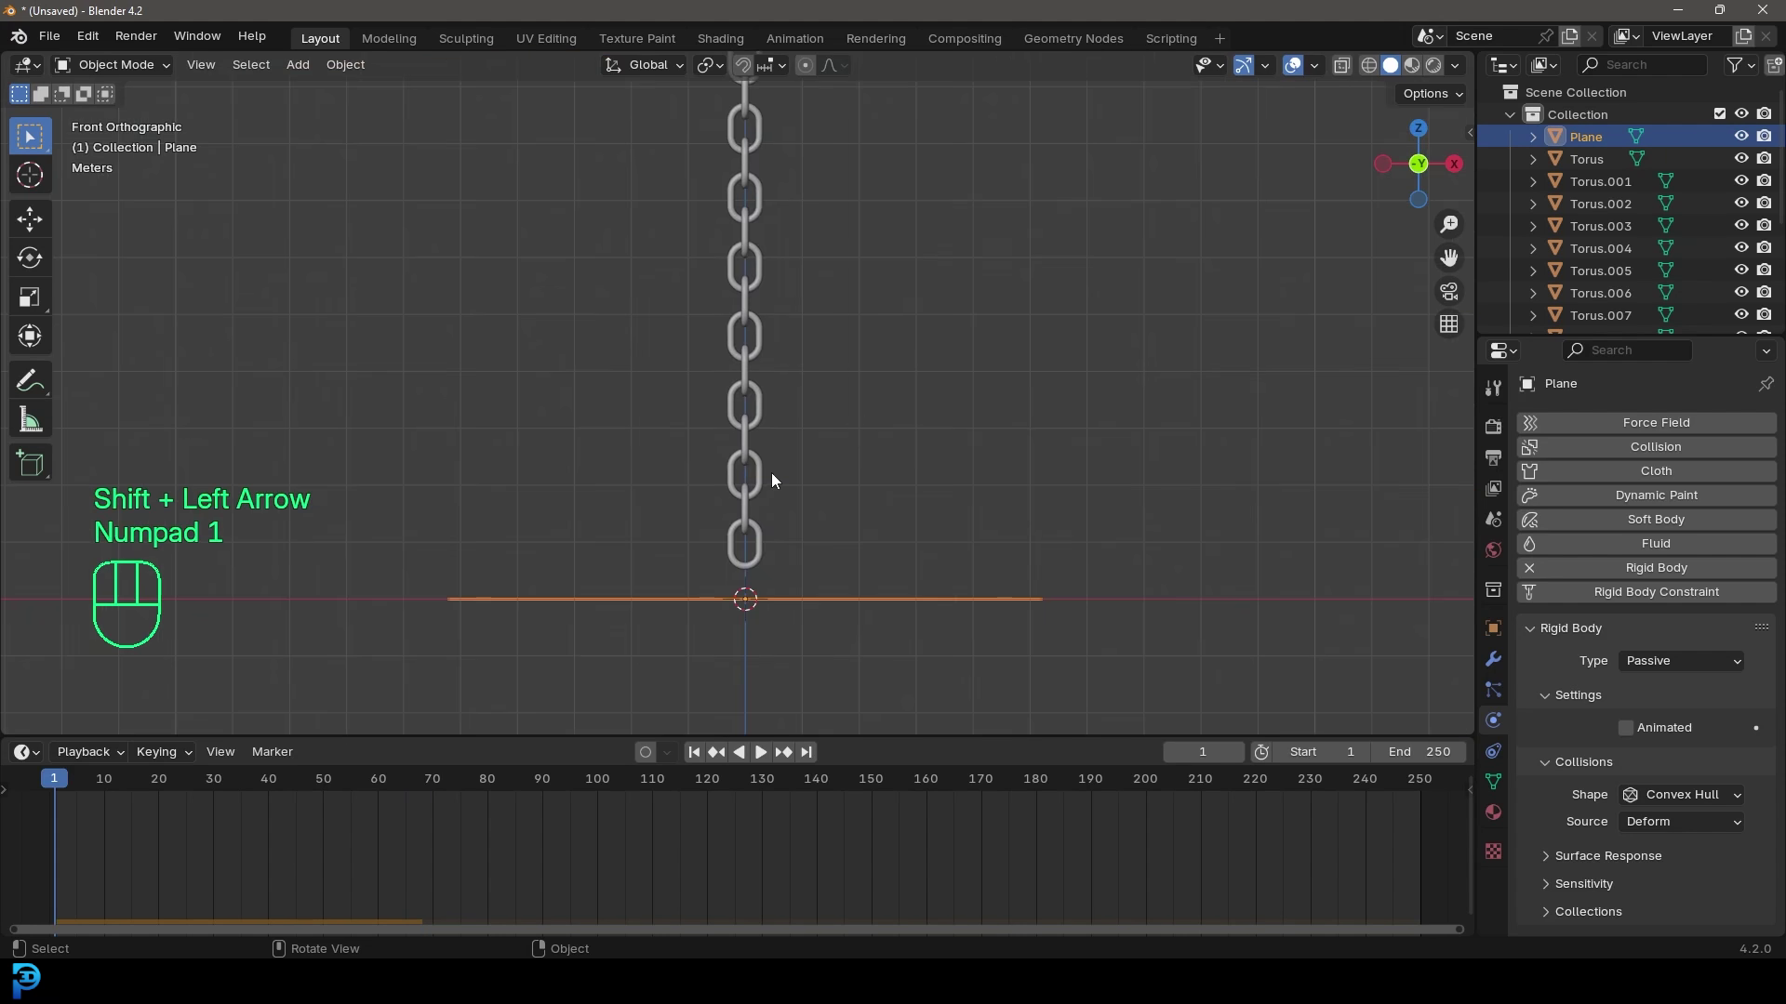
scroll(774, 311, down, 3)
drag(648, 133, 820, 487)
scroll(832, 537, up, 2)
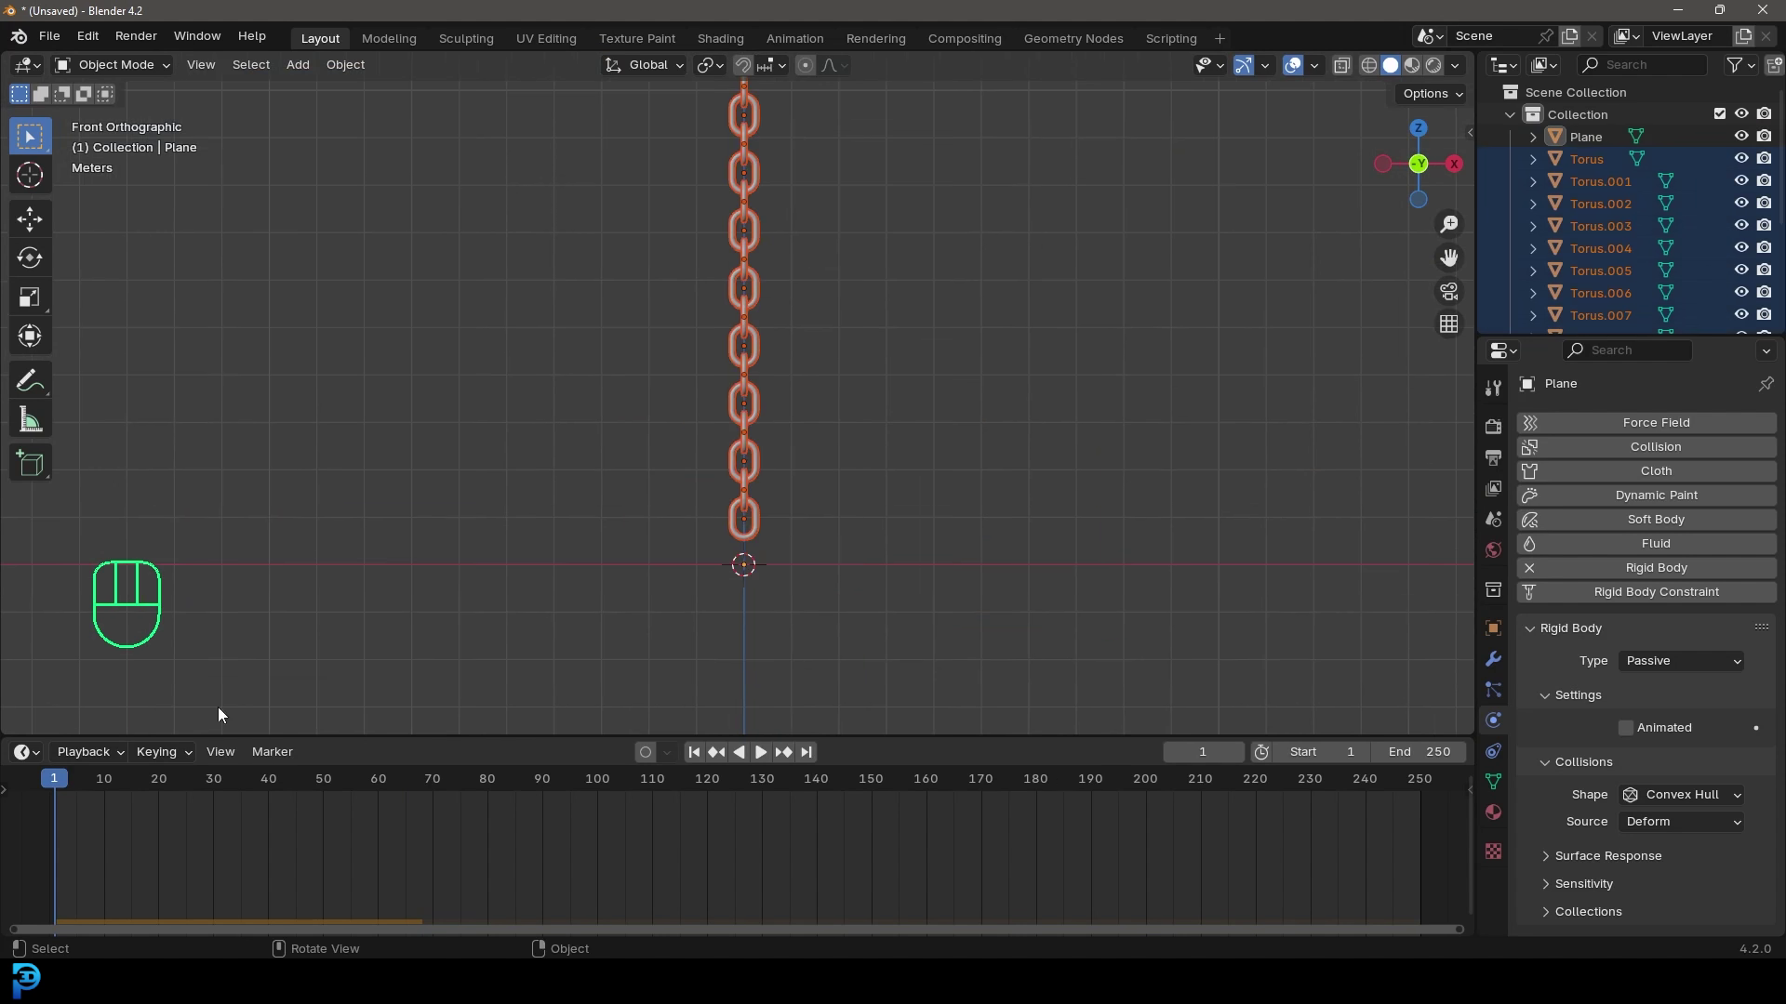
key(r)
click(1090, 407)
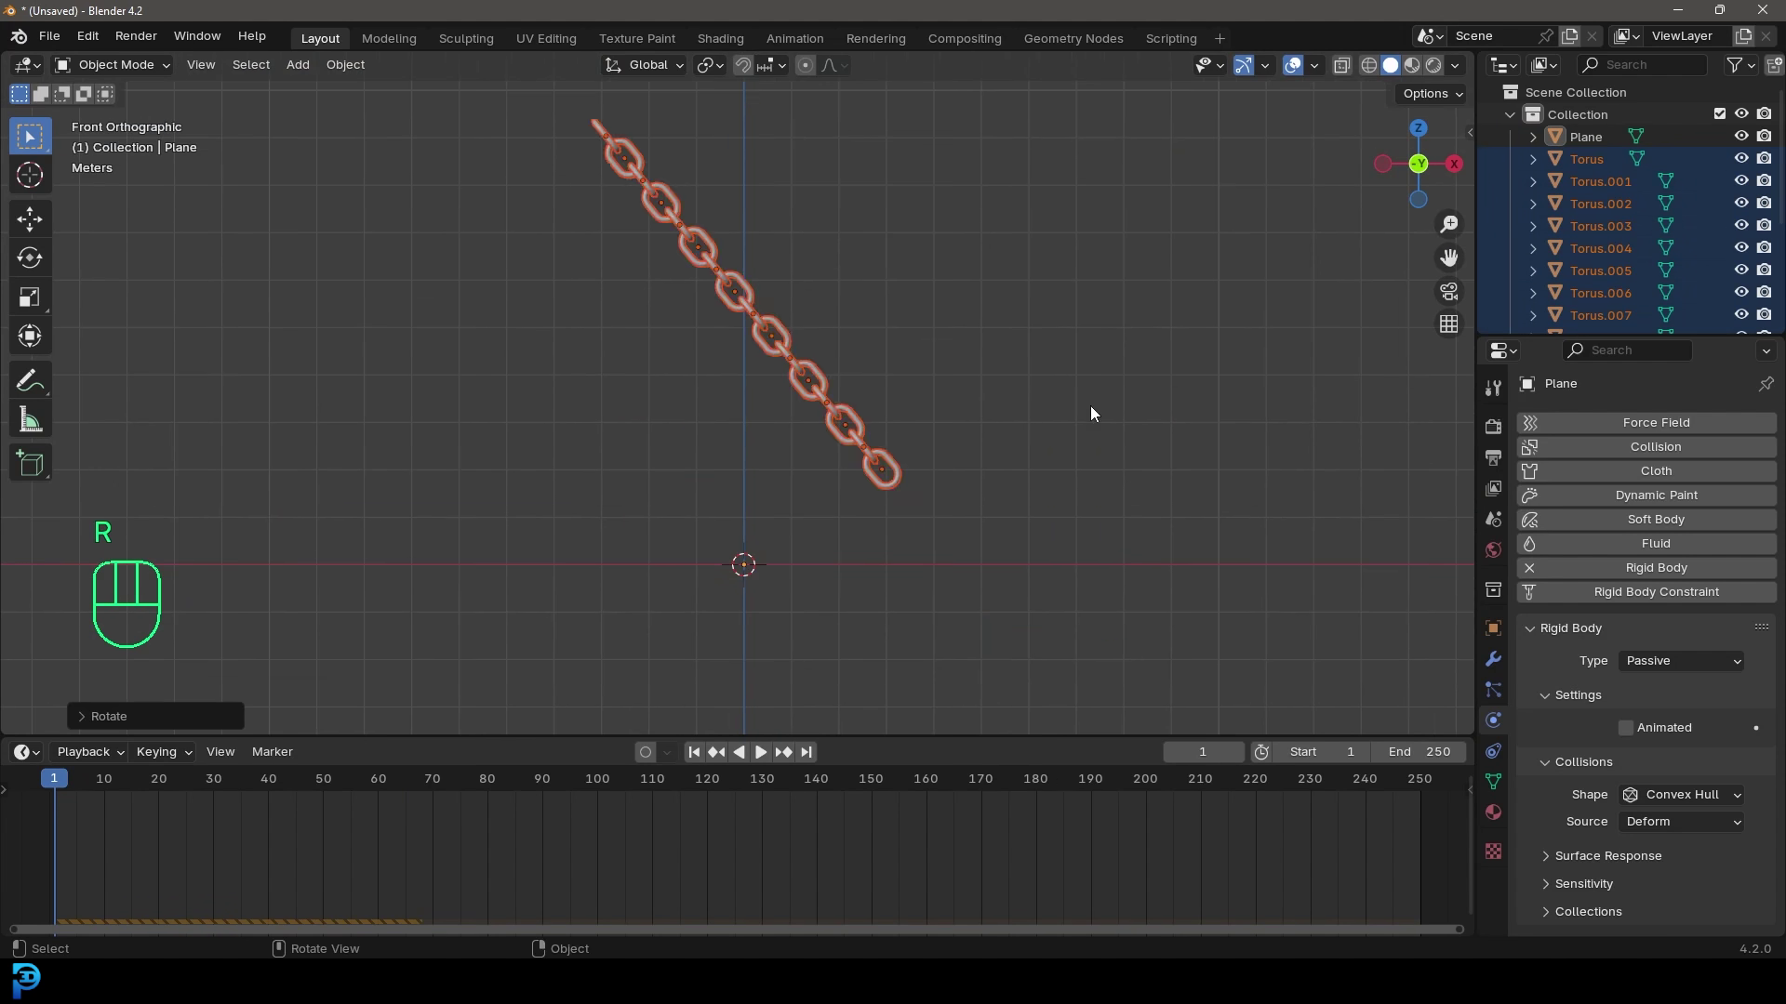
key(g)
click(1104, 478)
middle_drag(1104, 478, 976, 437)
- Make top link Torus.015 a Passive rigid body, play the swinging chain, then rewind to frame 0
scroll(976, 437, up, 2)
click(657, 237)
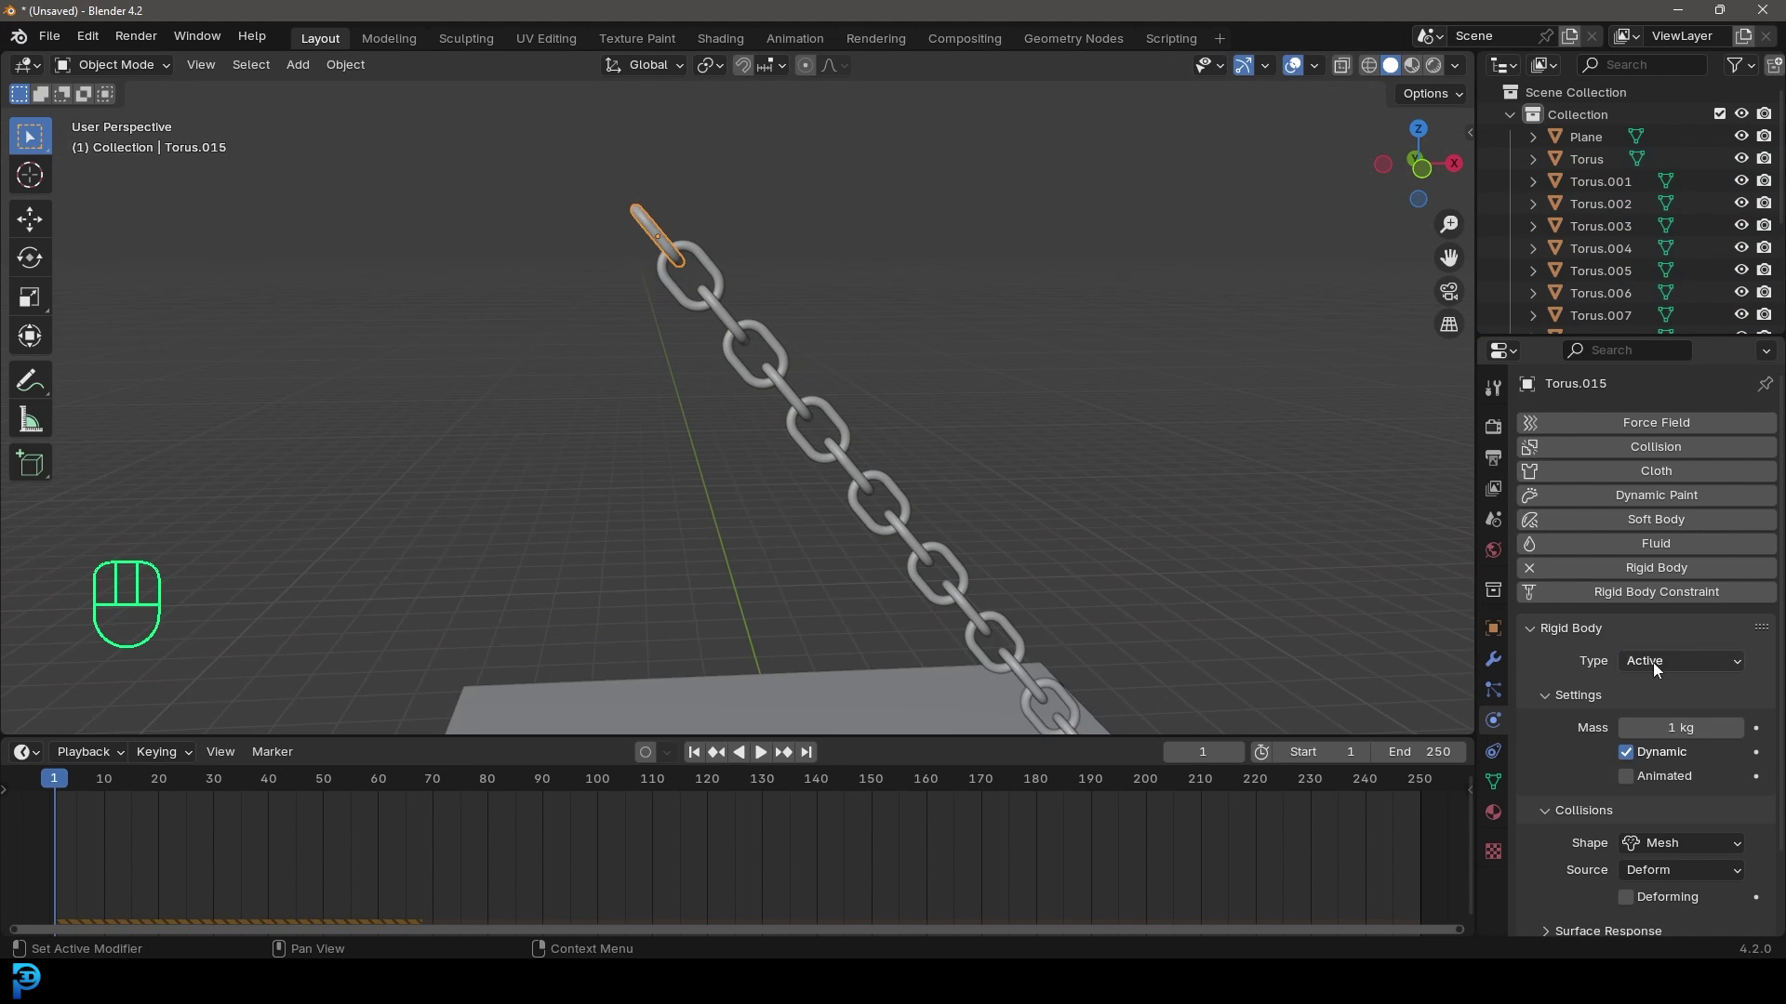
click(1645, 712)
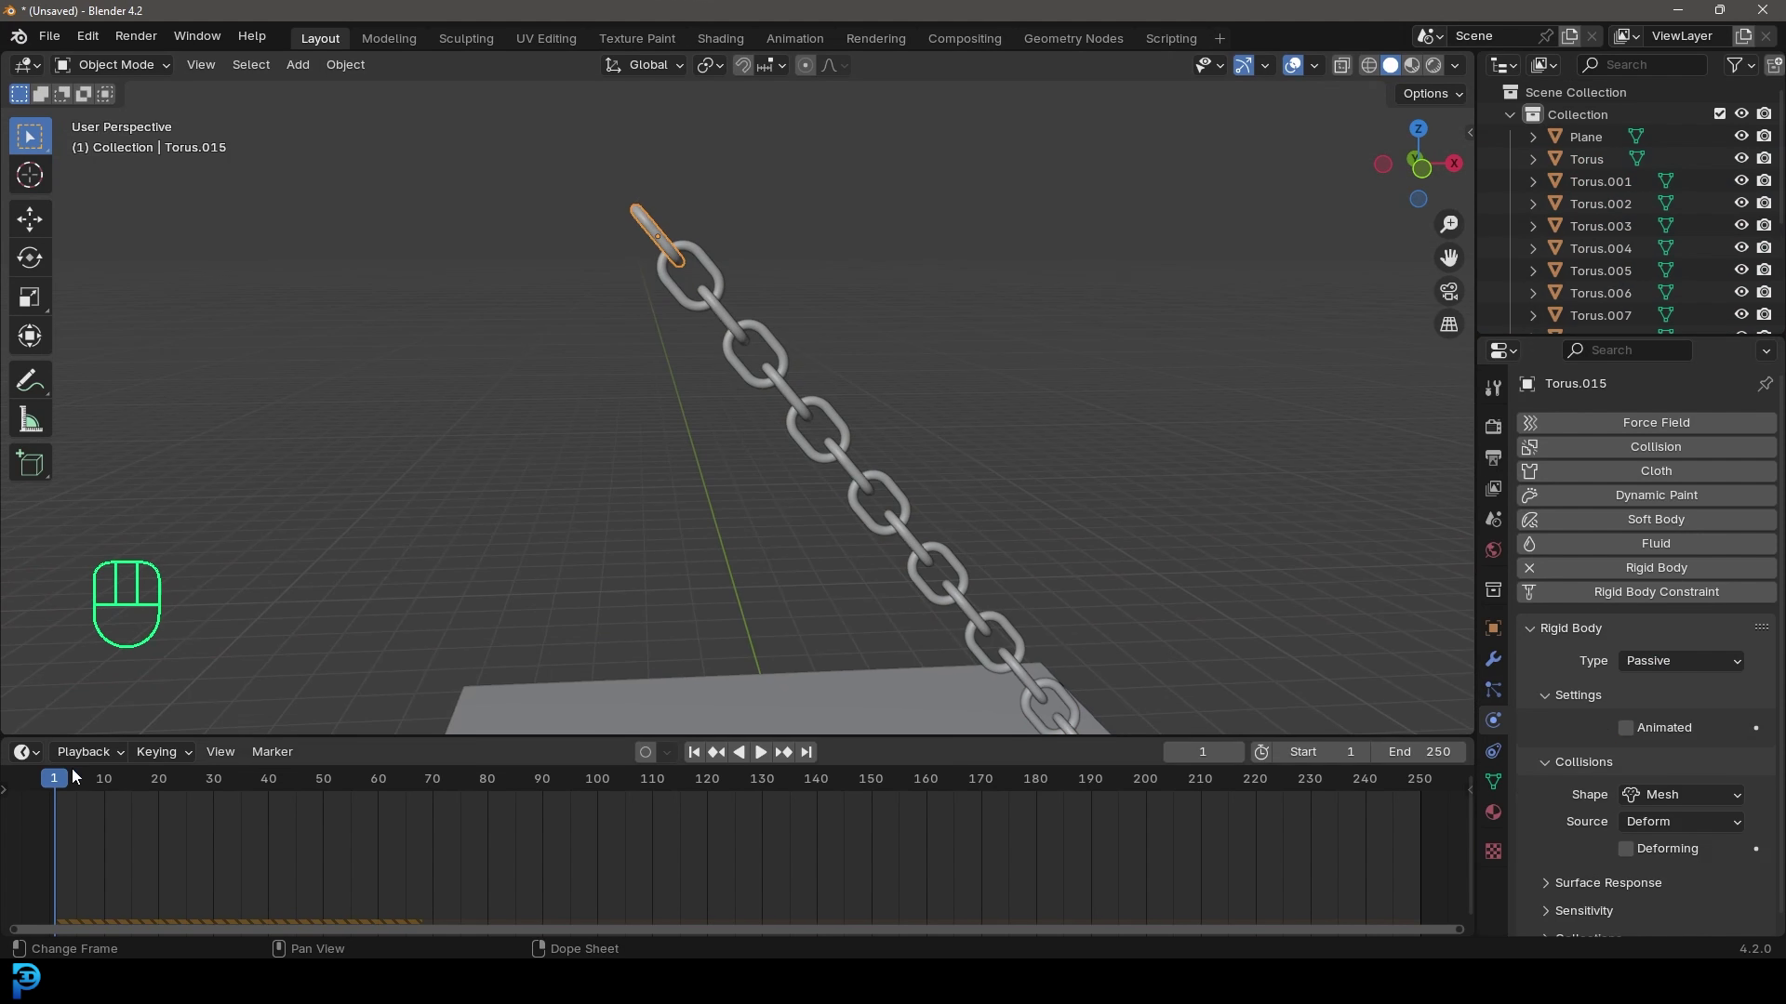
middle_drag(817, 398, 1007, 476)
key(space)
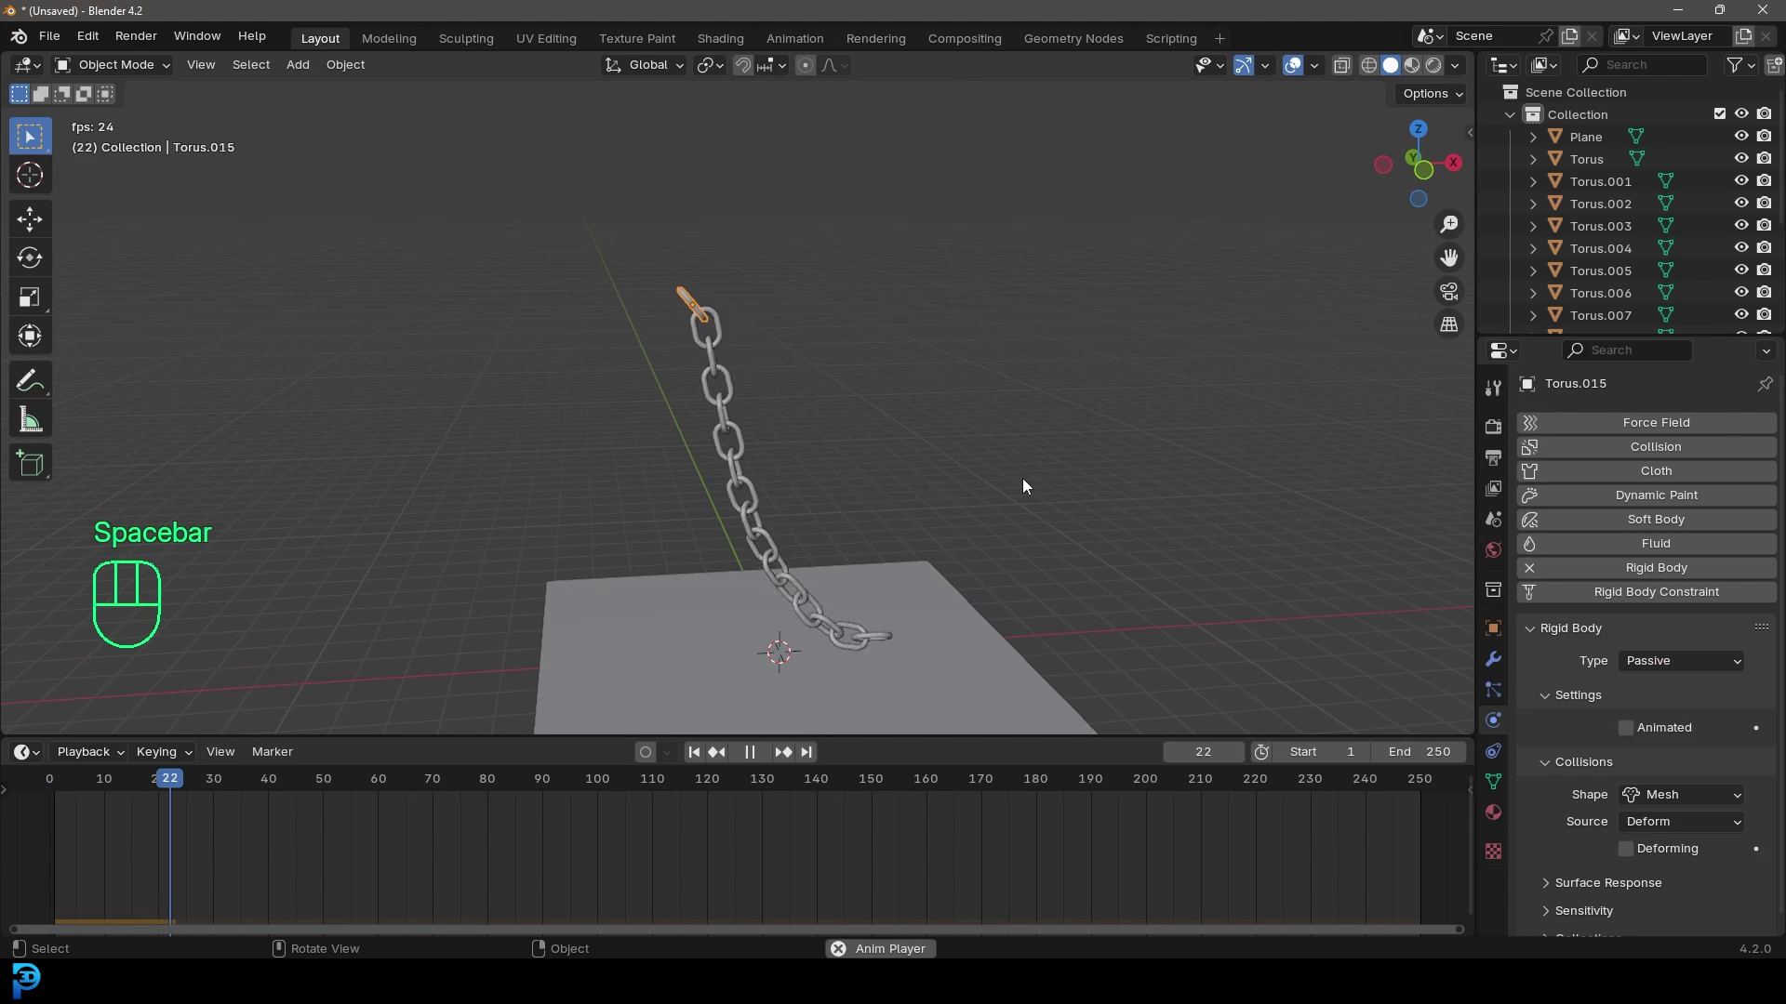
middle_drag(1008, 539, 693, 309)
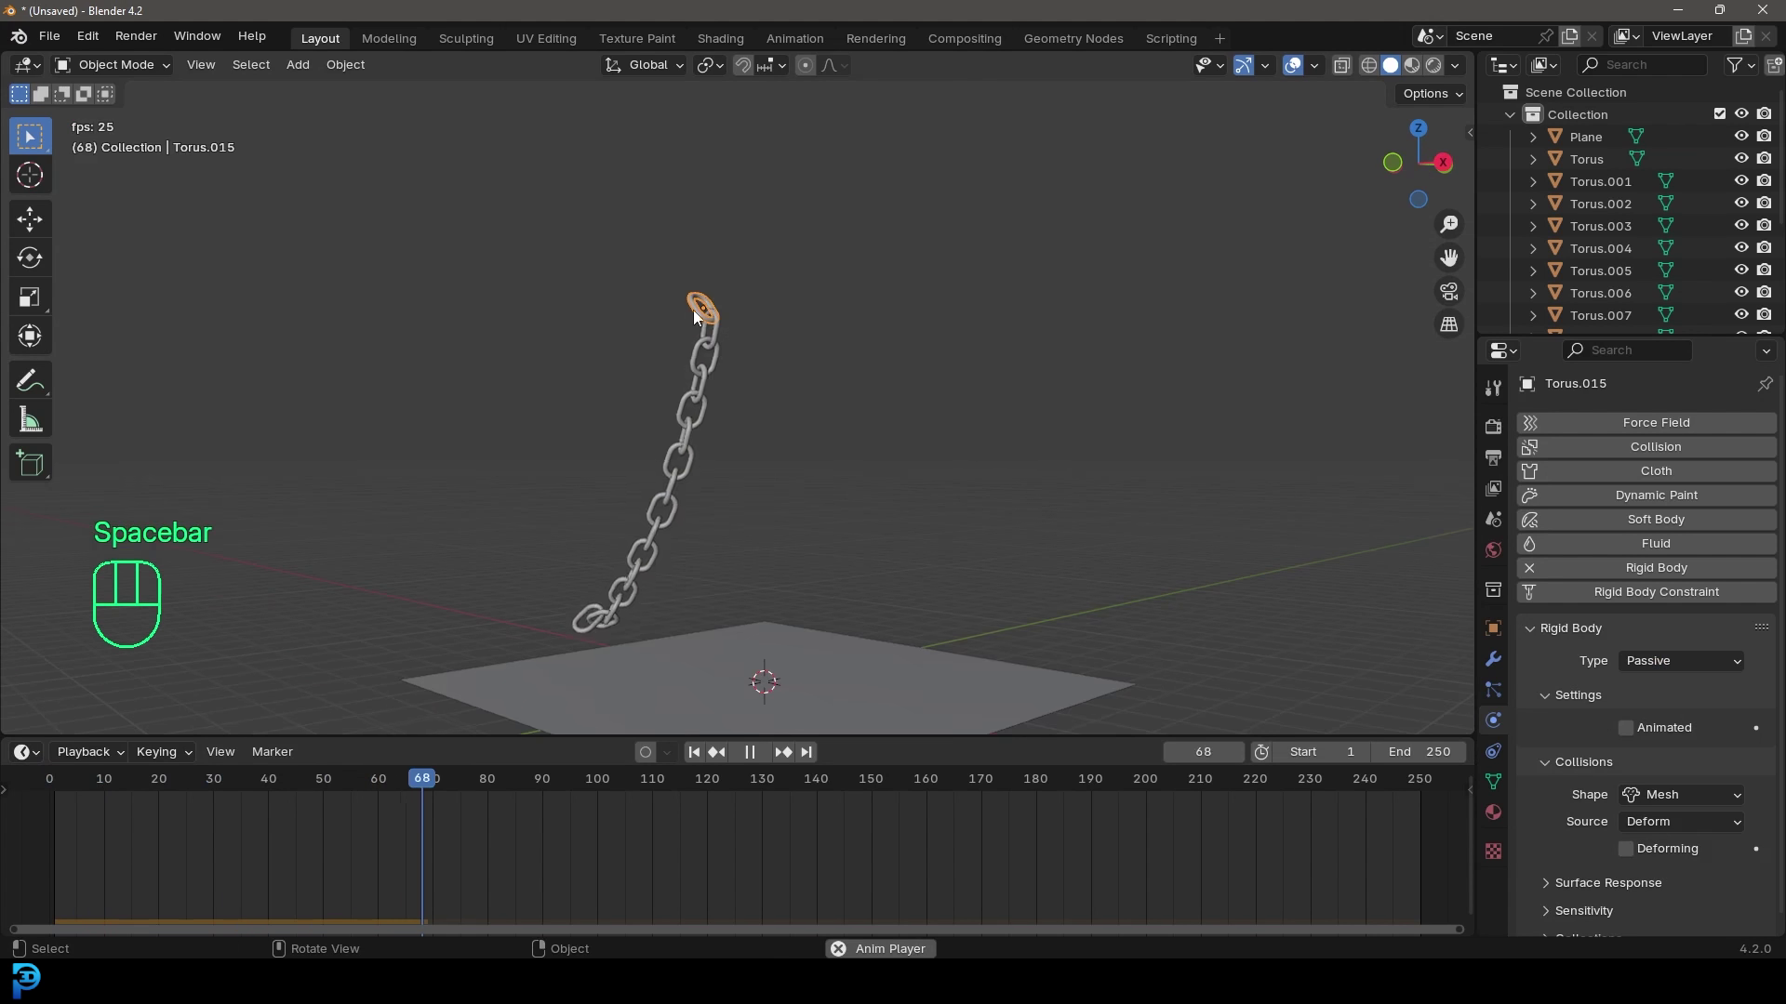
key(alt+a)
middle_drag(728, 388, 885, 422)
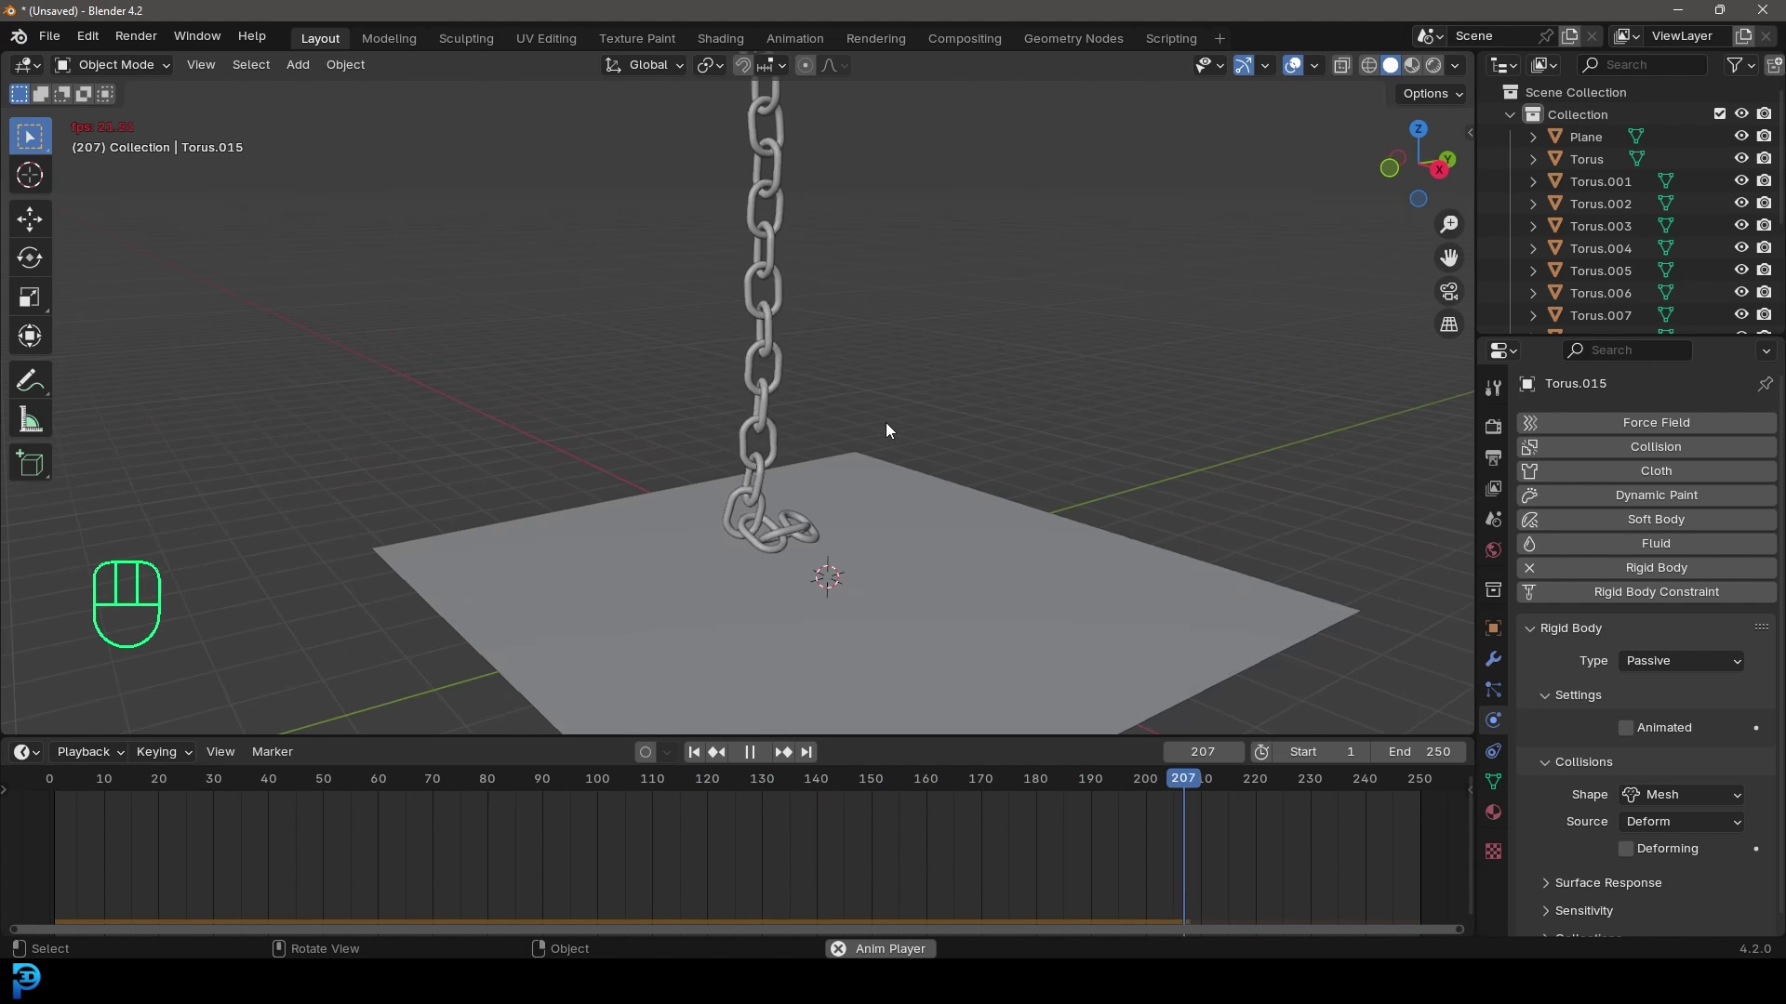
key(space)
drag(1215, 779, 49, 812)
- In front view, duplicate the four lower chain links, with Torus.007 active
middle_drag(660, 465, 807, 413)
key(KP_1)
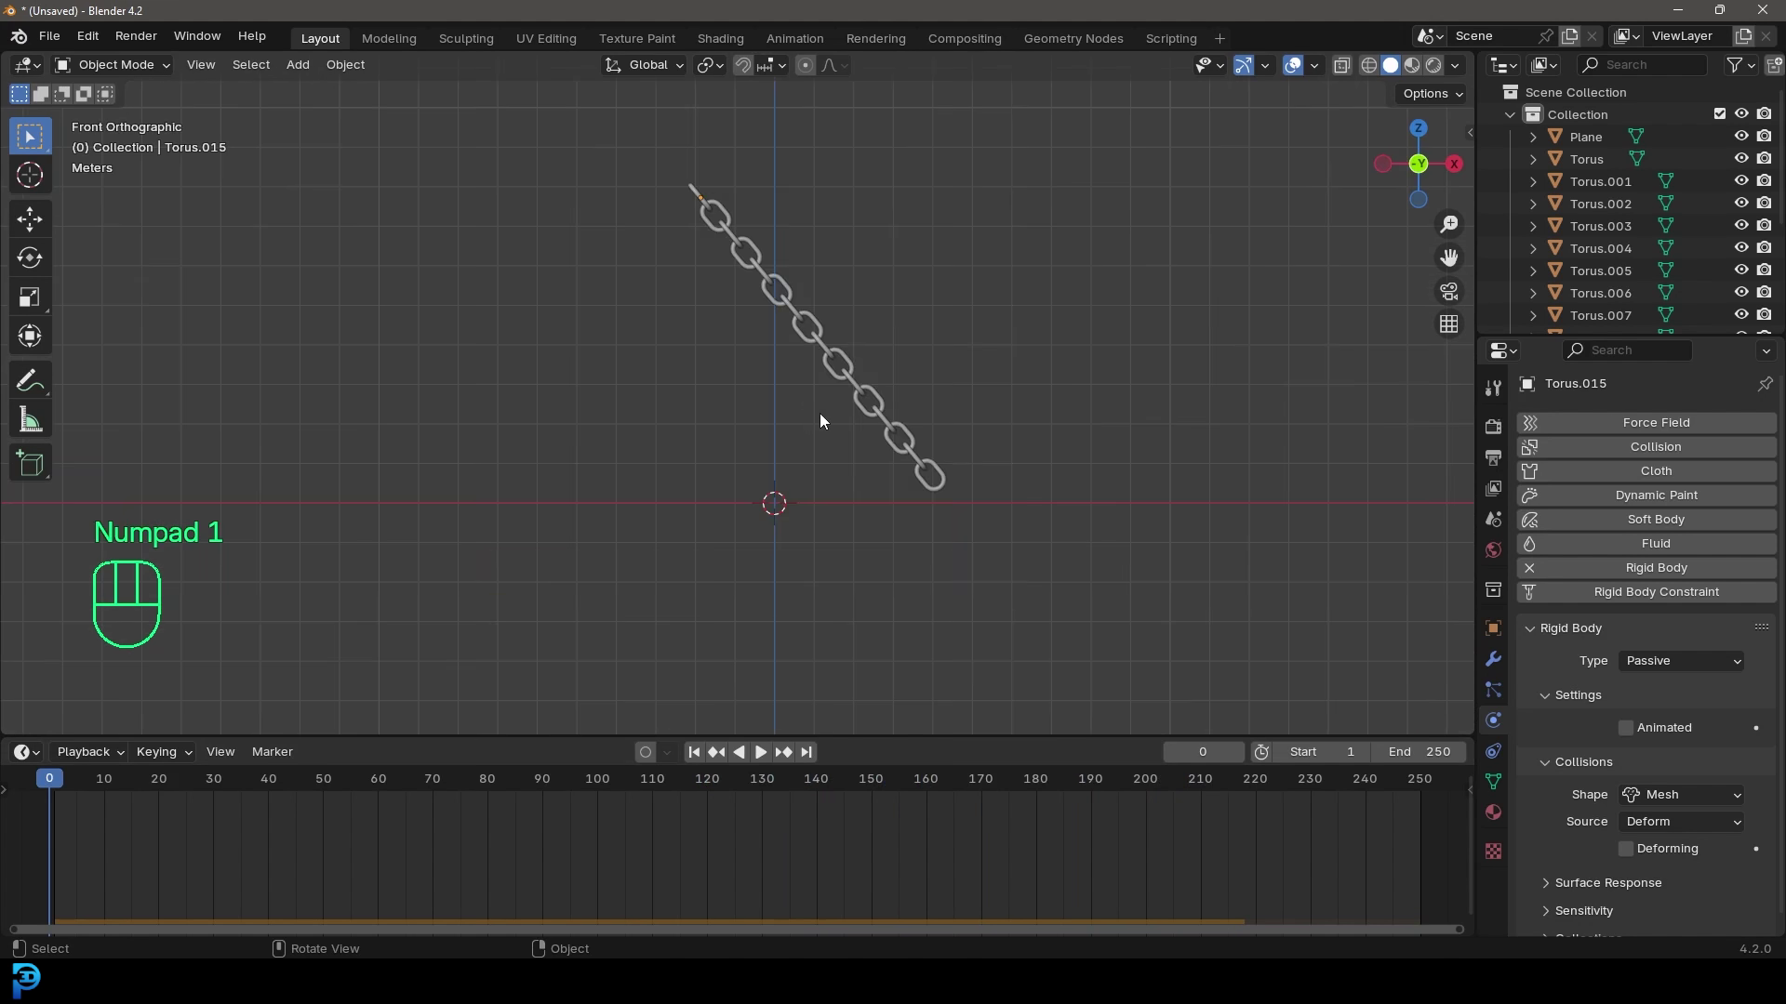
drag(744, 504, 1183, 354)
shift+click(873, 331)
scroll(941, 353, up, 1)
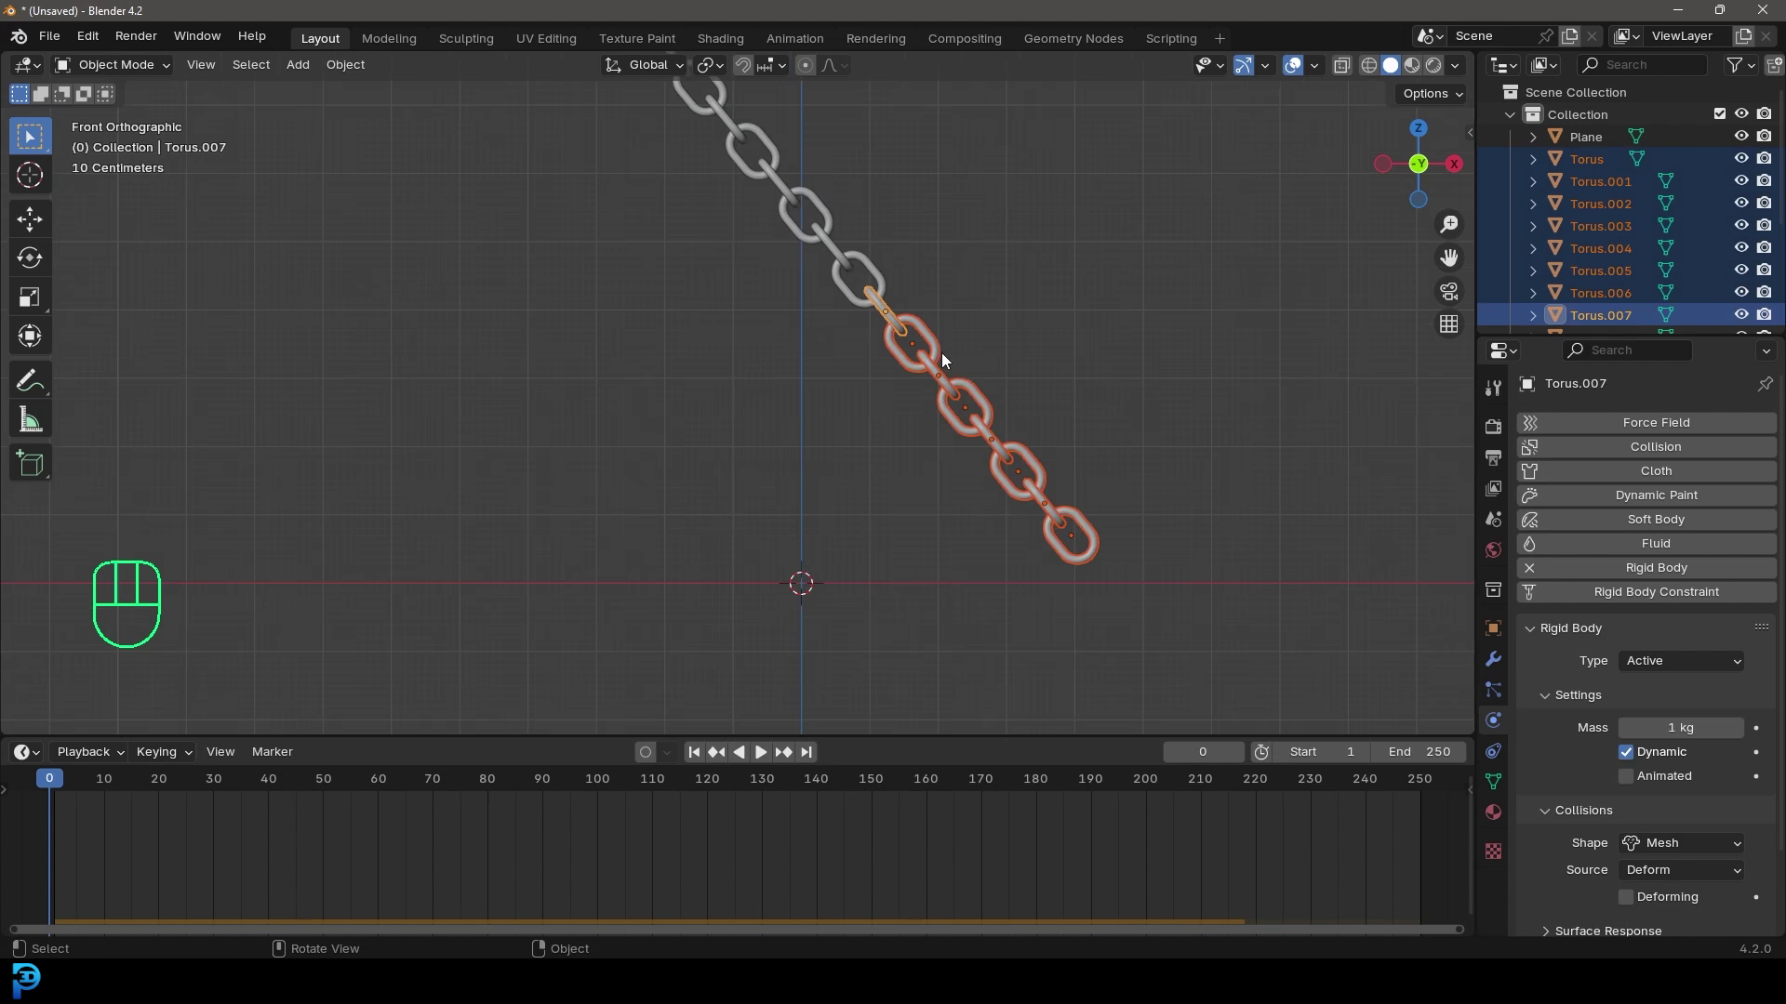
key(shift+d)
click(774, 336)
- Rotate the copied links and move them so they hook angled onto the main chain
key(r)
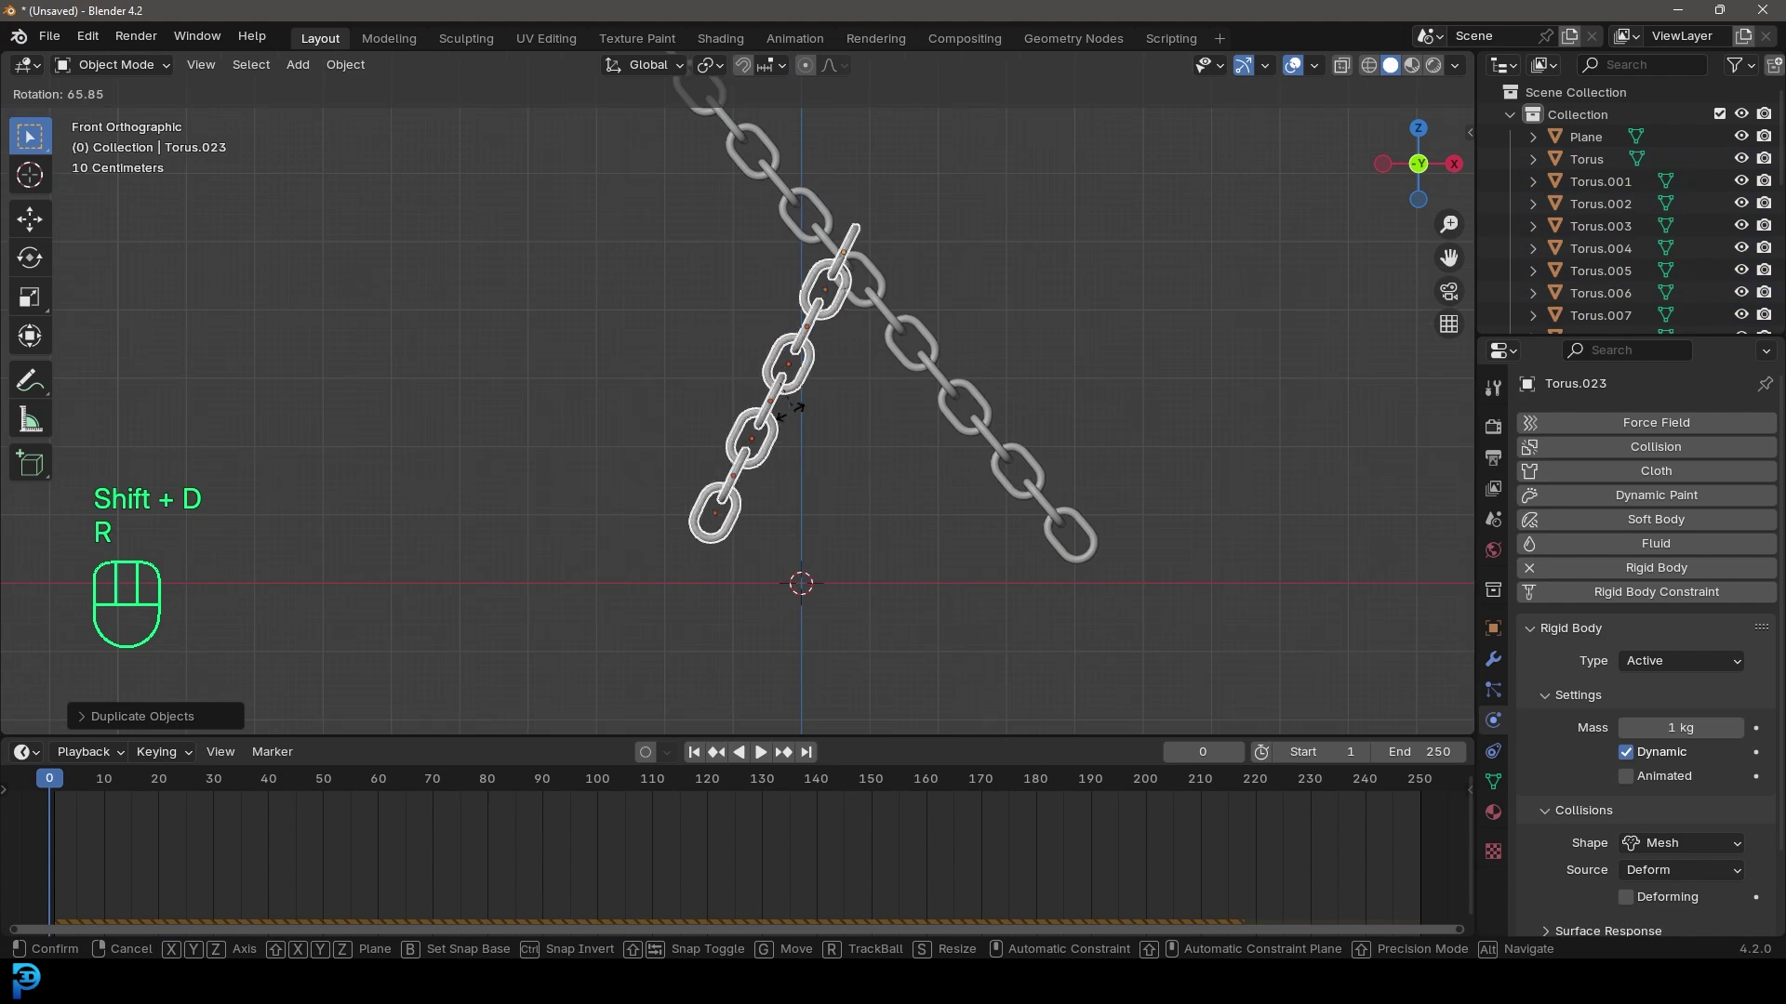
click(777, 407)
scroll(1058, 271, up, 2)
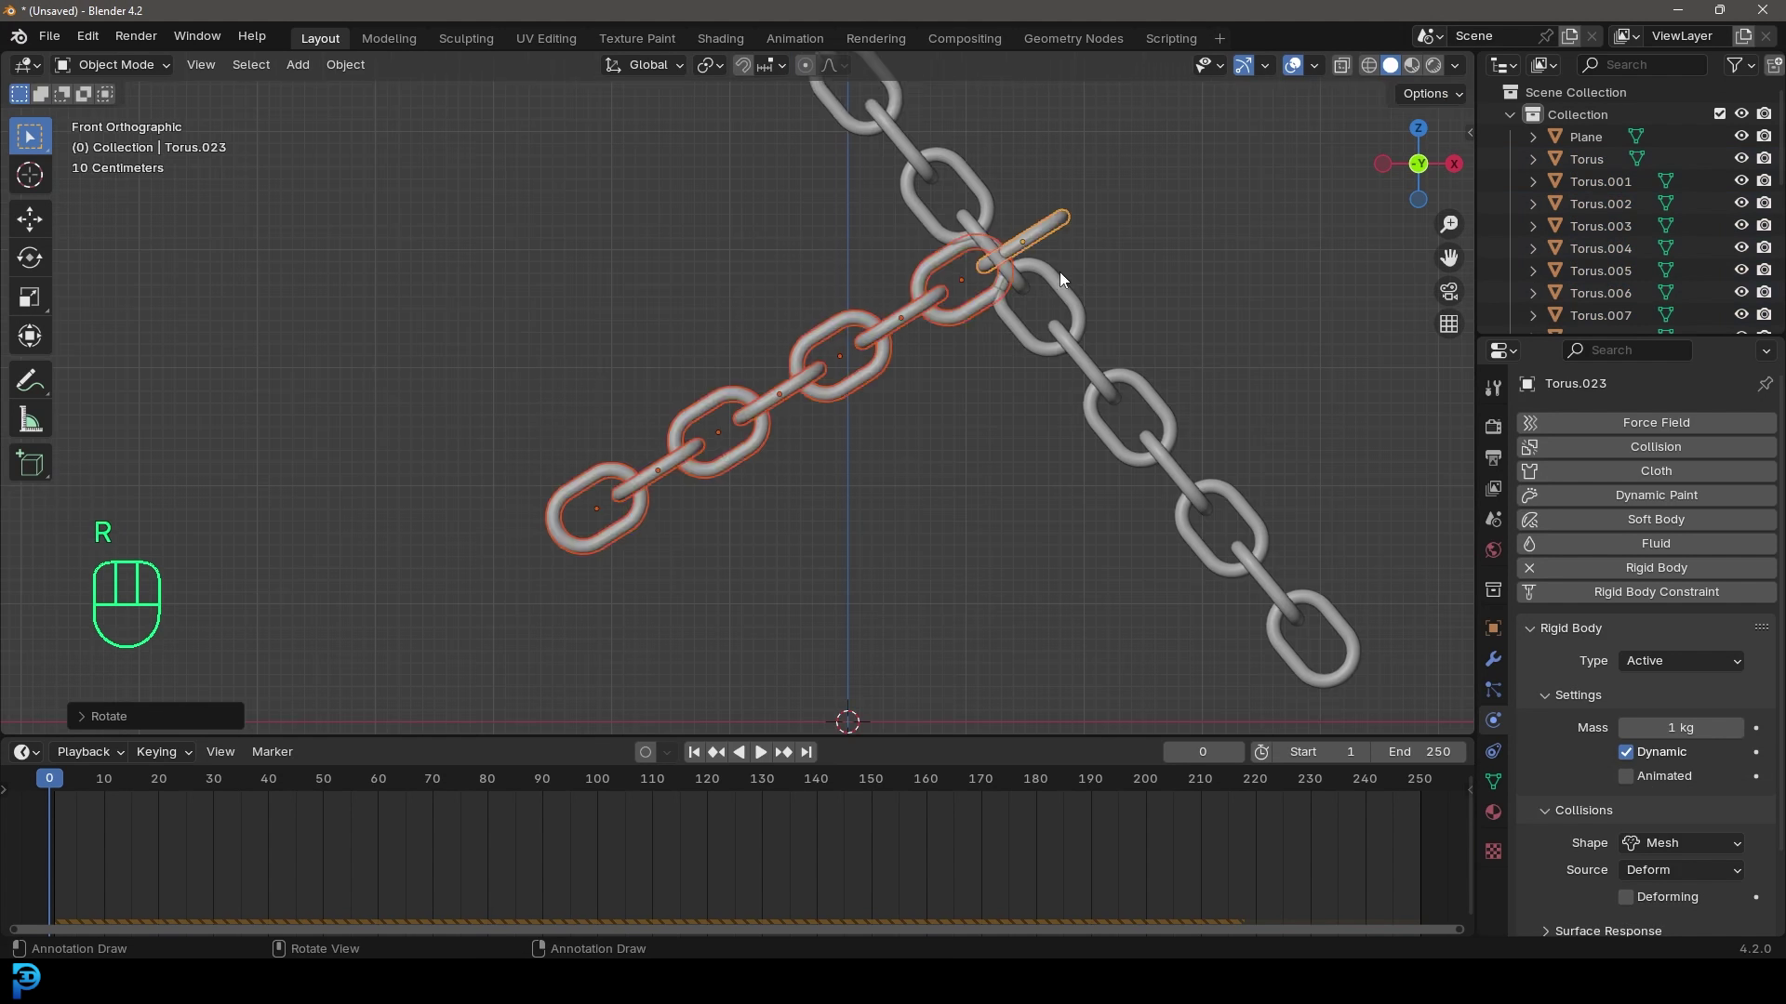
key(g)
click(946, 289)
middle_drag(946, 288, 980, 429)
scroll(813, 387, down, 6)
key(alt+a)
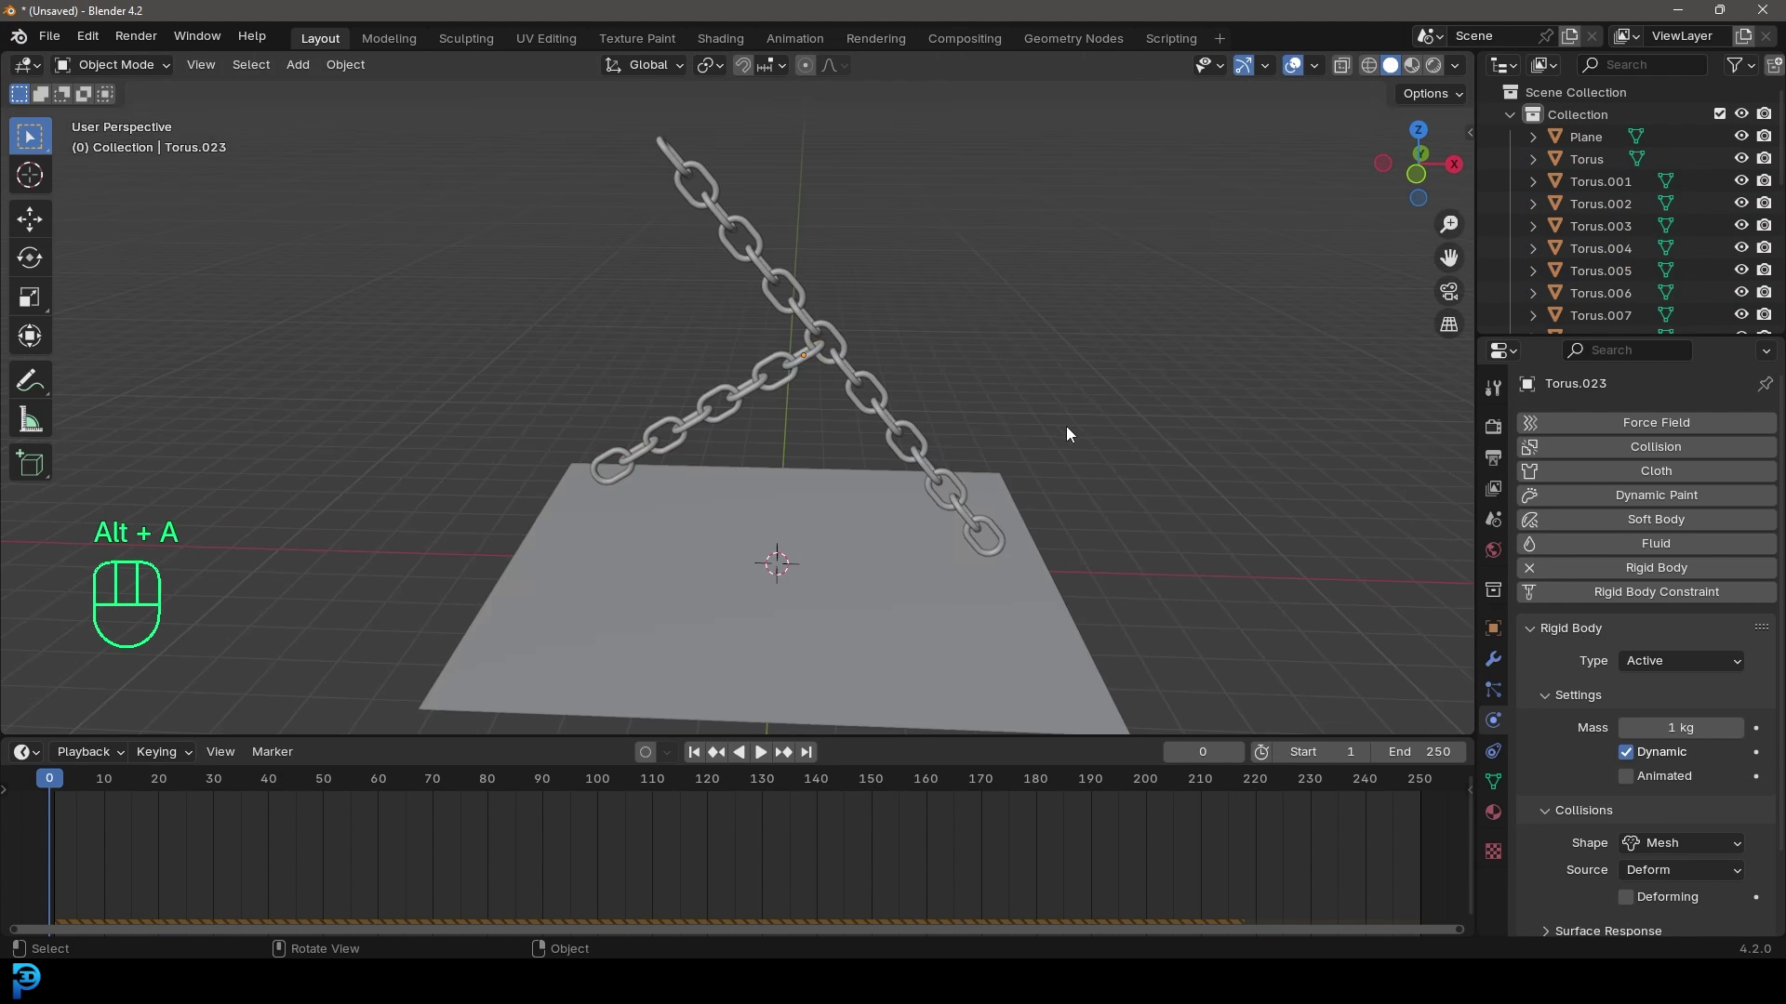
key(space)
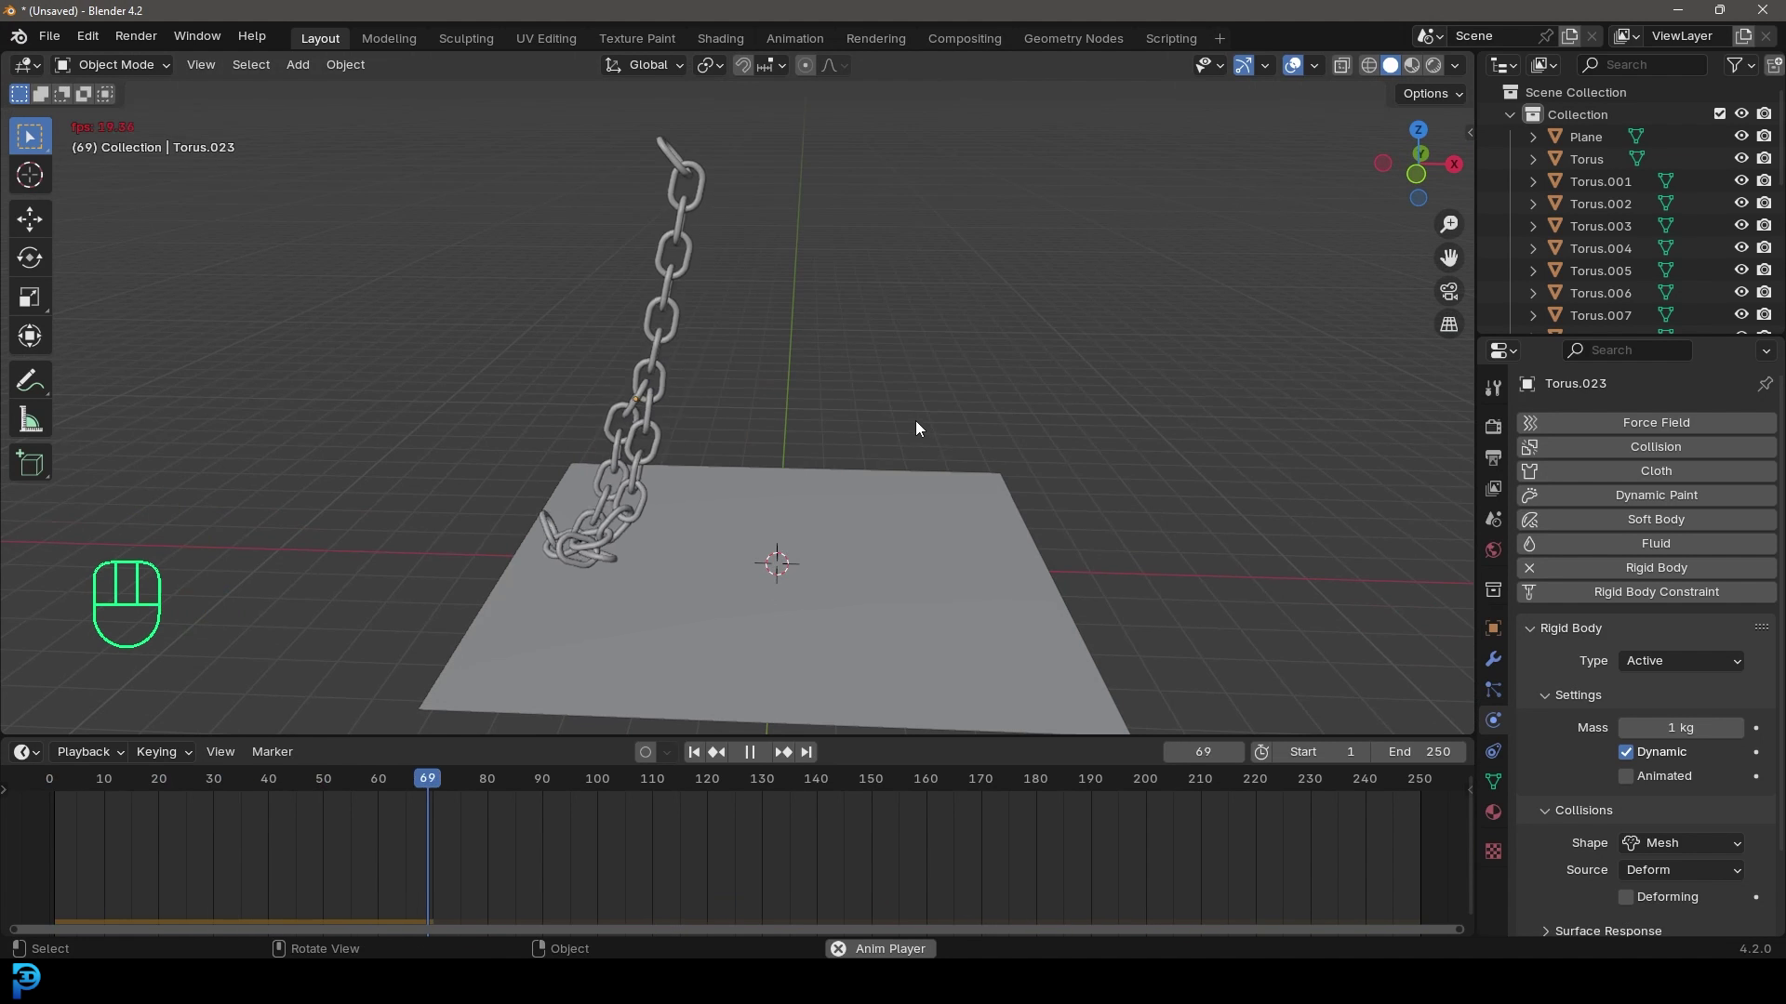
scroll(893, 423, up, 2)
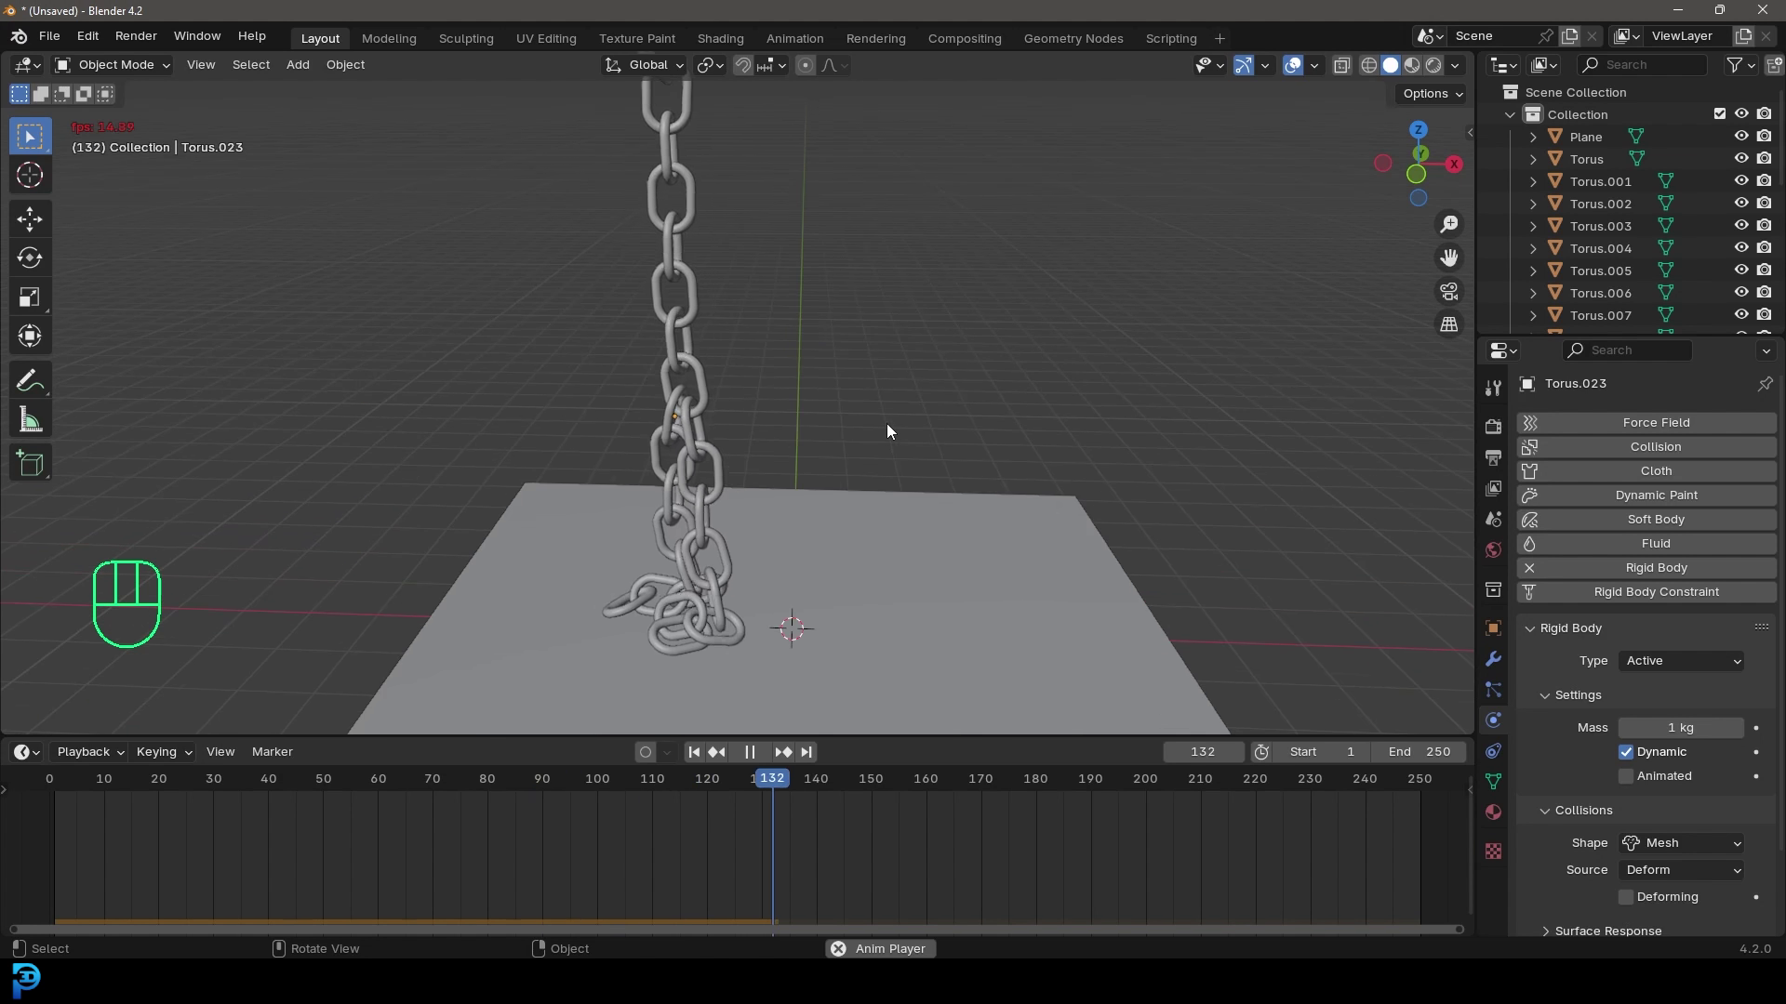
key(space)
mouse_move(945, 424)
middle_down()
mouse_move(845, 439)
mouse_move(945, 420)
middle_up()
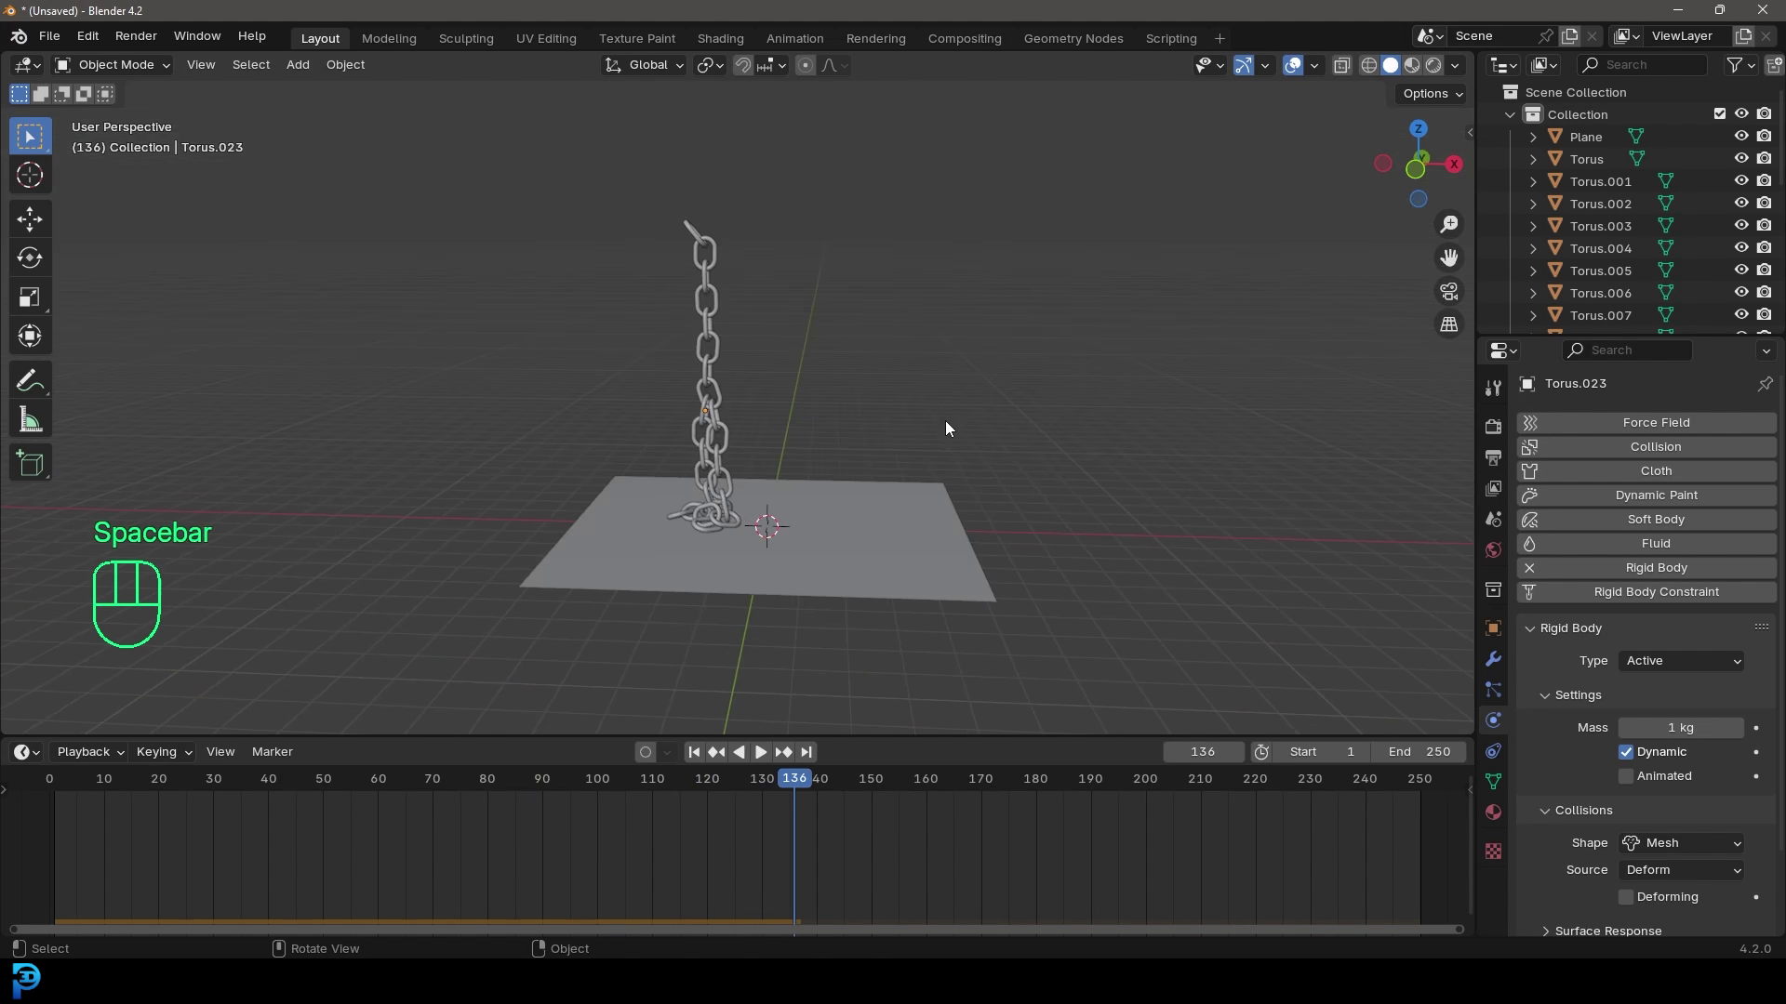
key(shift+Left)
- Duplicate the two topmost chain links and place the copies upright off to the right
key(KP_1)
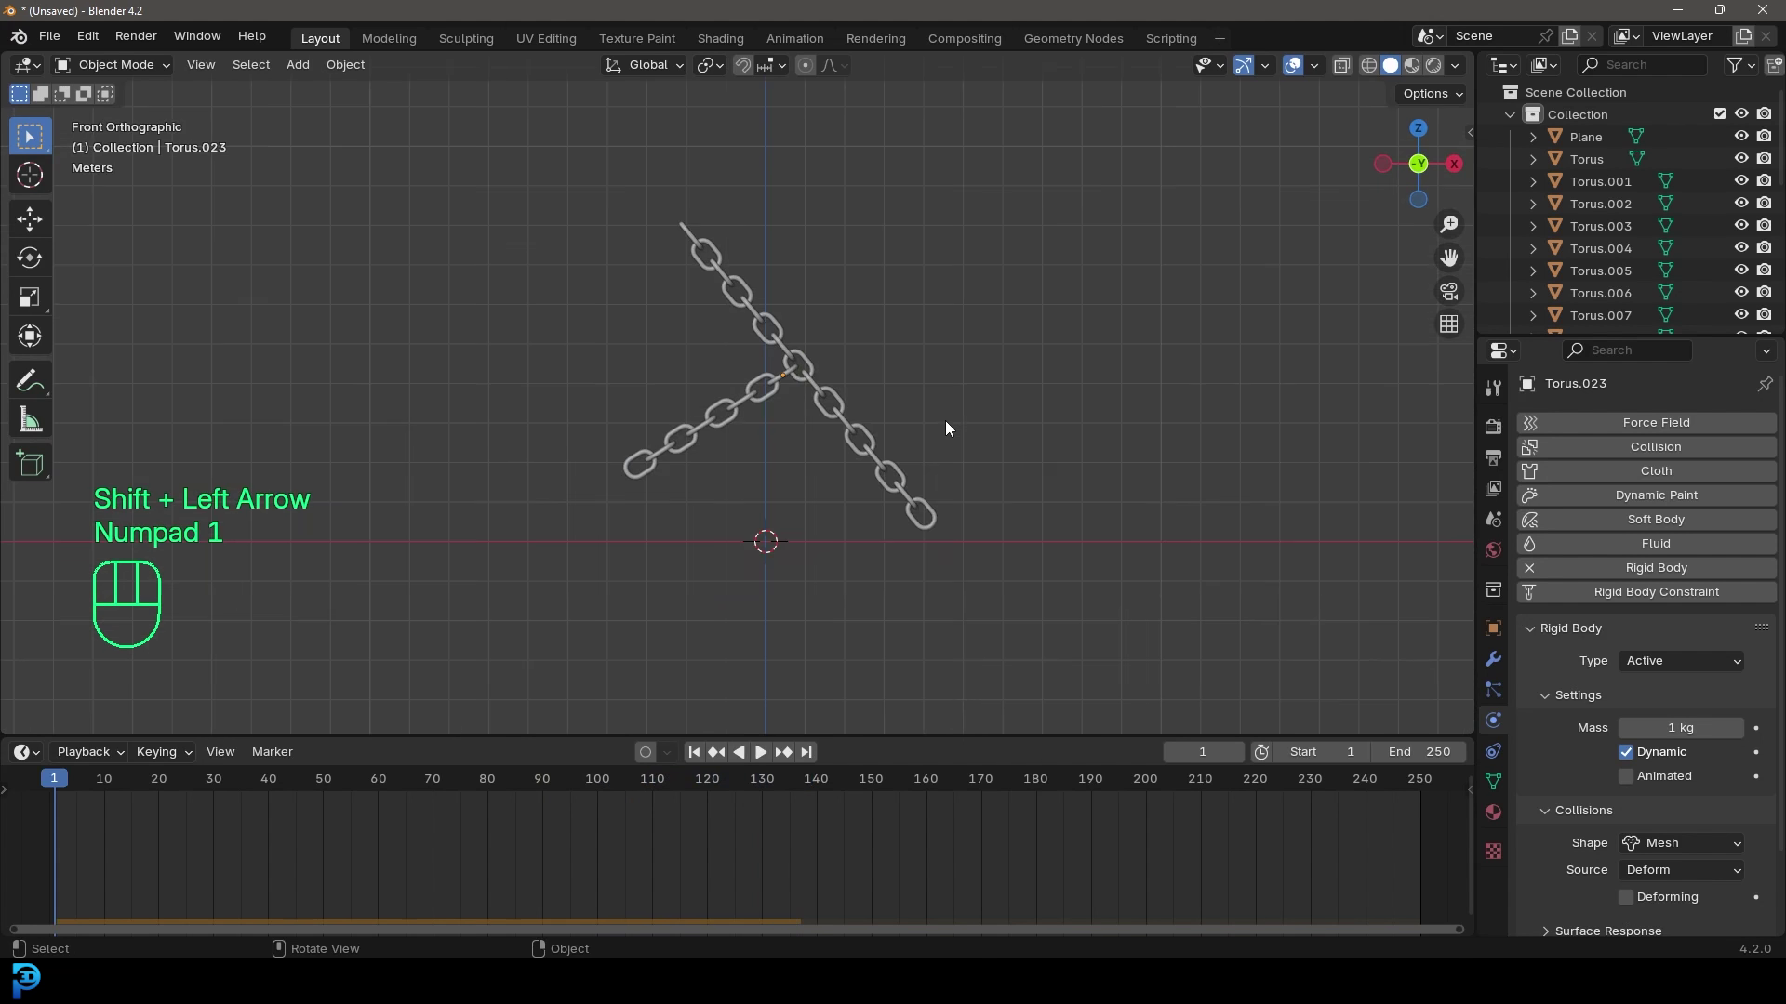
scroll(544, 527, up, 3)
scroll(603, 193, up, 1)
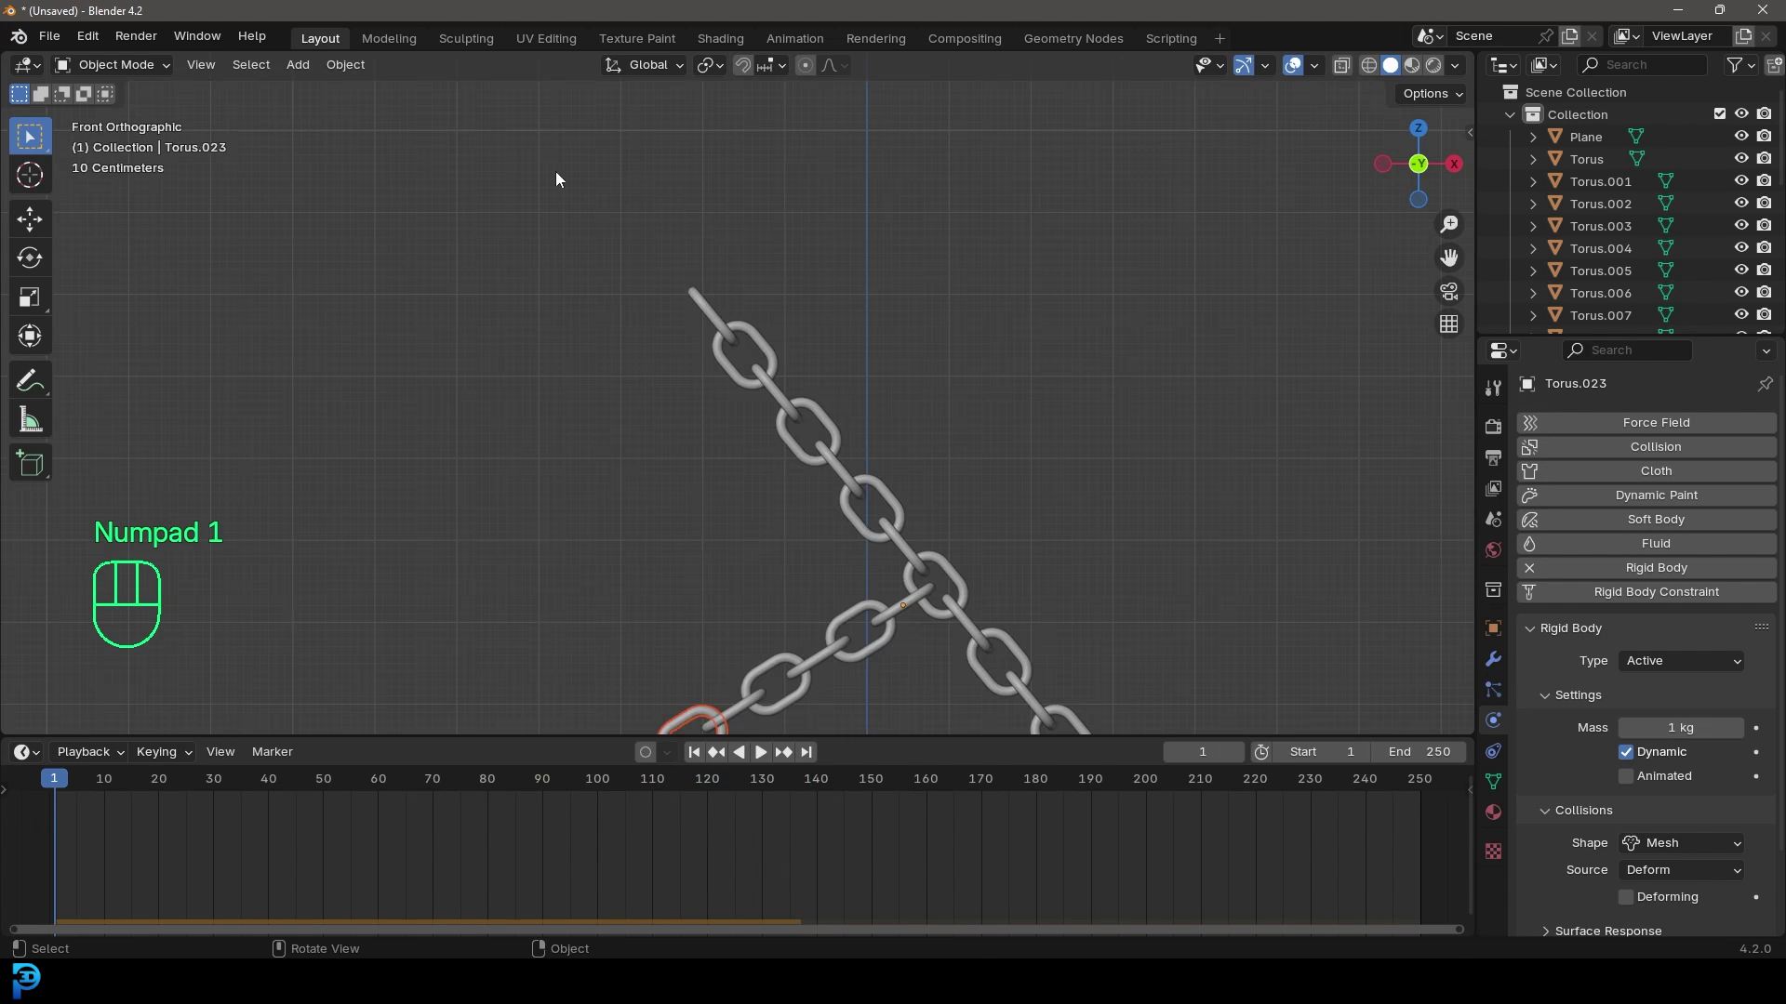
drag(555, 171, 879, 465)
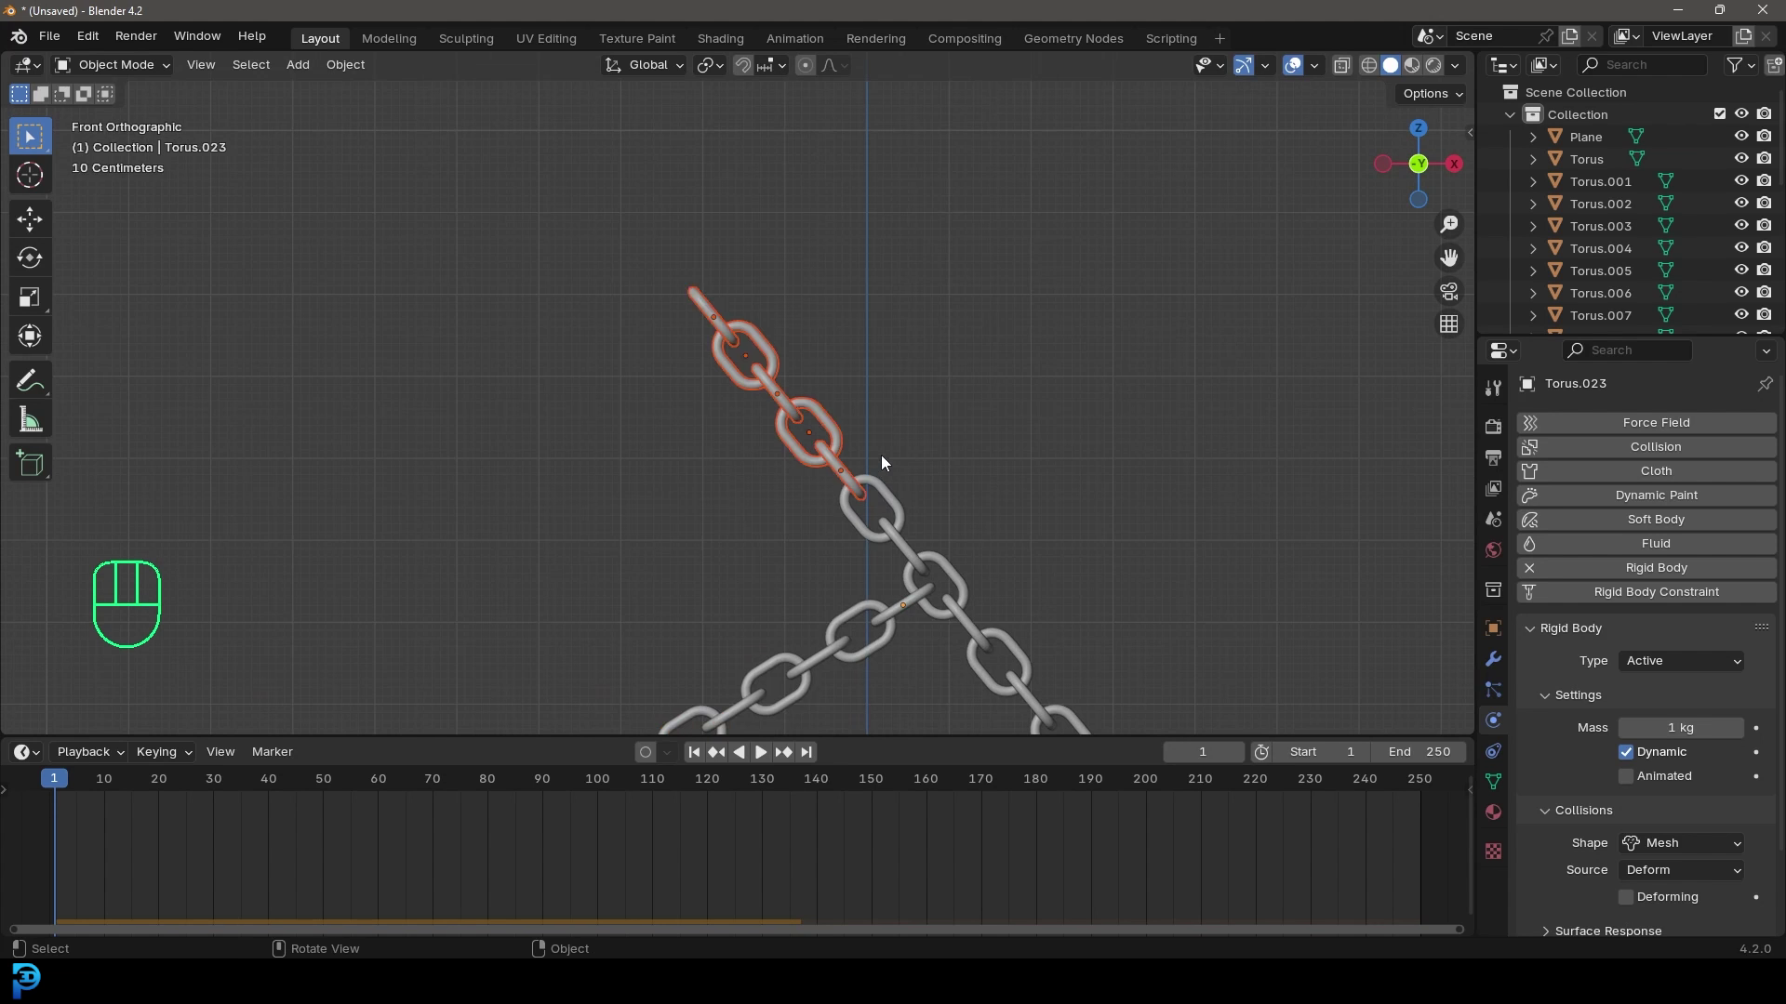
shift+middle_drag(698, 299, 660, 311)
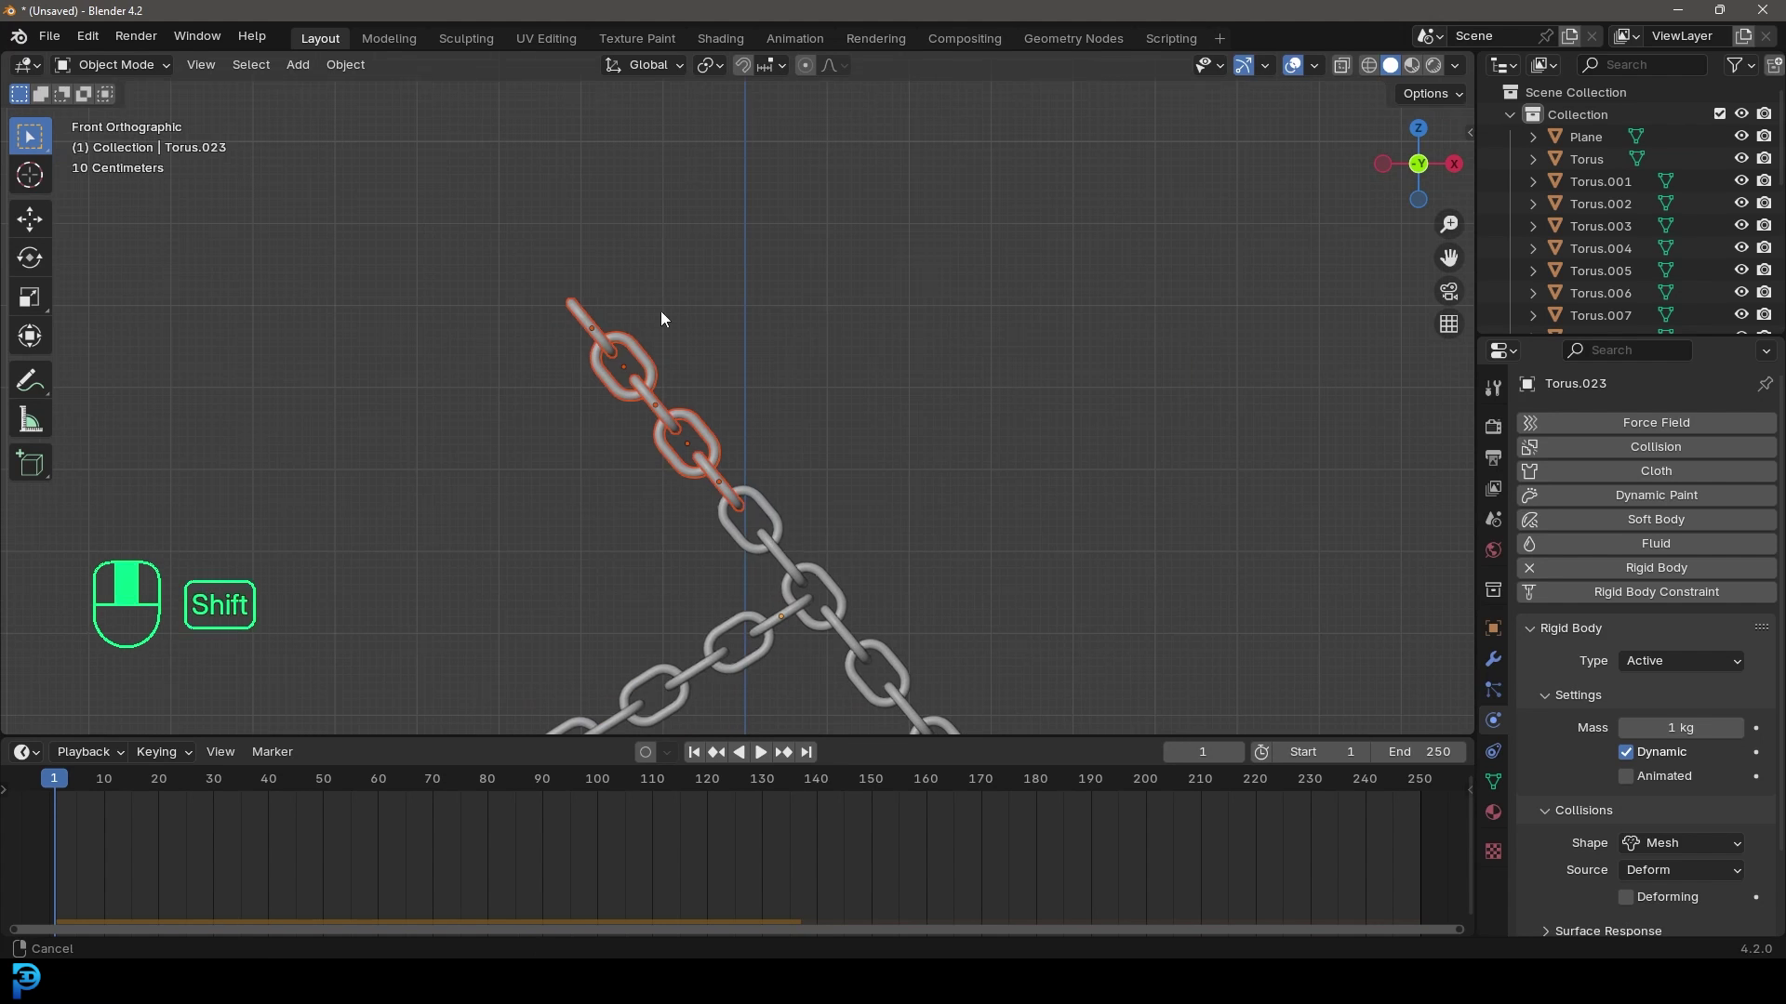
key(shift+d)
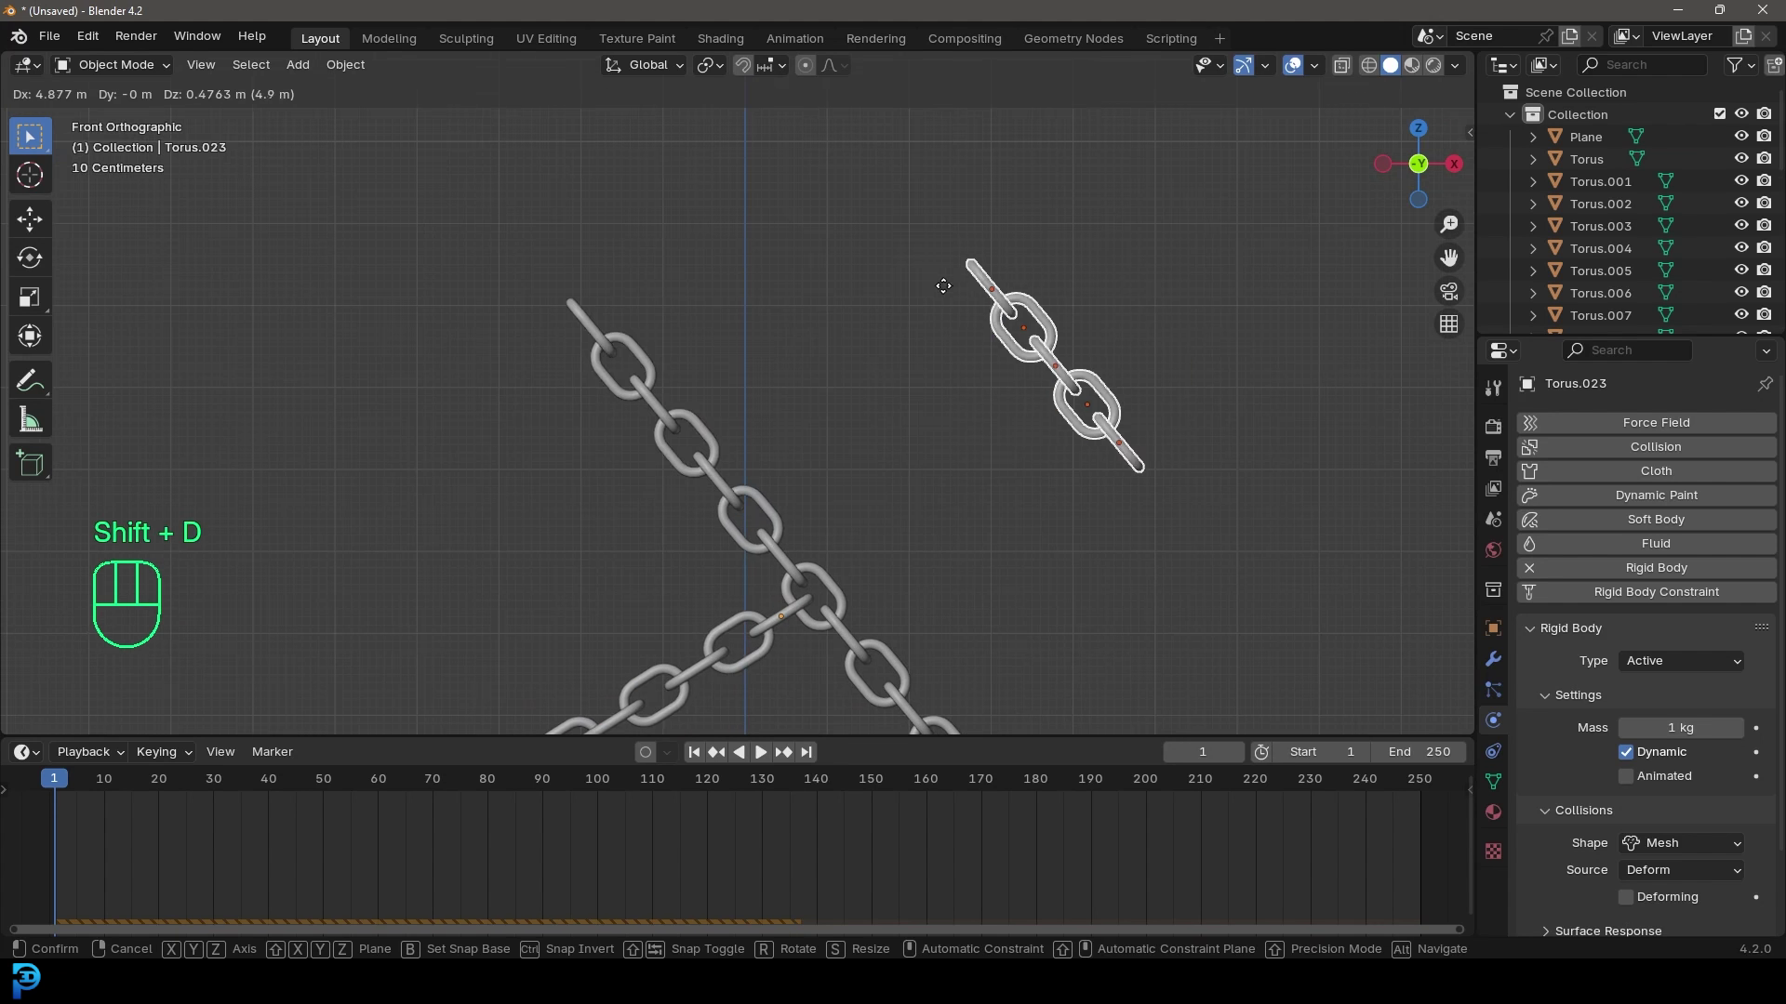
click(949, 288)
shift+middle_drag(949, 289, 889, 361)
key(r)
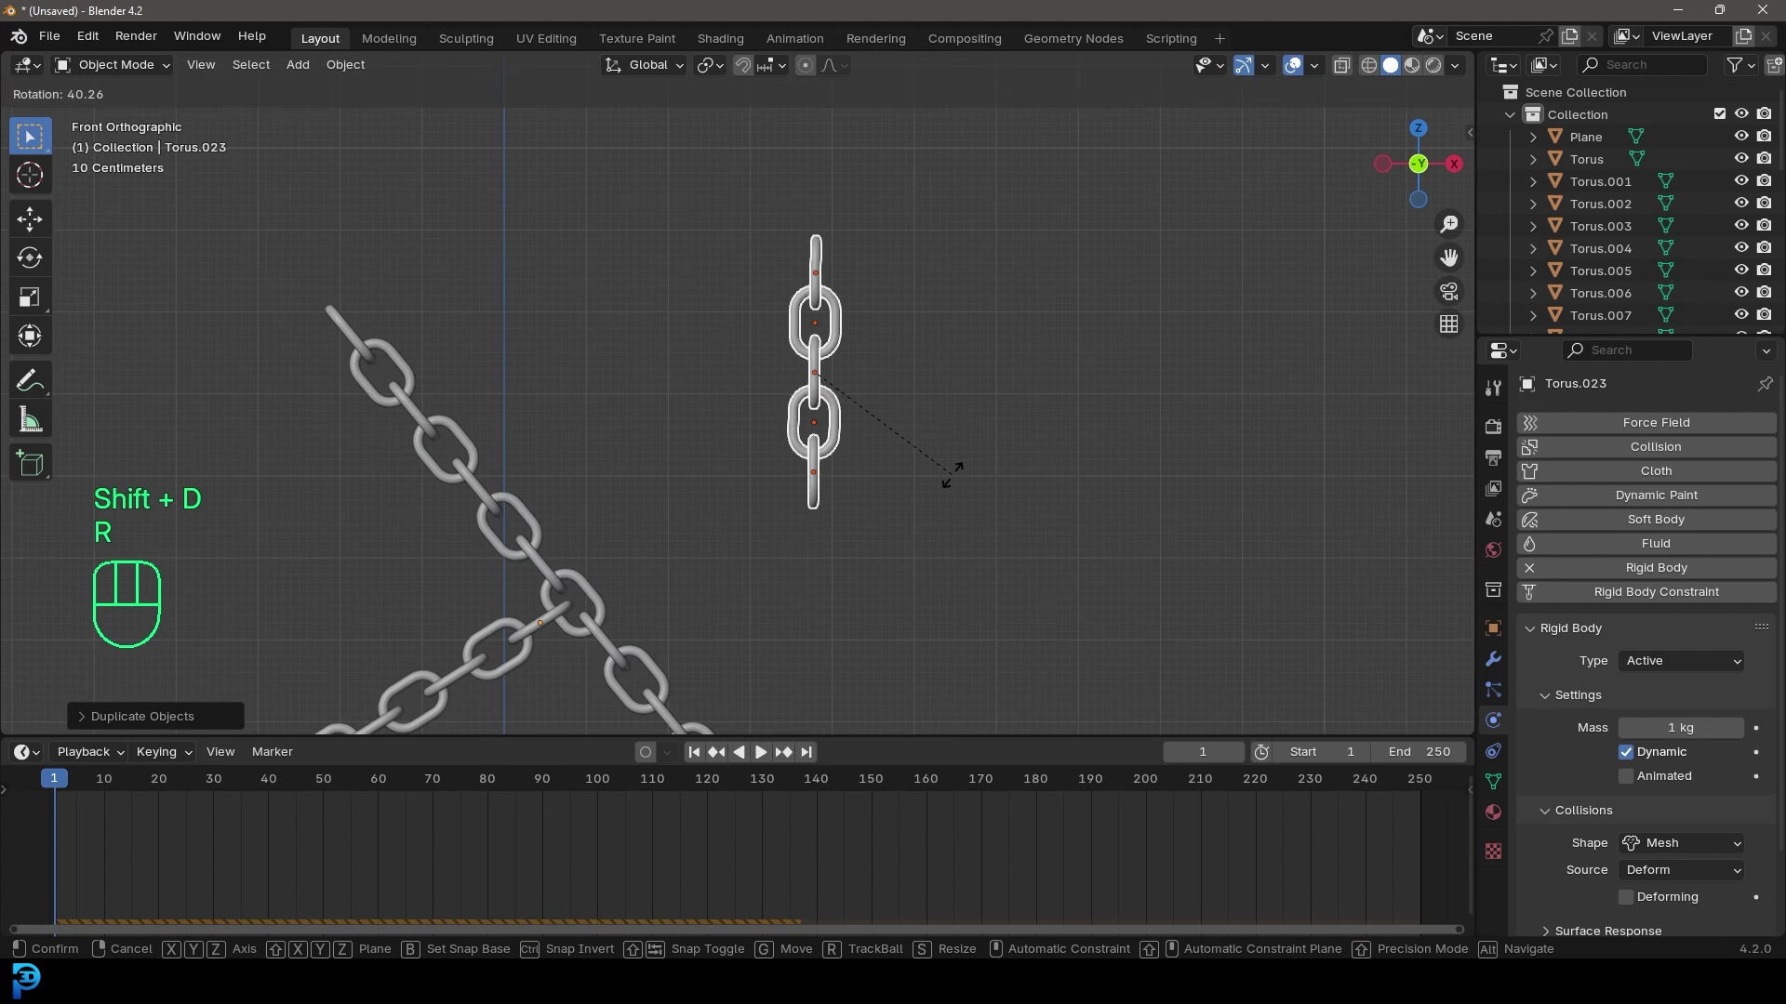
key(g)
click(1055, 491)
scroll(1032, 558, up, 4)
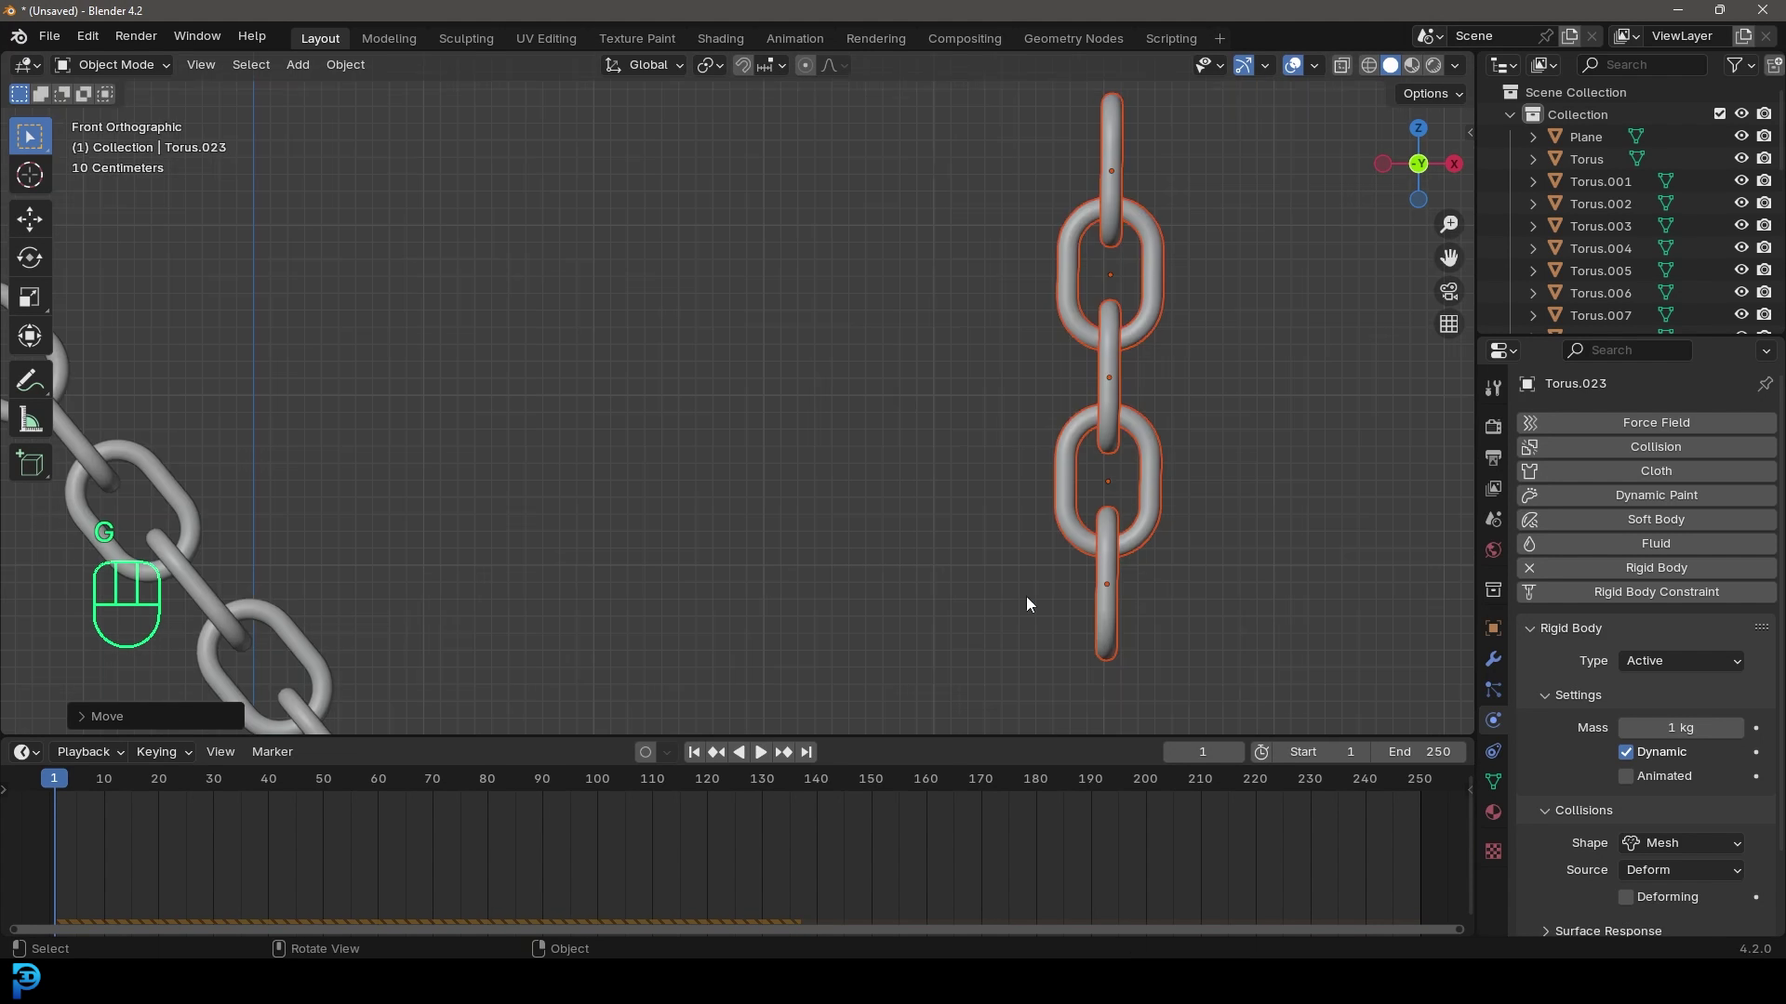
shift+middle_drag(1207, 583, 939, 492)
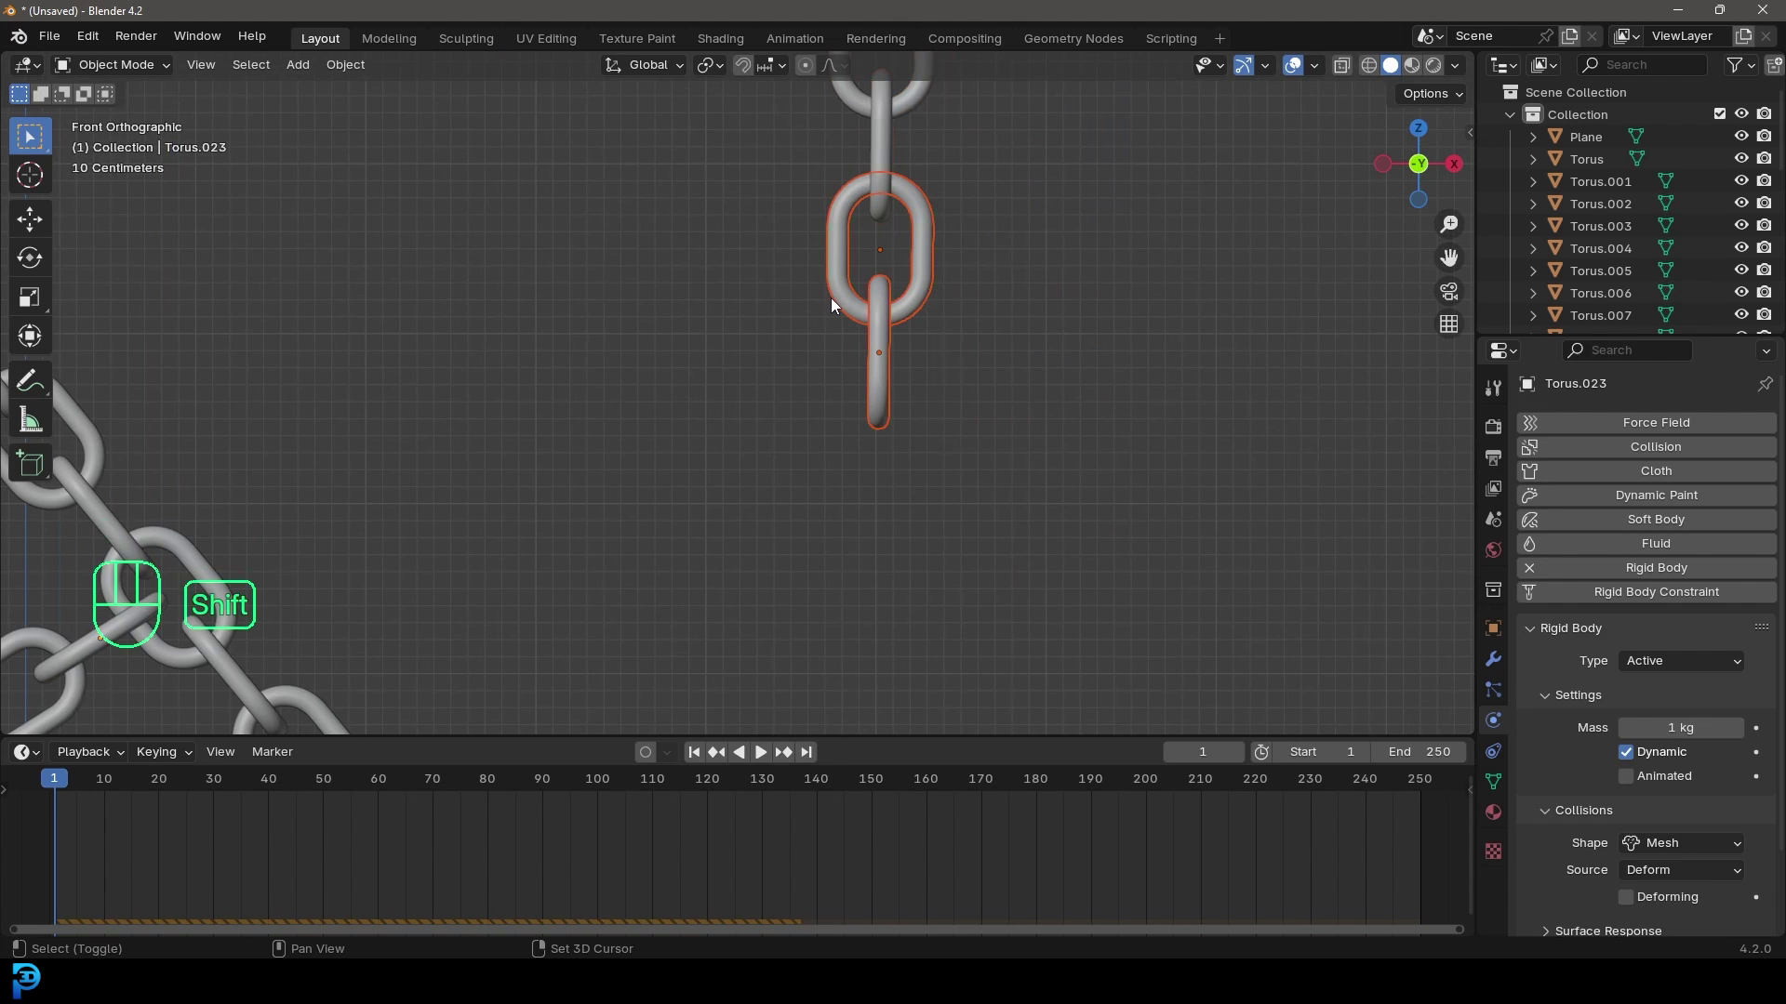
- Duplicate the links again and repeat with Shift+R to extend the chain, then select its bottom link
key(shift+d)
click(984, 479)
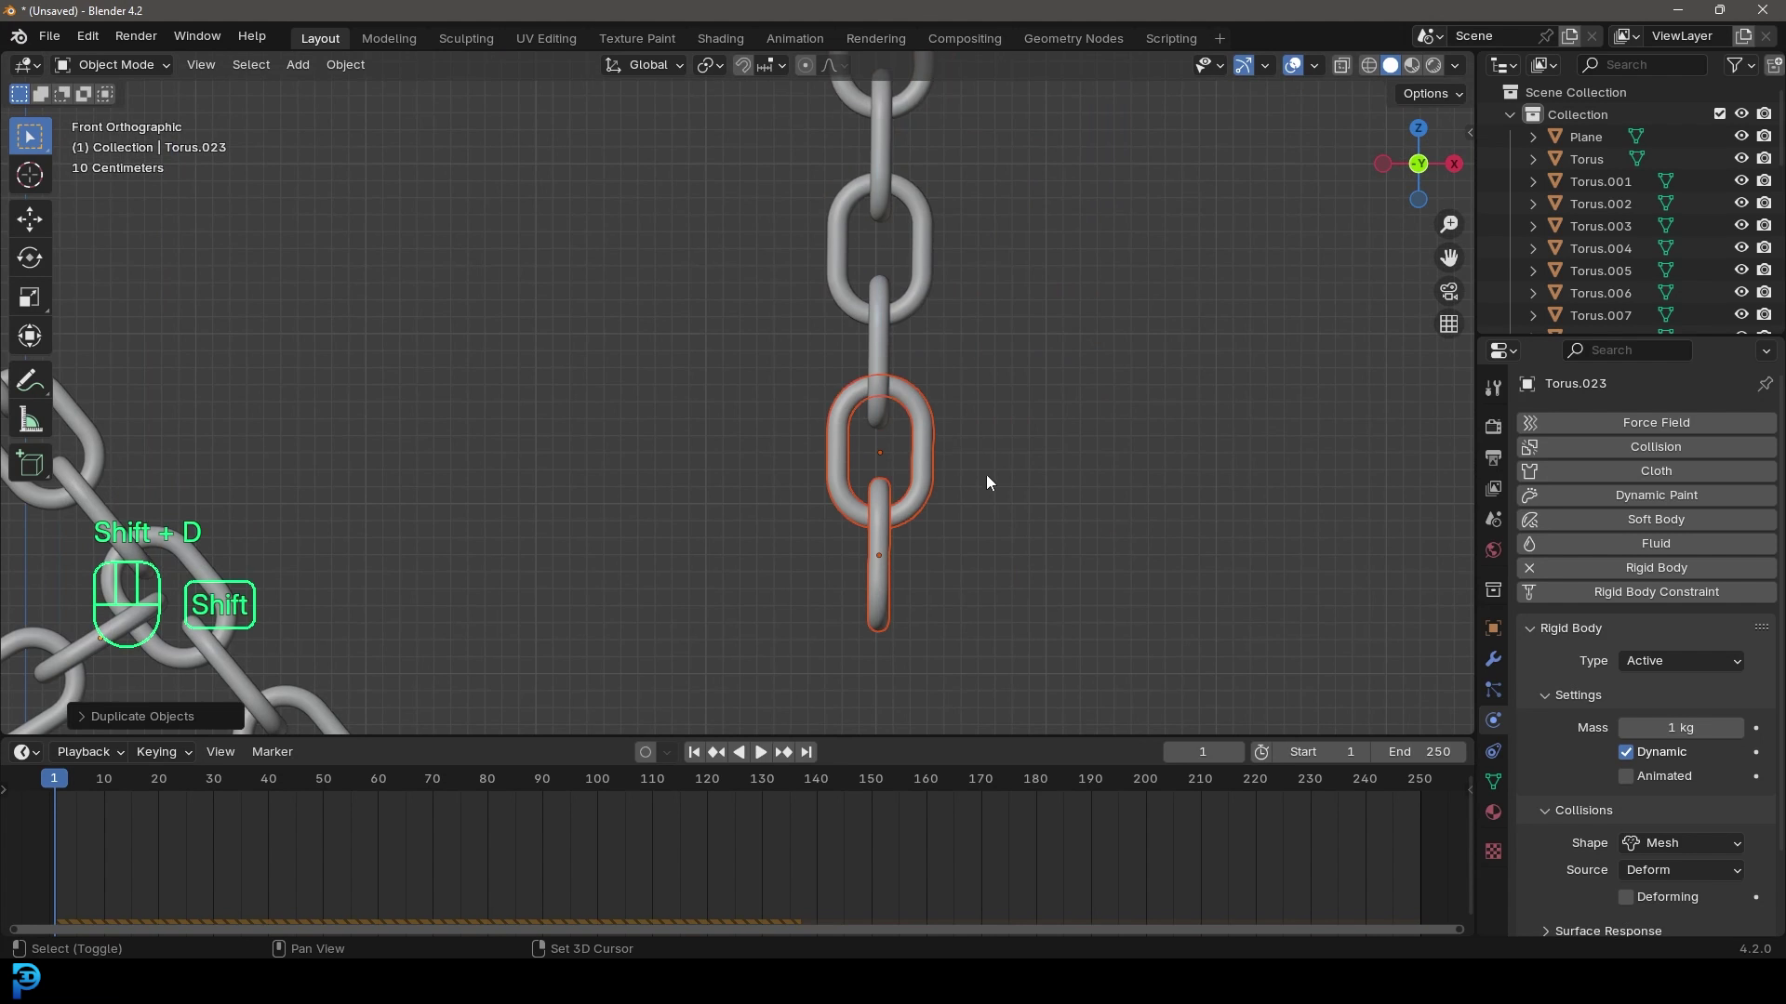
key(shift+r)
scroll(975, 460, down, 4)
middle_drag(943, 333, 906, 363)
scroll(829, 415, up, 2)
shift+scroll(837, 400, down, 2)
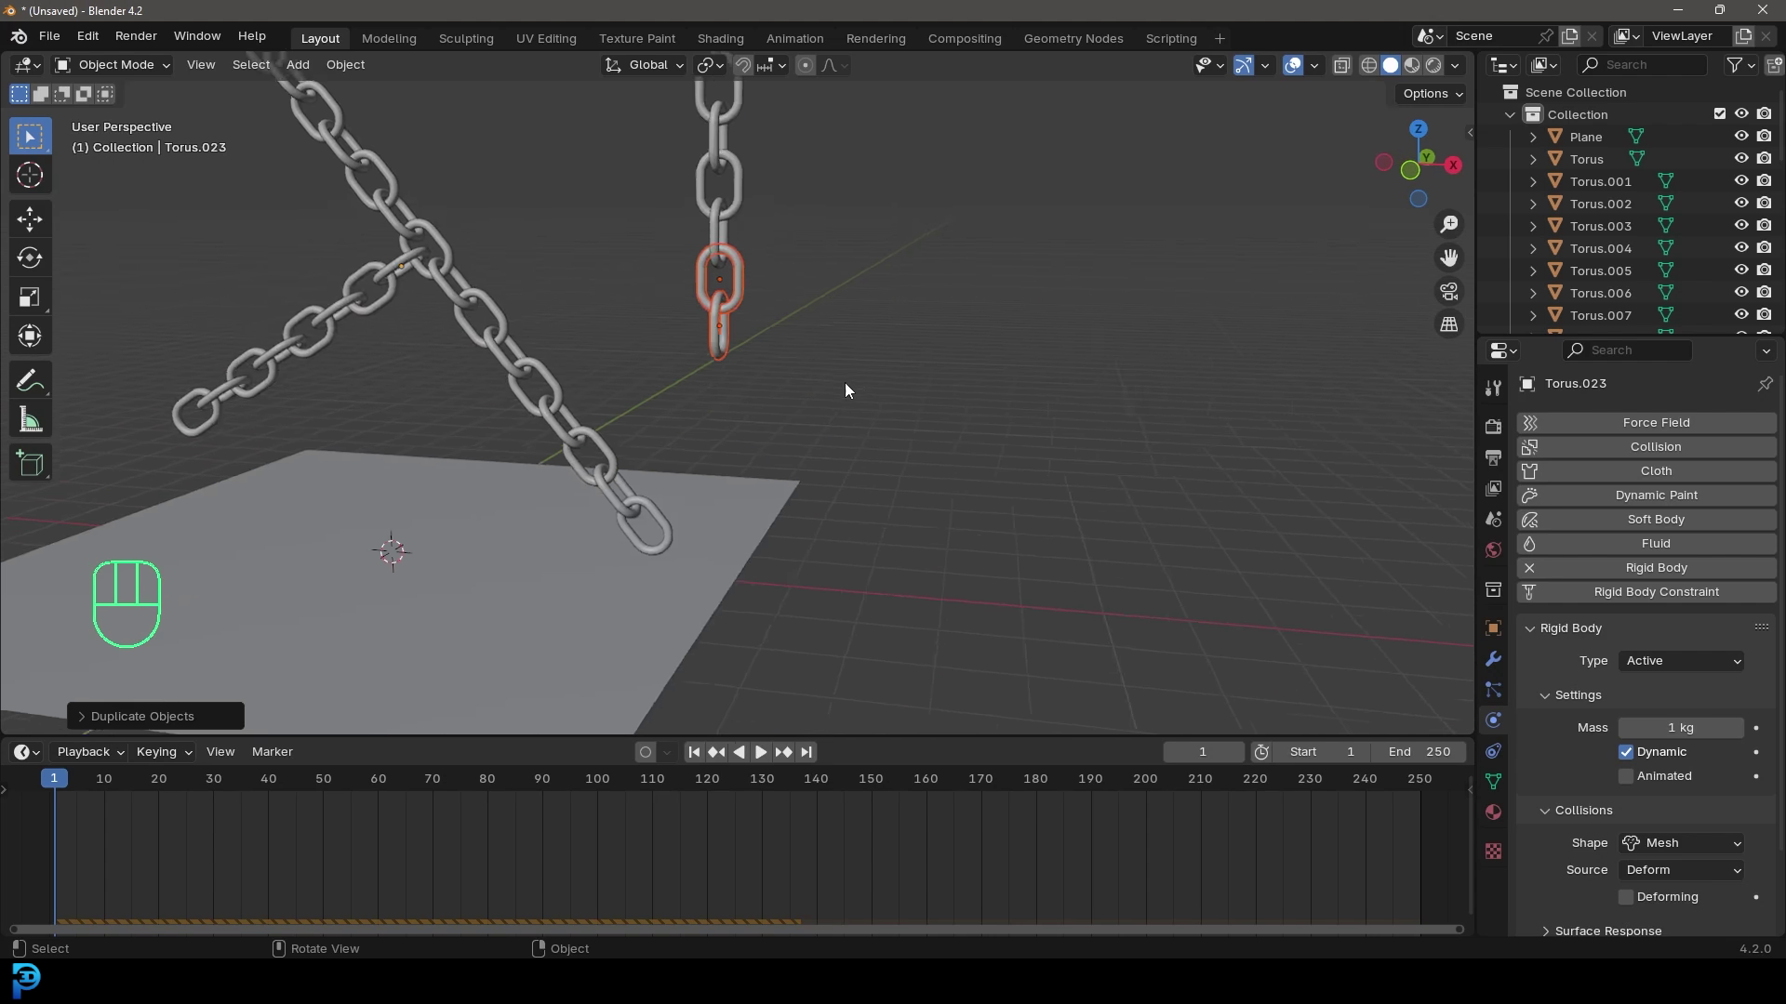
scroll(844, 382, up, 2)
click(693, 308)
- In Edit Mode on the bottom link, deselect its geometry and add a UV sphere
shift+middle_drag(694, 309, 833, 403)
key(Tab)
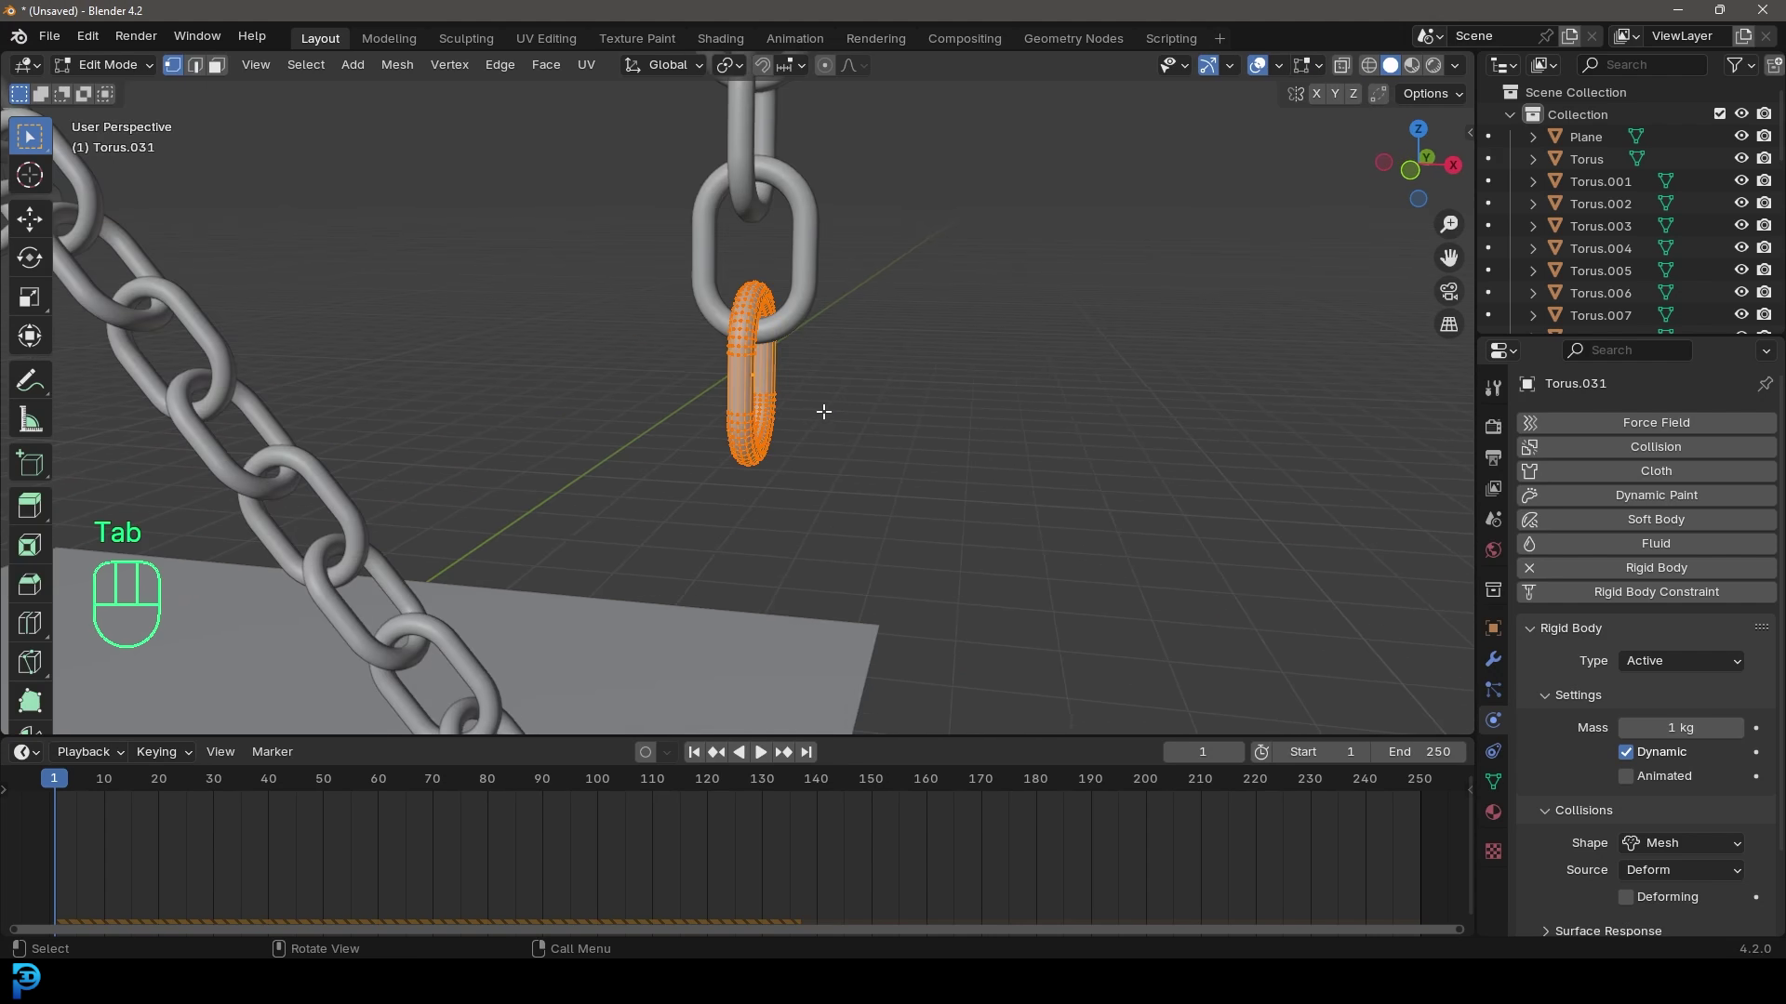
key(alt+a)
key(shift+a)
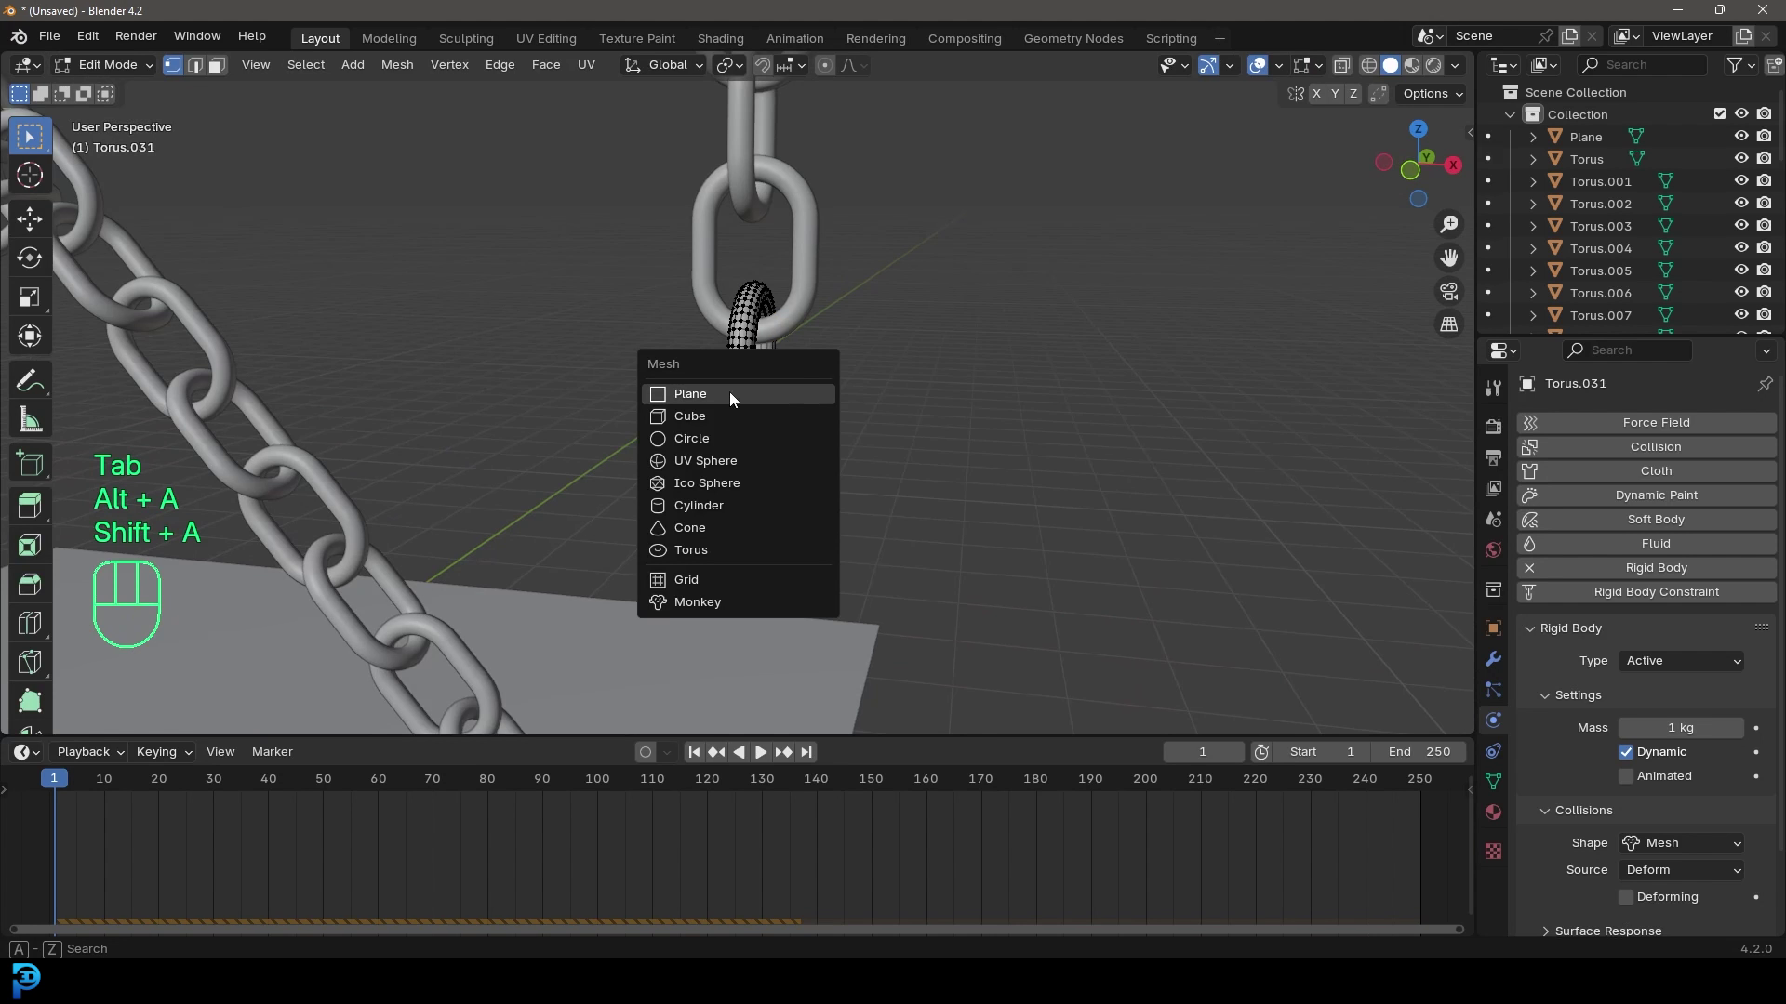
click(696, 458)
- In orthographic front view, scale the sphere up and position it just beneath the bottom link
scroll(930, 427, down, 3)
key(KP_1)
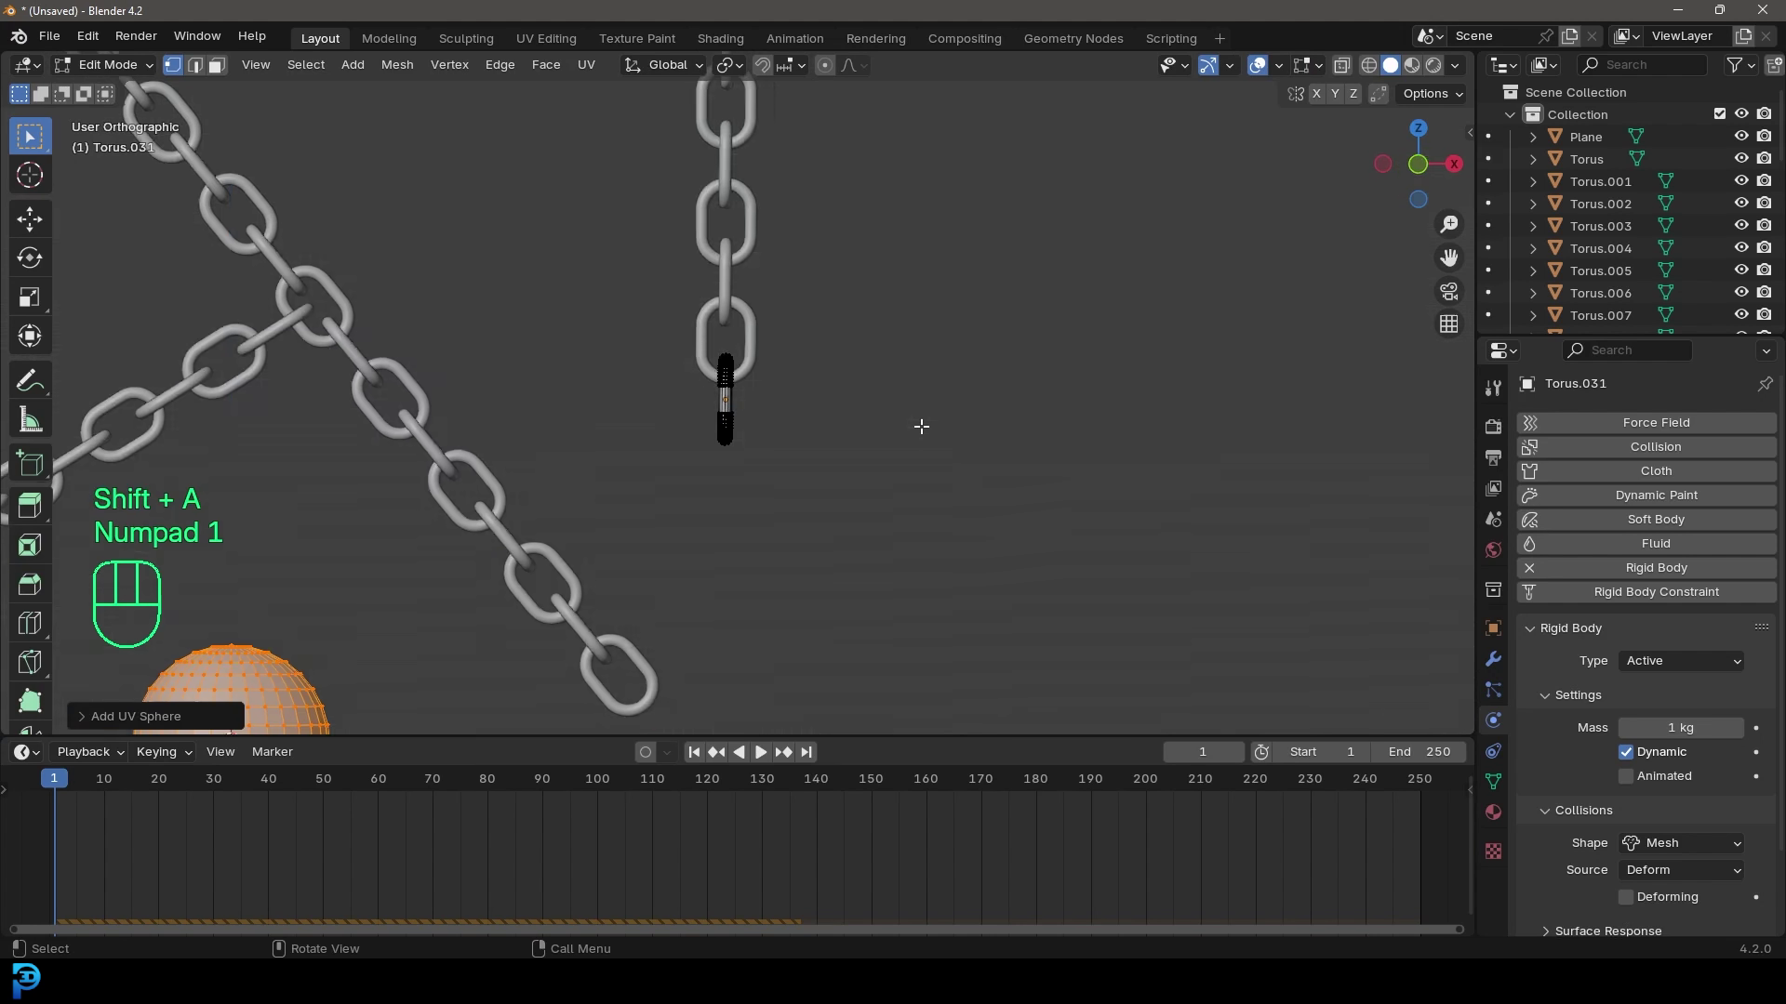
key(KP_5)
scroll(380, 631, up, 2)
key(g)
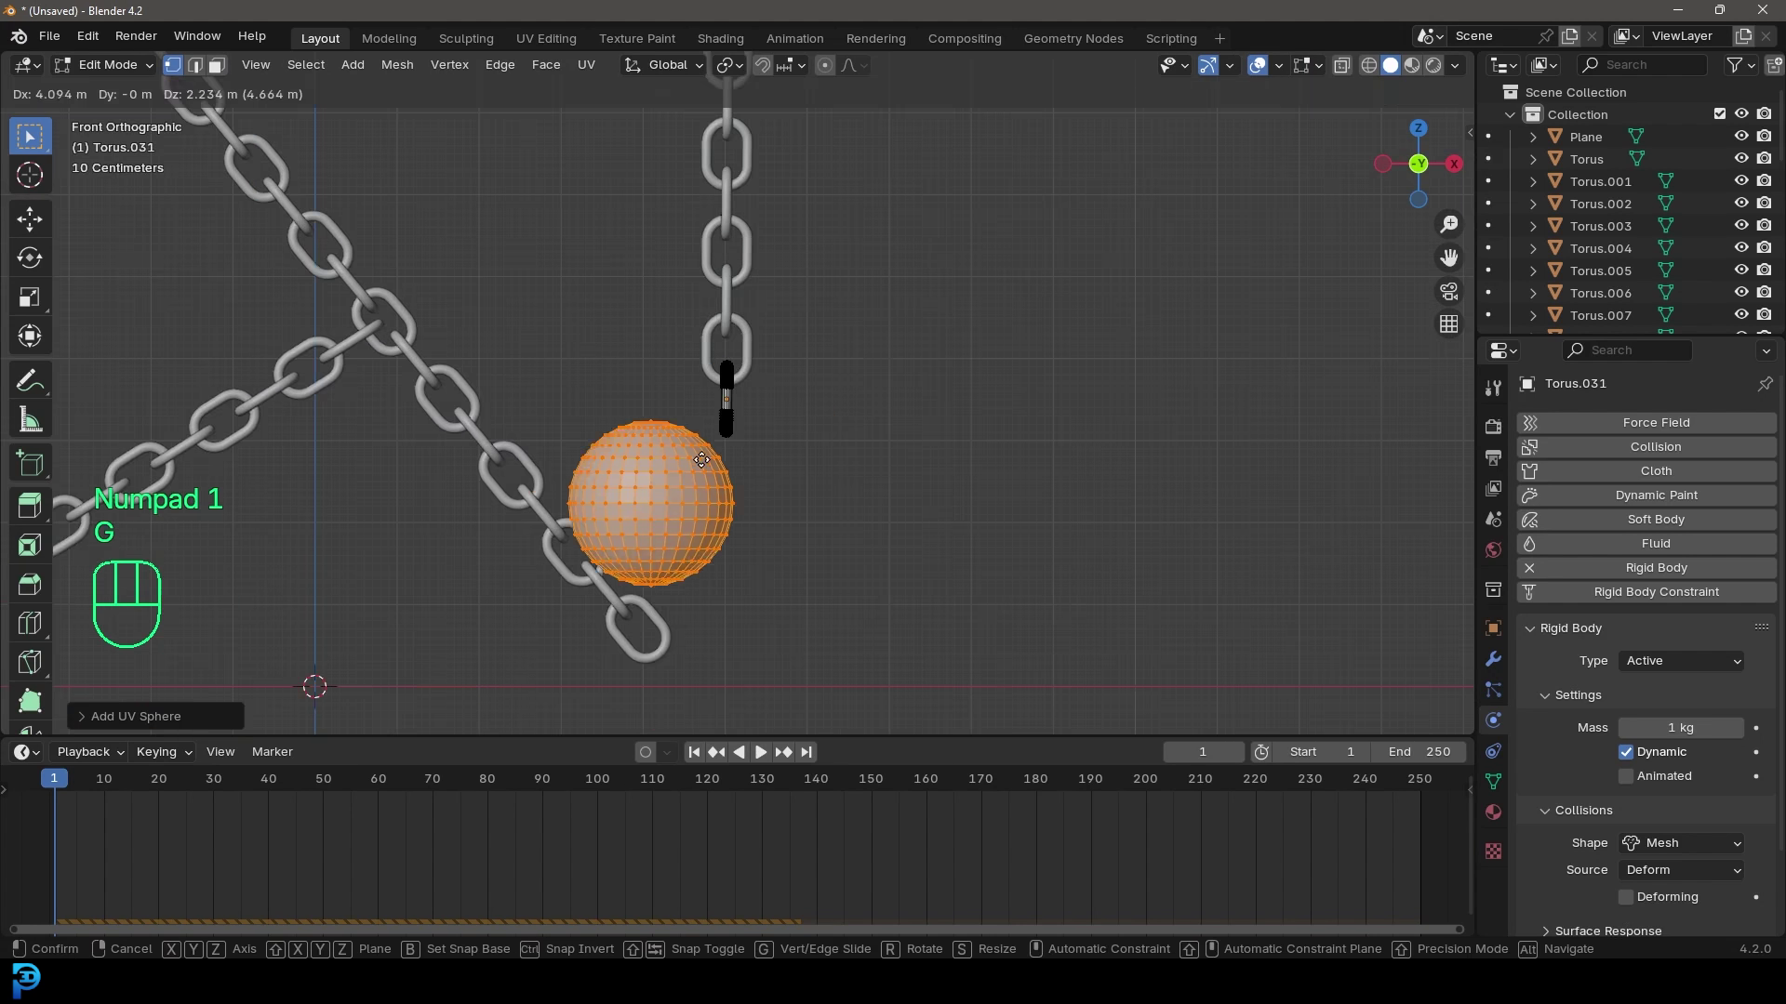
click(751, 446)
scroll(751, 445, up, 3)
scroll(750, 446, up, 2)
key(s)
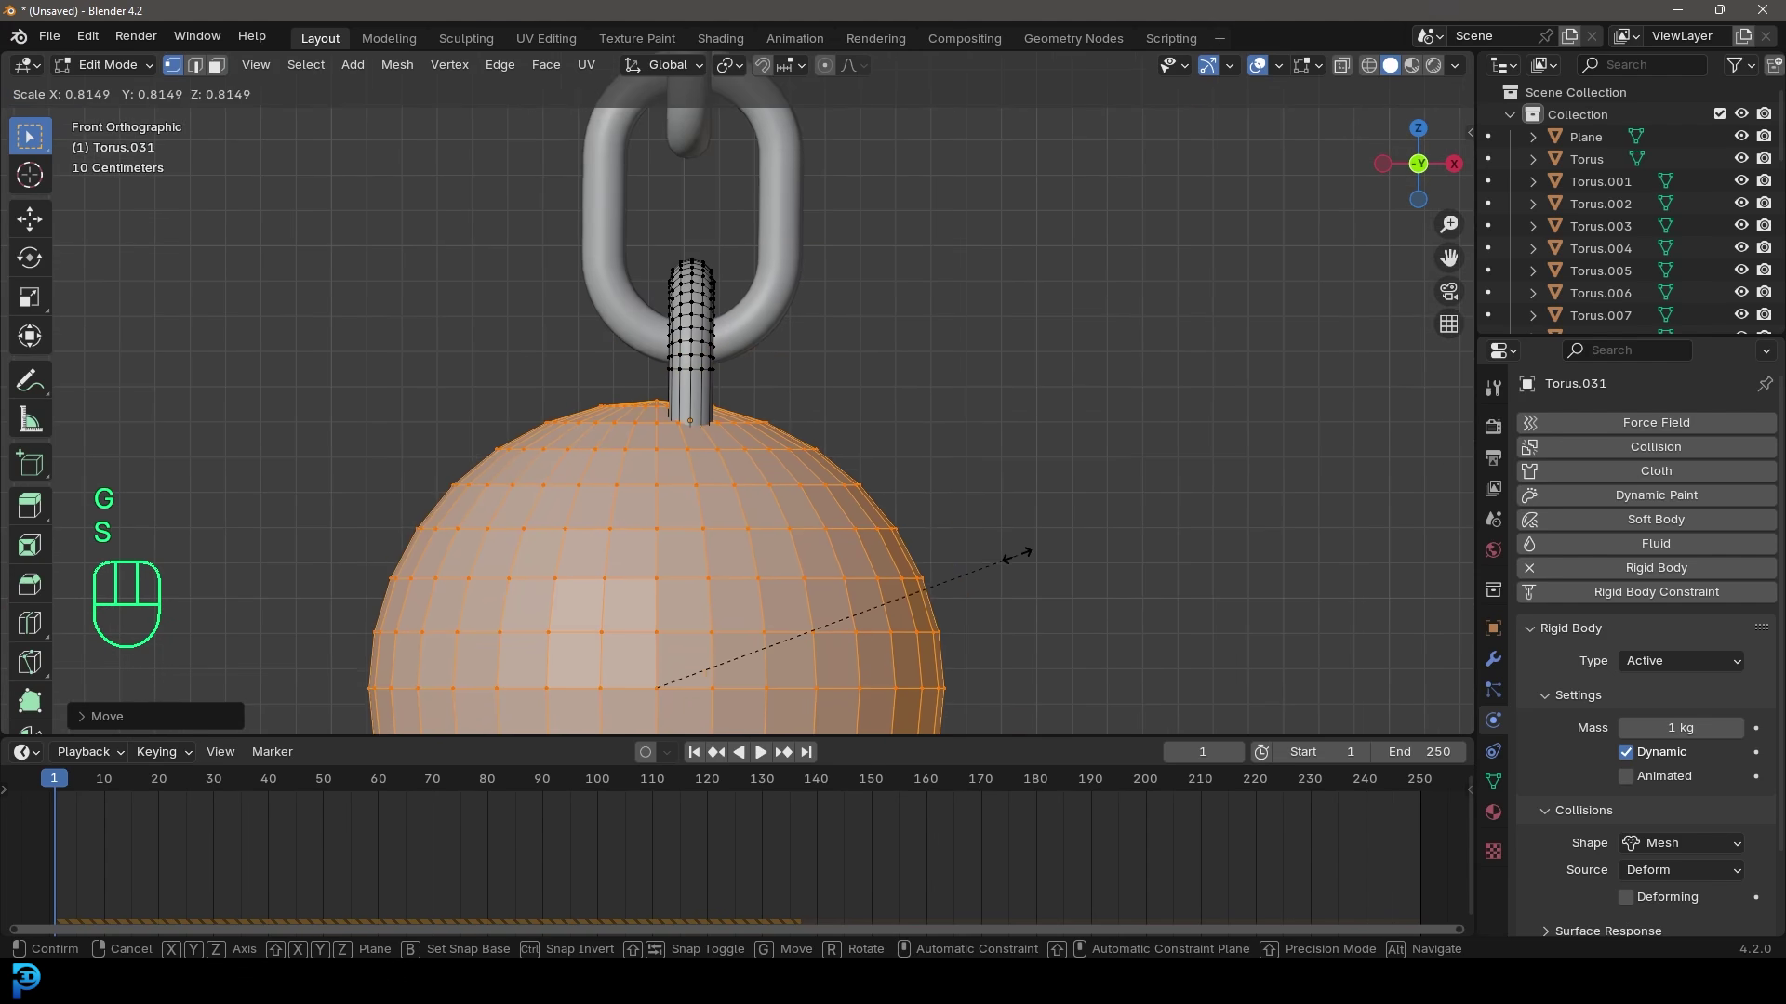
click(750, 499)
key(g)
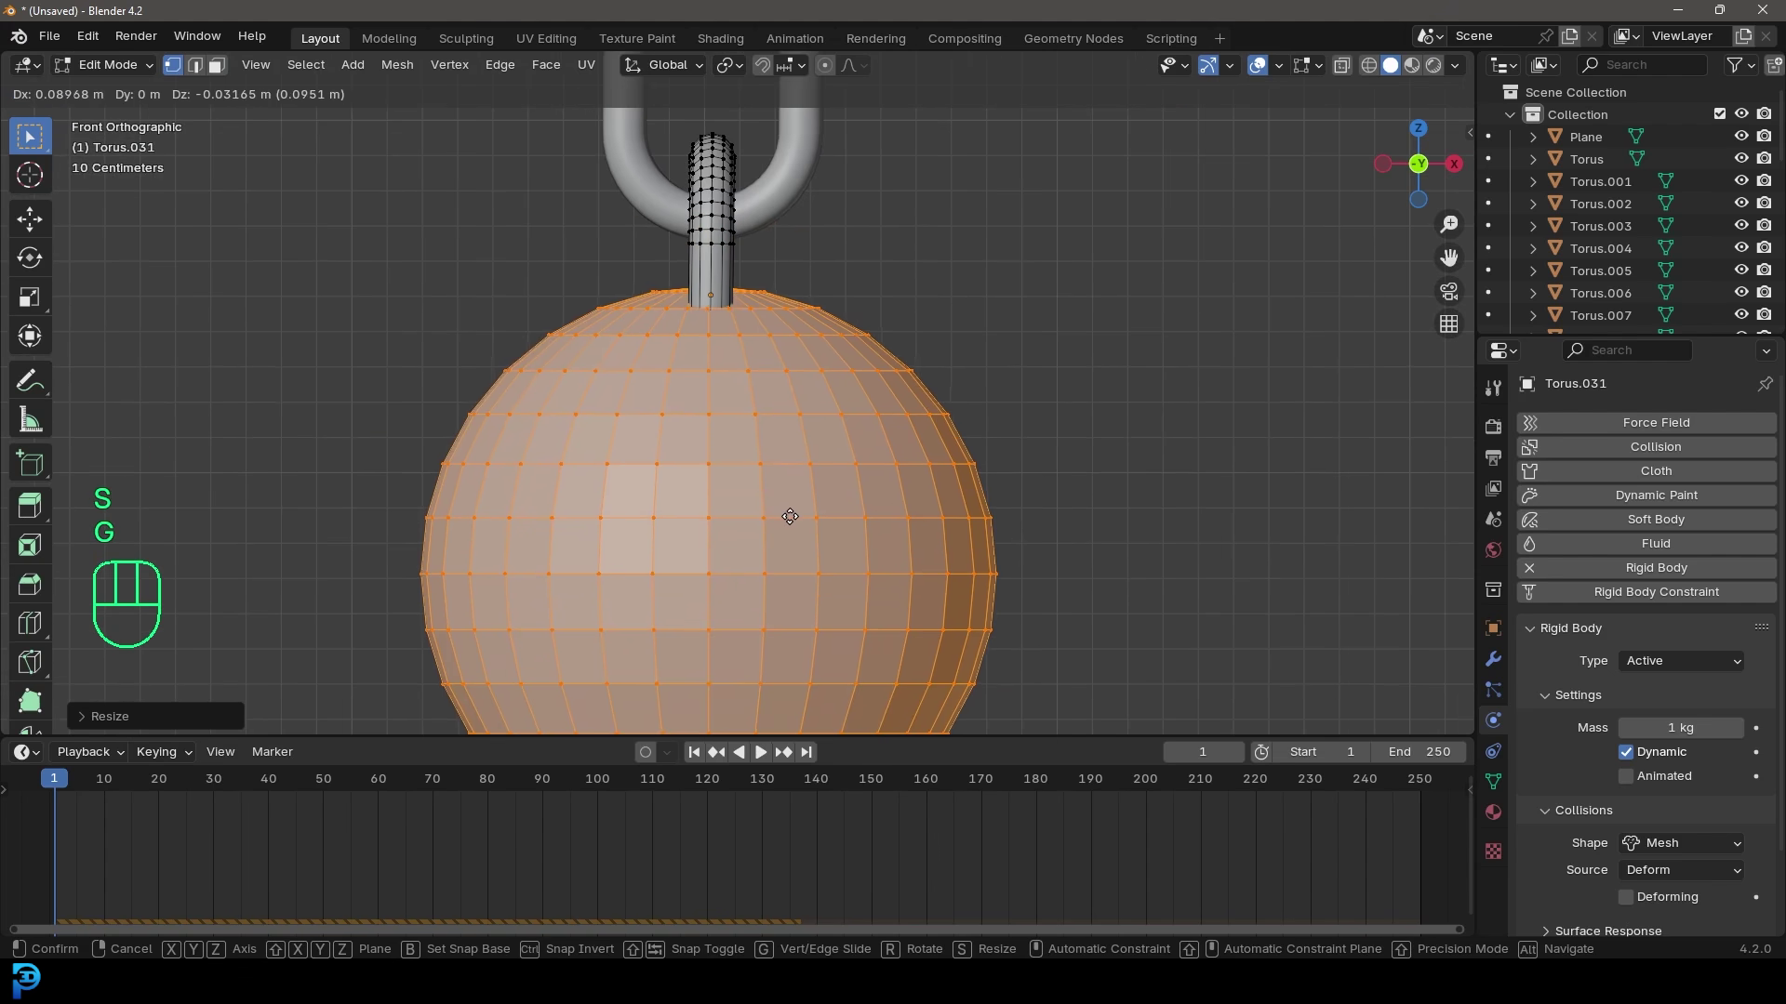
click(788, 514)
- Return to Object Mode and apply Shade Smooth to the wrecking ball
key(KP_3)
scroll(800, 518, down, 5)
shift+middle_drag(800, 518, 945, 458)
scroll(946, 458, up, 4)
key(Tab)
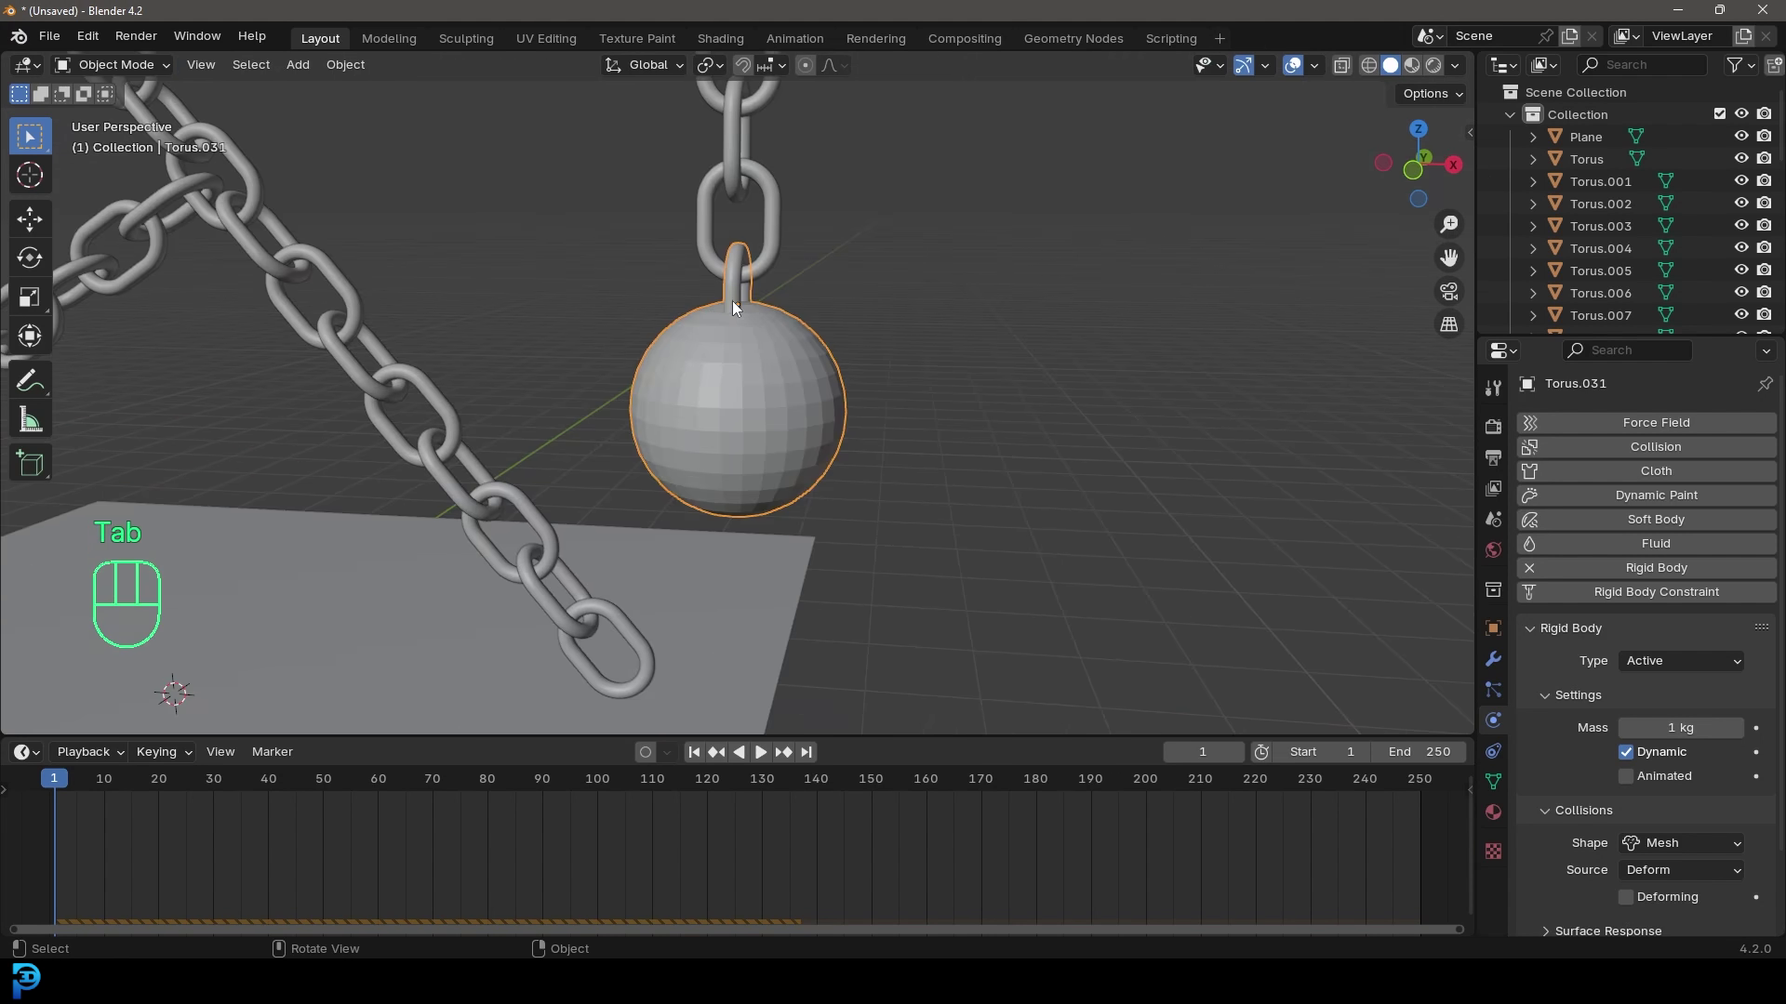
right_click(790, 318)
click(740, 314)
scroll(740, 314, down, 4)
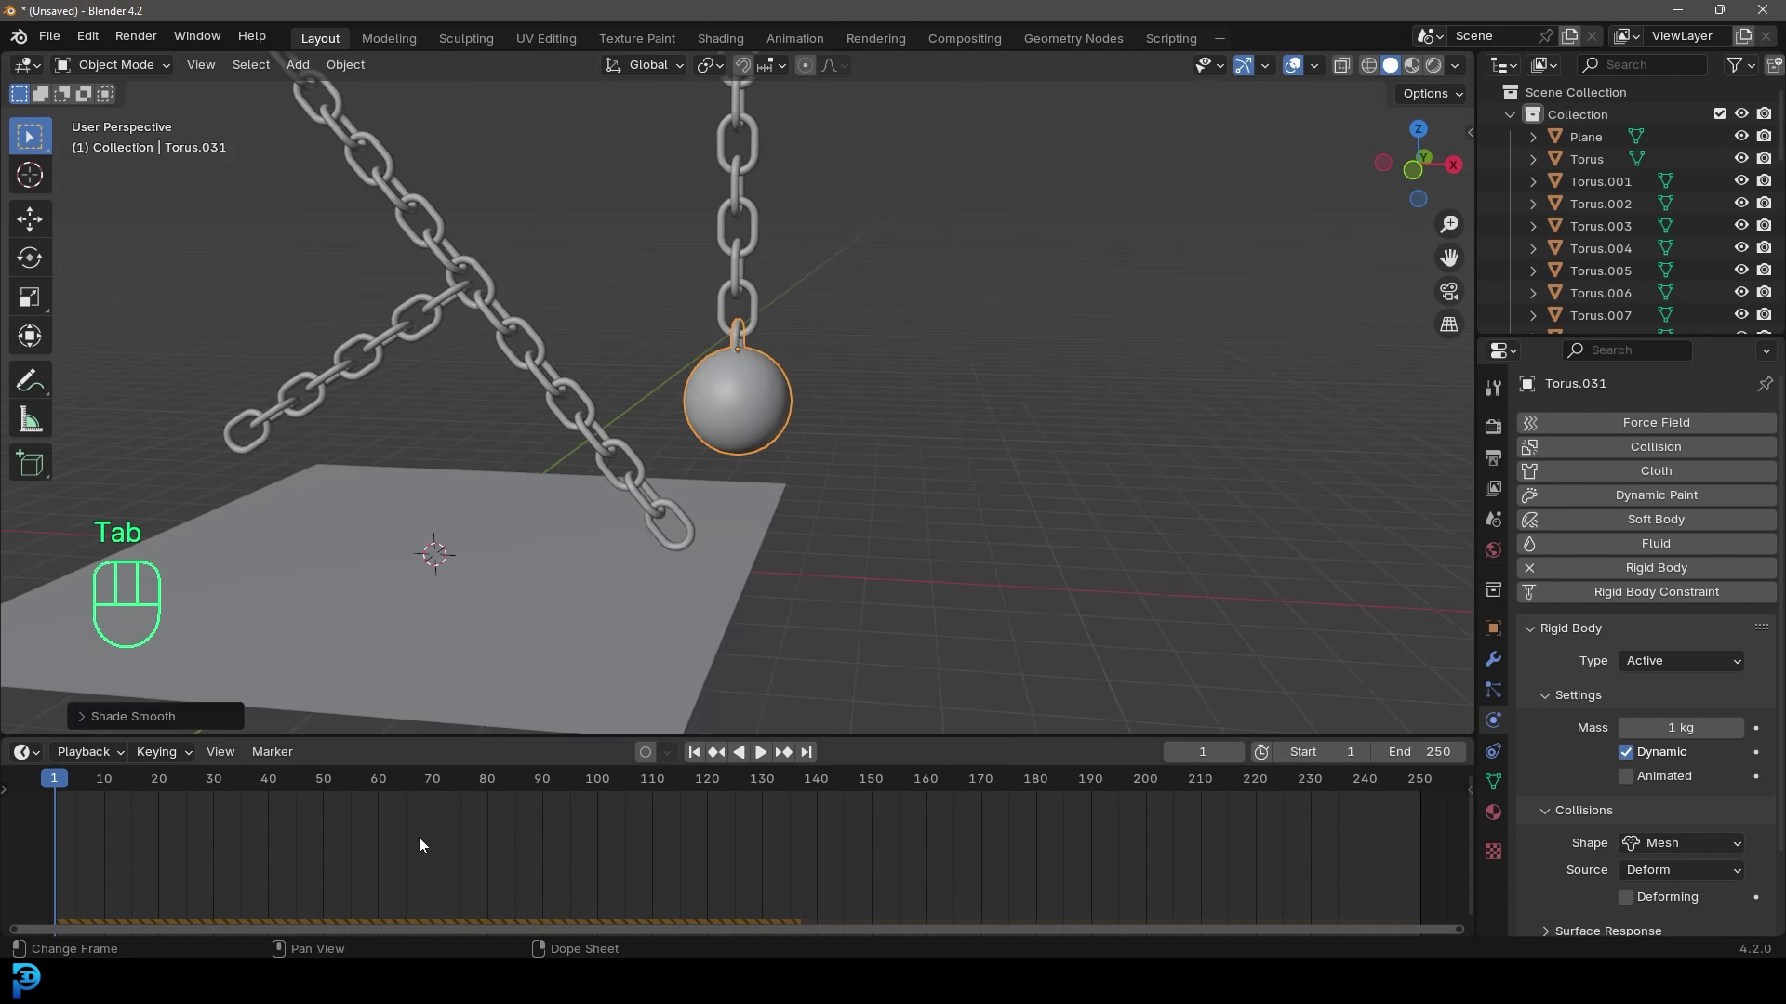
middle_drag(930, 447, 851, 409)
key(space)
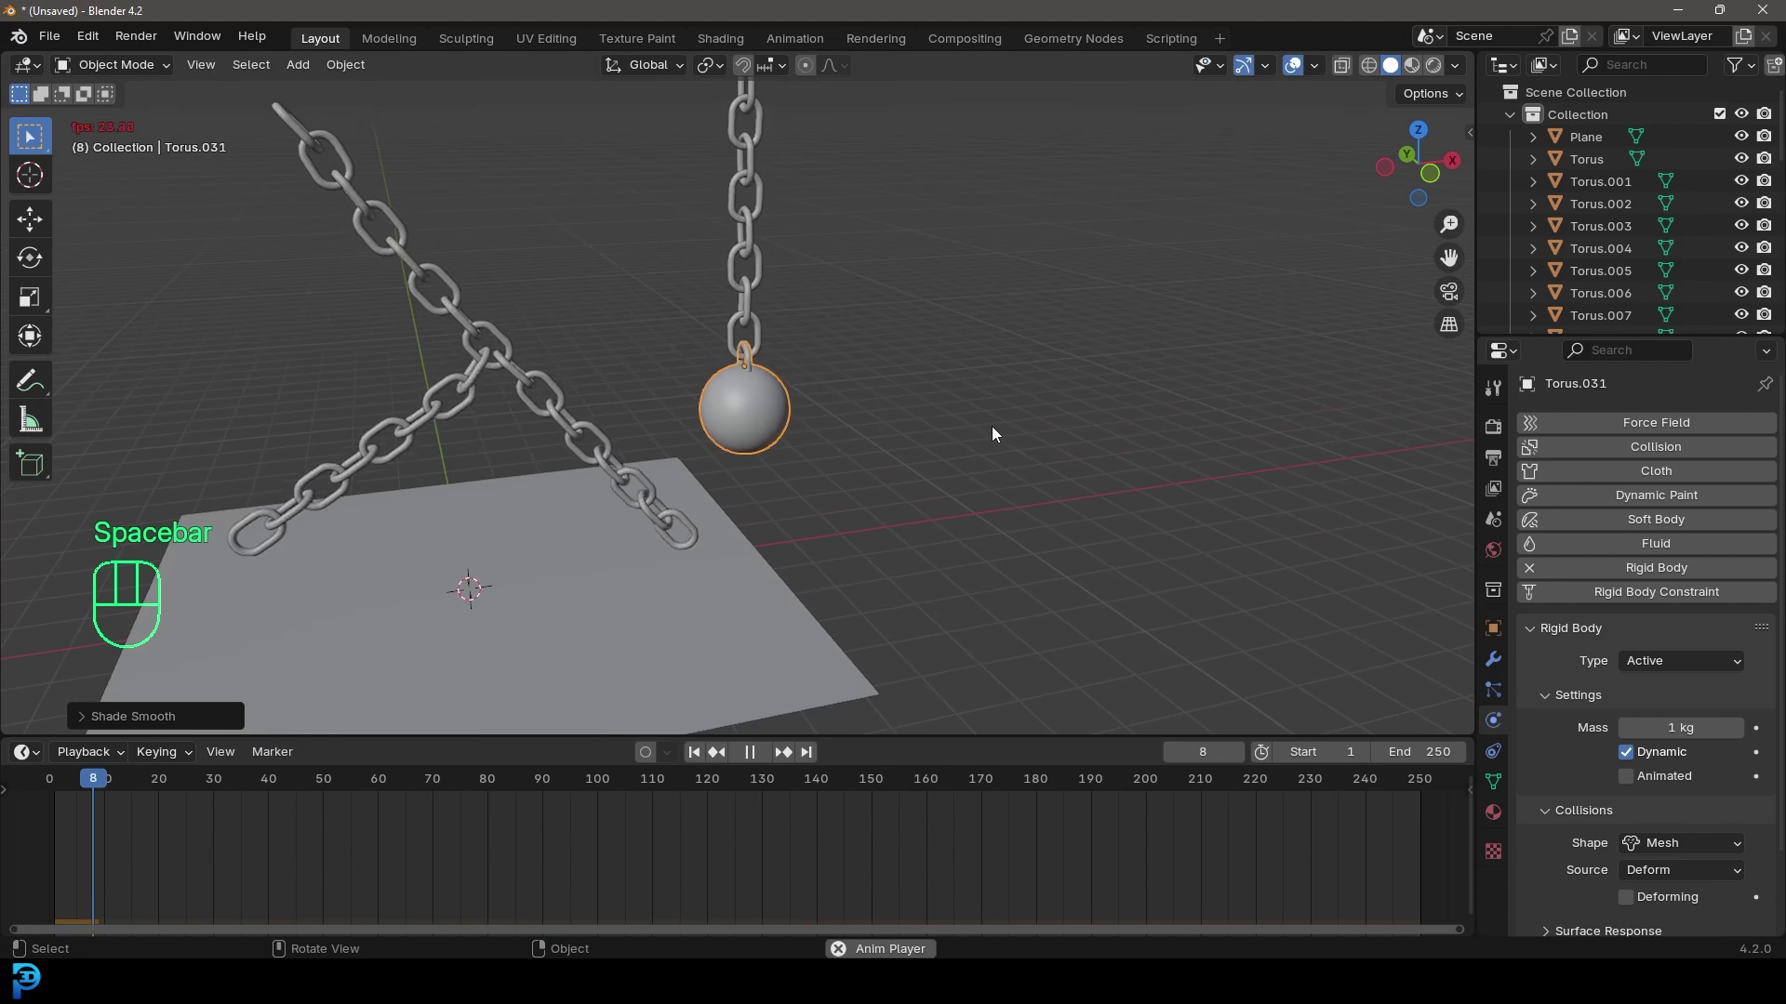
click(744, 130)
shift+middle_drag(806, 179, 801, 287)
scroll(827, 287, up, 2)
key(g)
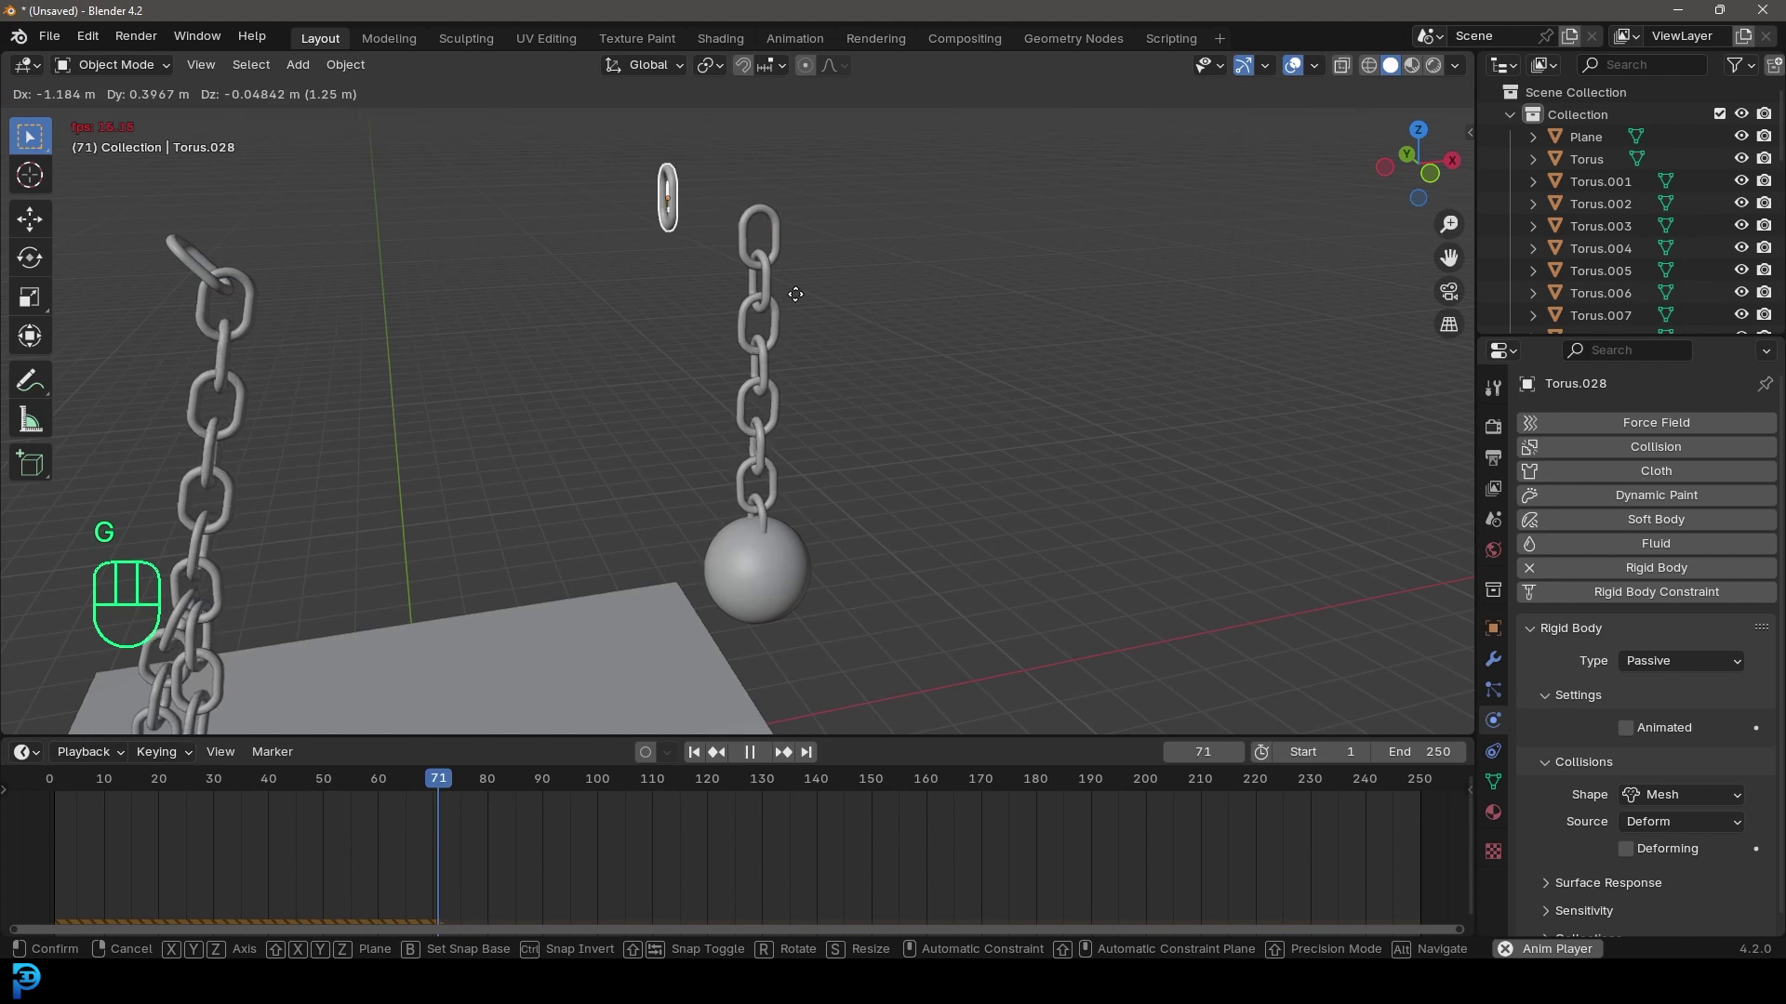
key(space)
key(shift+Left)
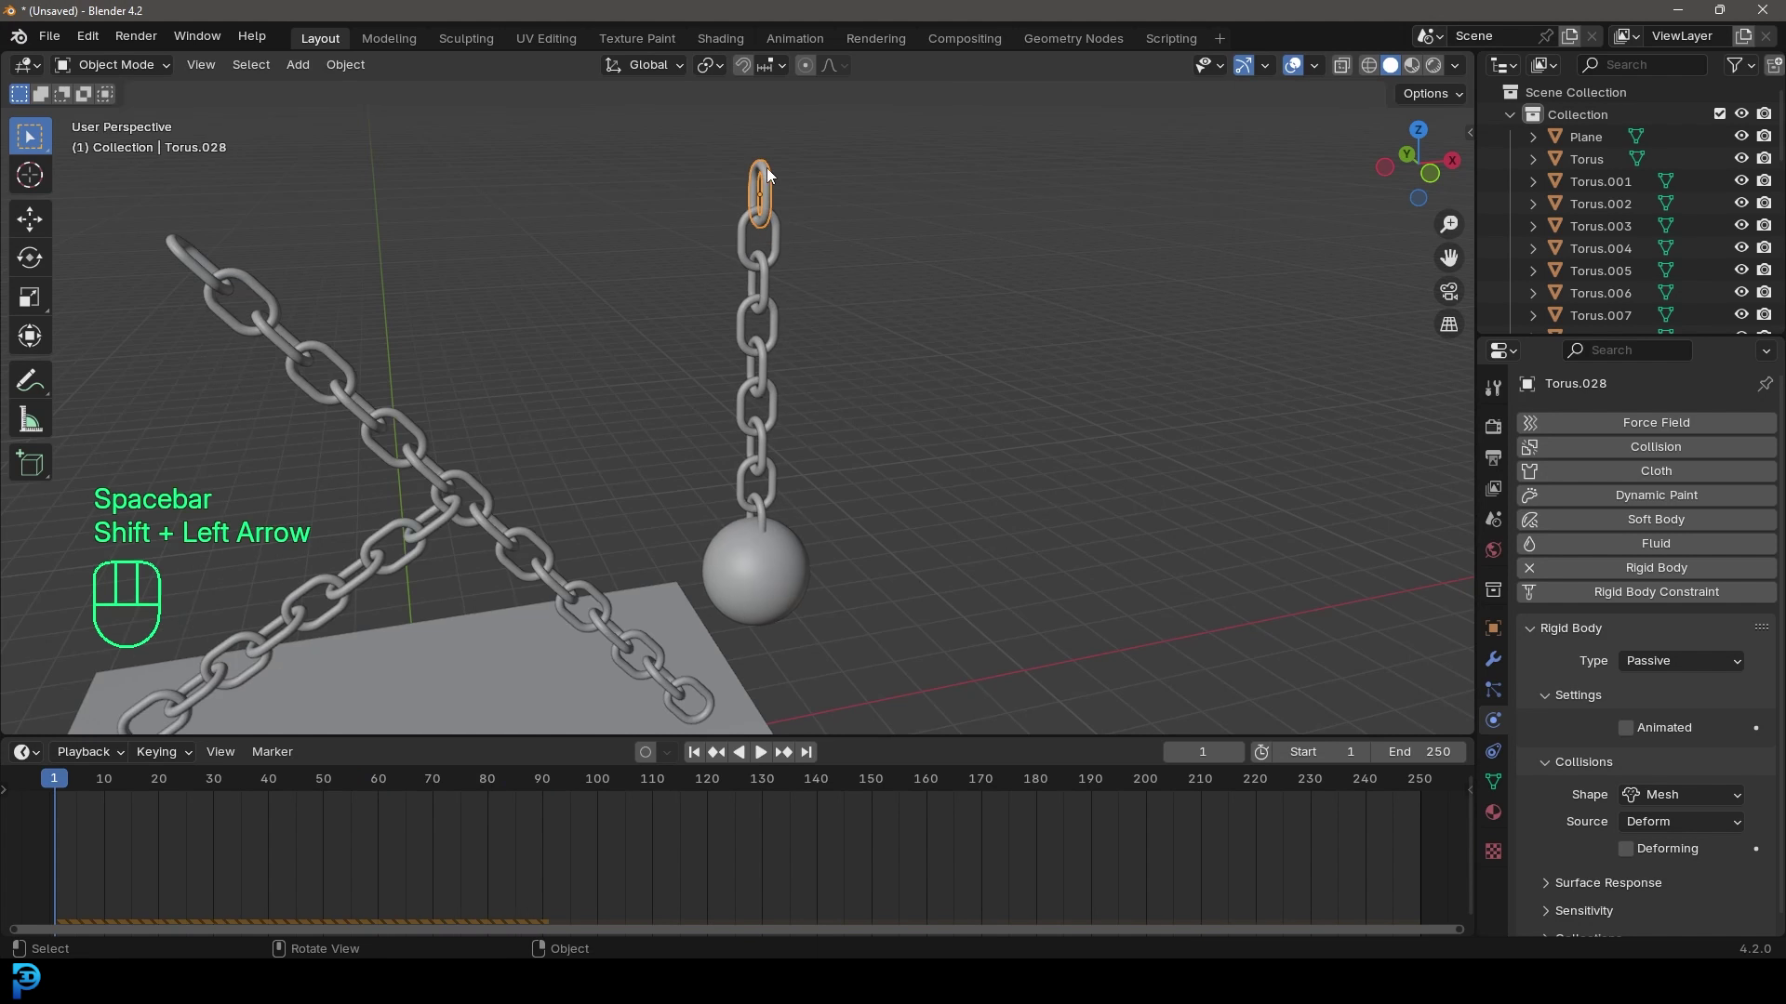
- Frame the hanging chain's top link and move the playhead to frame 50
shift+middle_drag(744, 372, 744, 432)
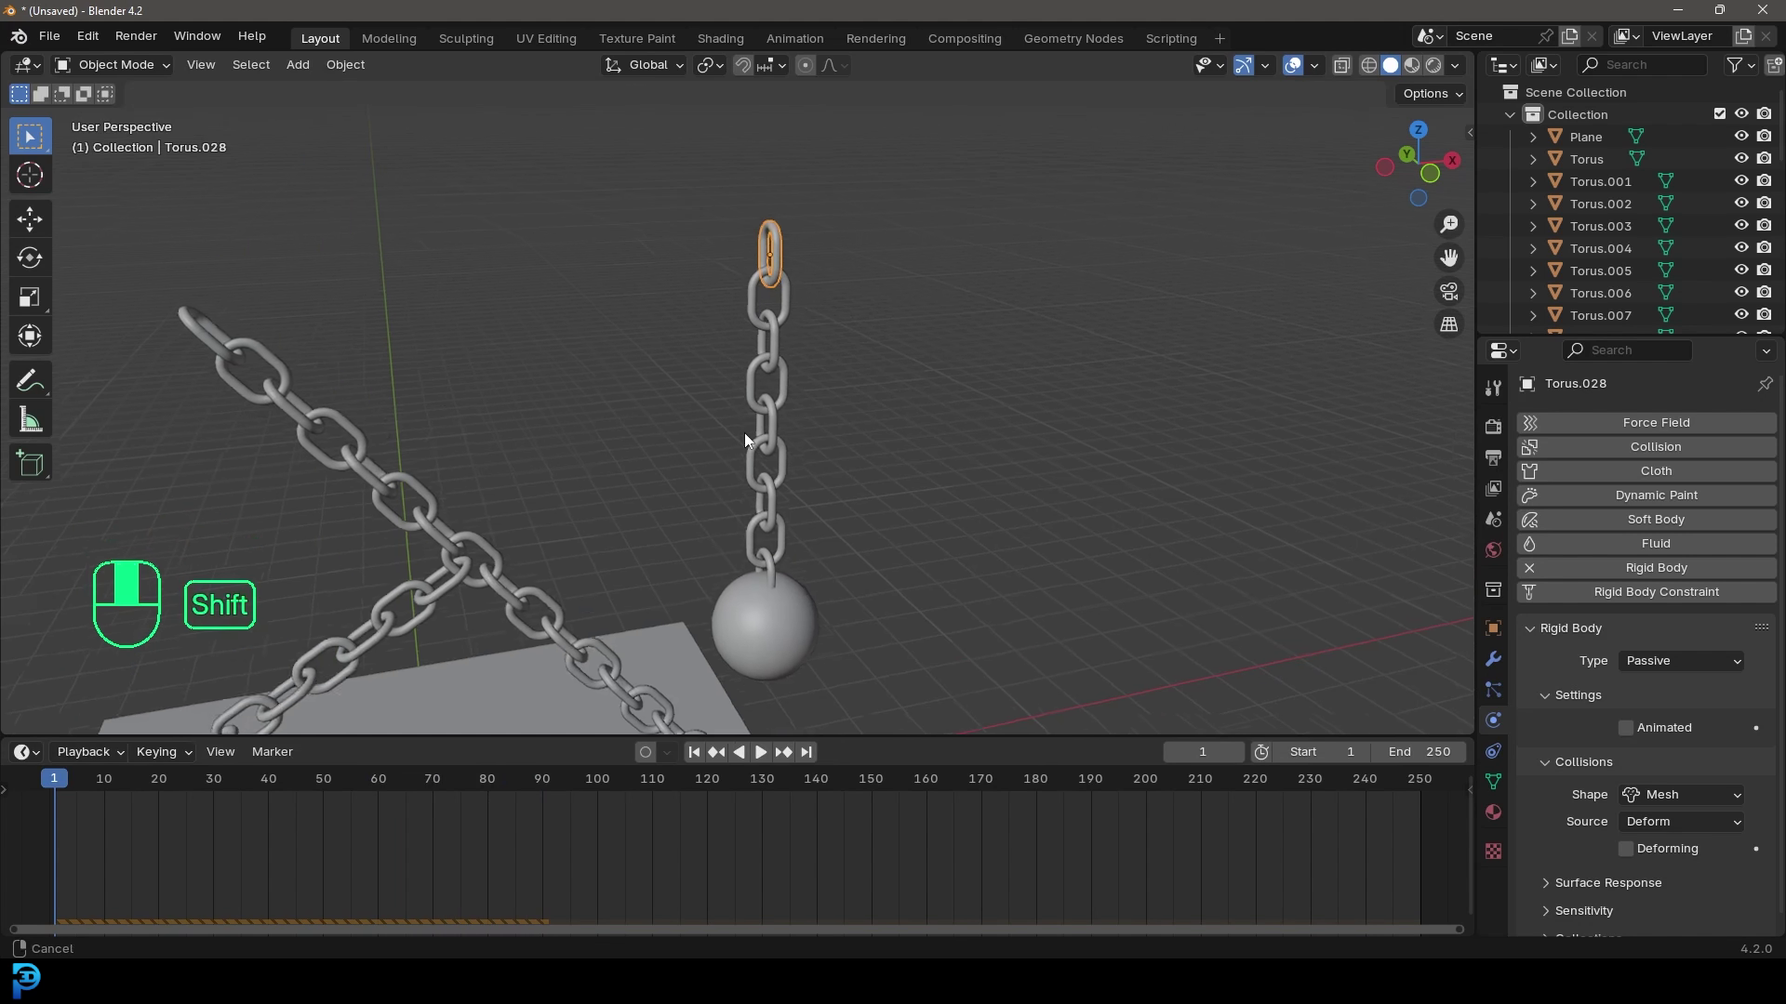
scroll(804, 326, up, 2)
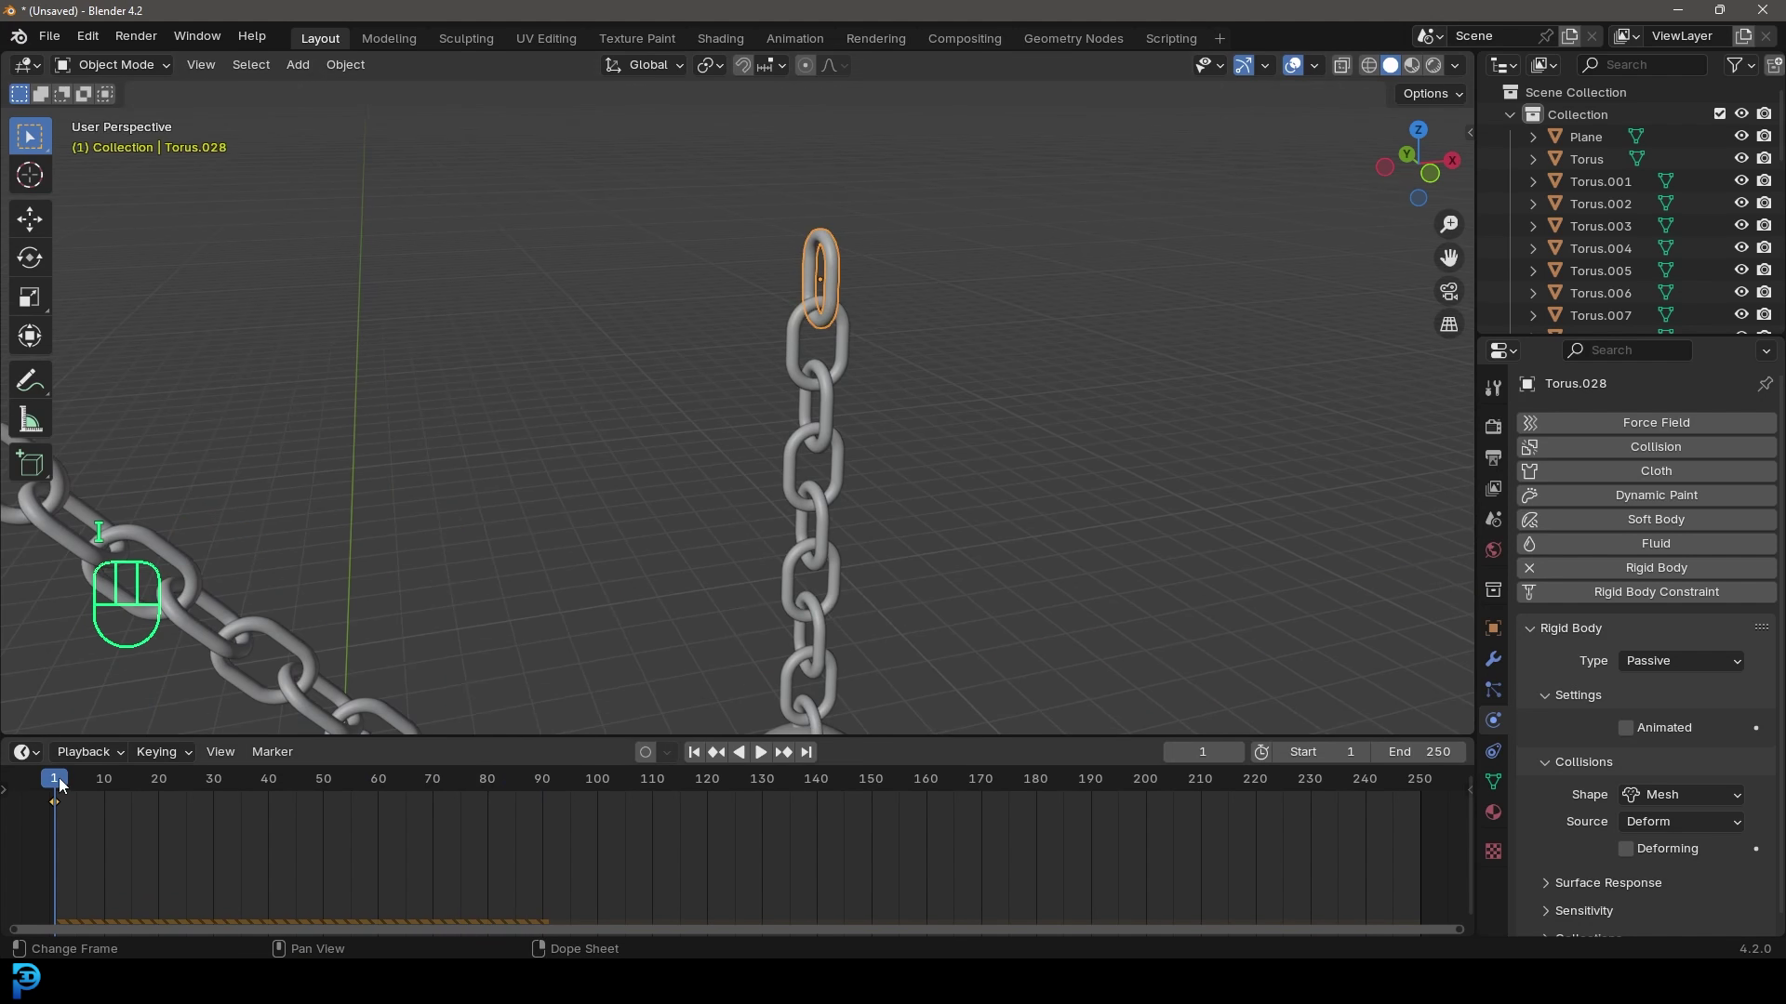
drag(59, 786, 265, 818)
key(space)
scroll(638, 510, down, 5)
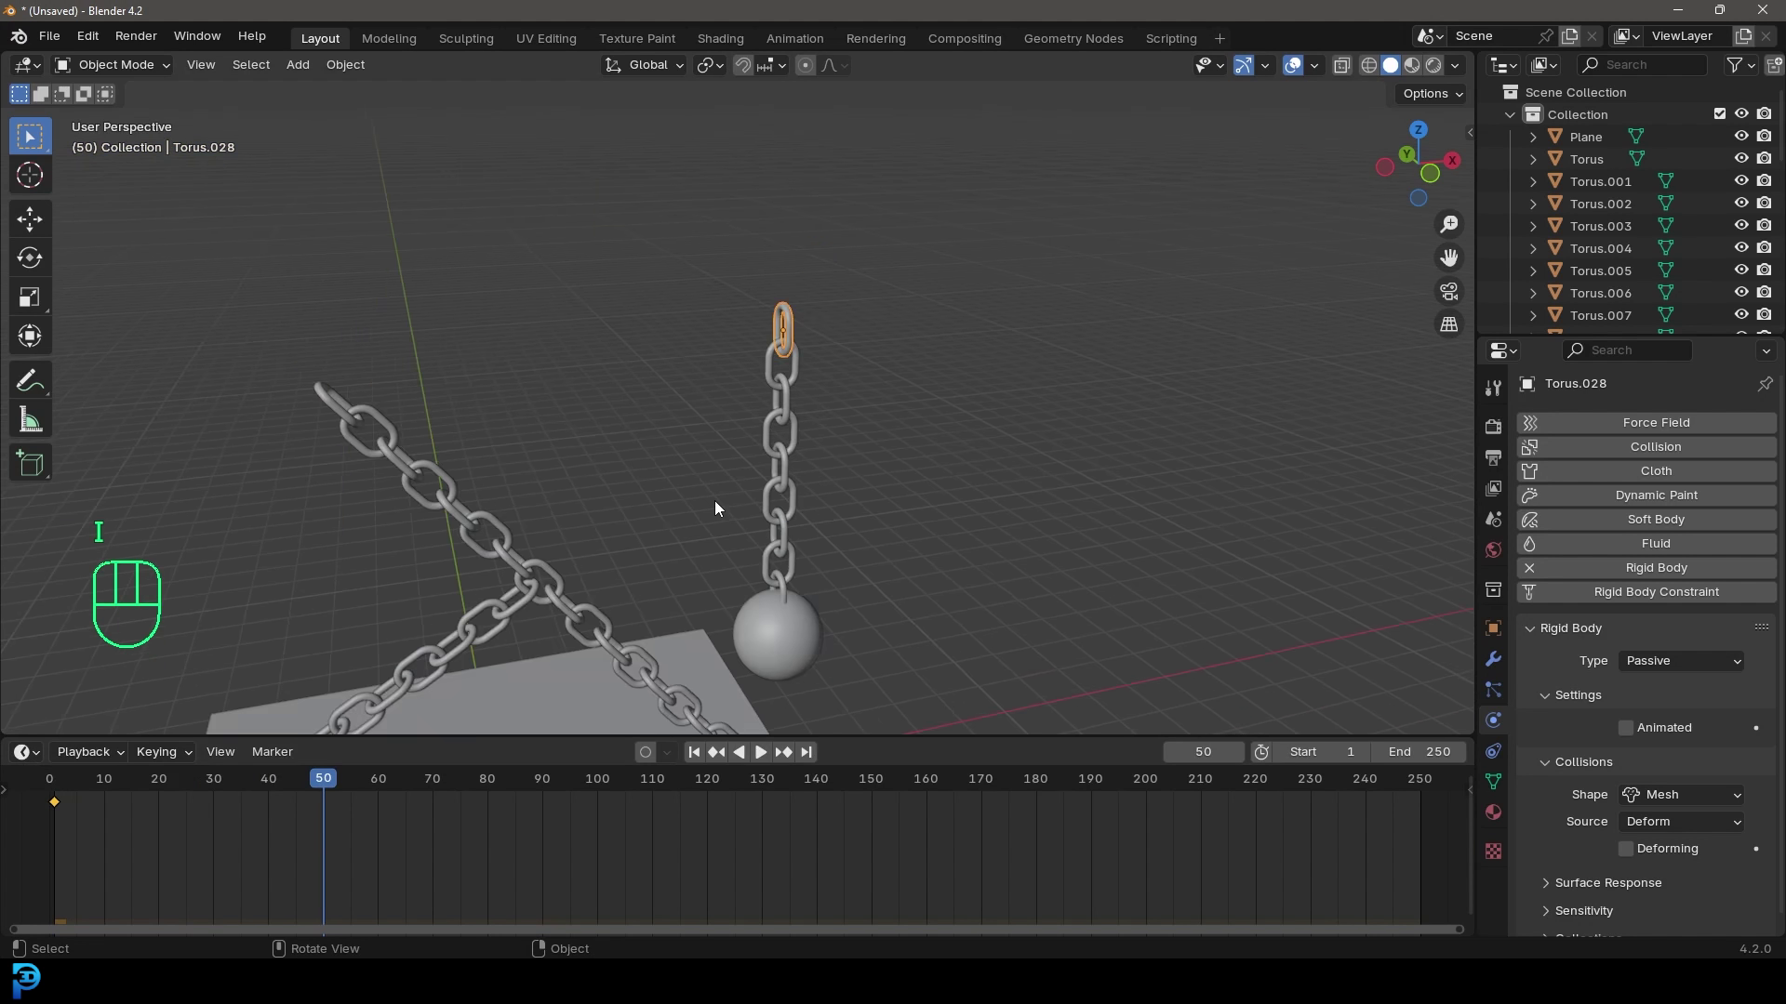
middle_drag(717, 506, 781, 477)
- Move the top link Torus.028 left, keyframe it at frame 50, and enable Animated on its rigid body
key(g)
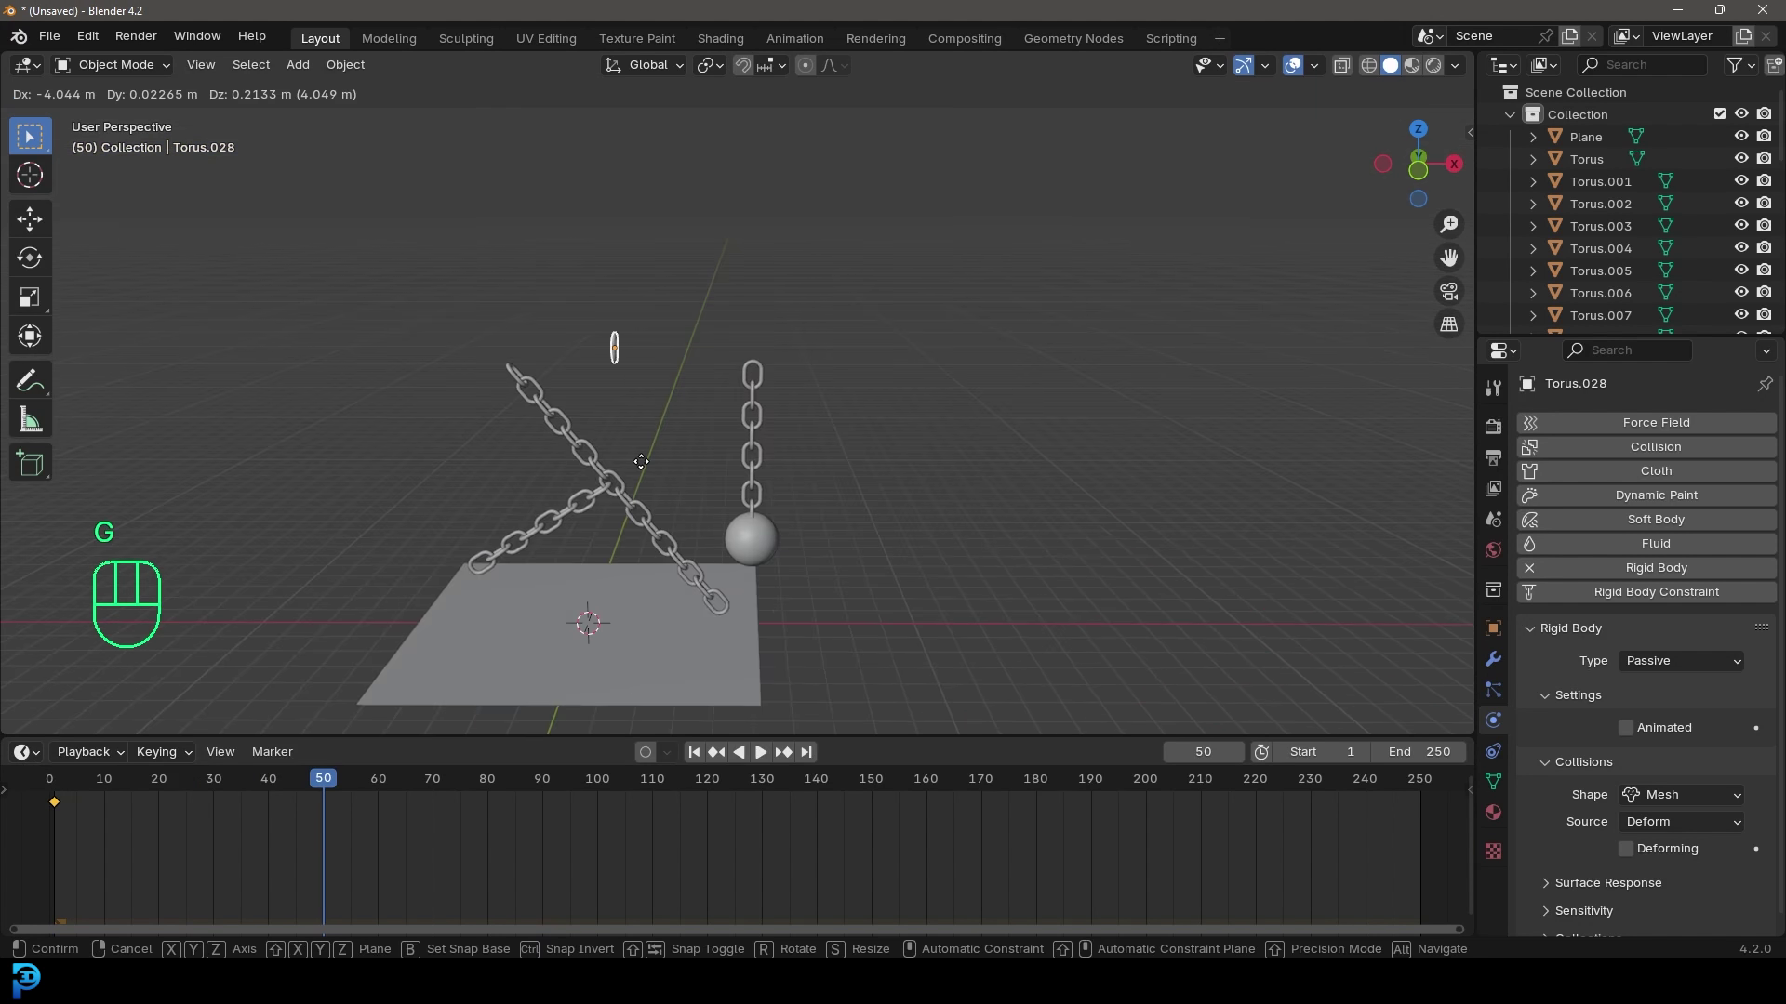
click(641, 461)
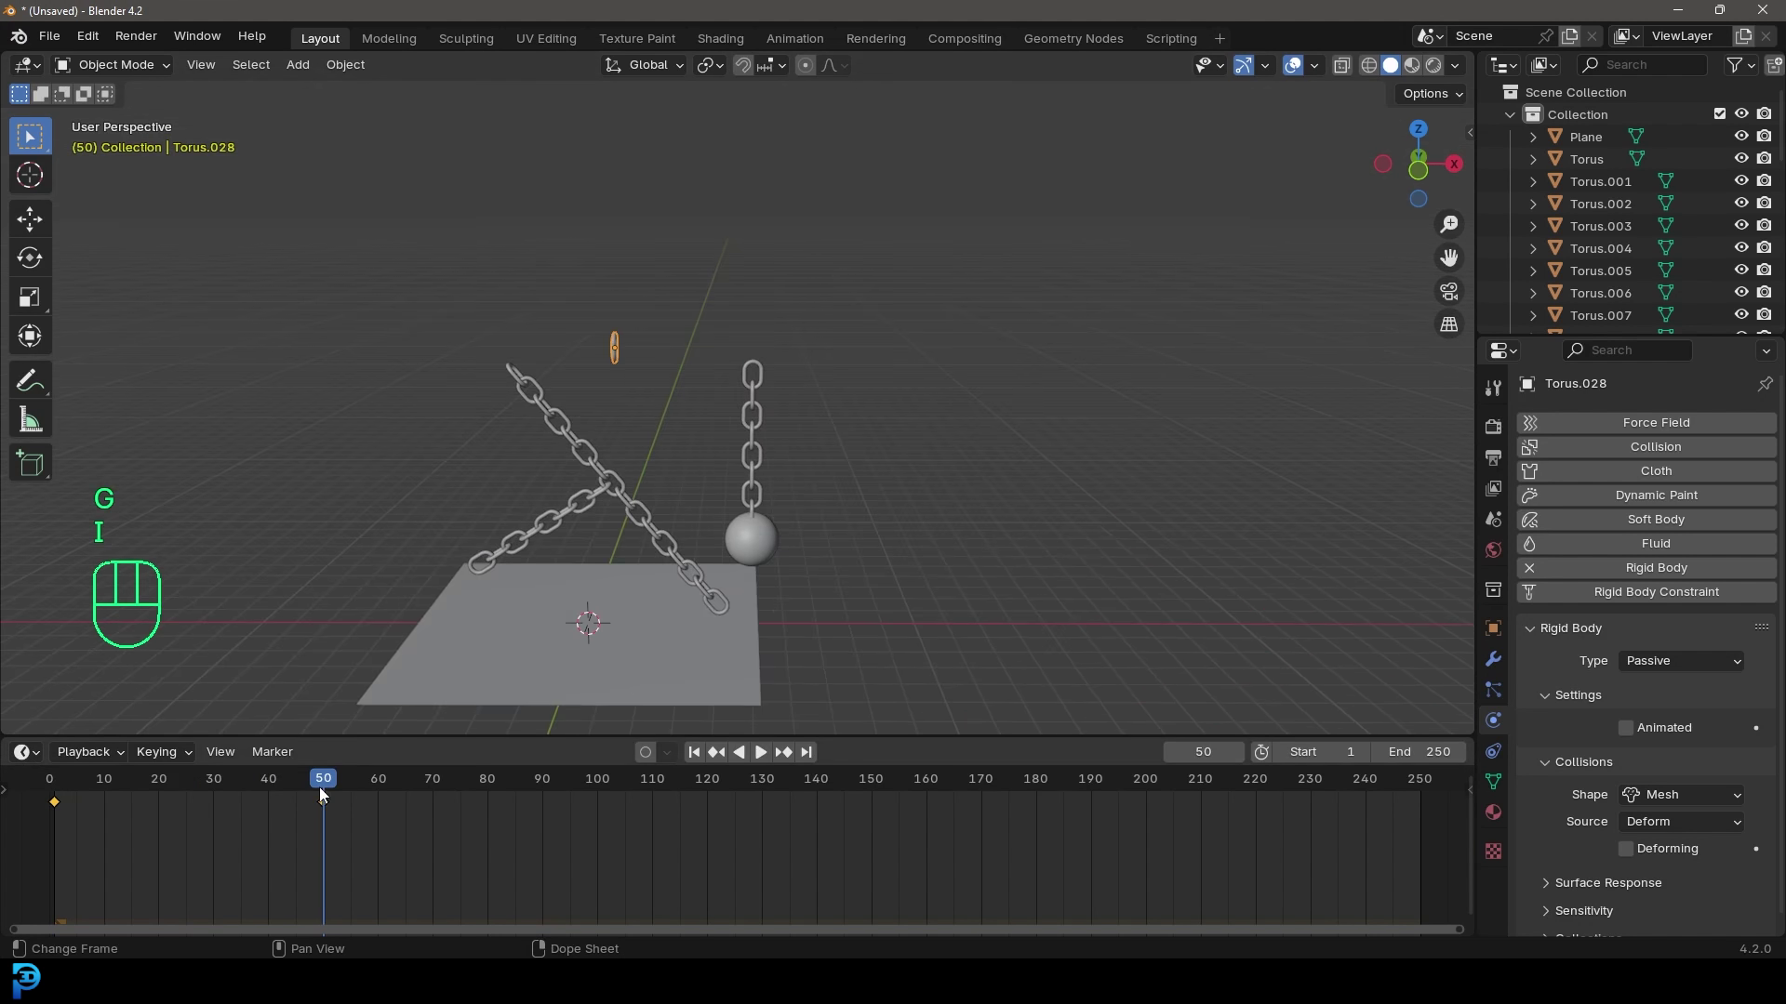
scroll(1008, 432, up, 3)
key(space)
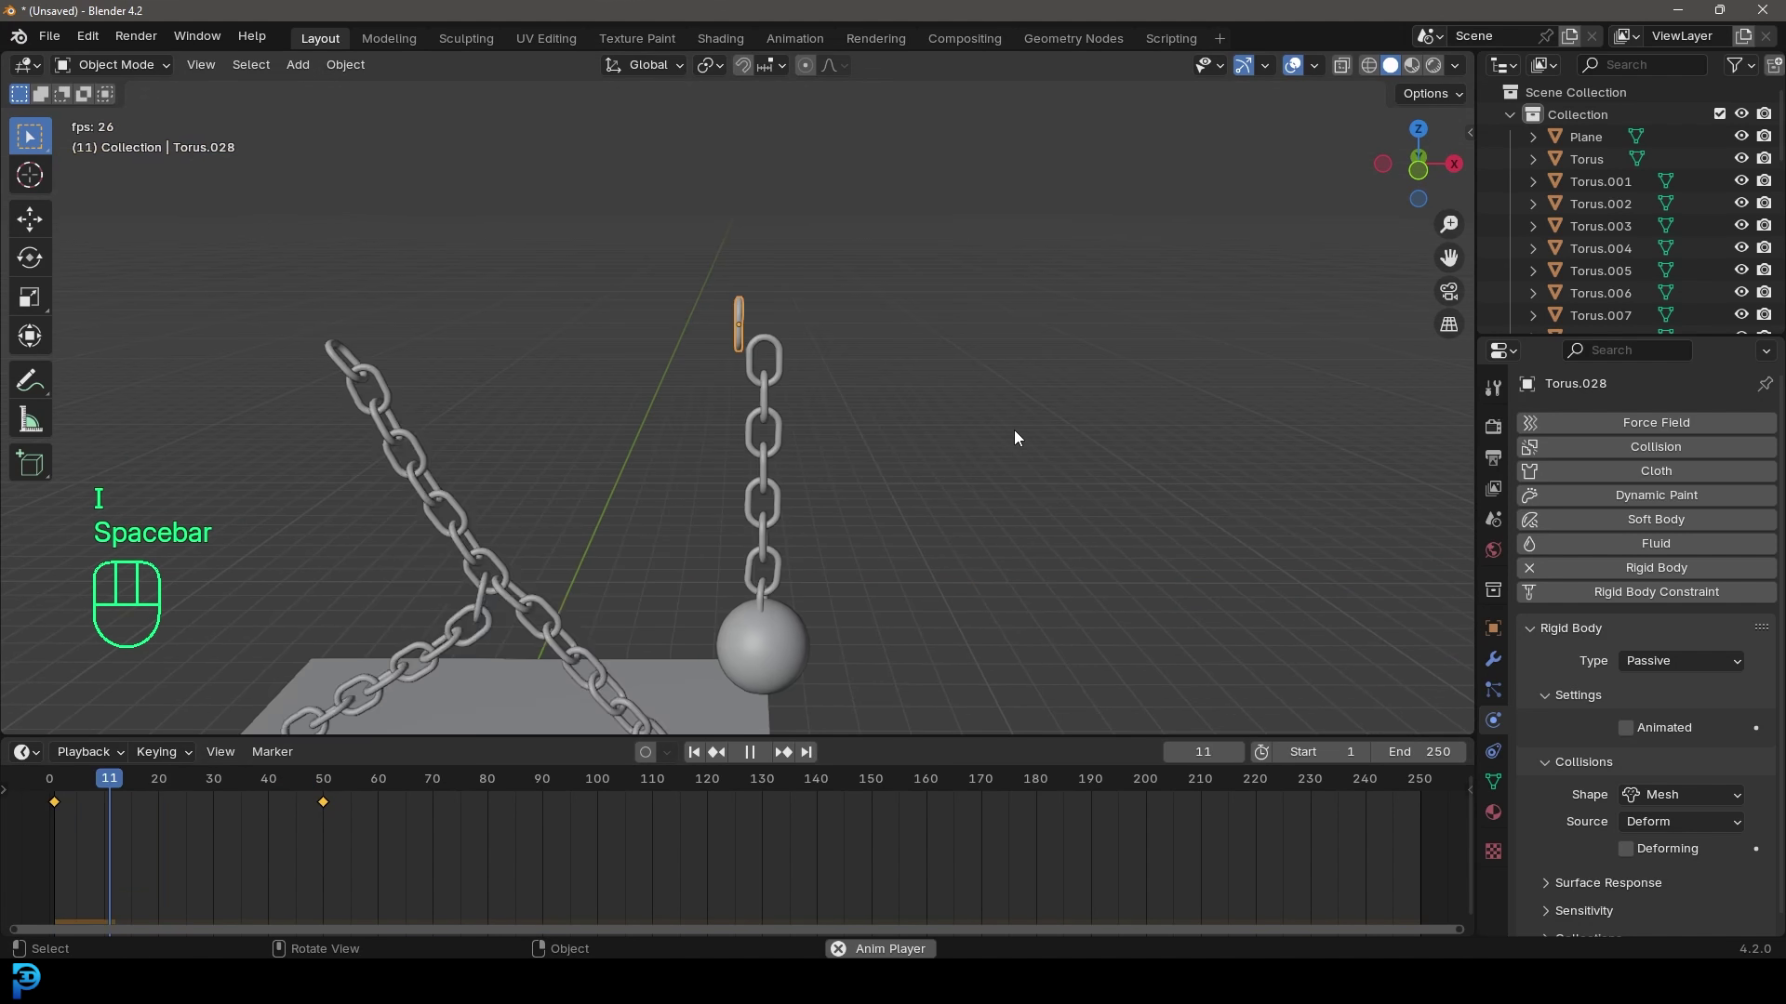
key(space)
middle_drag(625, 238, 606, 350)
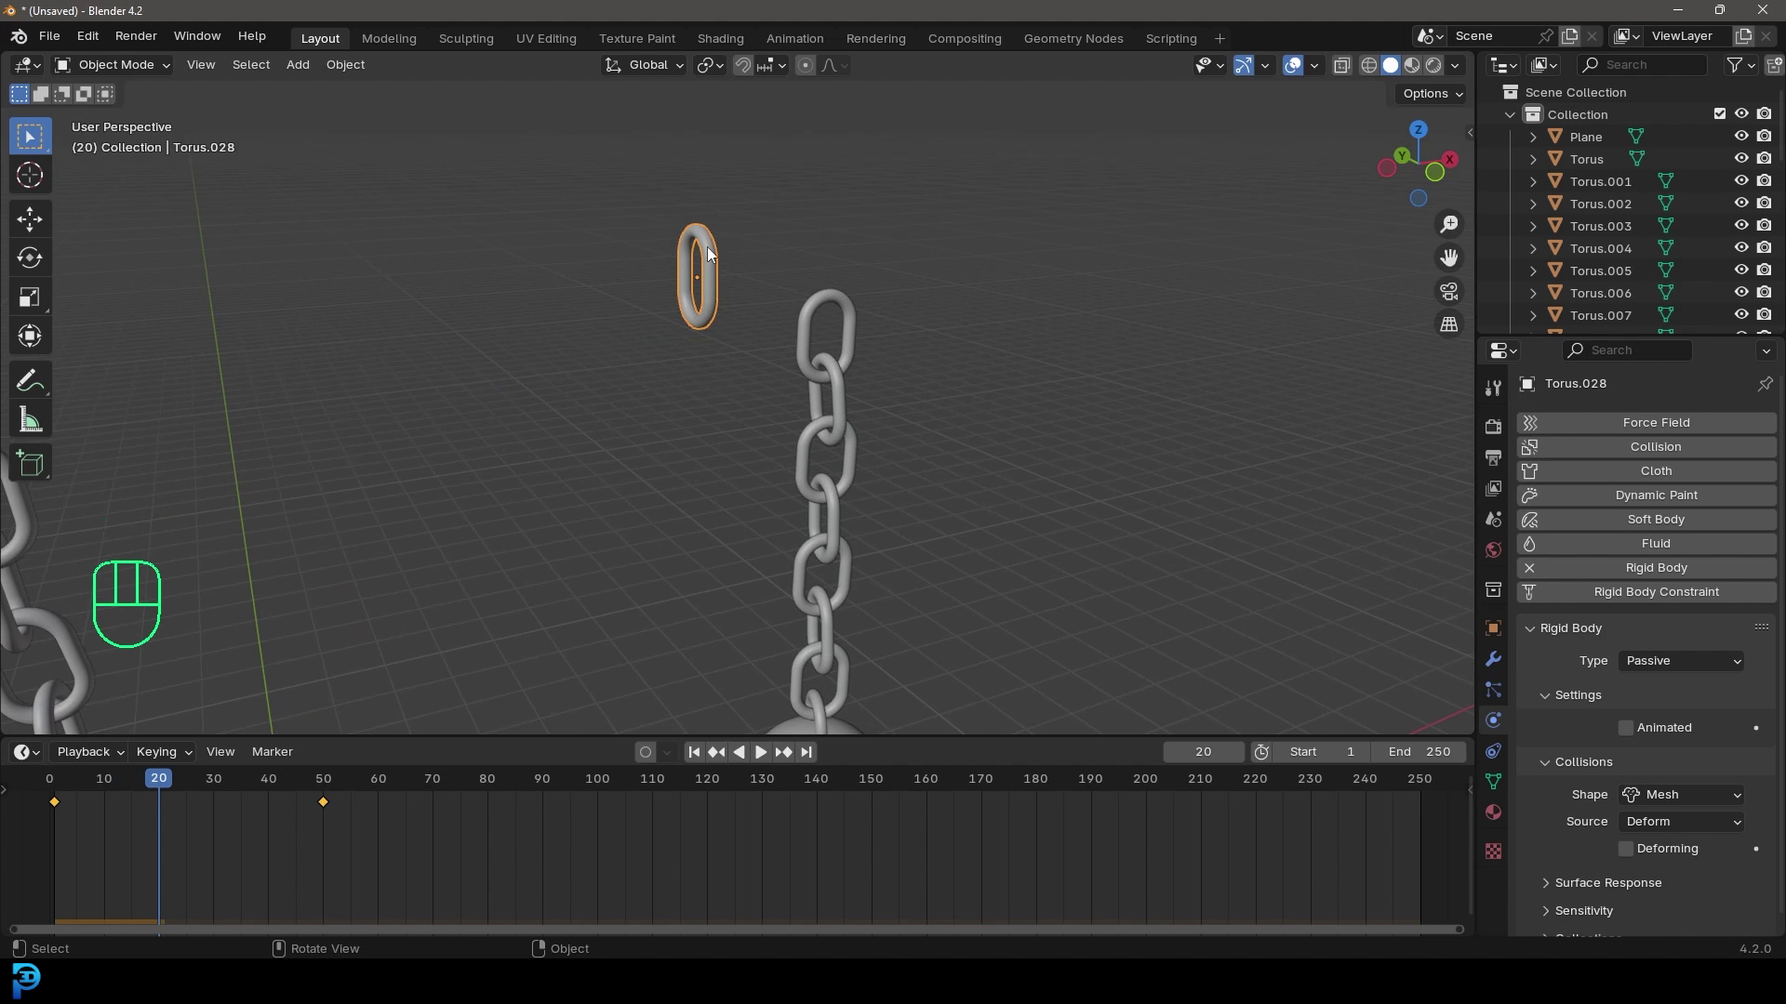
drag(240, 809, 363, 796)
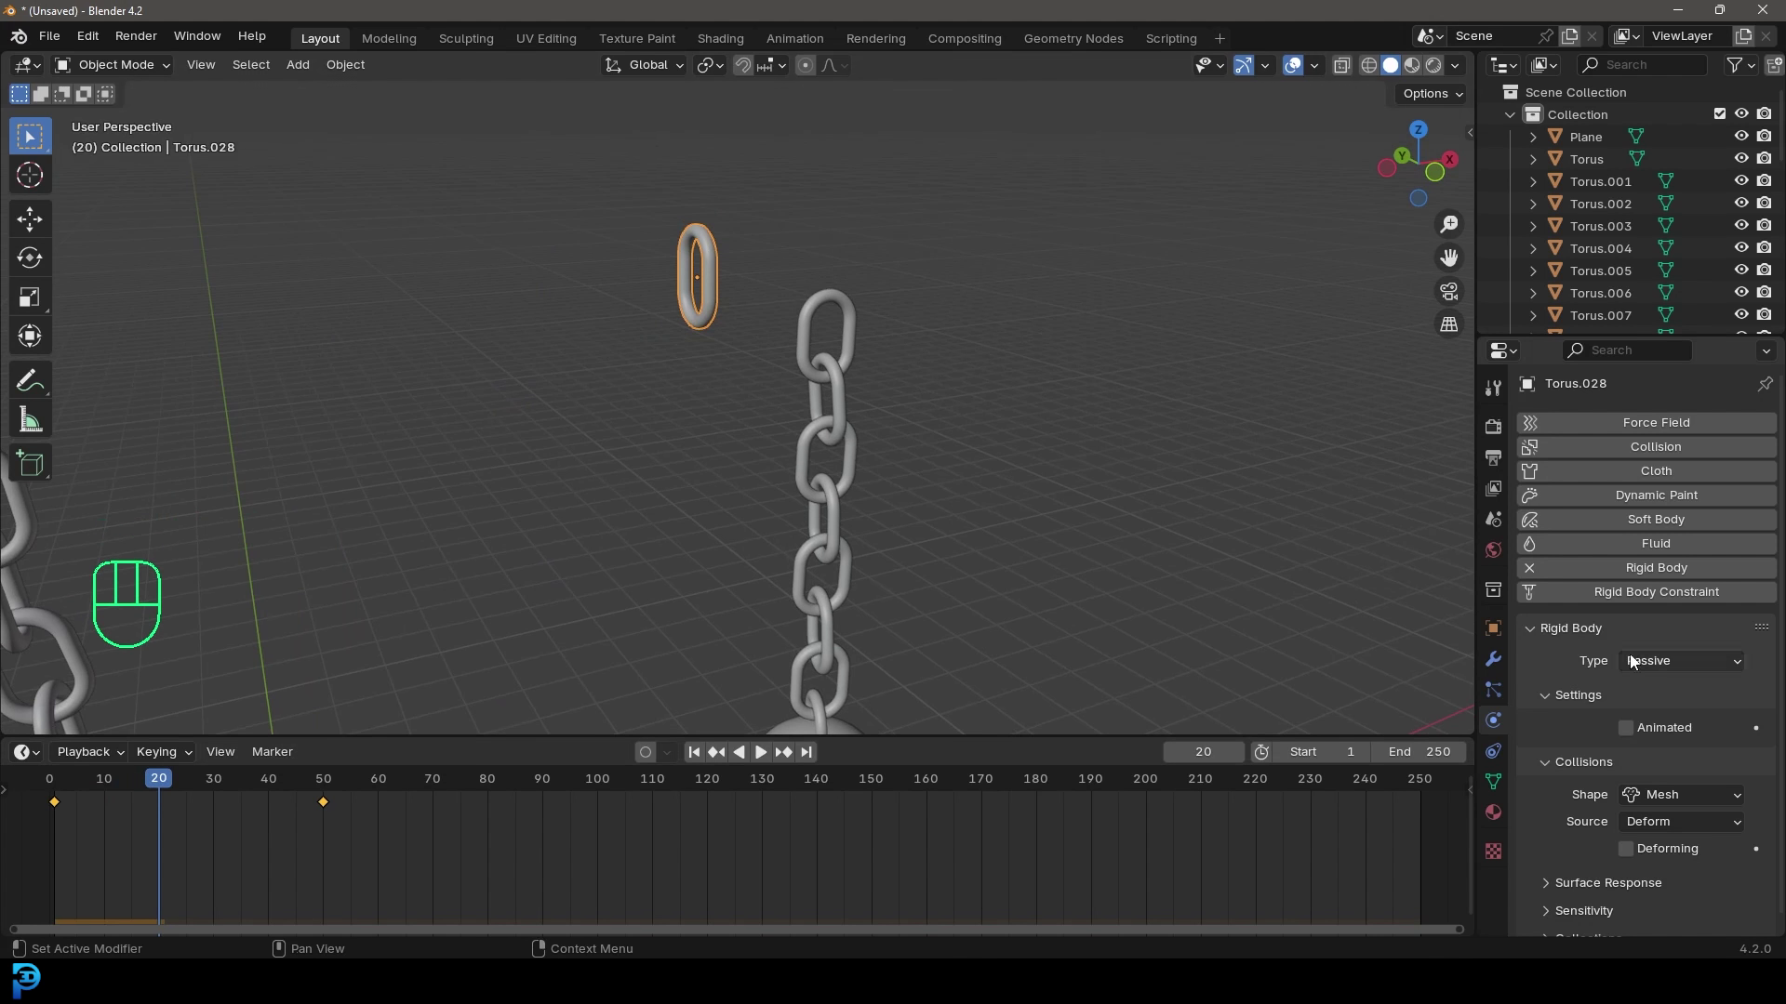
click(1626, 729)
- Rewind and play the simulation, watching the animated link swing the wrecking ball, stopping at frame 91
drag(156, 787, 51, 786)
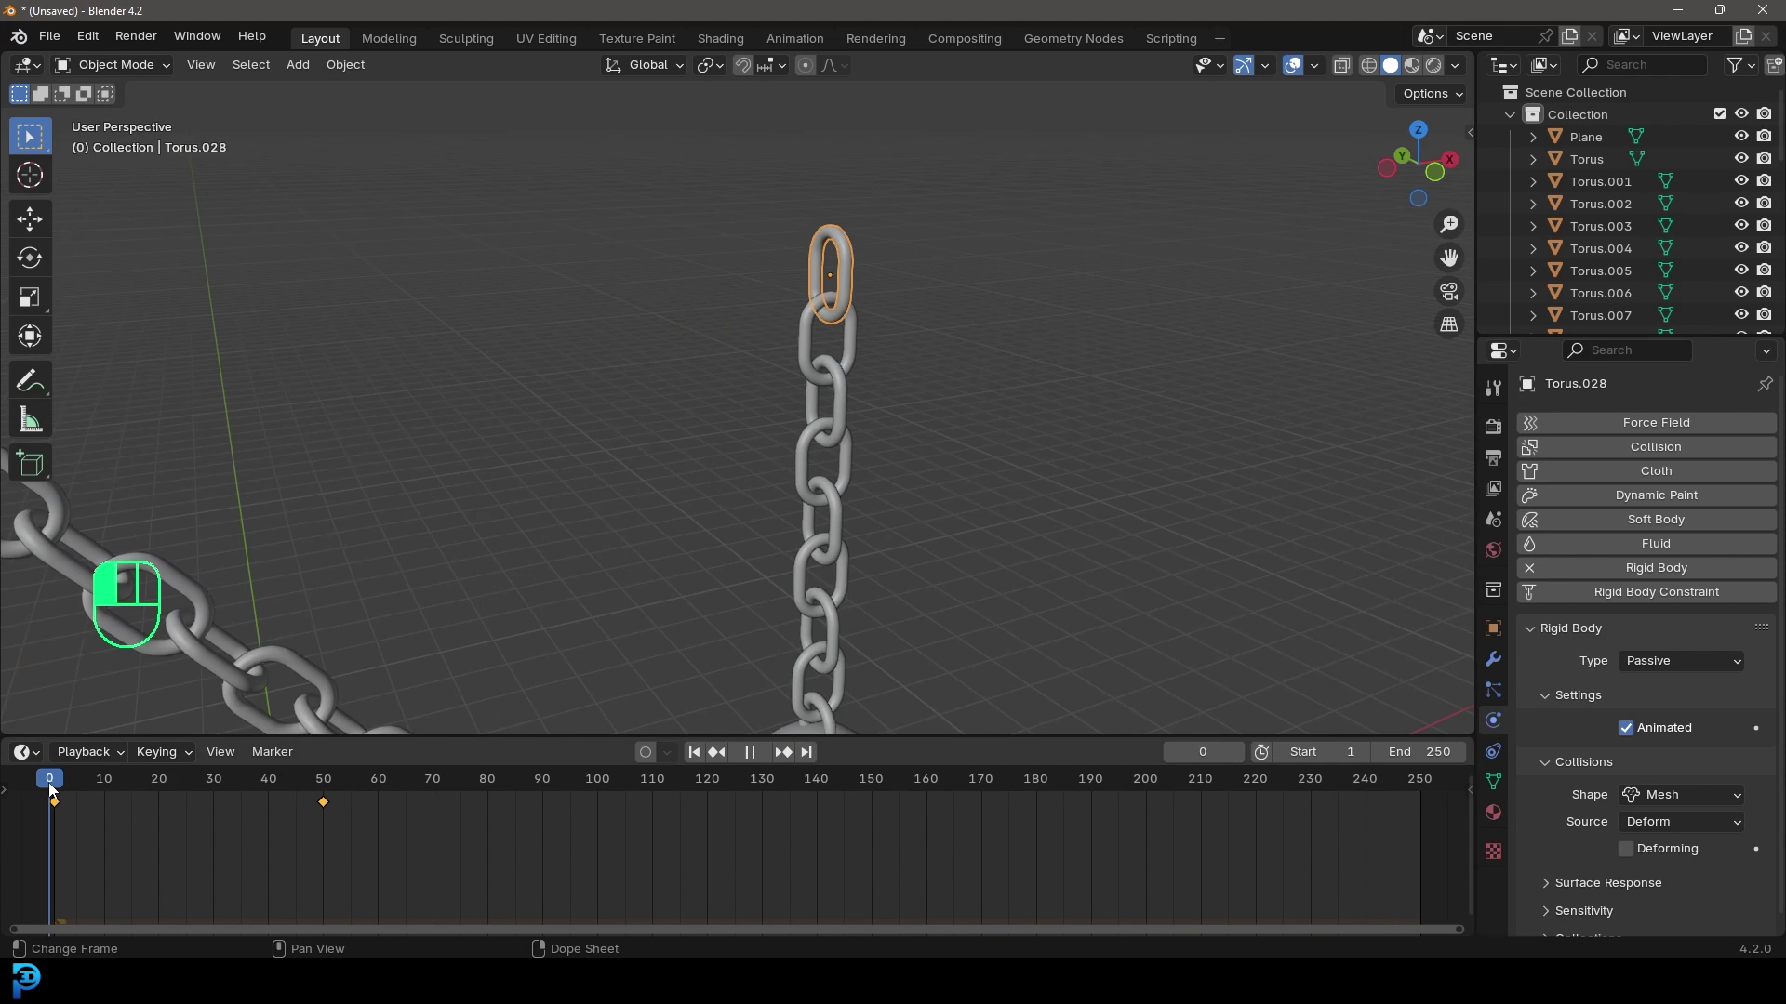
key(space)
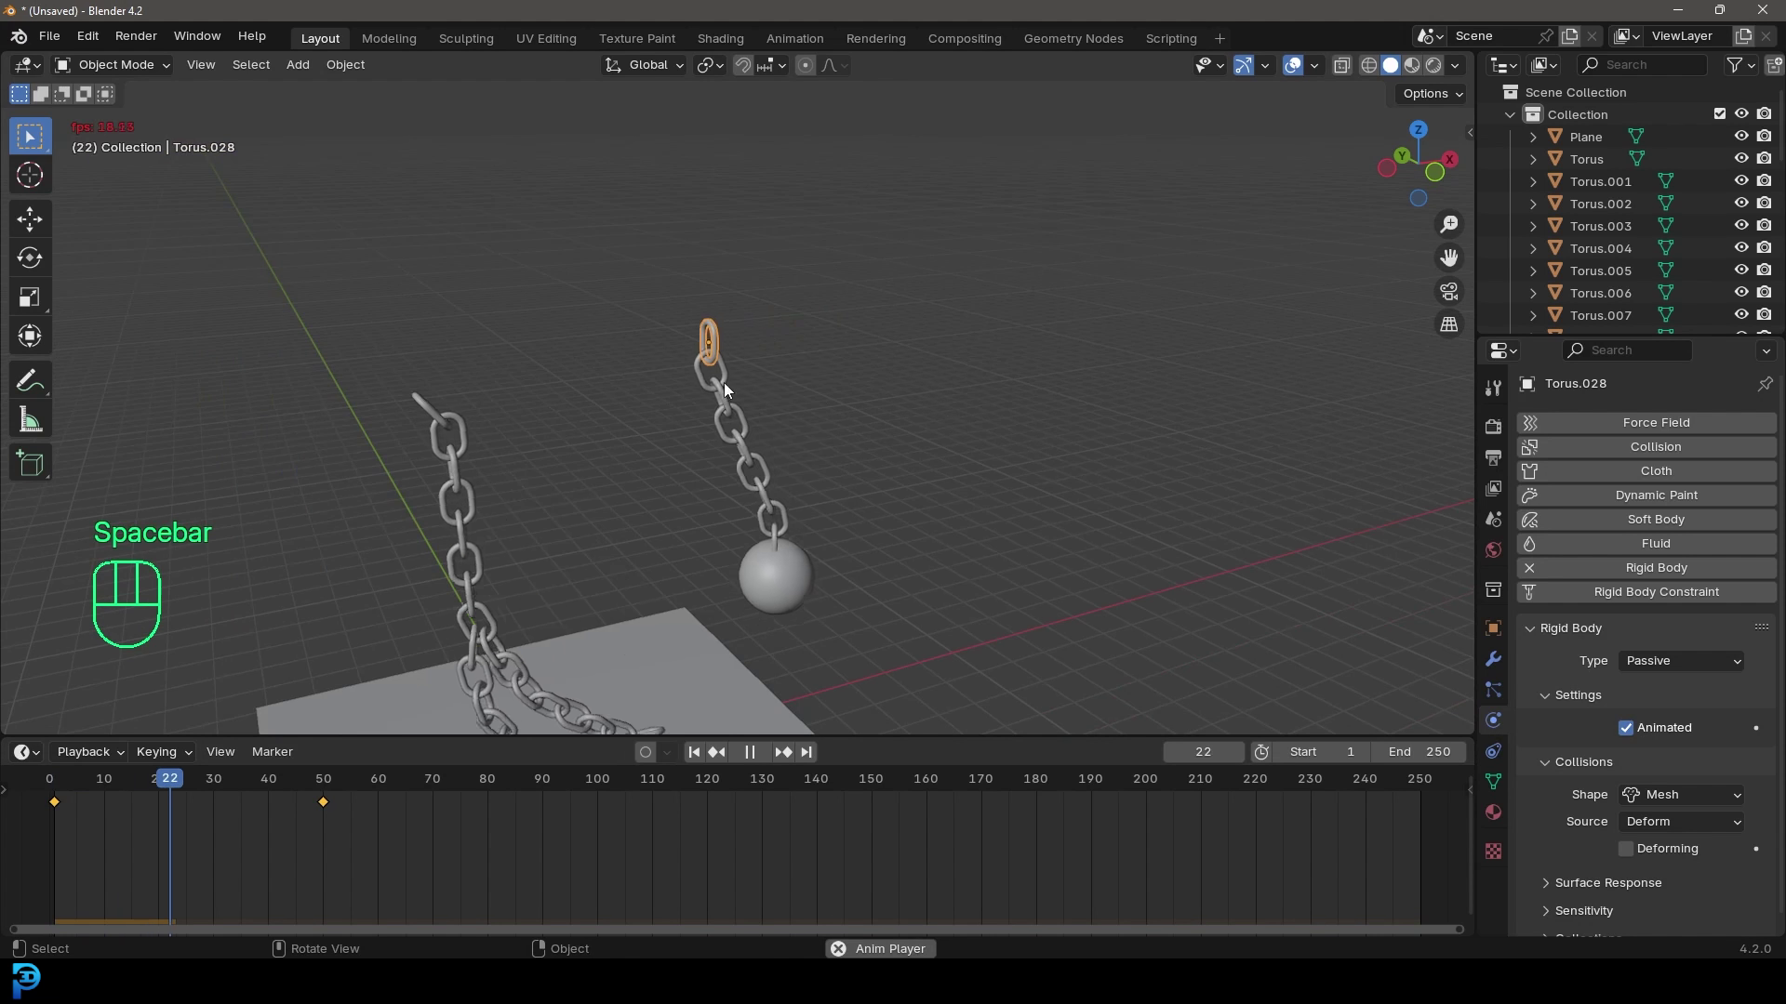
shift+middle_drag(733, 446, 880, 378)
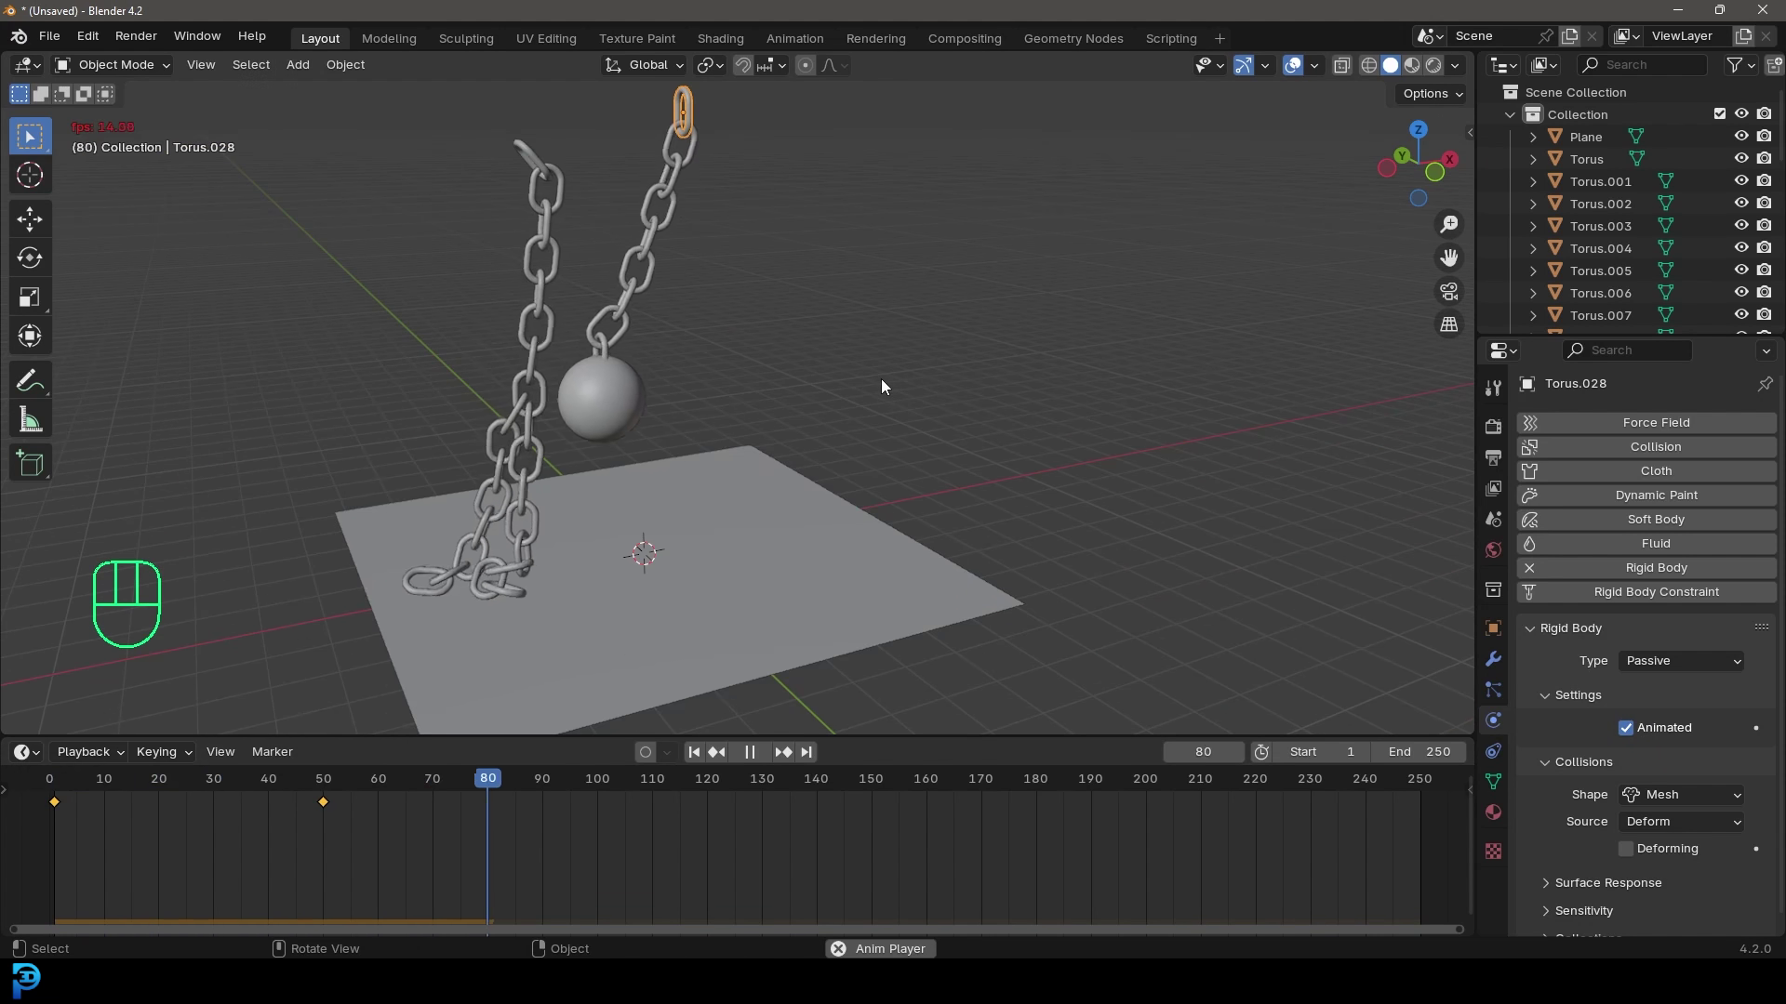
key(space)
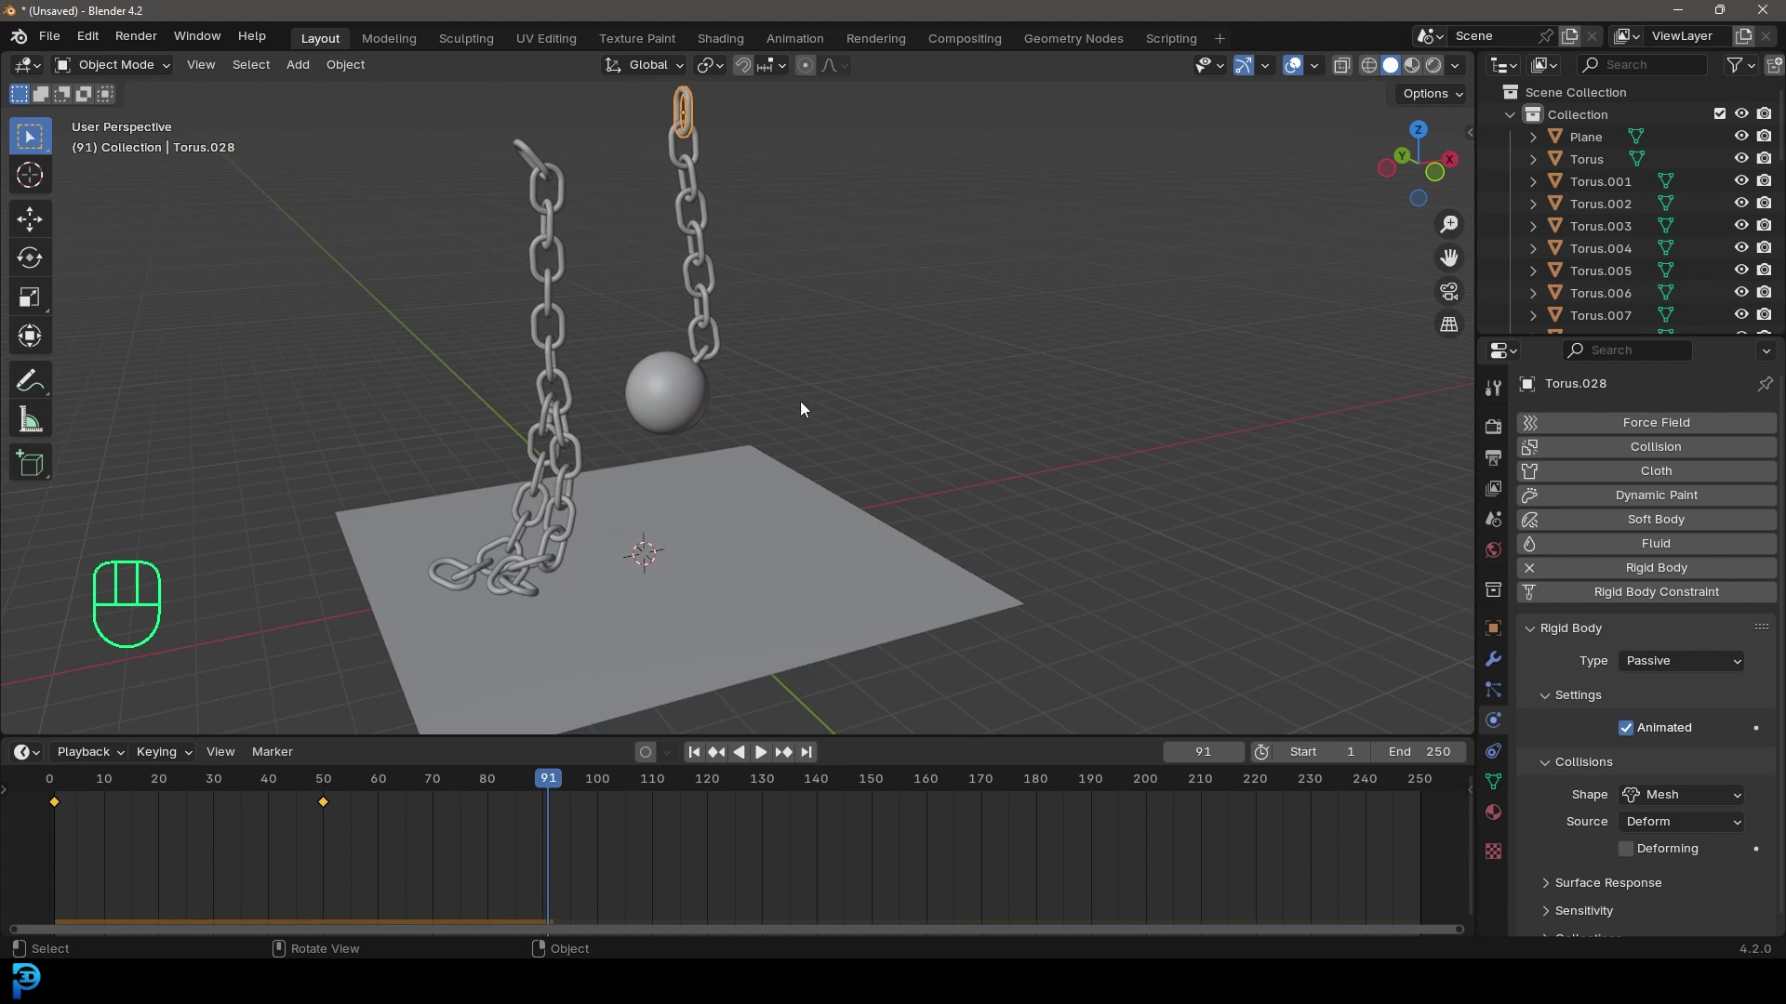
mouse_move(800, 399)
middle_down()
mouse_move(701, 399)
mouse_move(811, 425)
middle_up()
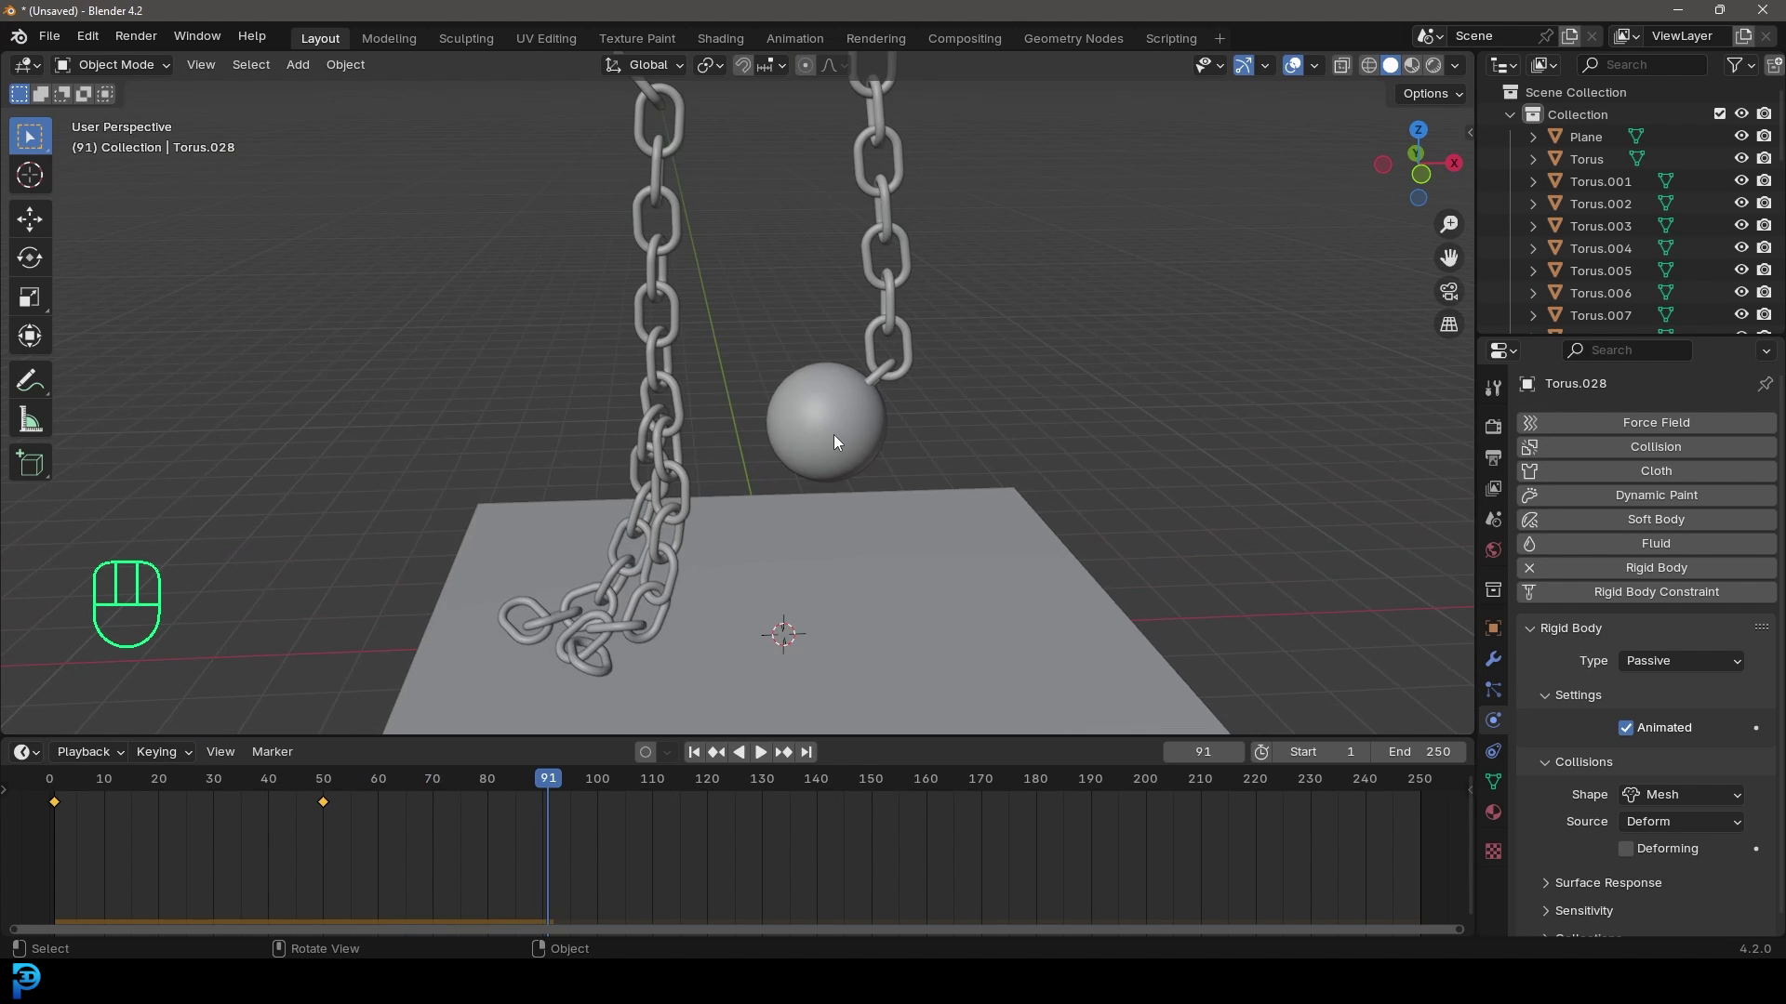